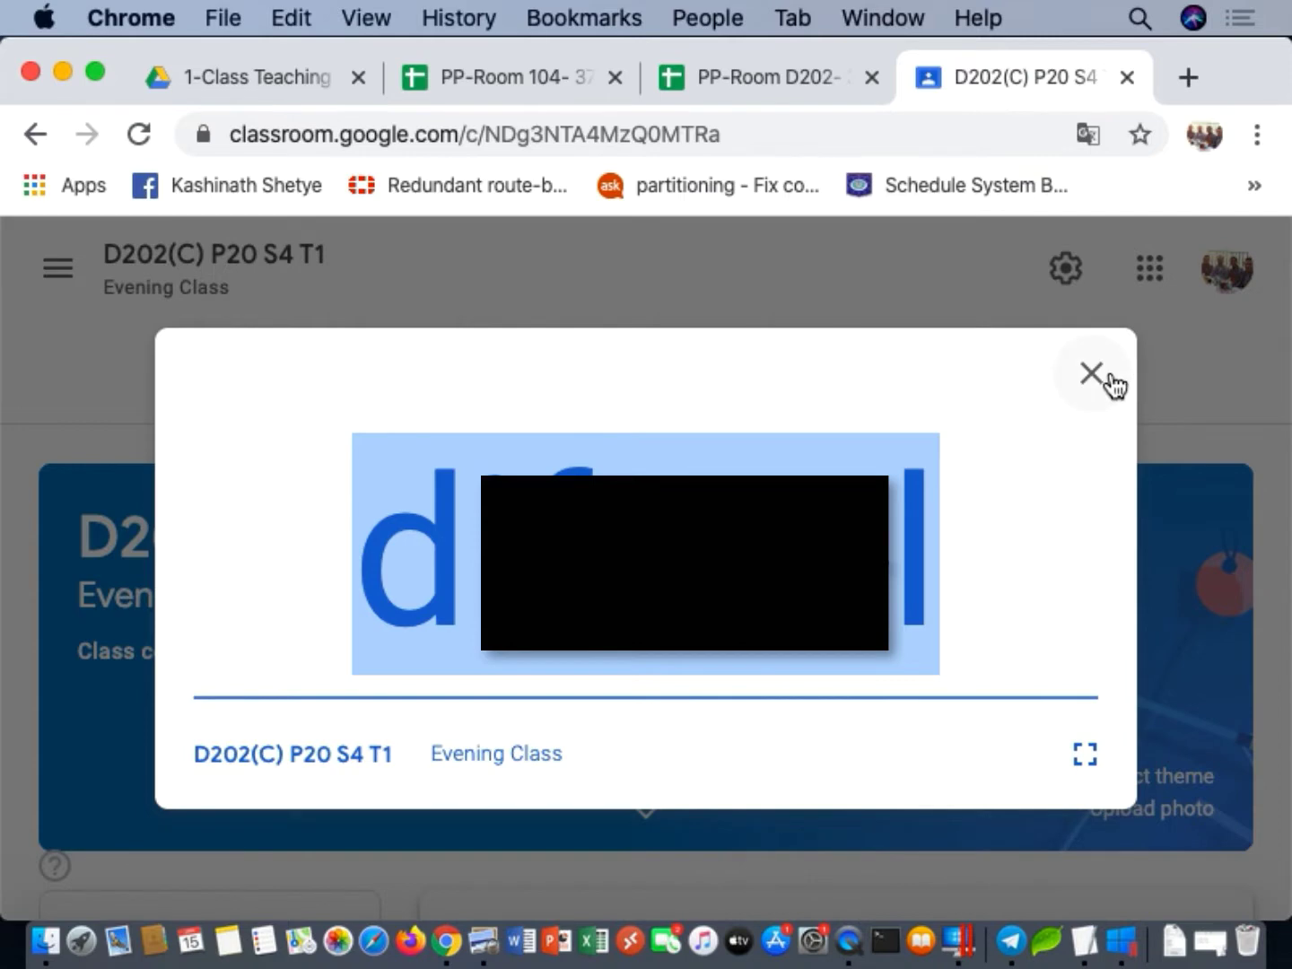
Close the enlarged class code and look through the posts, comments and attachments in the D202(C) P20 S4 T1 class stream
{"action": "left_click", "coordinate": [1091, 372]}
{"action": "scroll", "coordinate": [868, 566], "scroll_direction": "down", "scroll_amount": 5}
{"action": "scroll", "coordinate": [771, 574], "scroll_direction": "down", "scroll_amount": 2}
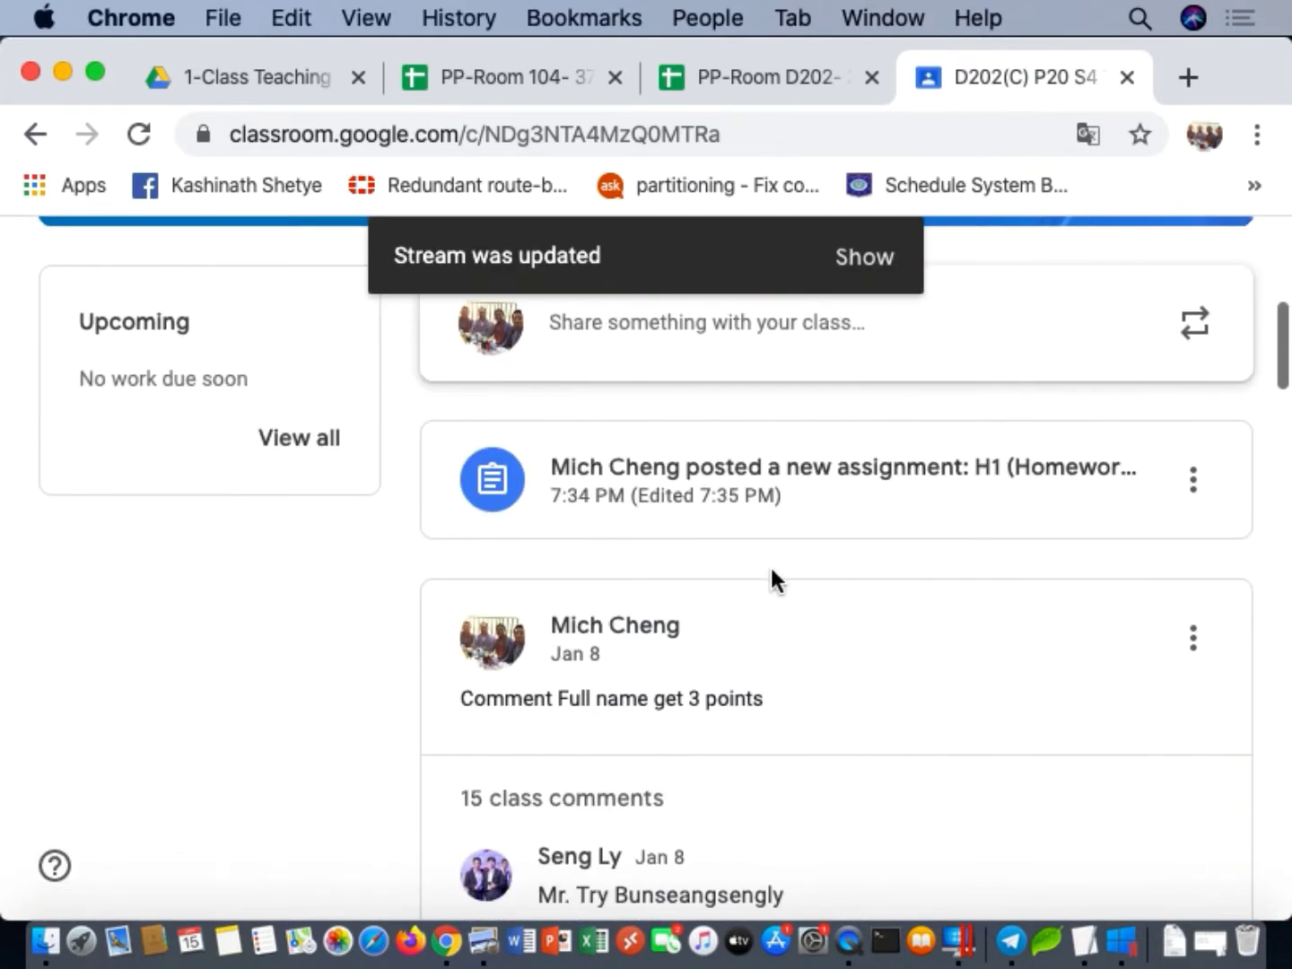
{"action": "scroll", "coordinate": [603, 701], "scroll_direction": "down", "scroll_amount": 3}
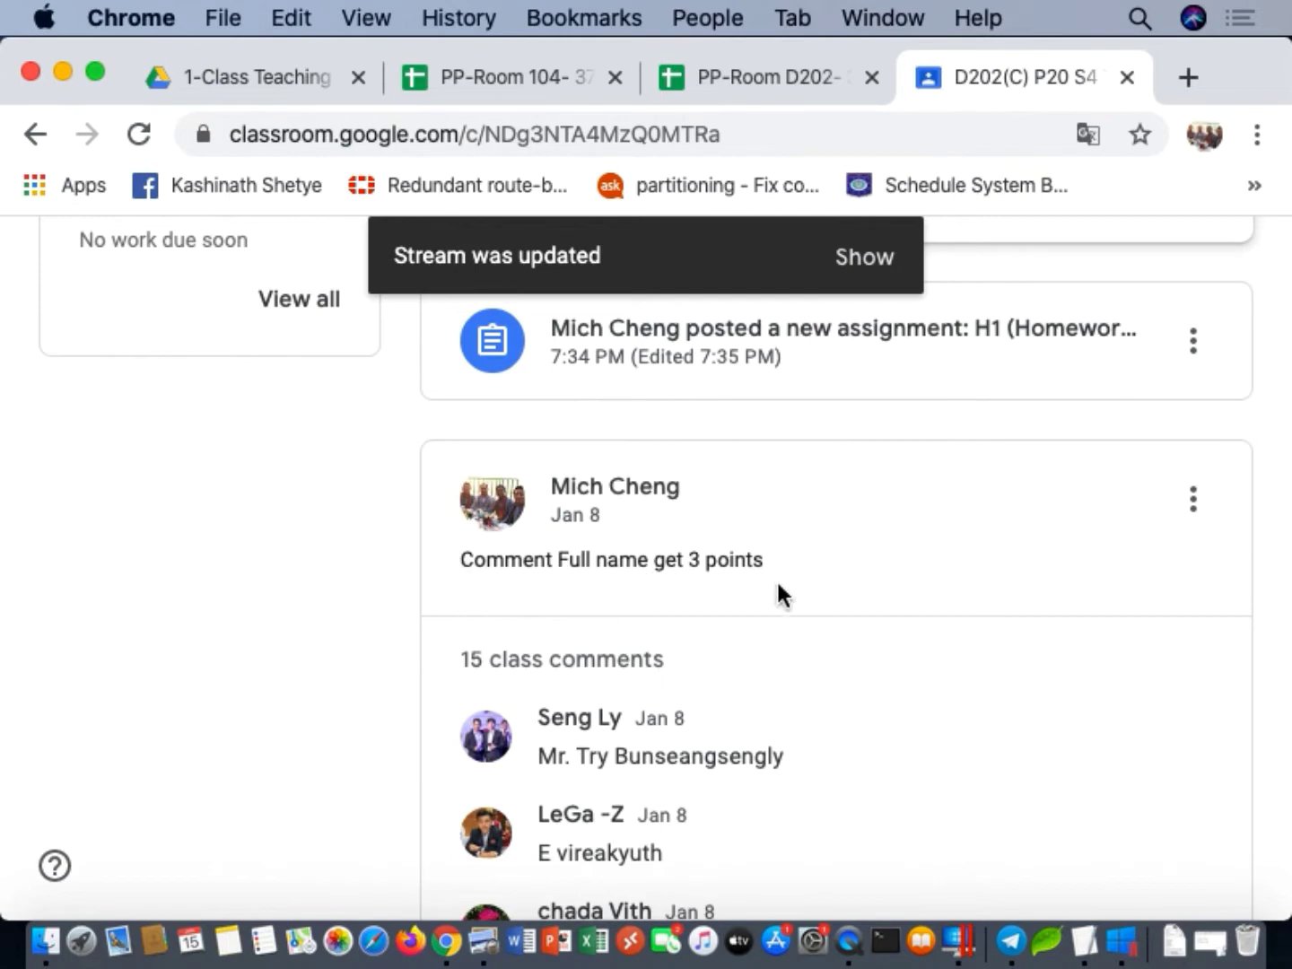
{"action": "scroll", "coordinate": [736, 725], "scroll_direction": "down", "scroll_amount": 20}
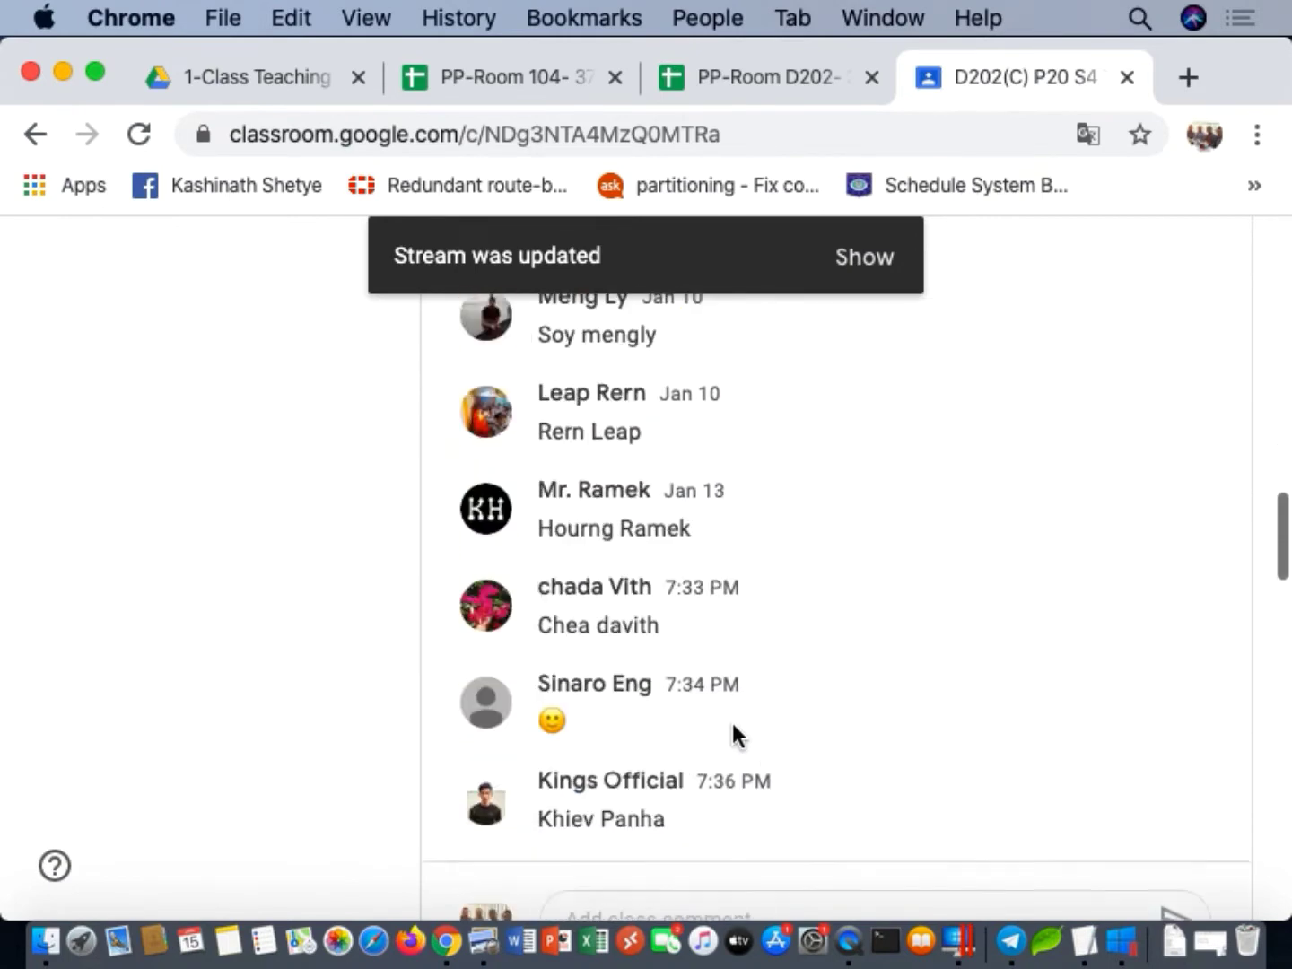
{"action": "scroll", "coordinate": [731, 720], "scroll_direction": "down", "scroll_amount": 3}
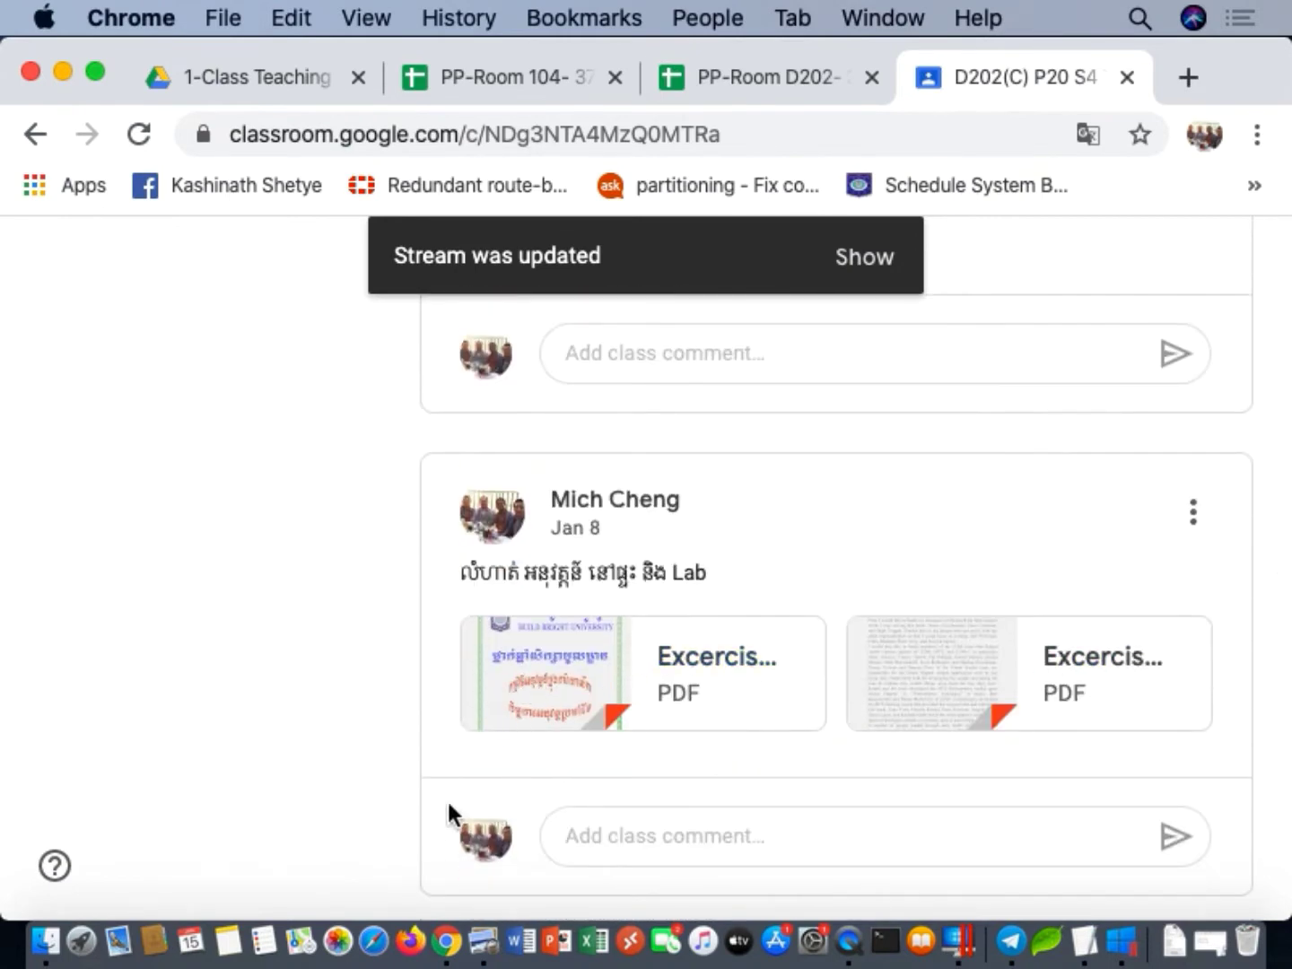
{"action": "scroll", "coordinate": [665, 669], "scroll_direction": "down", "scroll_amount": 9}
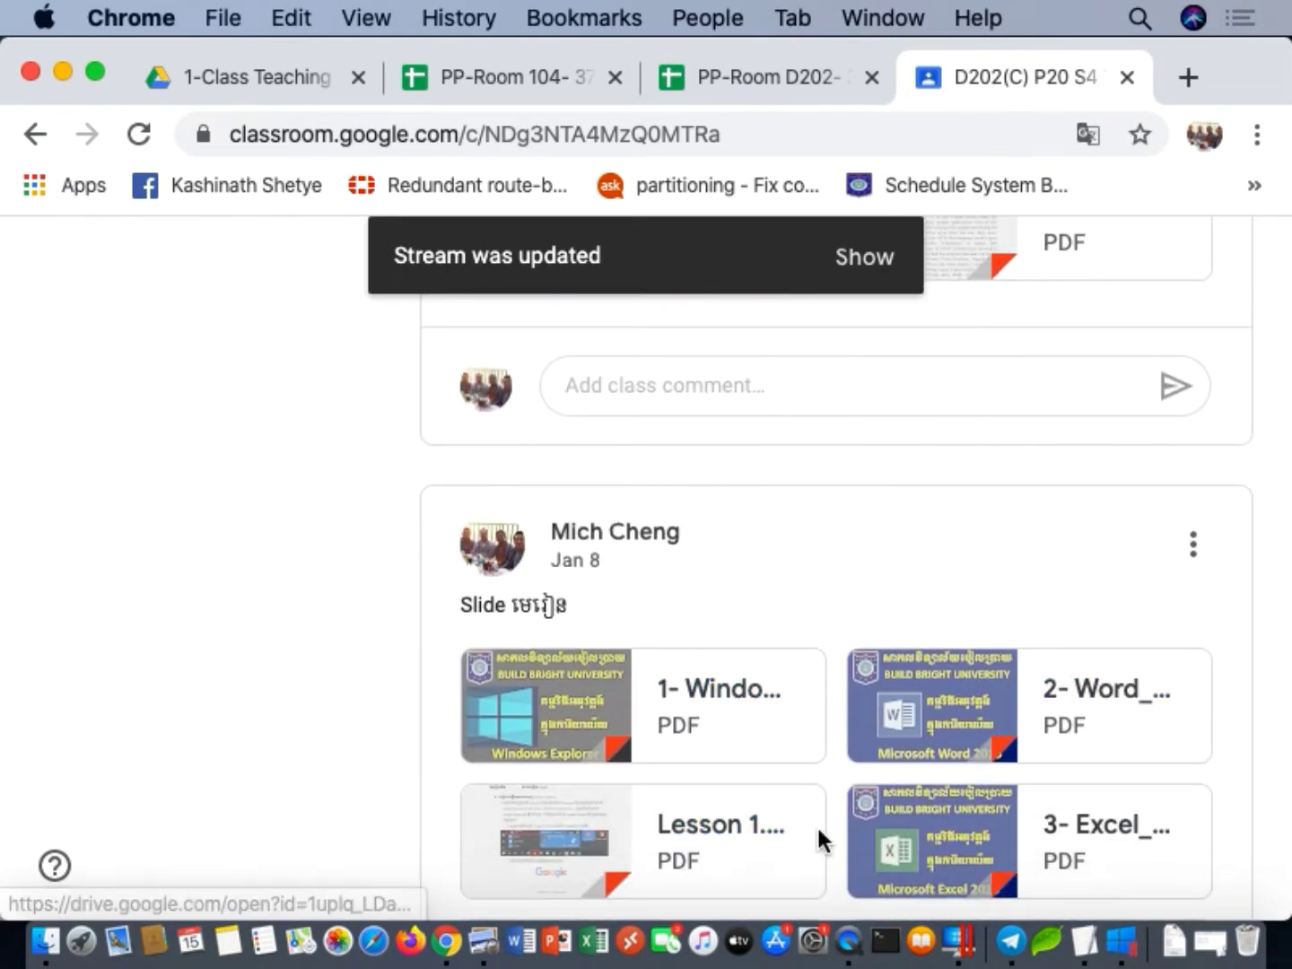
{"action": "scroll", "coordinate": [818, 839], "scroll_direction": "down", "scroll_amount": 9}
{"action": "scroll", "coordinate": [673, 614], "scroll_direction": "up", "scroll_amount": 20}
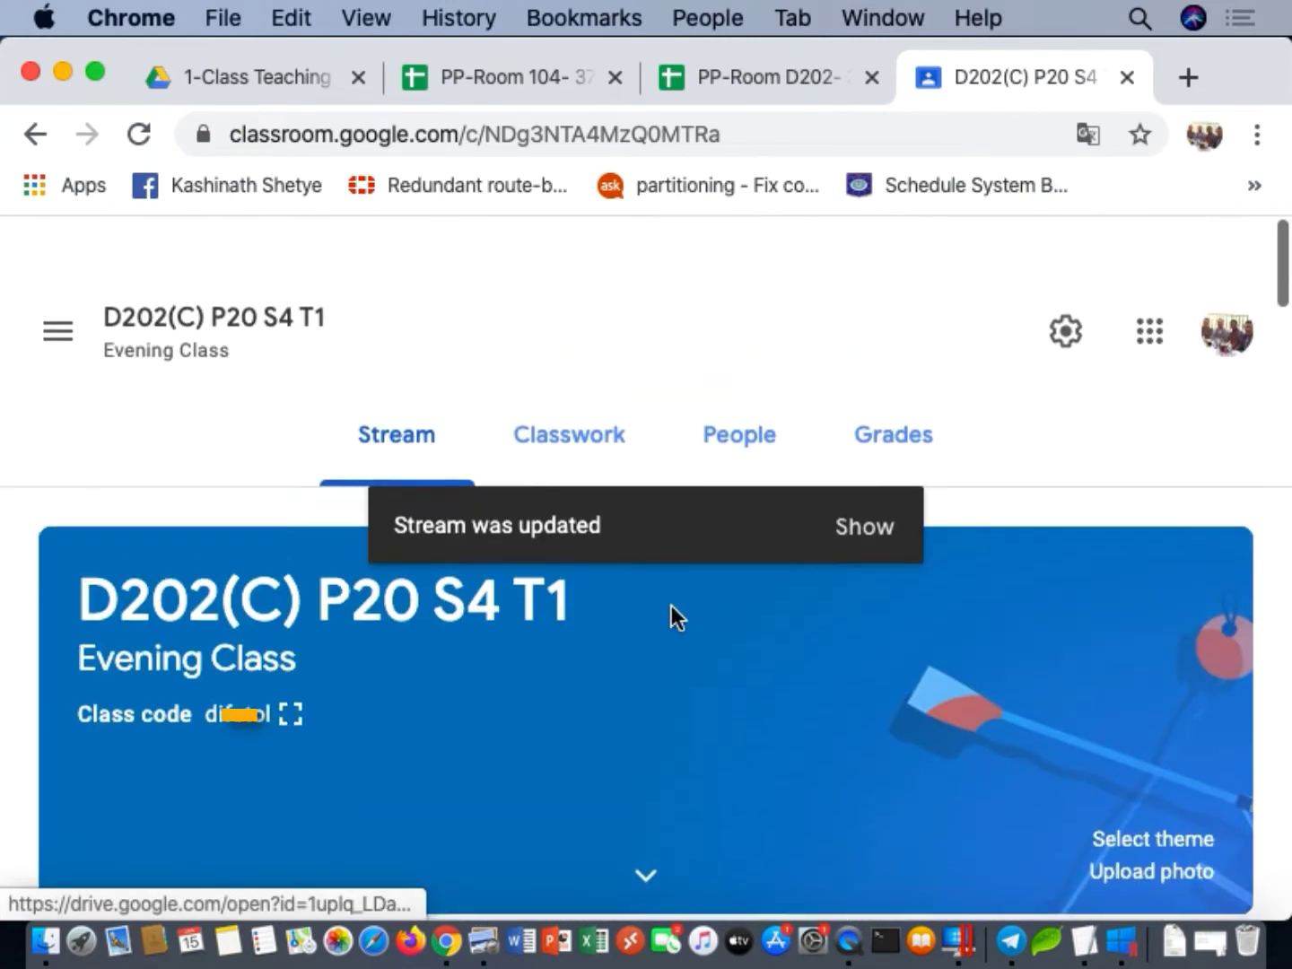
Switch to the browser profile of the teacher's other Google account
{"action": "left_click", "coordinate": [1207, 135]}
{"action": "scroll", "coordinate": [958, 645], "scroll_direction": "down", "scroll_amount": 6}
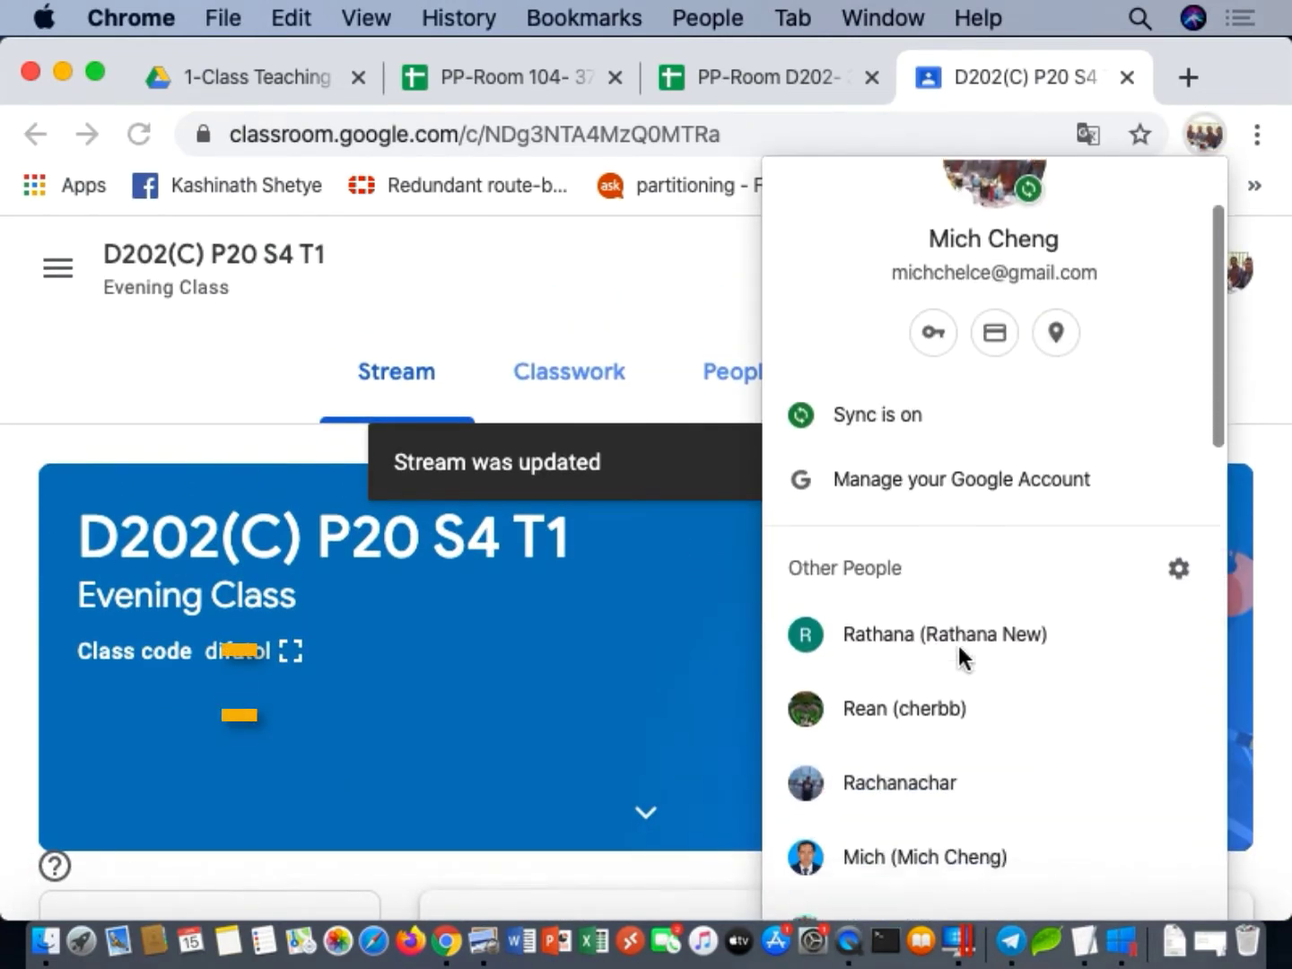
{"action": "left_click", "coordinate": [898, 627]}
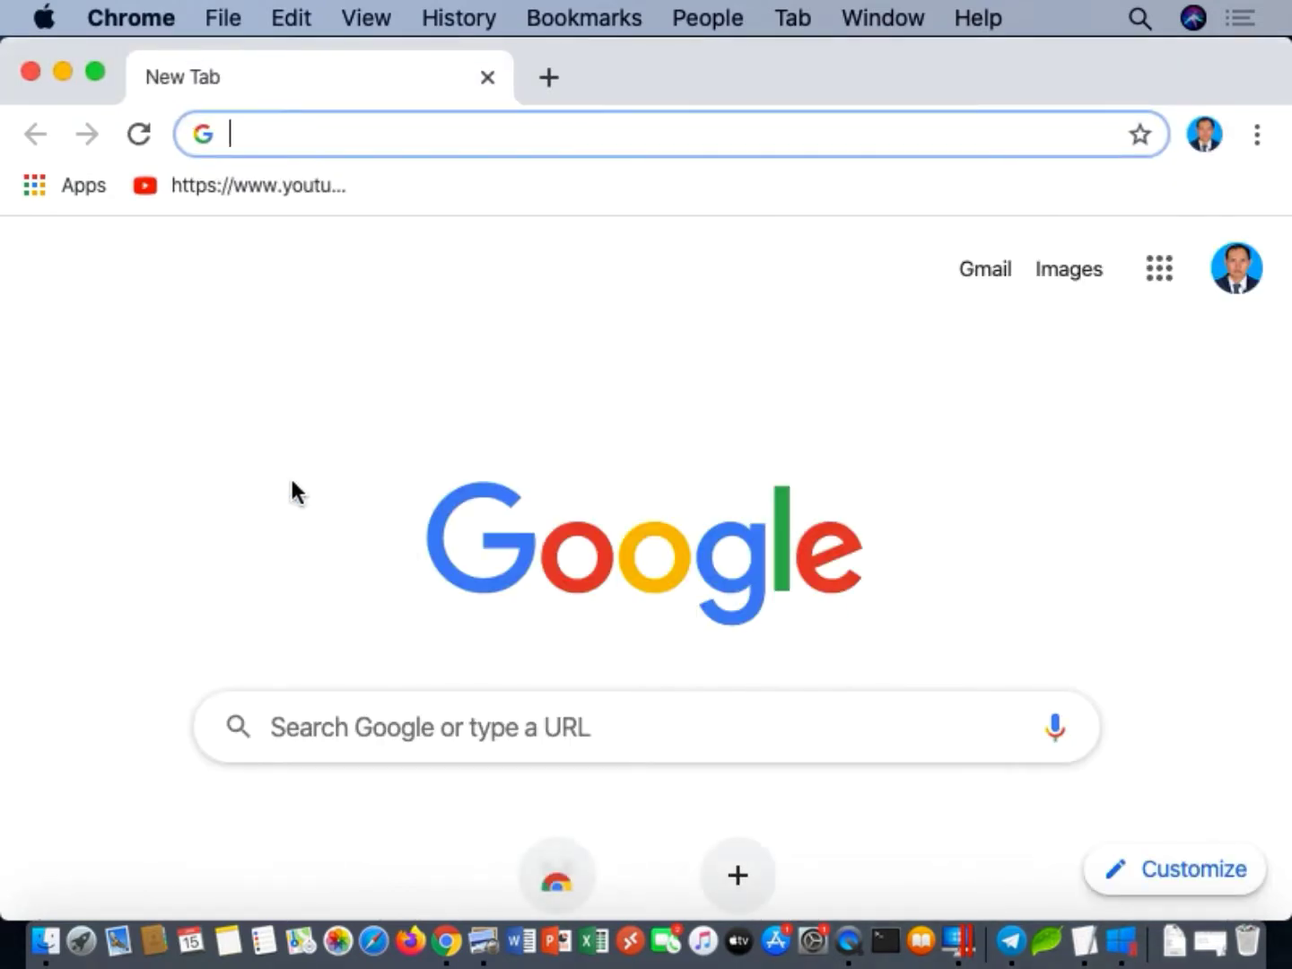
Search the web for "classroom" in the new profile's window
{"action": "type", "text": "g"}
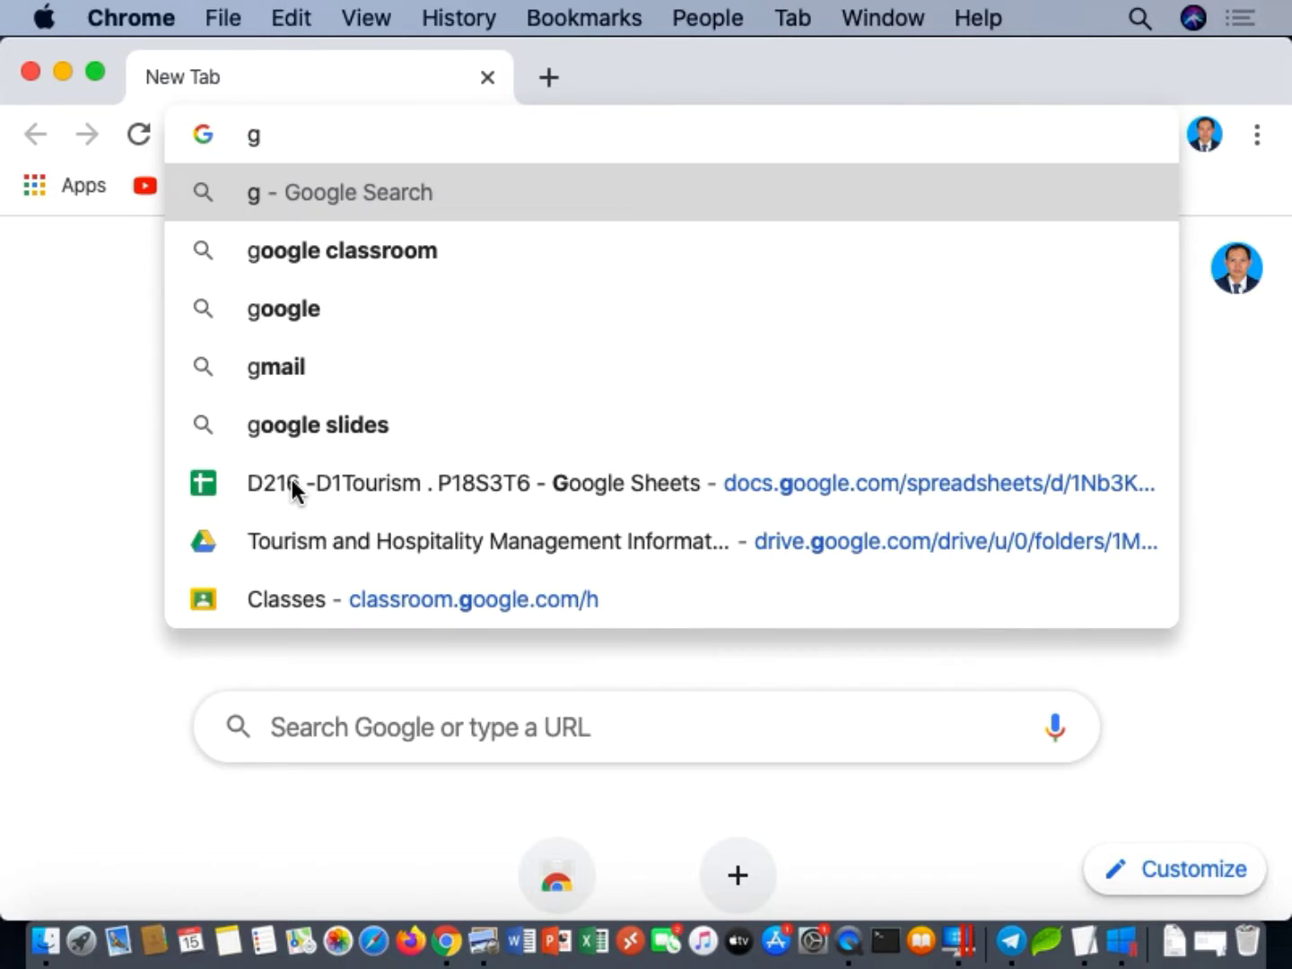
{"action": "key", "text": "BackSpace"}
{"action": "type", "text": "classroom"}
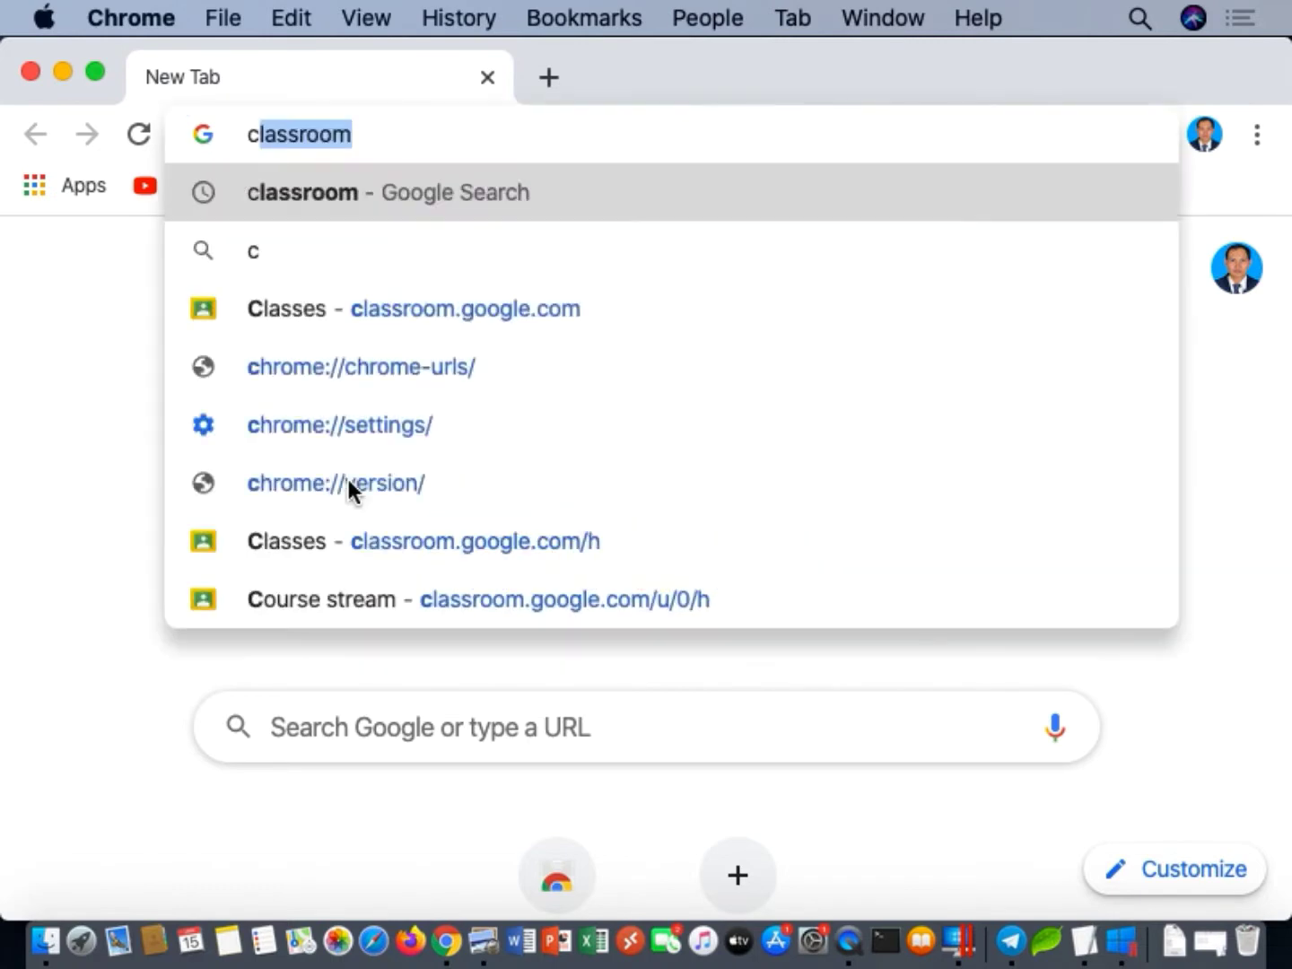
{"action": "key", "text": "Return"}
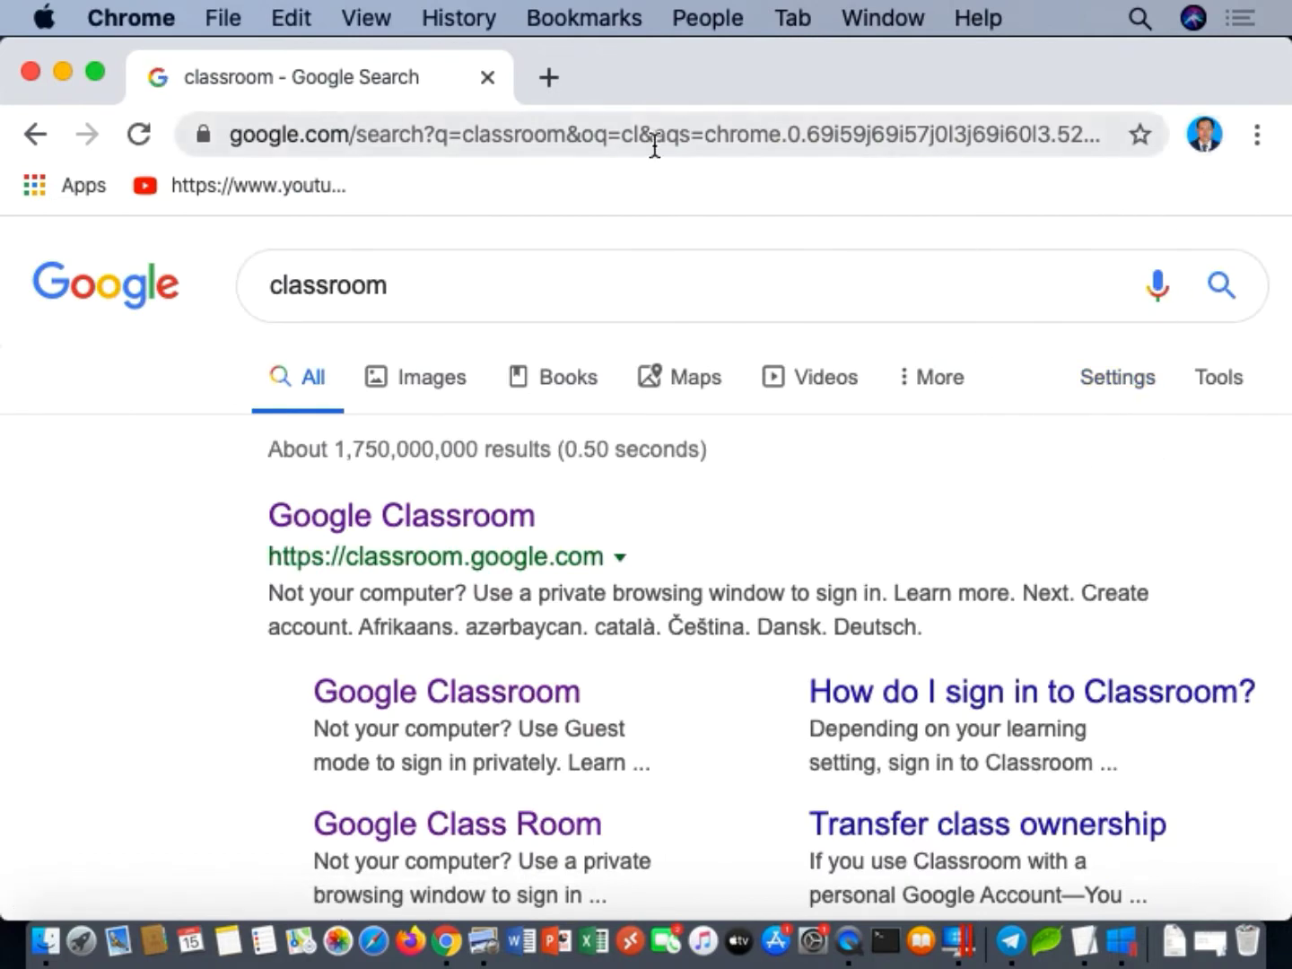
Open a second browser tab and search the web for "google" there
{"action": "left_click", "coordinate": [542, 84]}
{"action": "type", "text": "g"}
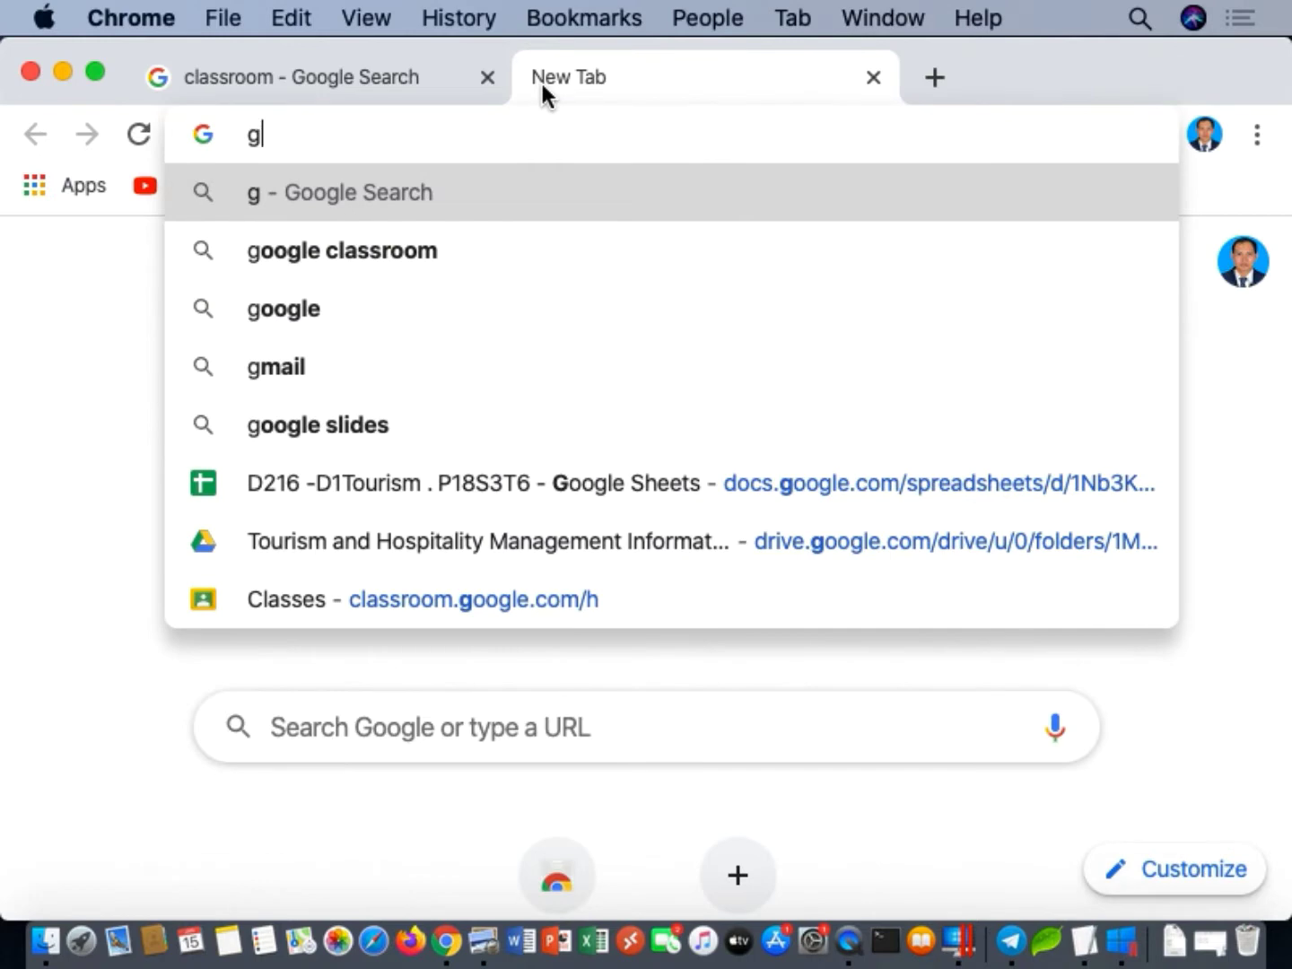
{"action": "type", "text": "oogle"}
{"action": "key", "text": "Return"}
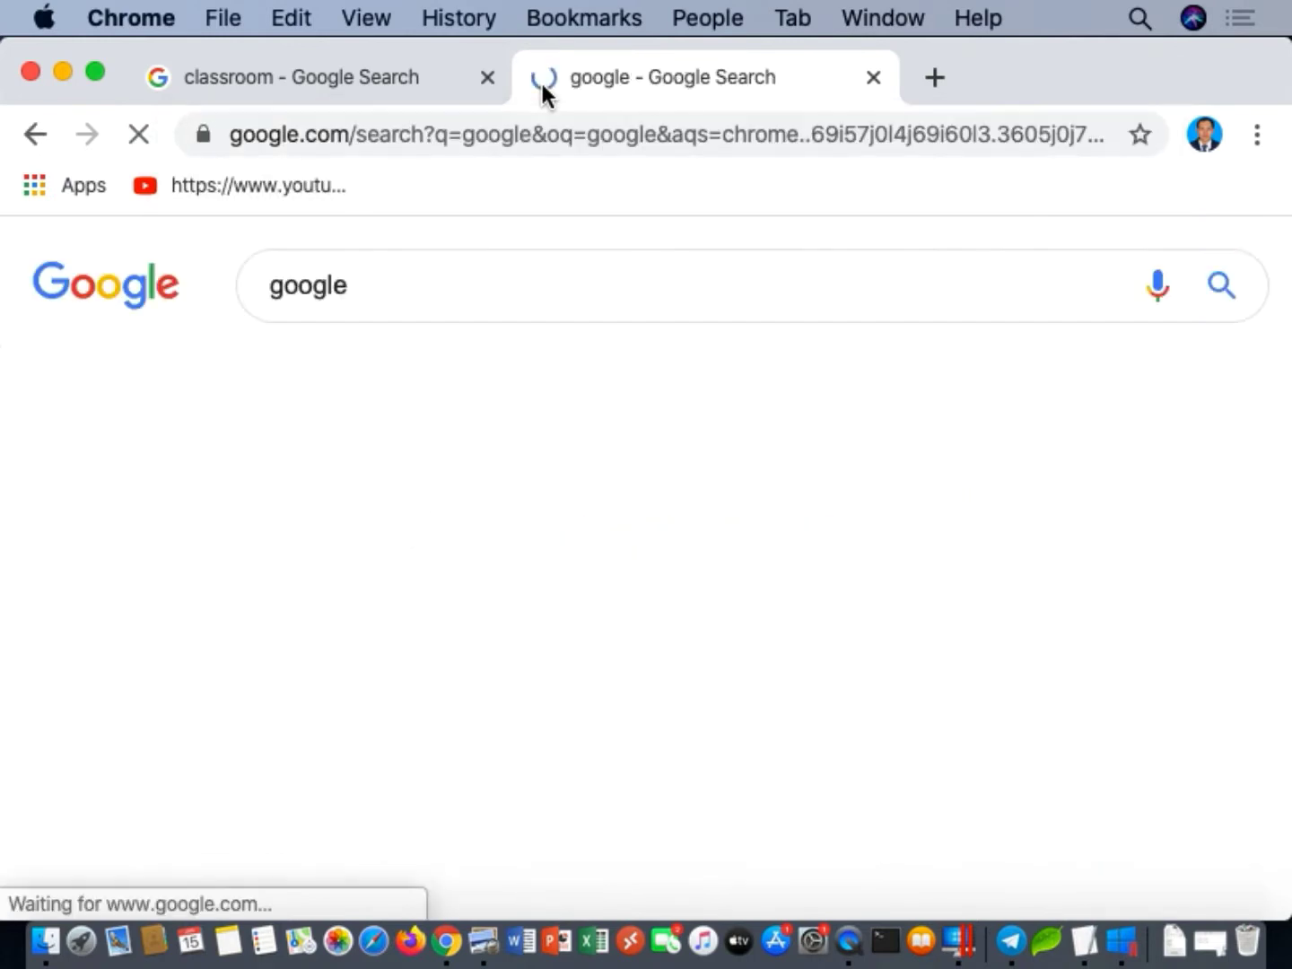
Check the account details on the Google results page and sign out of the Google account
{"action": "scroll", "coordinate": [1157, 373], "scroll_direction": "right", "scroll_amount": 3}
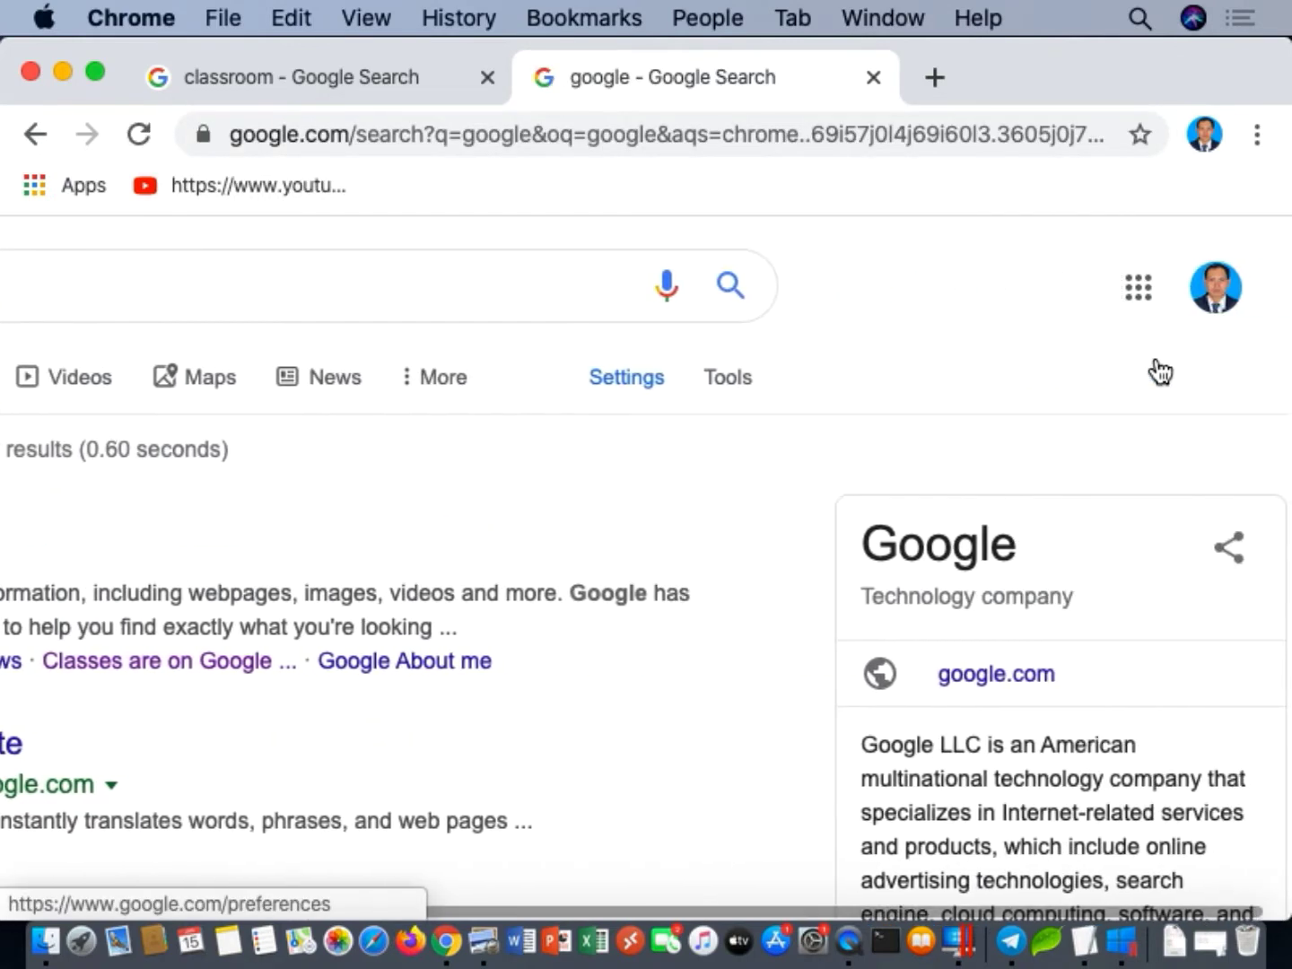
{"action": "left_click", "coordinate": [1228, 296]}
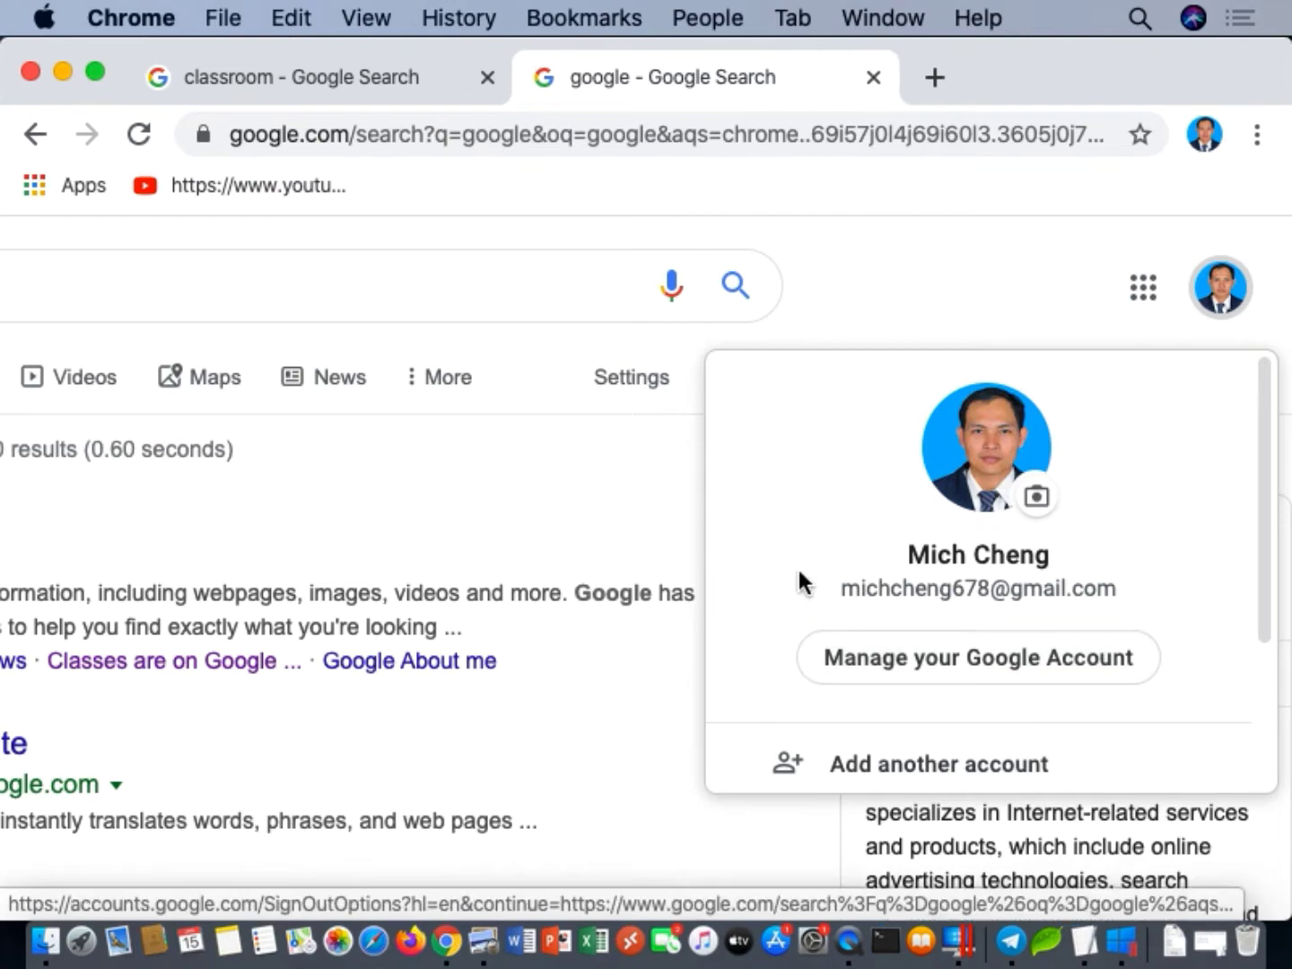
{"action": "left_click", "coordinate": [608, 484]}
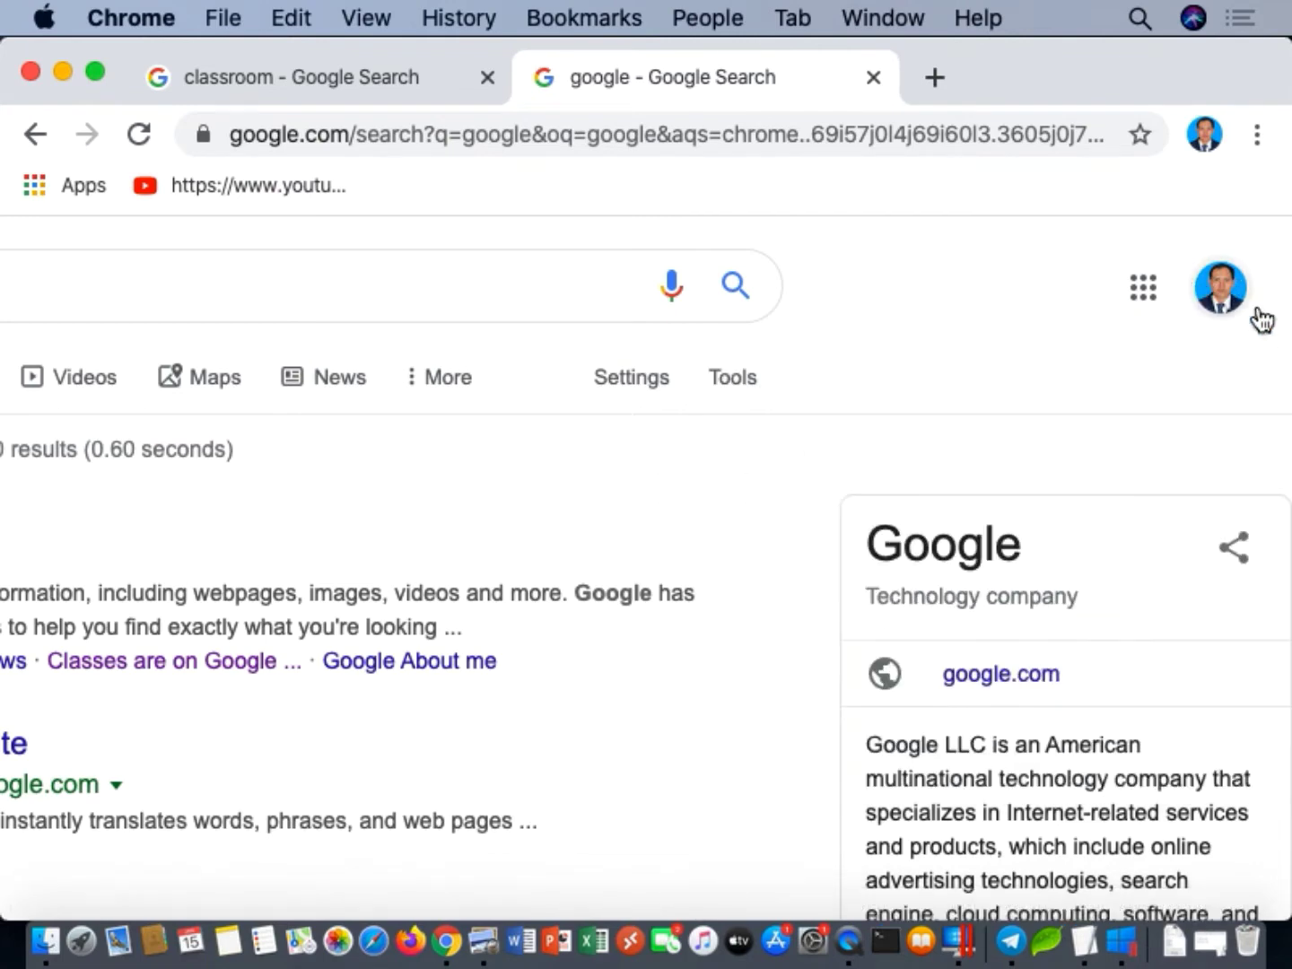
{"action": "left_click", "coordinate": [1239, 303]}
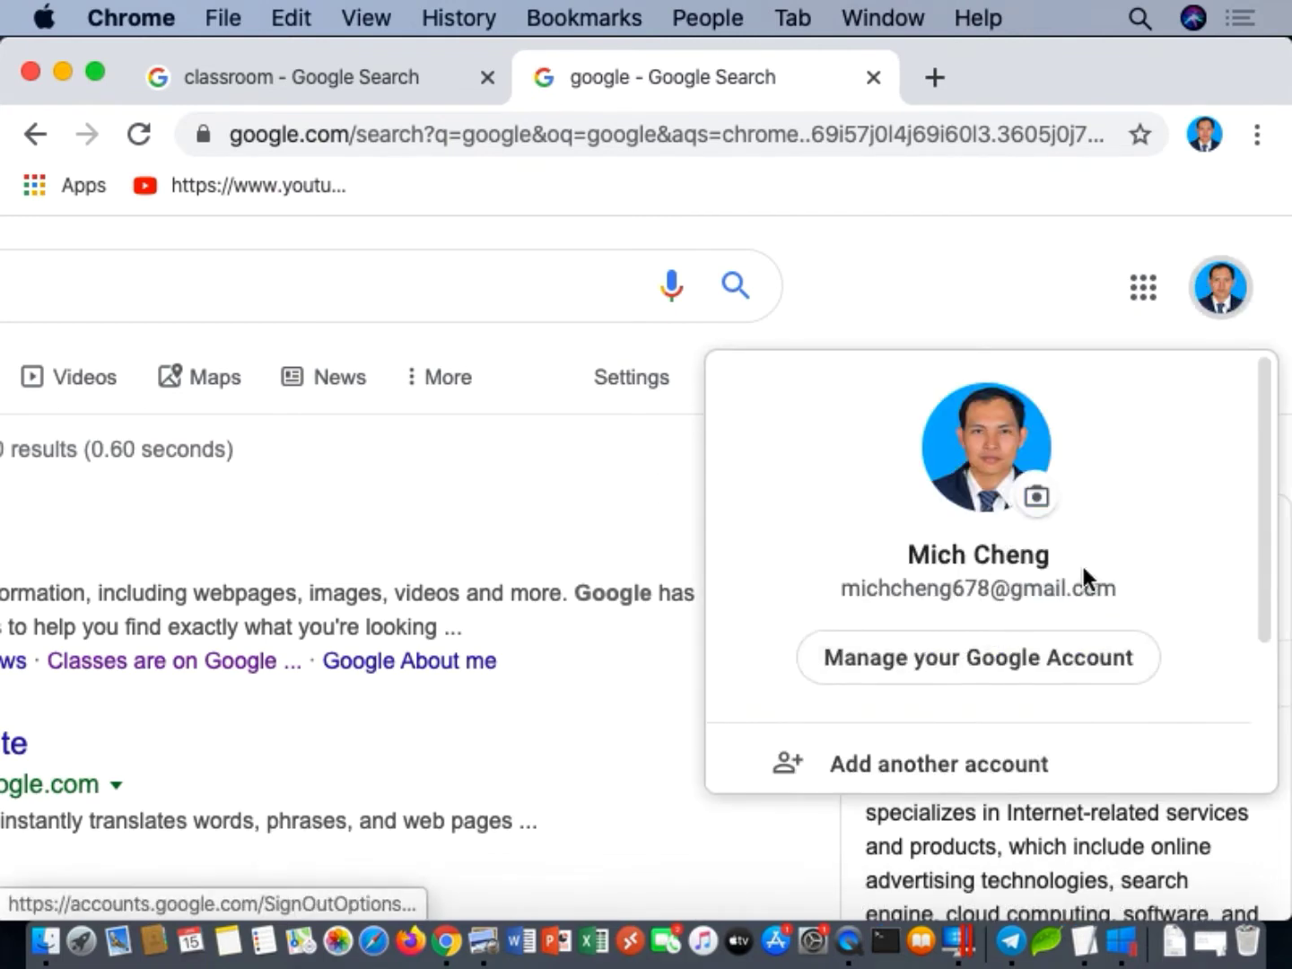
{"action": "scroll", "coordinate": [892, 715], "scroll_direction": "down", "scroll_amount": 3}
{"action": "left_click", "coordinate": [976, 670]}
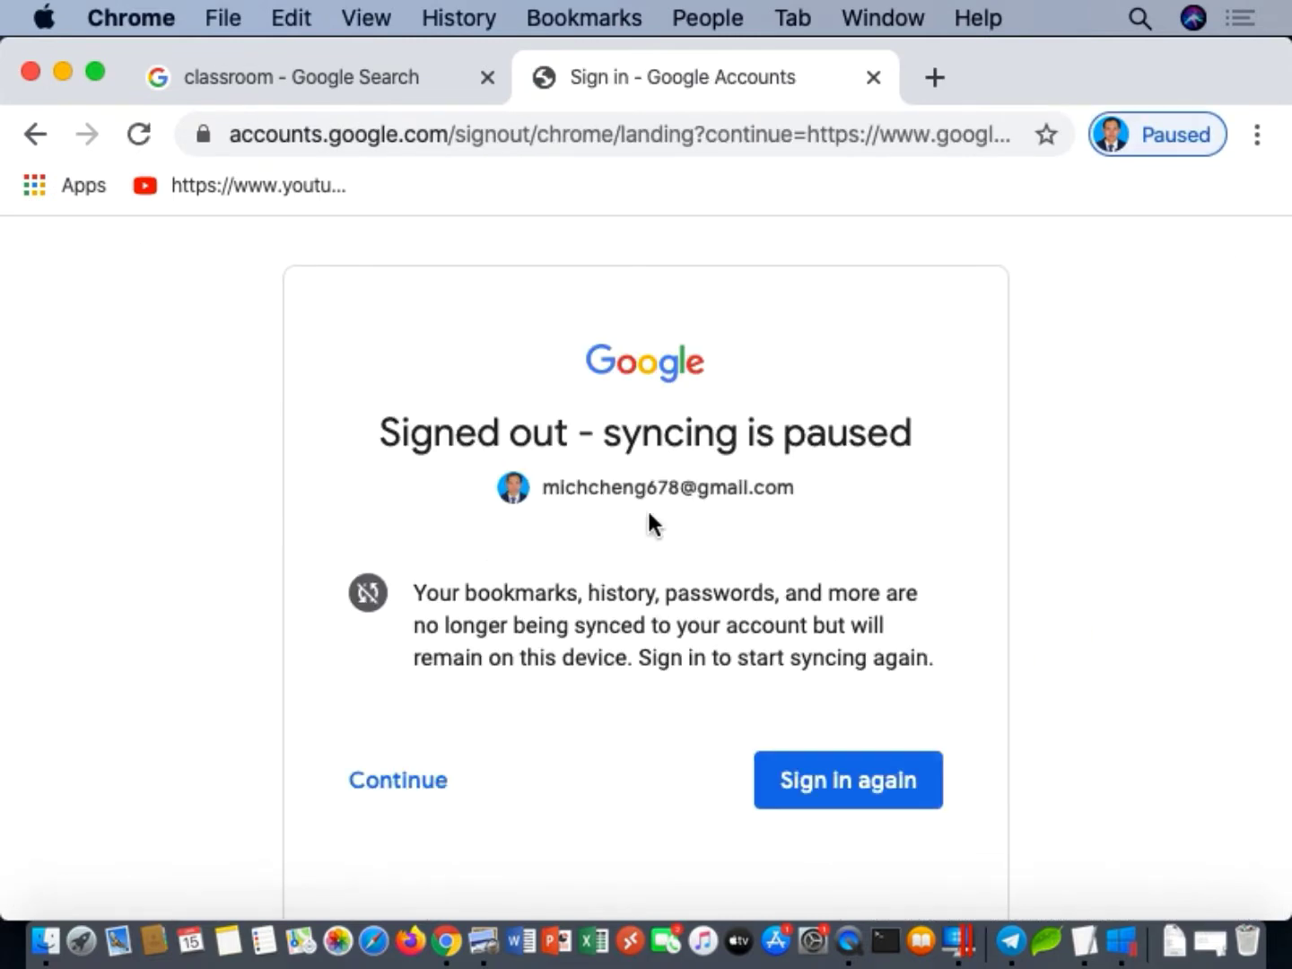
Search for "google" again in the same tab and open the Google sign-in page
{"action": "scroll", "coordinate": [634, 762], "scroll_direction": "down", "scroll_amount": 5}
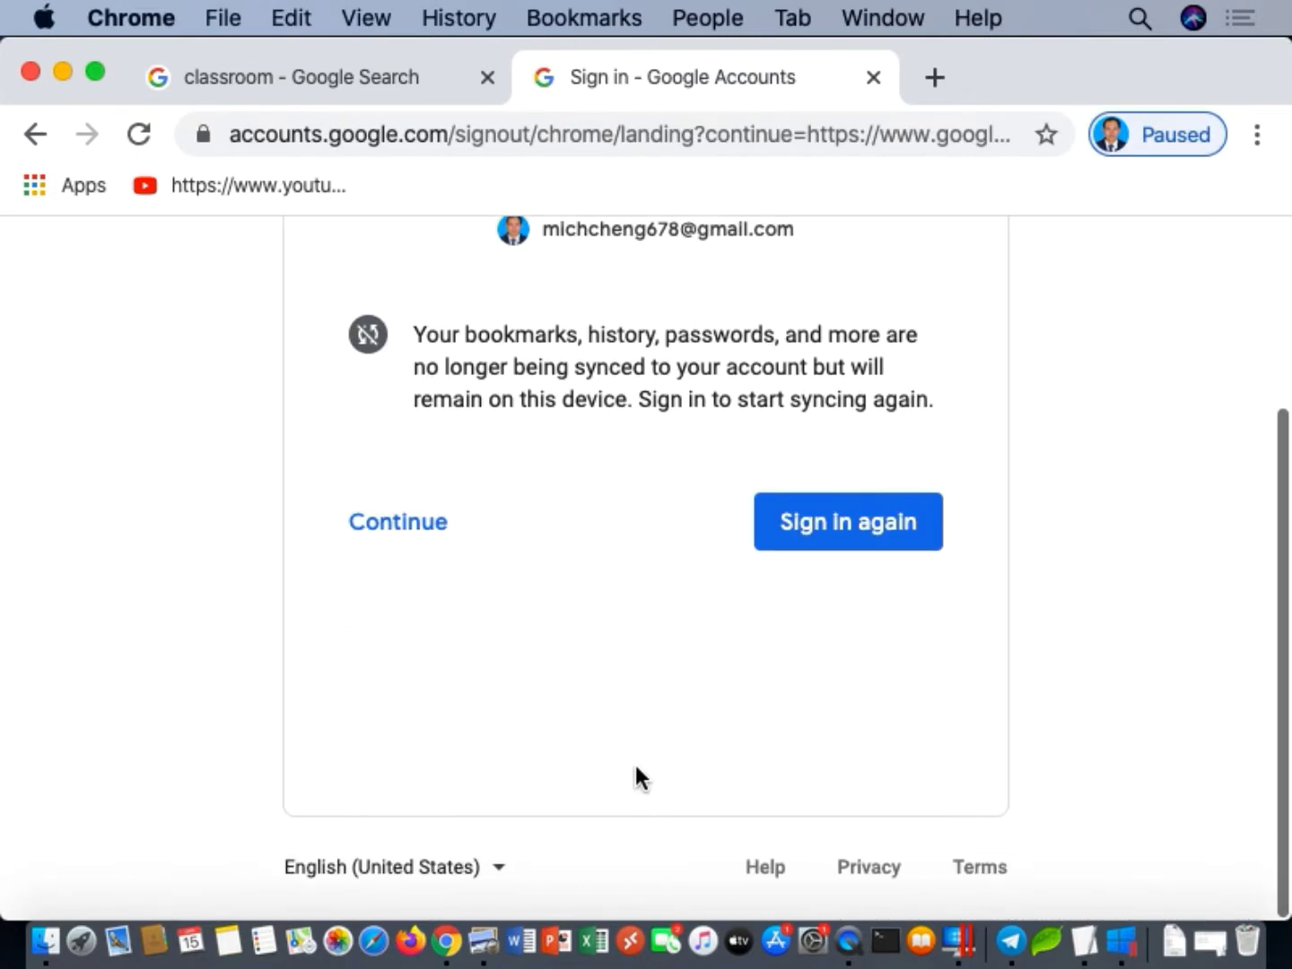
{"action": "scroll", "coordinate": [1075, 594], "scroll_direction": "up", "scroll_amount": 5}
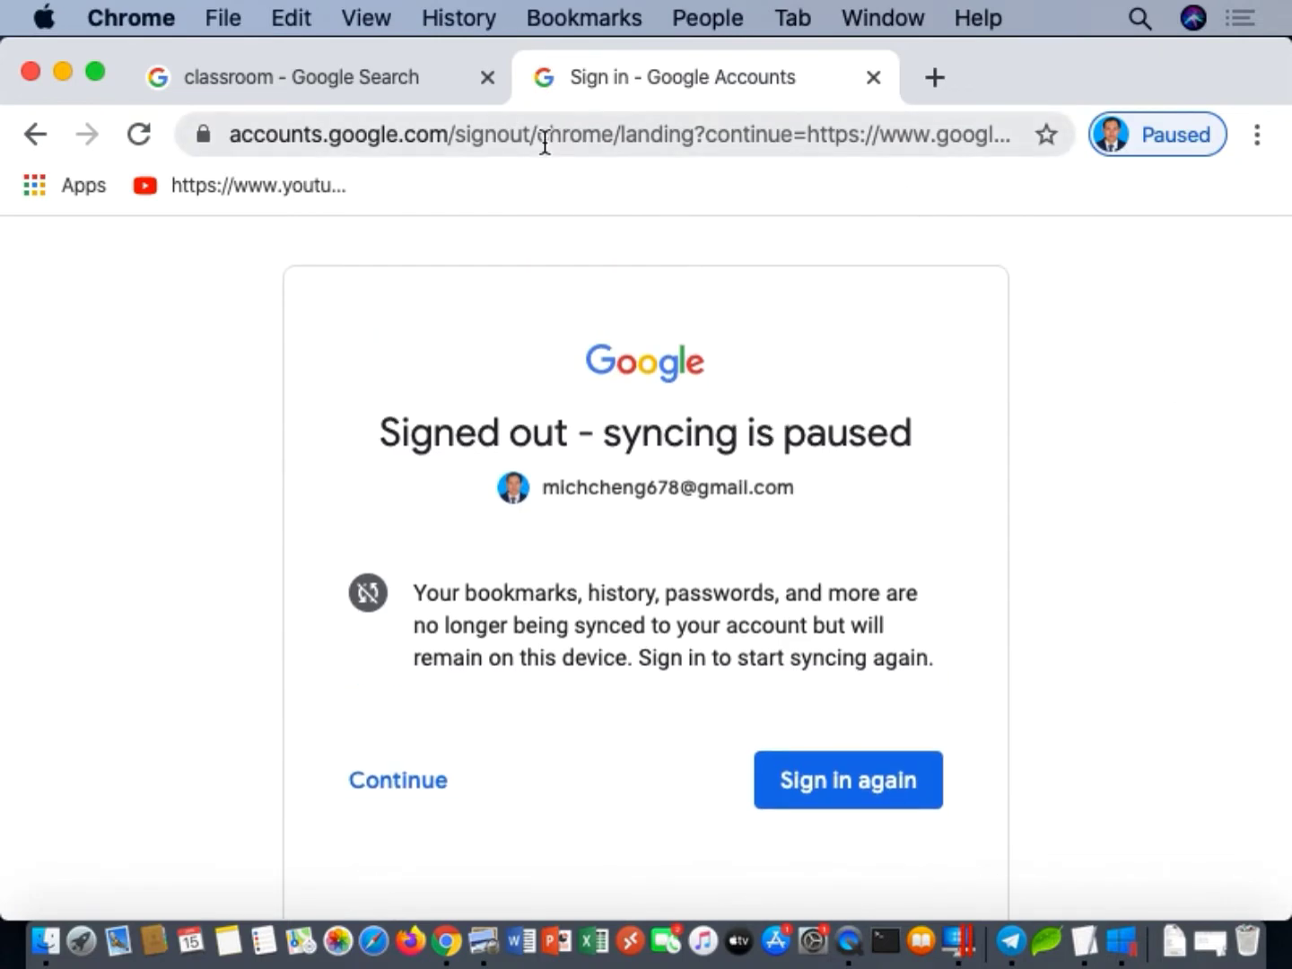
{"action": "left_click", "coordinate": [546, 135]}
{"action": "type", "text": "google"}
{"action": "key", "text": "Return"}
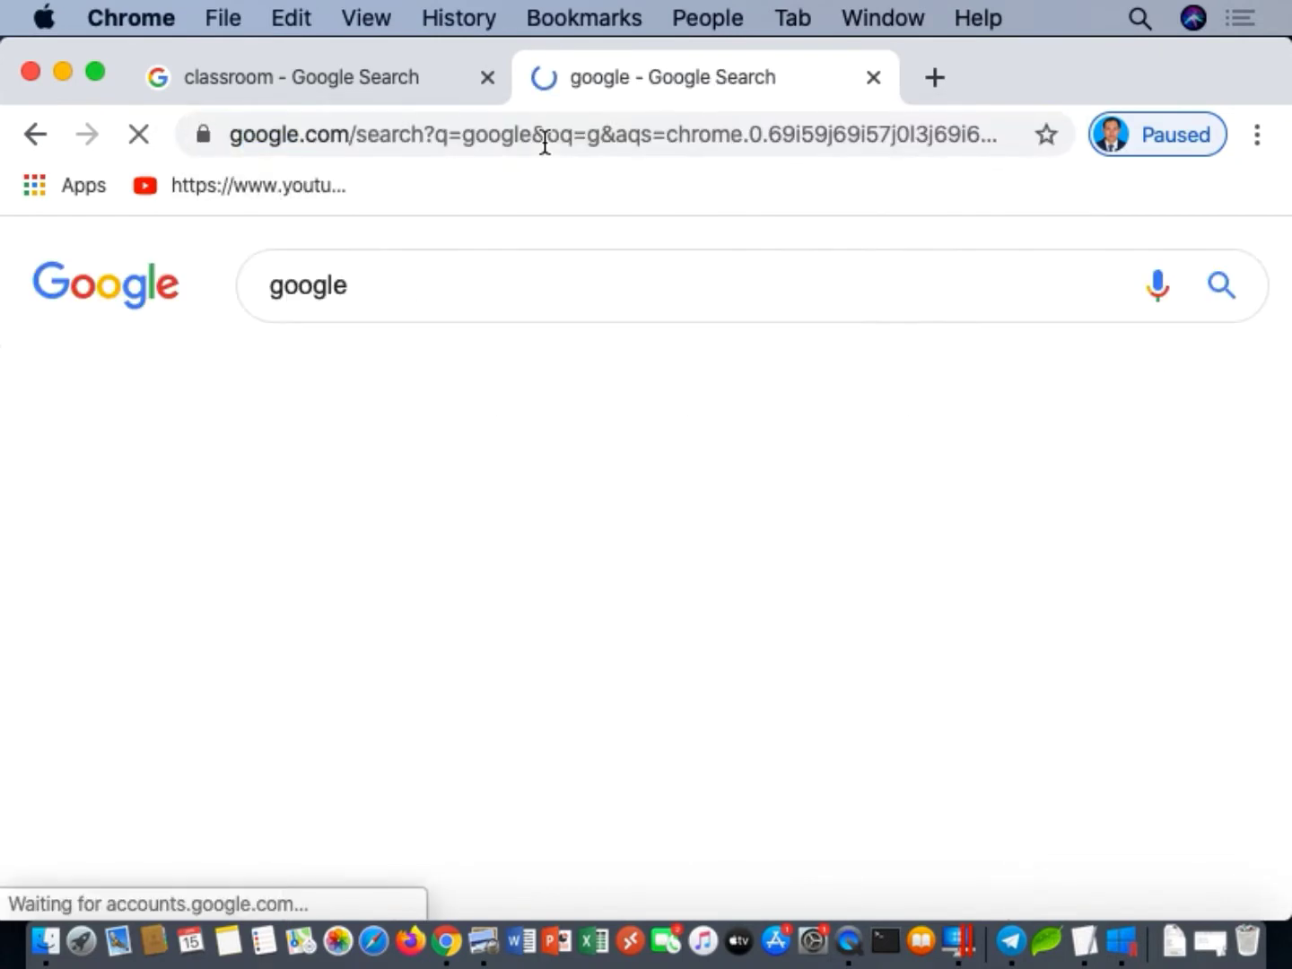
{"action": "scroll", "coordinate": [1047, 426], "scroll_direction": "right", "scroll_amount": 5}
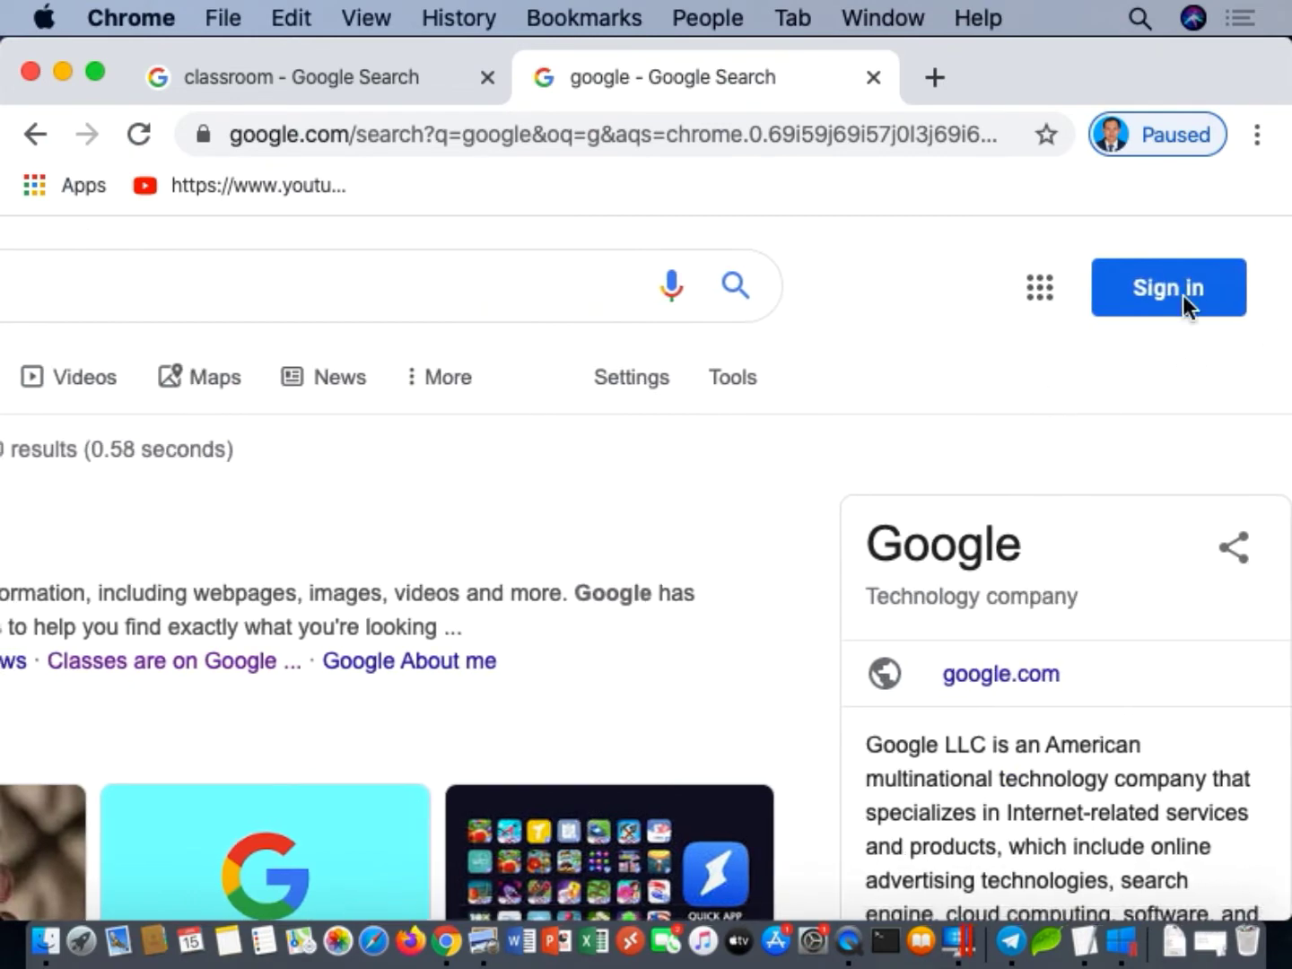
{"action": "left_click", "coordinate": [1195, 306]}
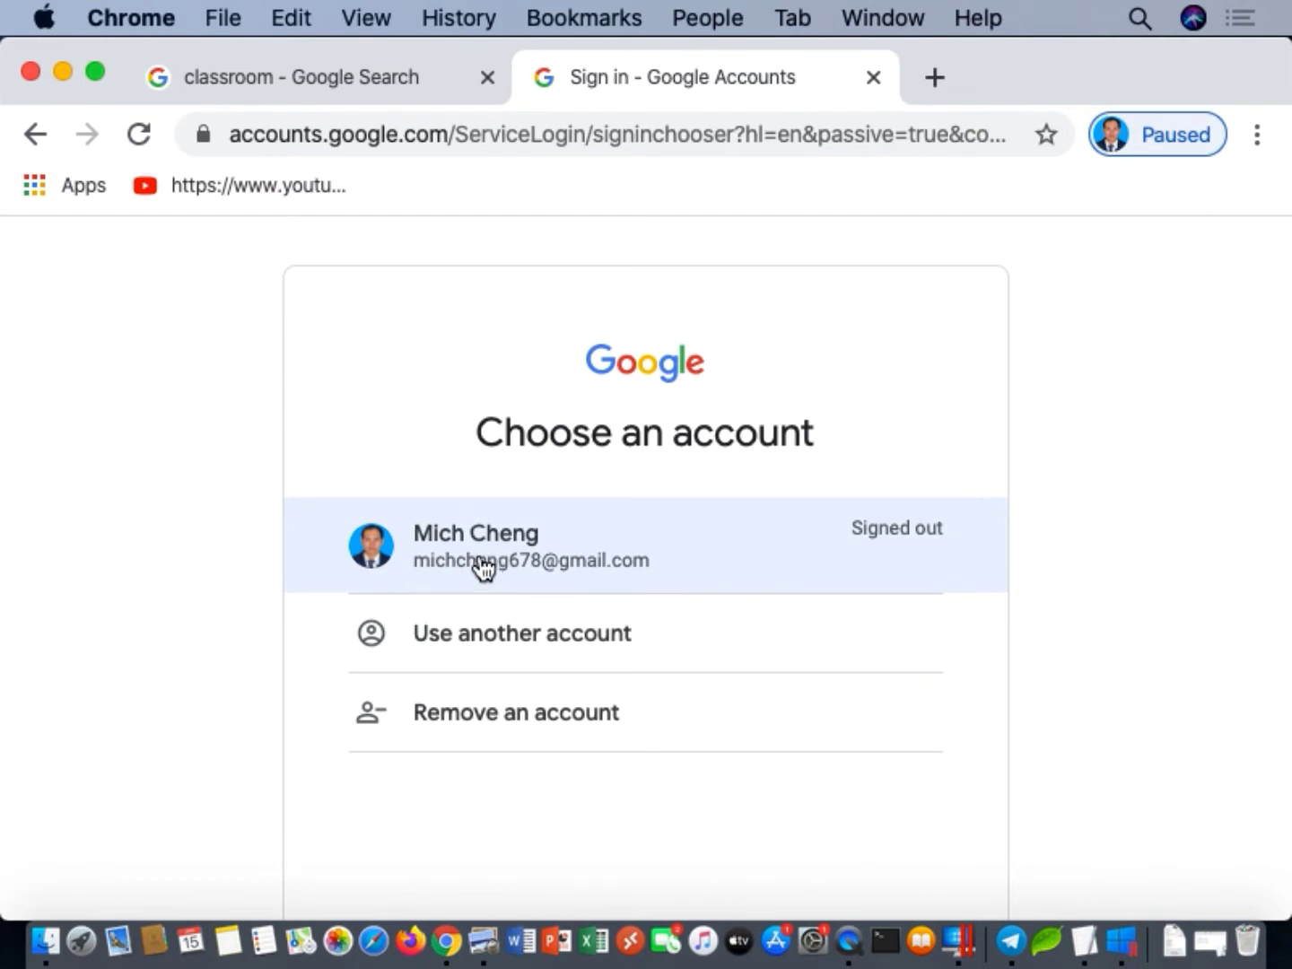
Sign back in to the listed Google account with its saved password and confirm the recovery phone number and email
{"action": "left_click", "coordinate": [483, 567]}
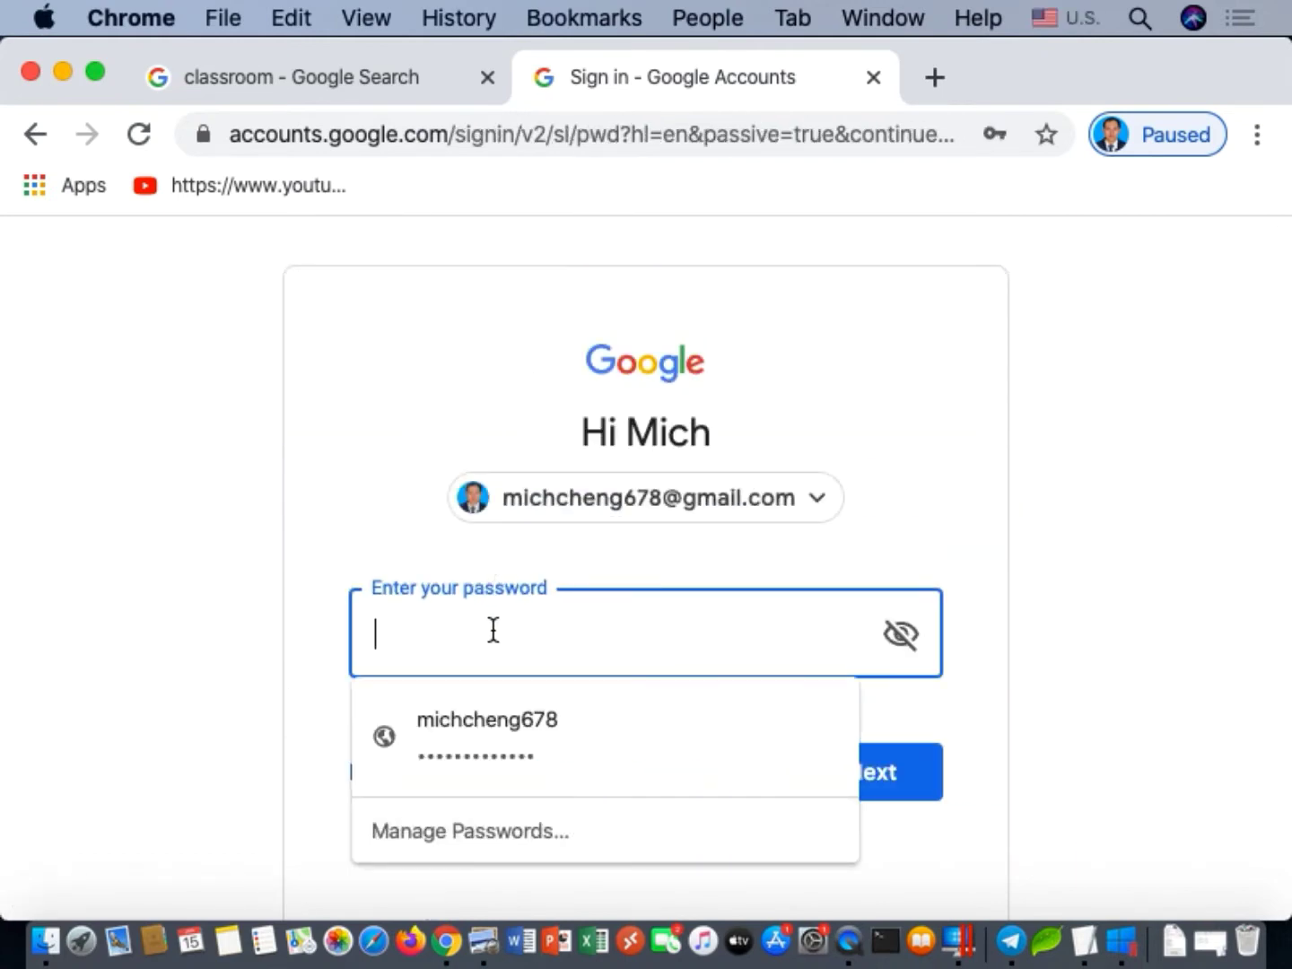
{"action": "left_click", "coordinate": [523, 714]}
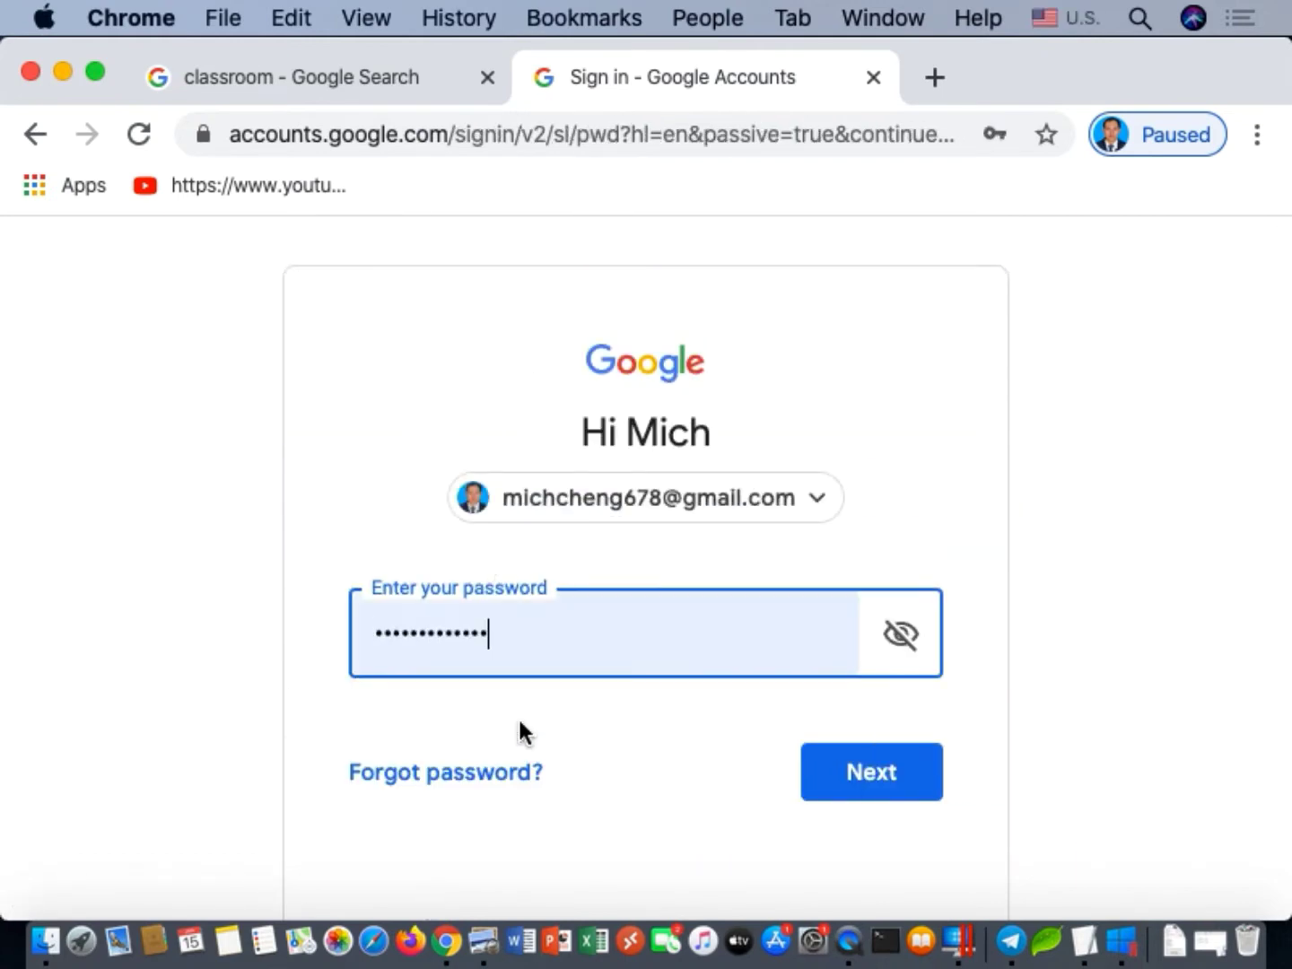
{"action": "left_click", "coordinate": [885, 781]}
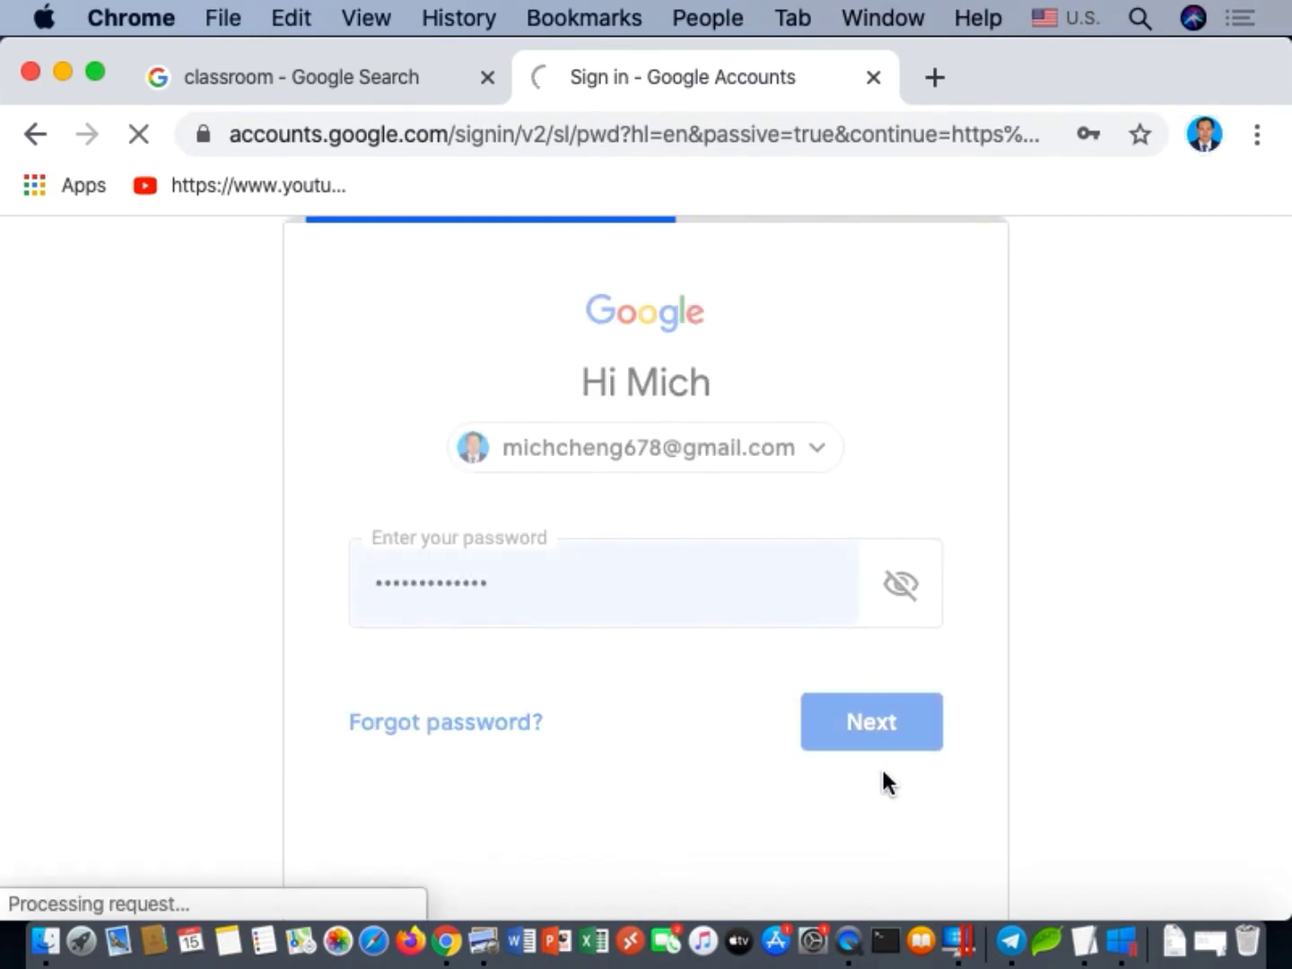
{"action": "scroll", "coordinate": [710, 635], "scroll_direction": "down", "scroll_amount": 4}
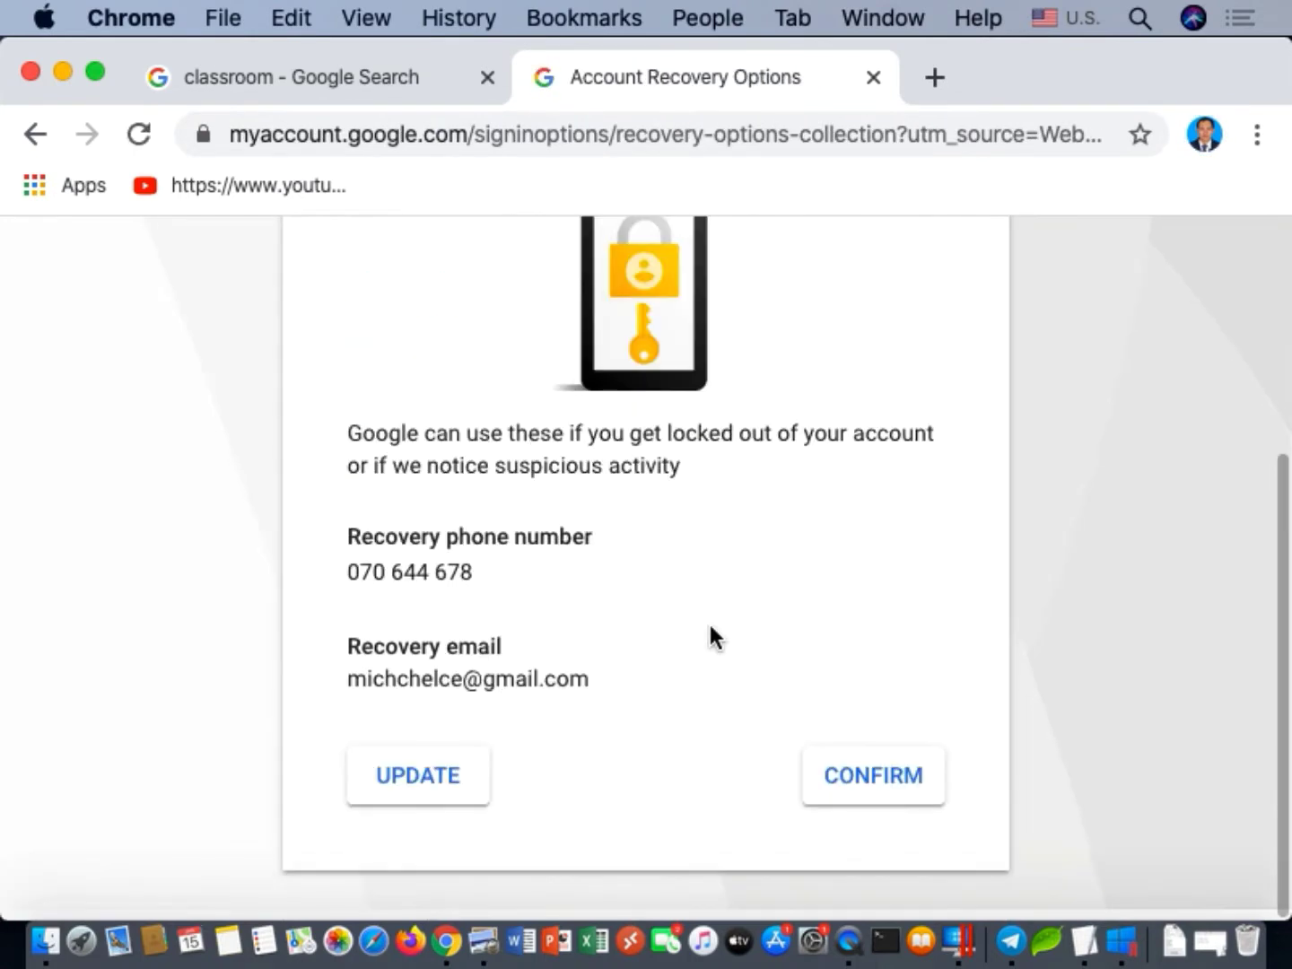
{"action": "left_click", "coordinate": [868, 804]}
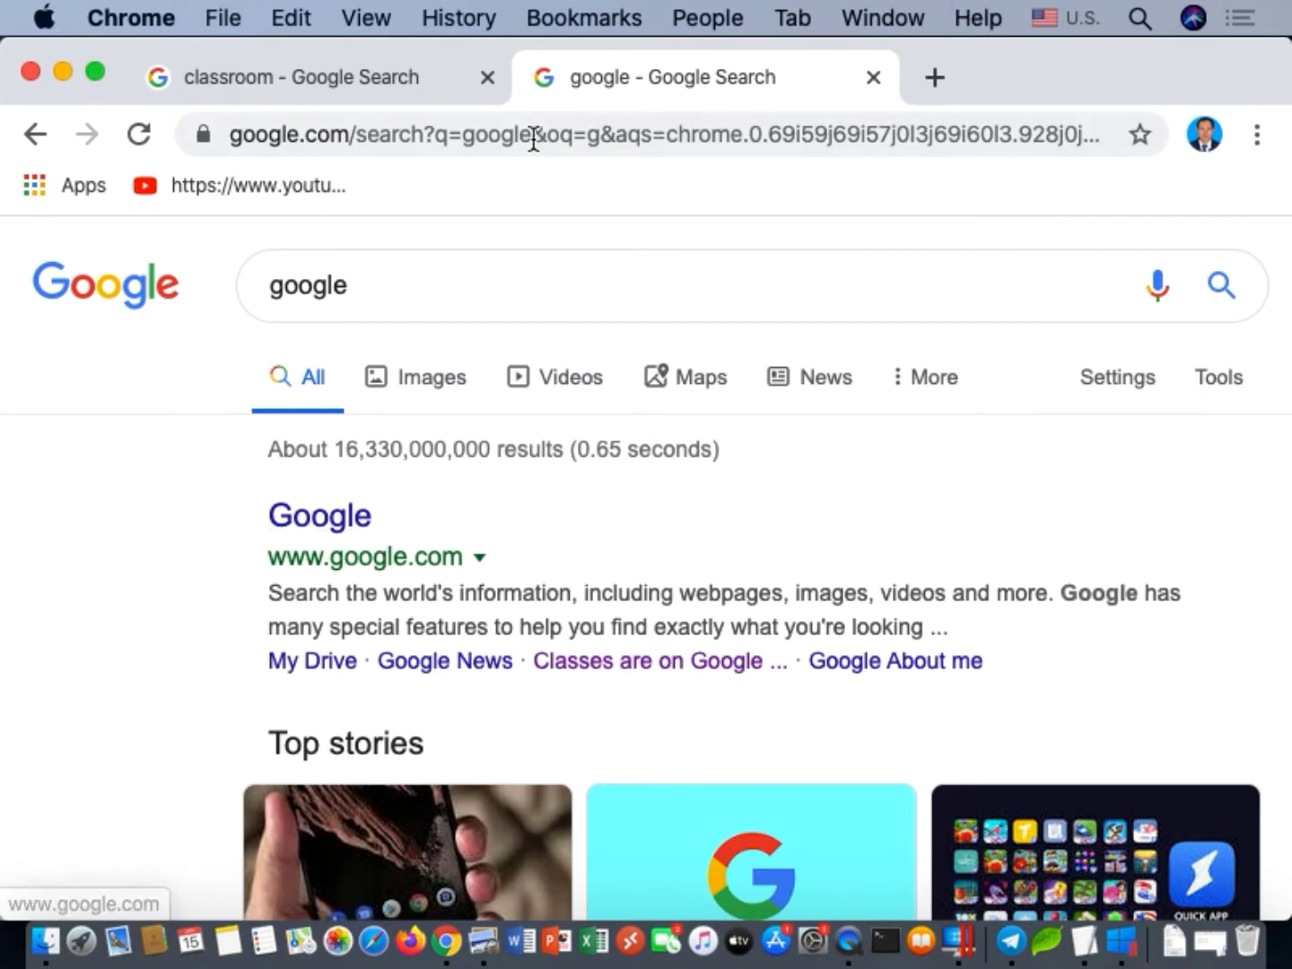
Show the account details on the Google results page to check which account is signed in
{"action": "scroll", "coordinate": [875, 309], "scroll_direction": "right", "scroll_amount": 5}
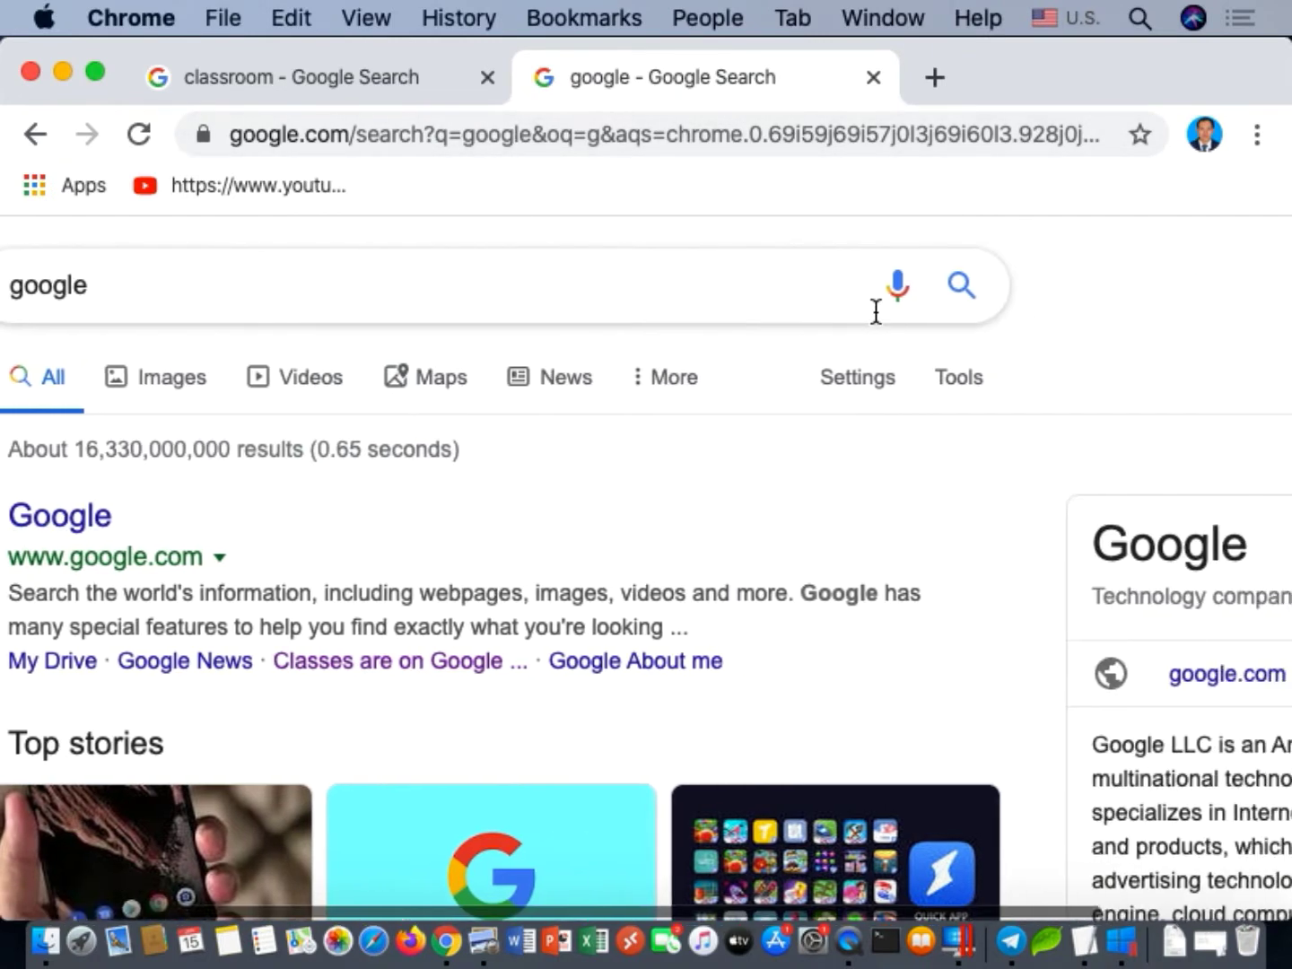
{"action": "scroll", "coordinate": [628, 342], "scroll_direction": "left", "scroll_amount": 5}
{"action": "left_click_drag", "start_coordinate": [454, 307], "coordinate": [5, 274]}
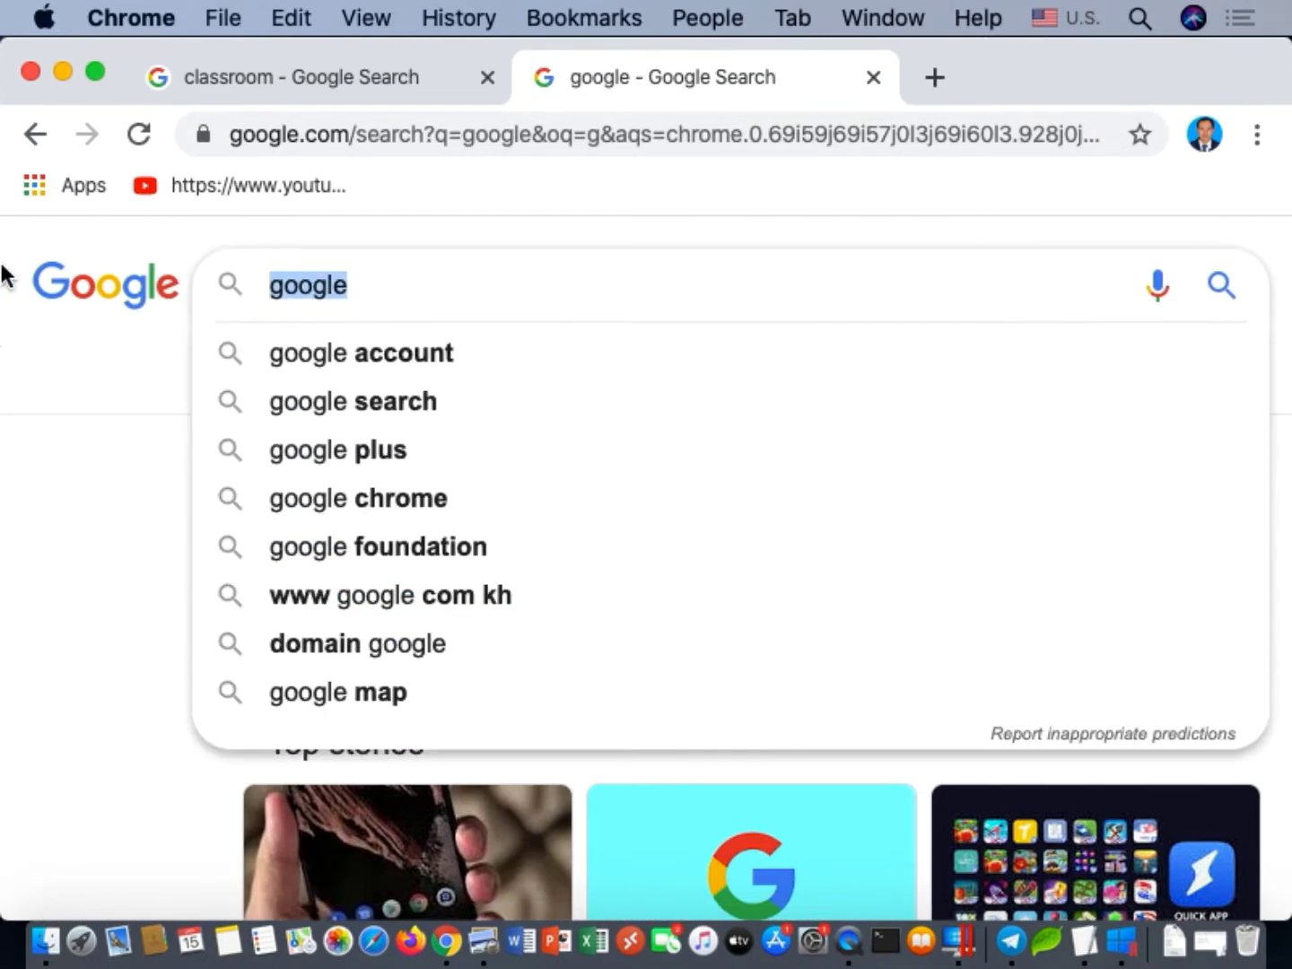
{"action": "left_click", "coordinate": [43, 729]}
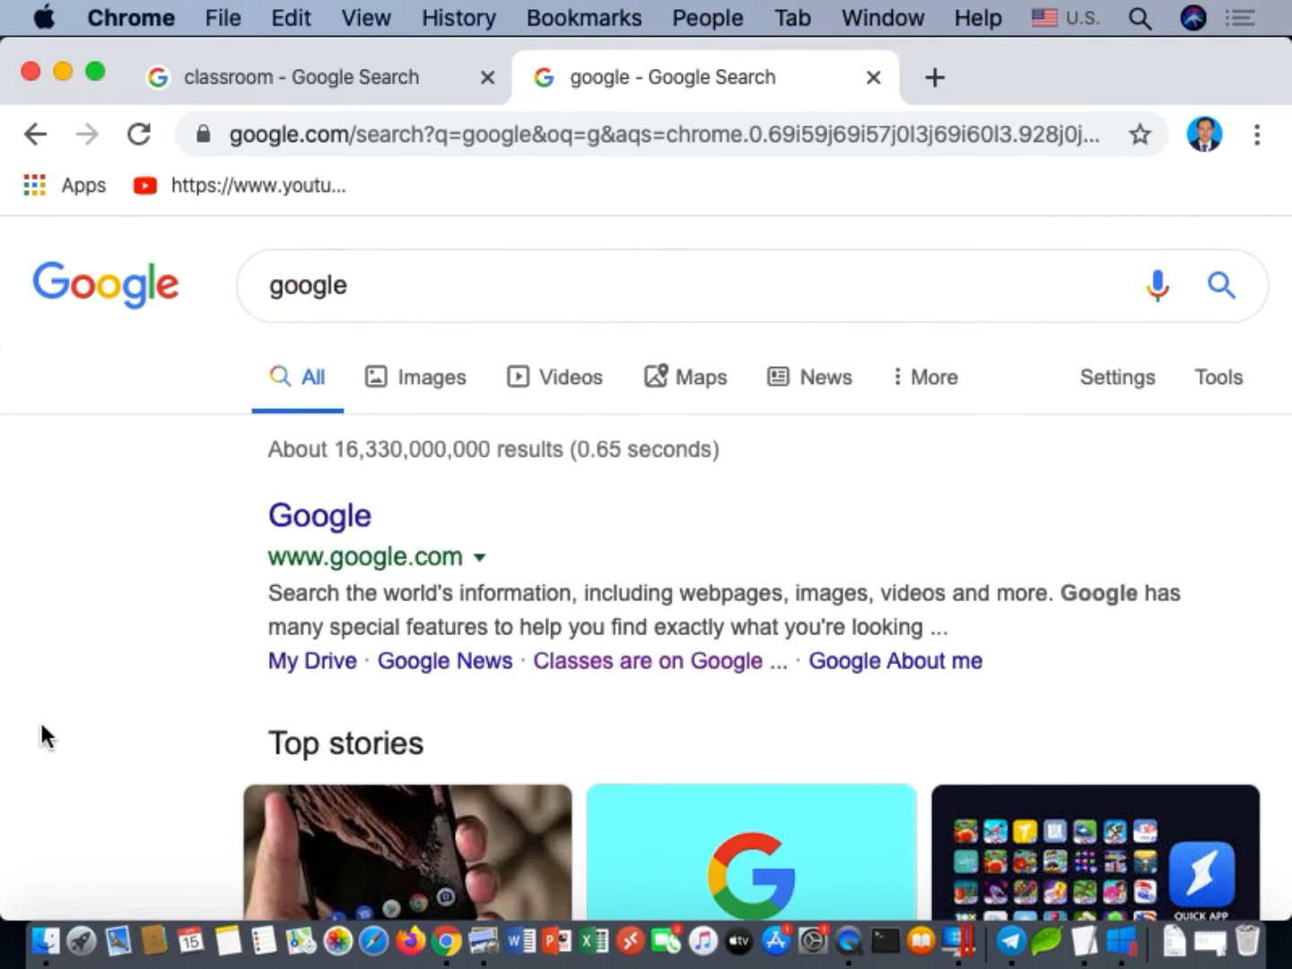
{"action": "scroll", "coordinate": [400, 502], "scroll_direction": "right", "scroll_amount": 5}
{"action": "scroll", "coordinate": [401, 505], "scroll_direction": "left", "scroll_amount": 2}
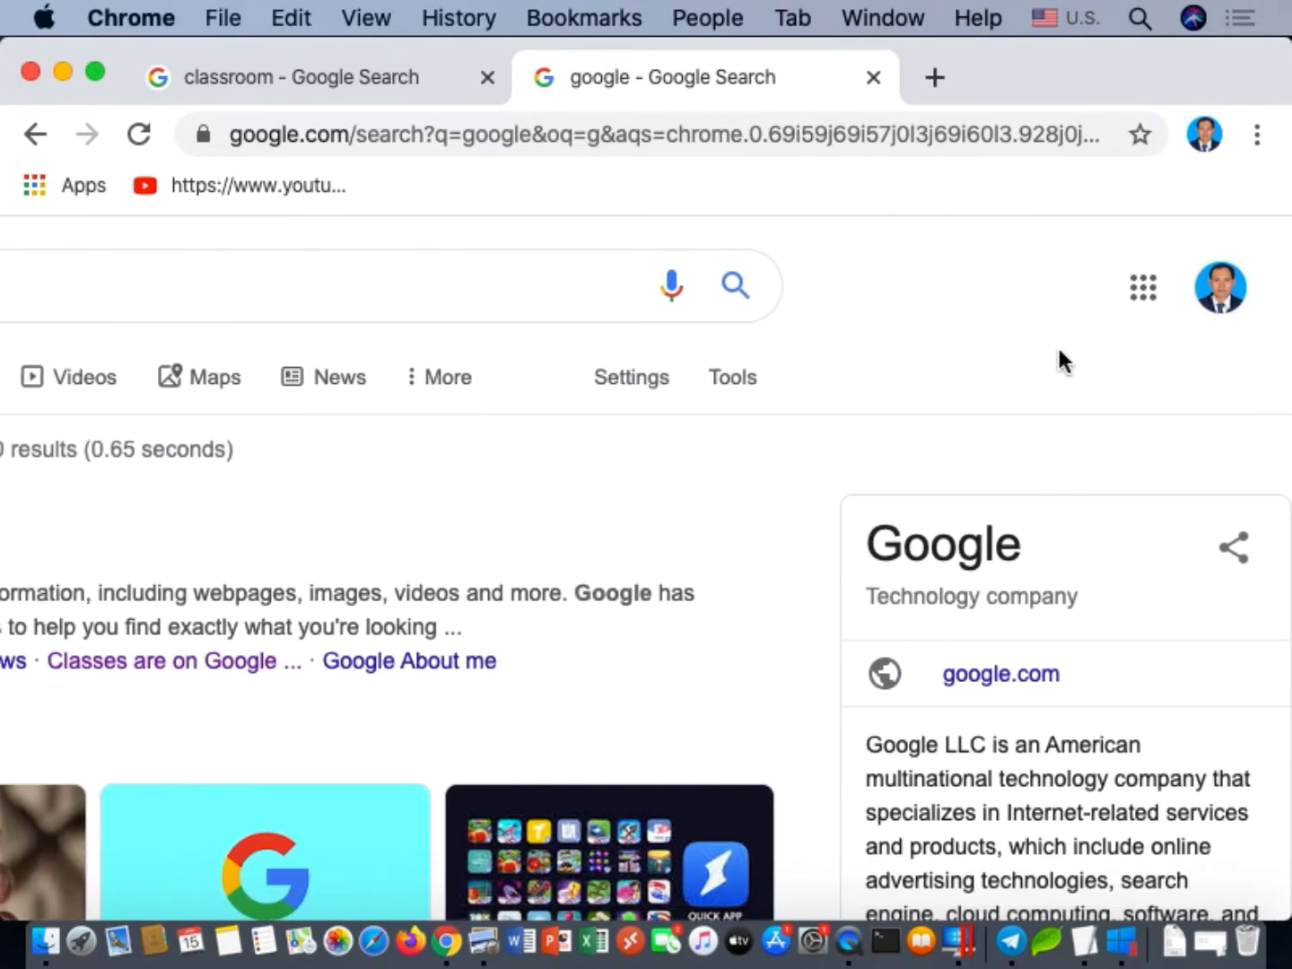
{"action": "left_click", "coordinate": [1222, 313]}
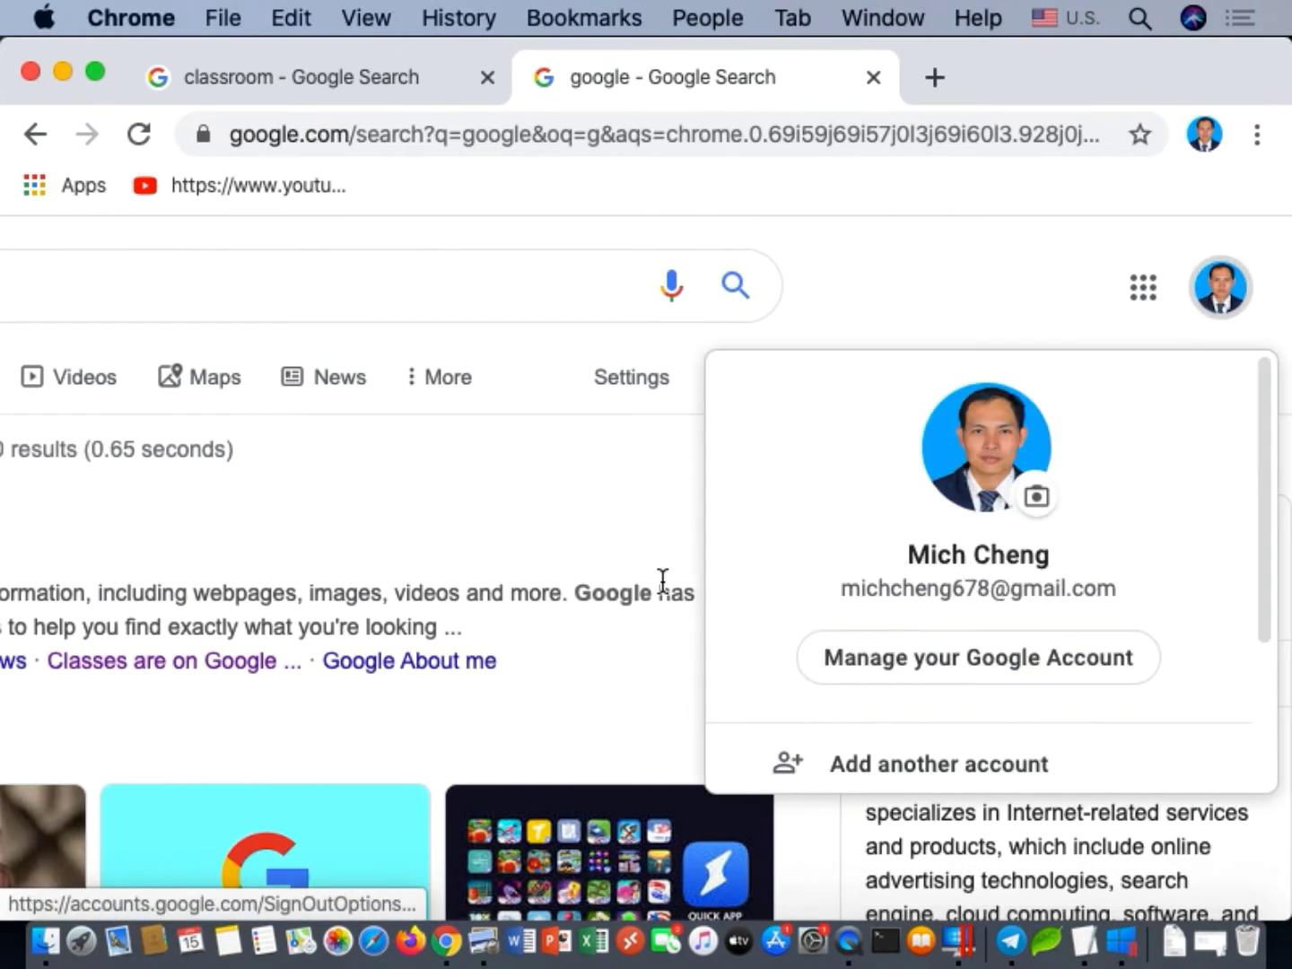
Replace the current Google query with "classroom" and open the Google Classroom site from the results
{"action": "left_click", "coordinate": [402, 279]}
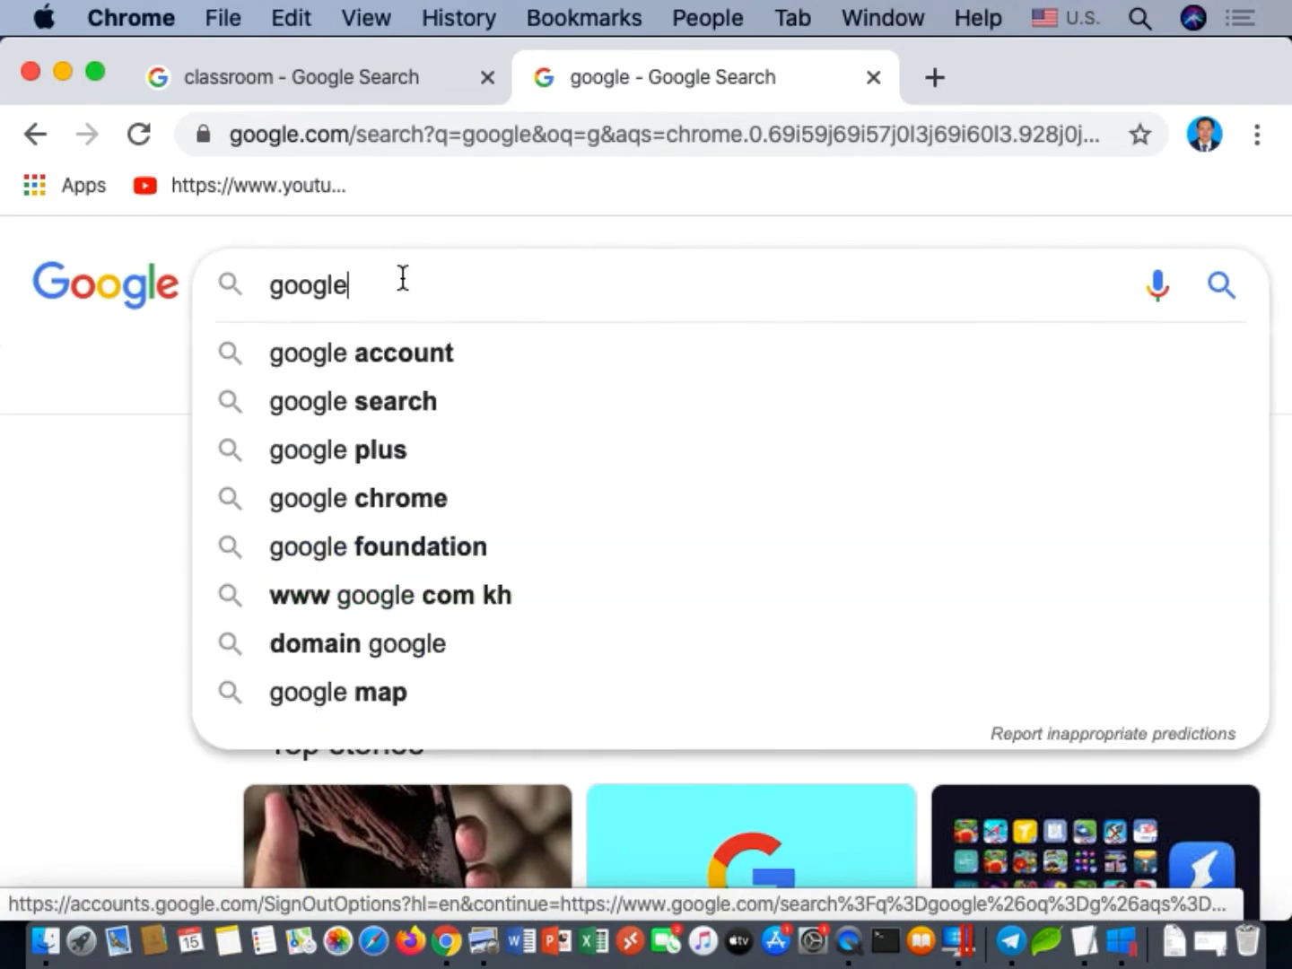
{"action": "left_click_drag", "start_coordinate": [403, 279], "coordinate": [59, 291]}
{"action": "type", "text": "c"}
{"action": "key", "text": "Left"}
{"action": "type", "text": "la"}
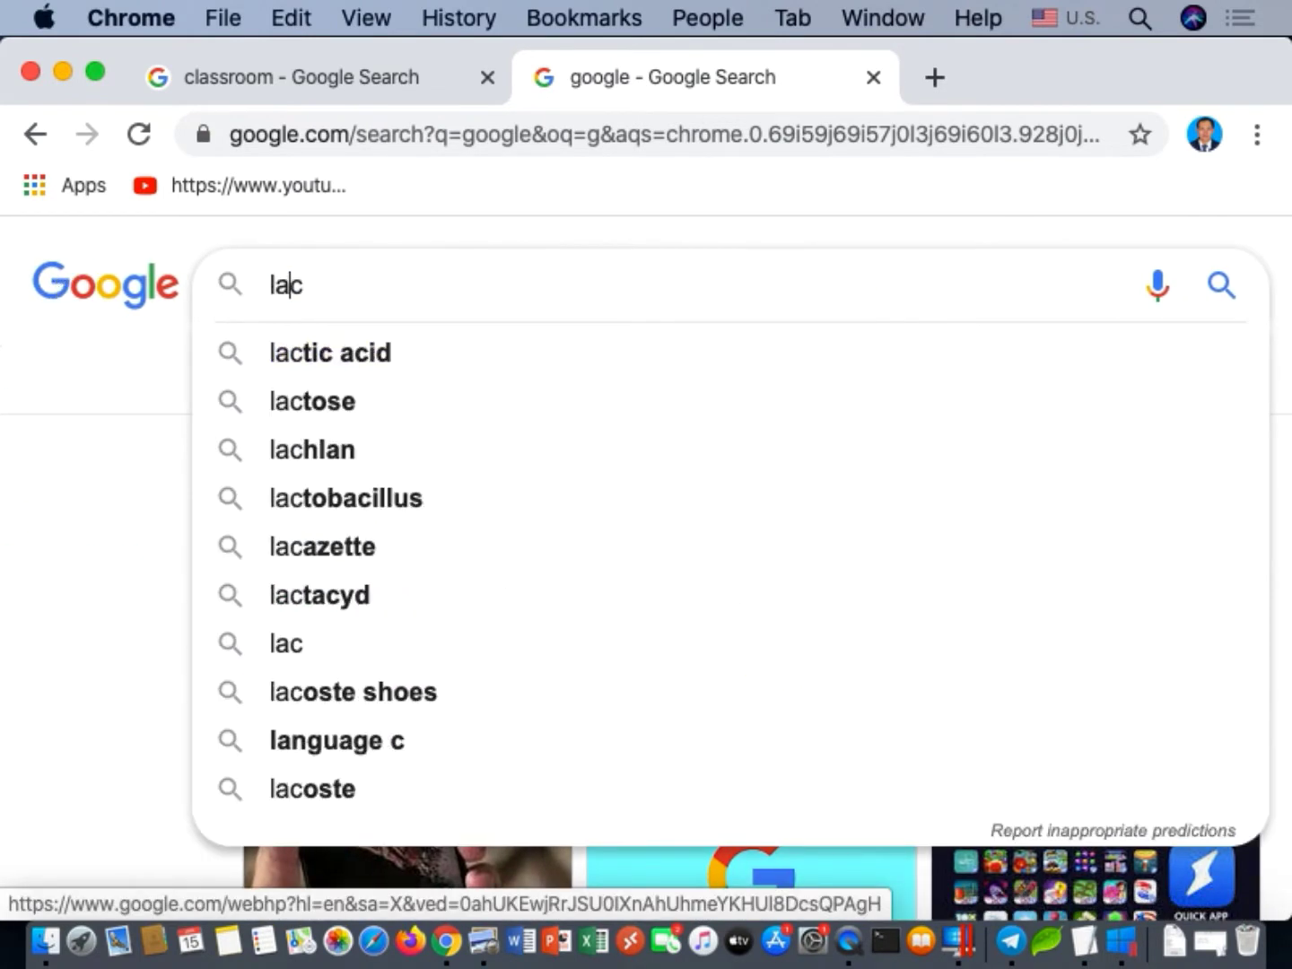
{"action": "key", "text": "BackSpace"}
{"action": "key", "text": "BackSpace"}
{"action": "key", "text": "BackSpace"}
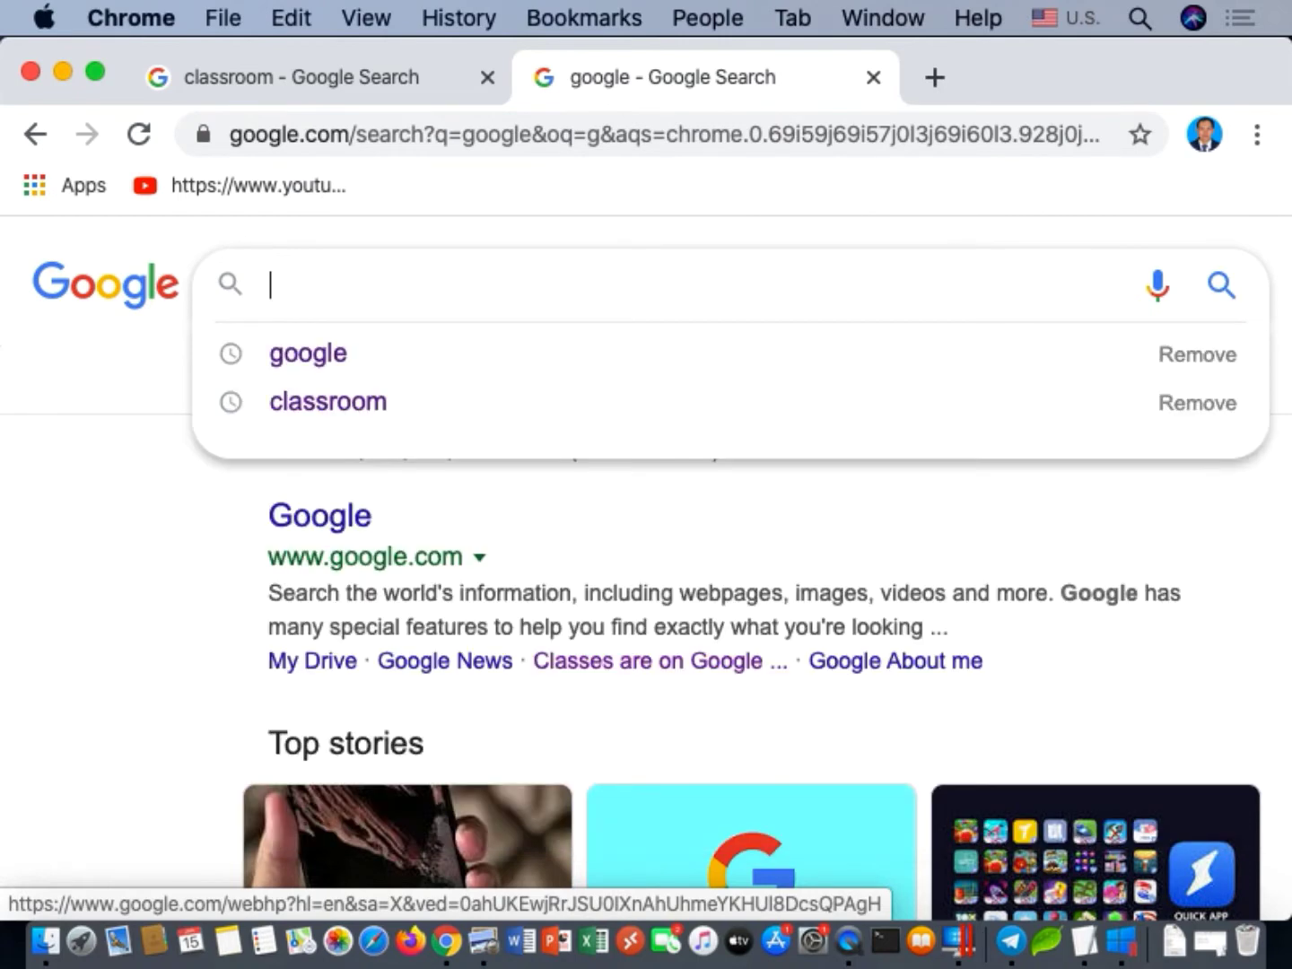
{"action": "type", "text": "cla"}
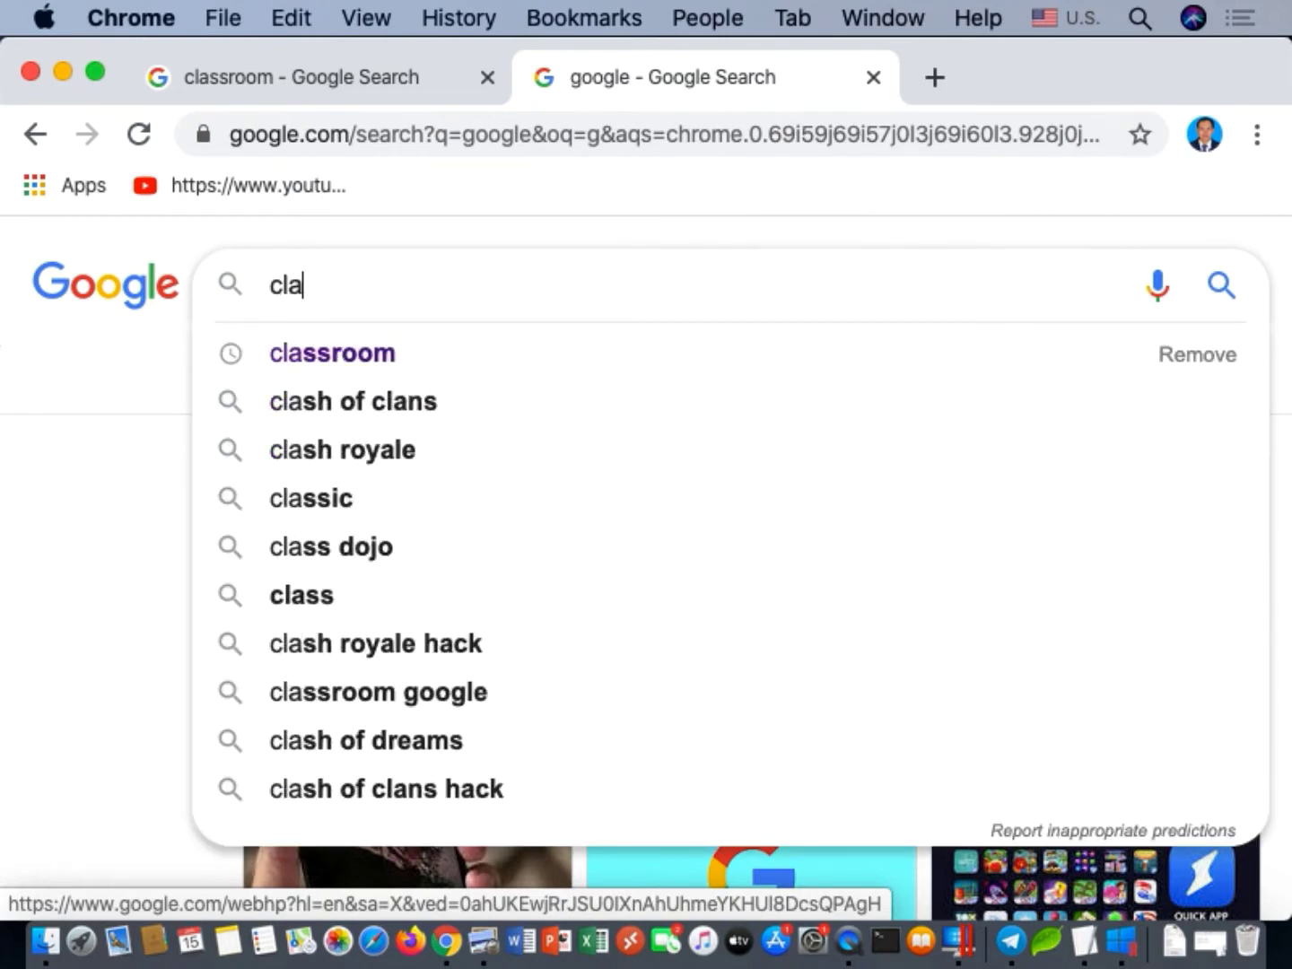
{"action": "left_click", "coordinate": [341, 339]}
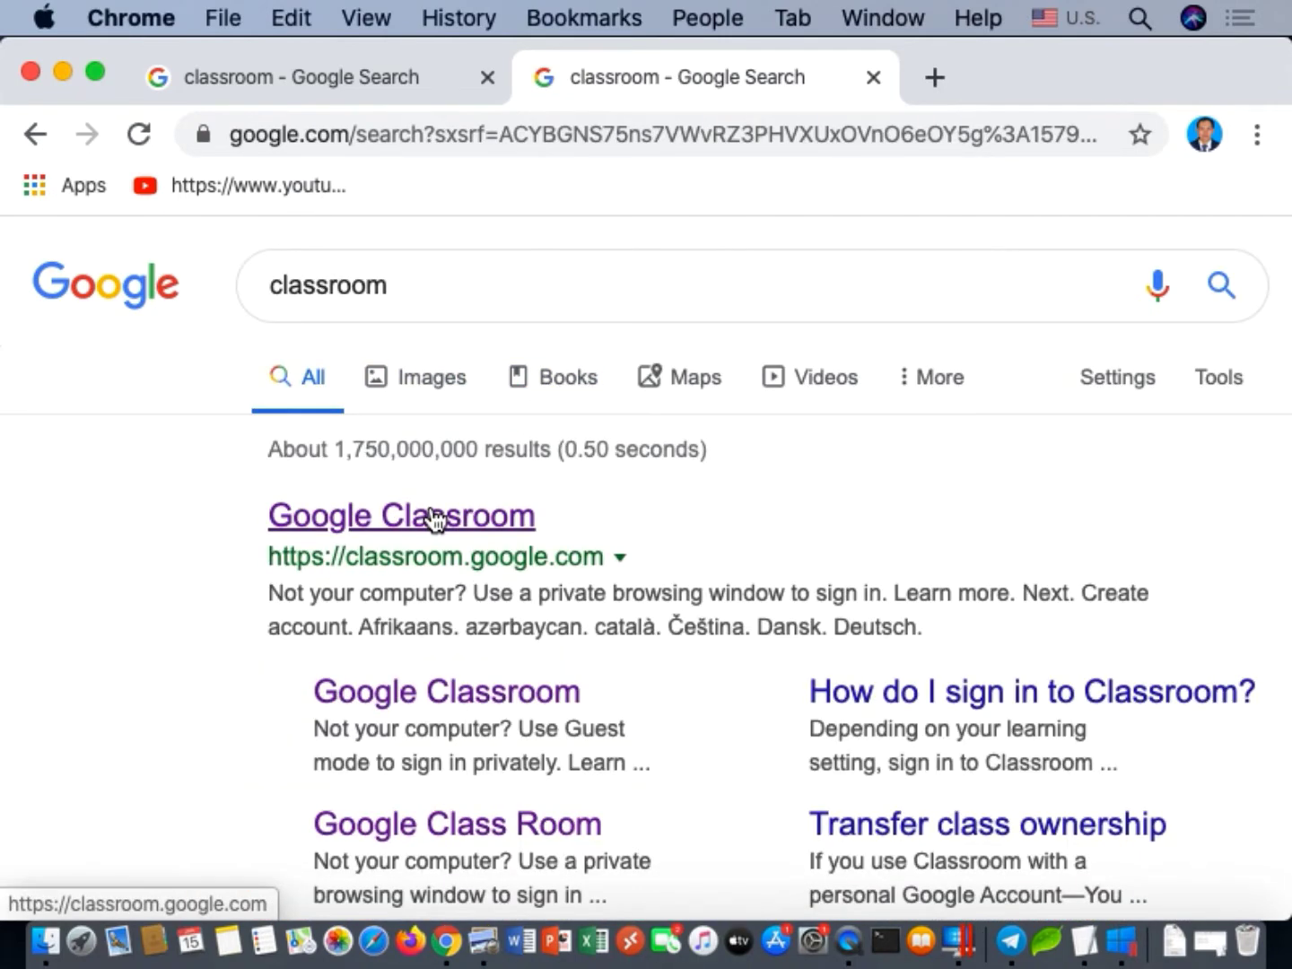
{"action": "left_click", "coordinate": [434, 520]}
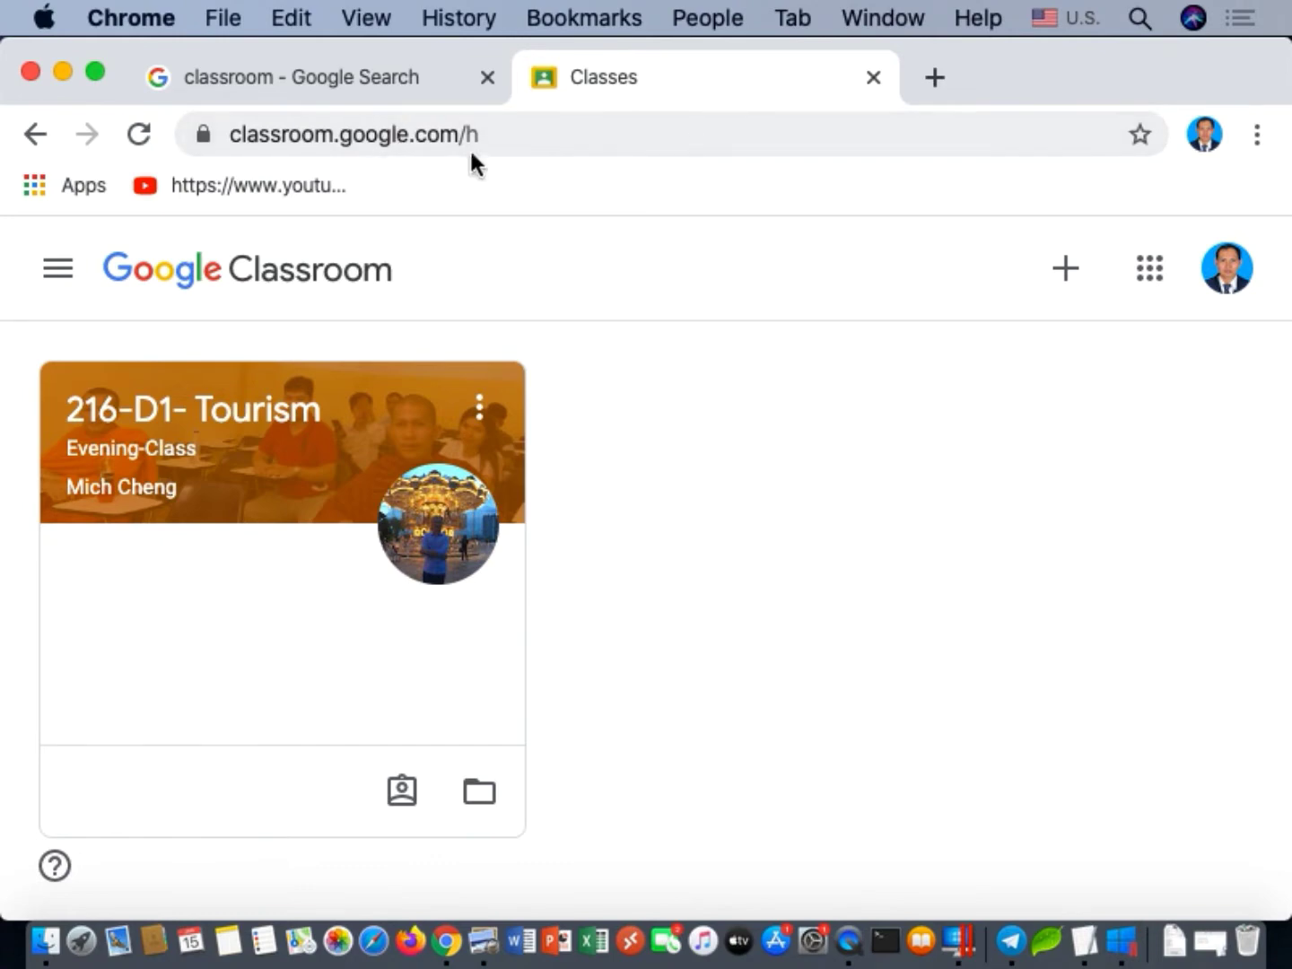
Join a class in Google Classroom by pasting the teacher's class code
{"action": "left_click", "coordinate": [1067, 279]}
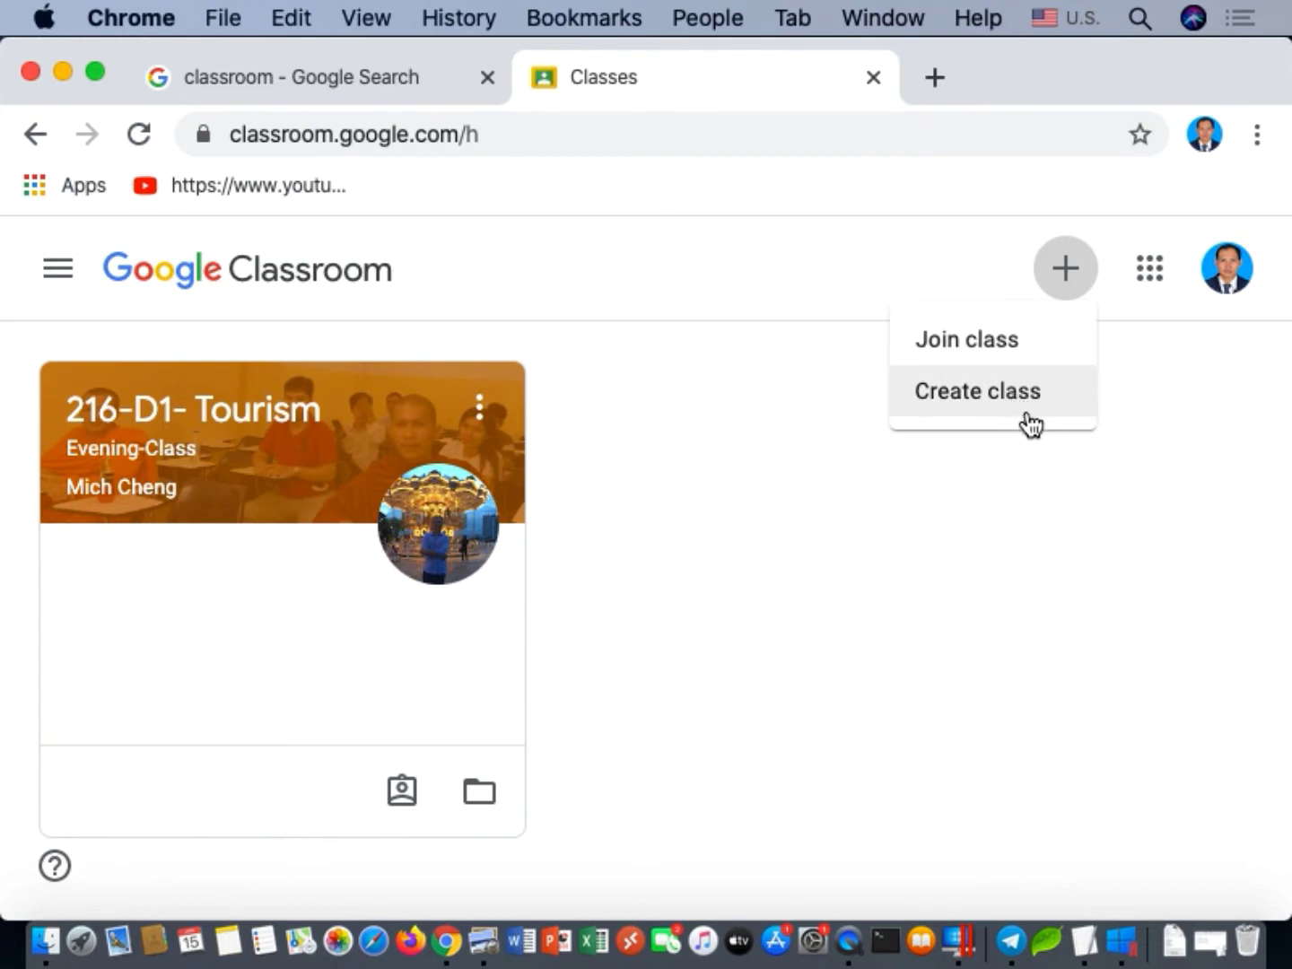
{"action": "left_click", "coordinate": [1010, 350]}
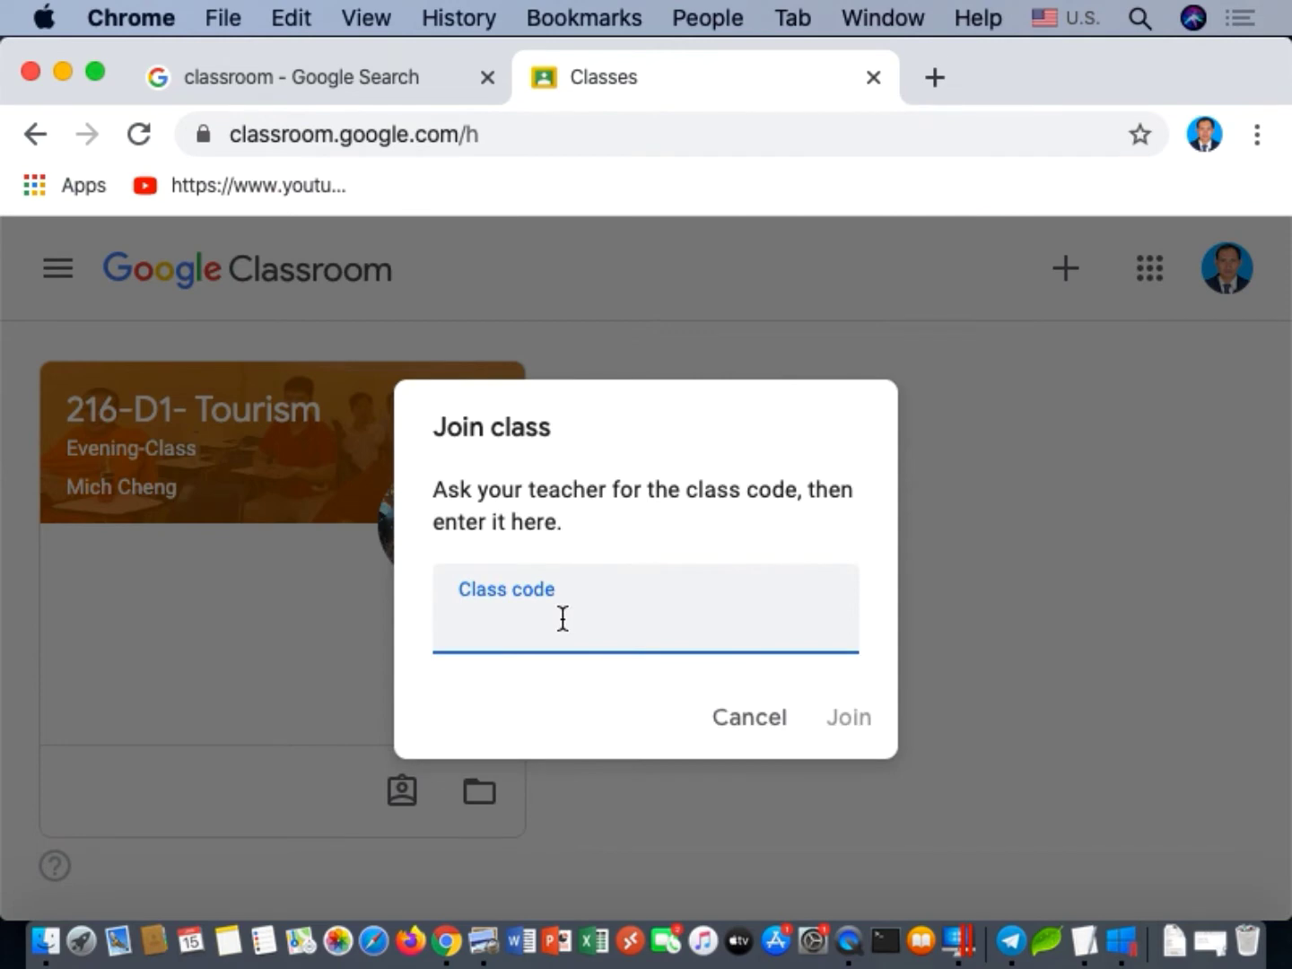
{"action": "right_click", "coordinate": [562, 618]}
{"action": "left_click", "coordinate": [650, 652]}
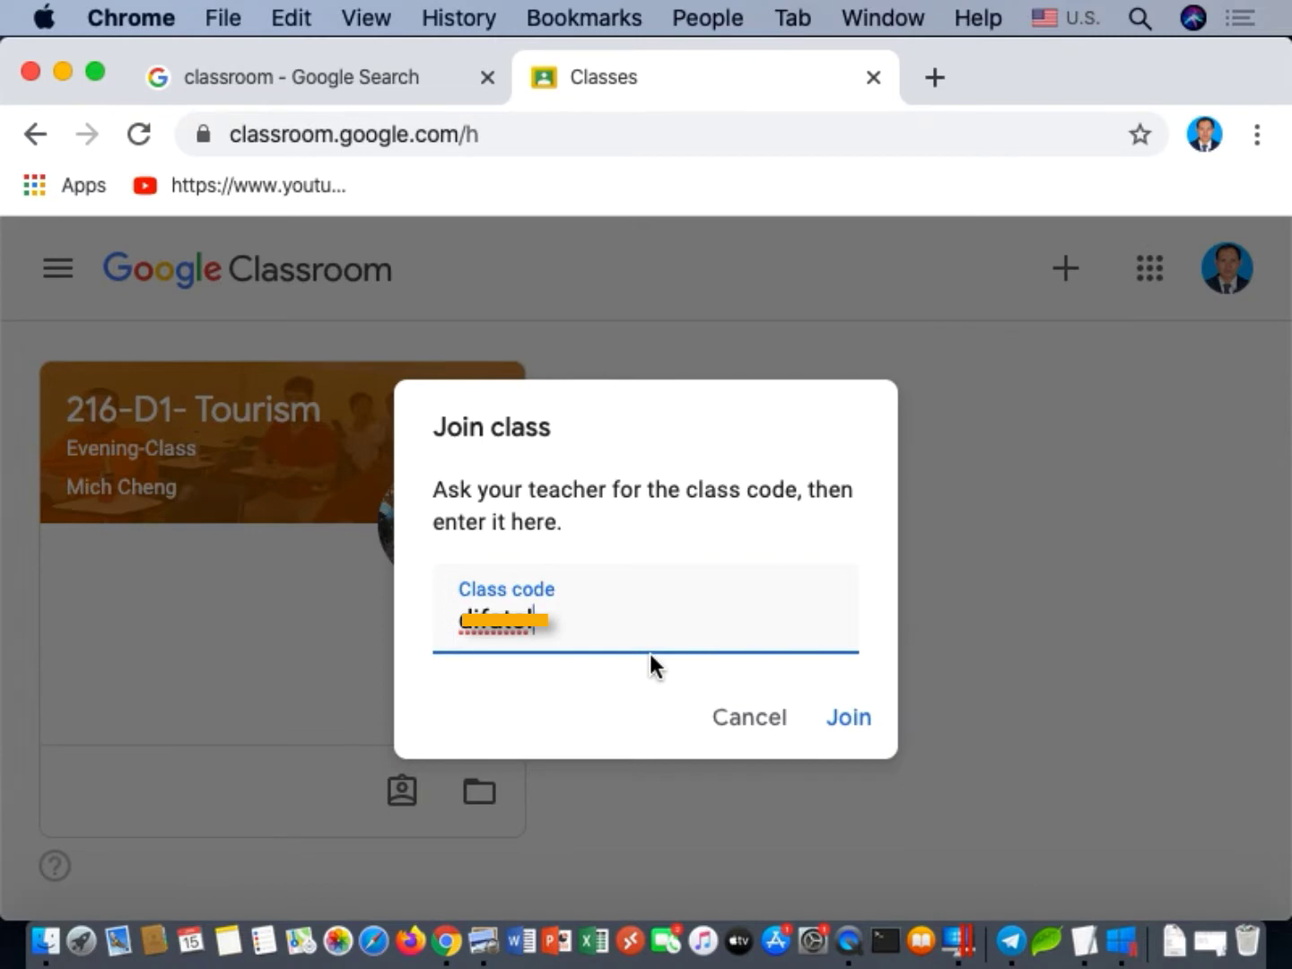
{"action": "left_click", "coordinate": [841, 718]}
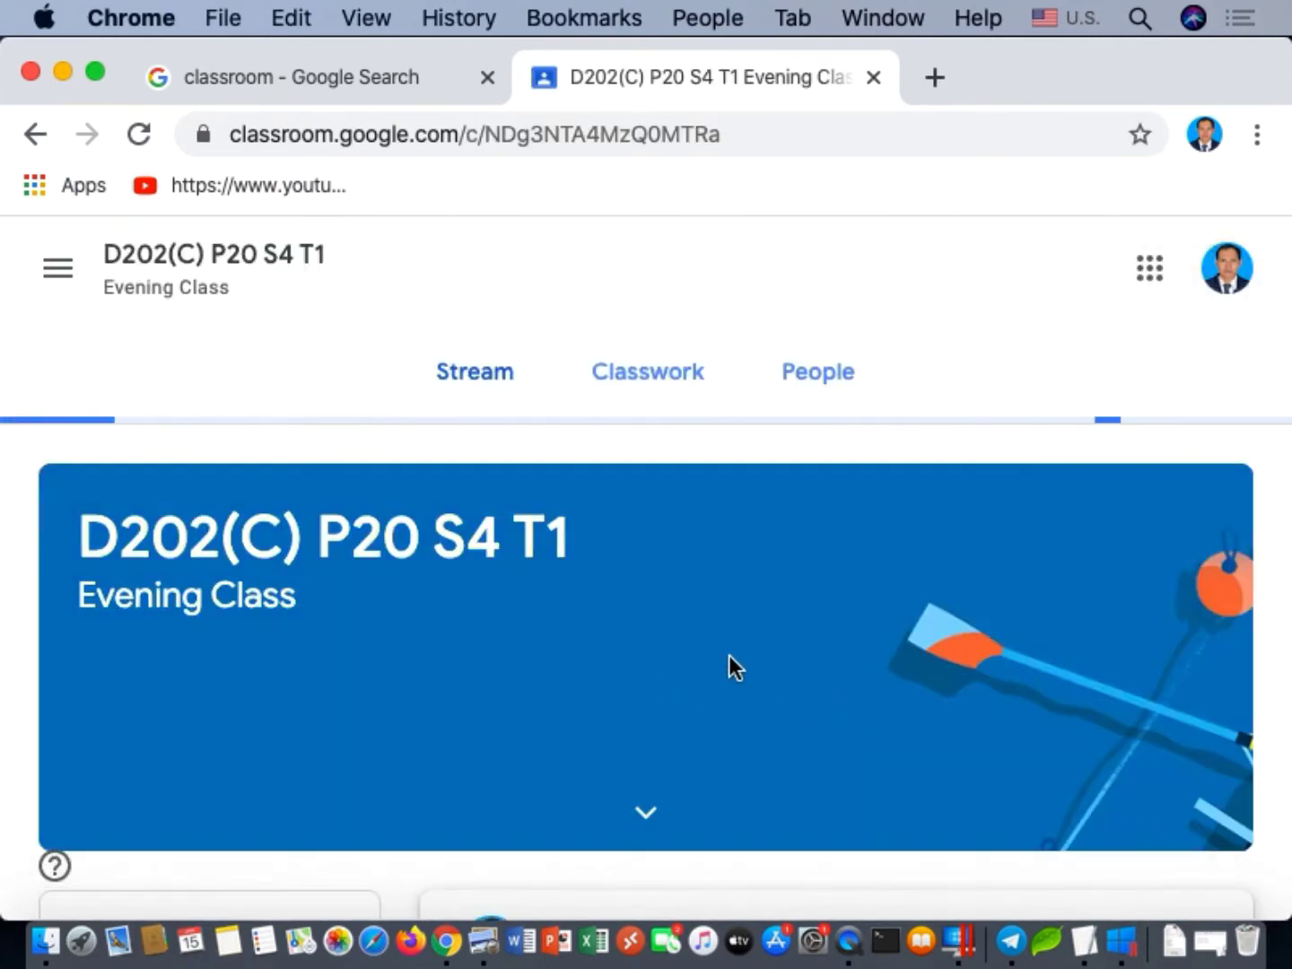
Look through the posts, comments and assignment announcement in the D202(C) P20 S4 T1 class stream
{"action": "scroll", "coordinate": [729, 656], "scroll_direction": "down", "scroll_amount": 2}
{"action": "scroll", "coordinate": [728, 656], "scroll_direction": "down", "scroll_amount": 1}
{"action": "scroll", "coordinate": [729, 655], "scroll_direction": "up", "scroll_amount": 3}
{"action": "scroll", "coordinate": [729, 656], "scroll_direction": "down", "scroll_amount": 3}
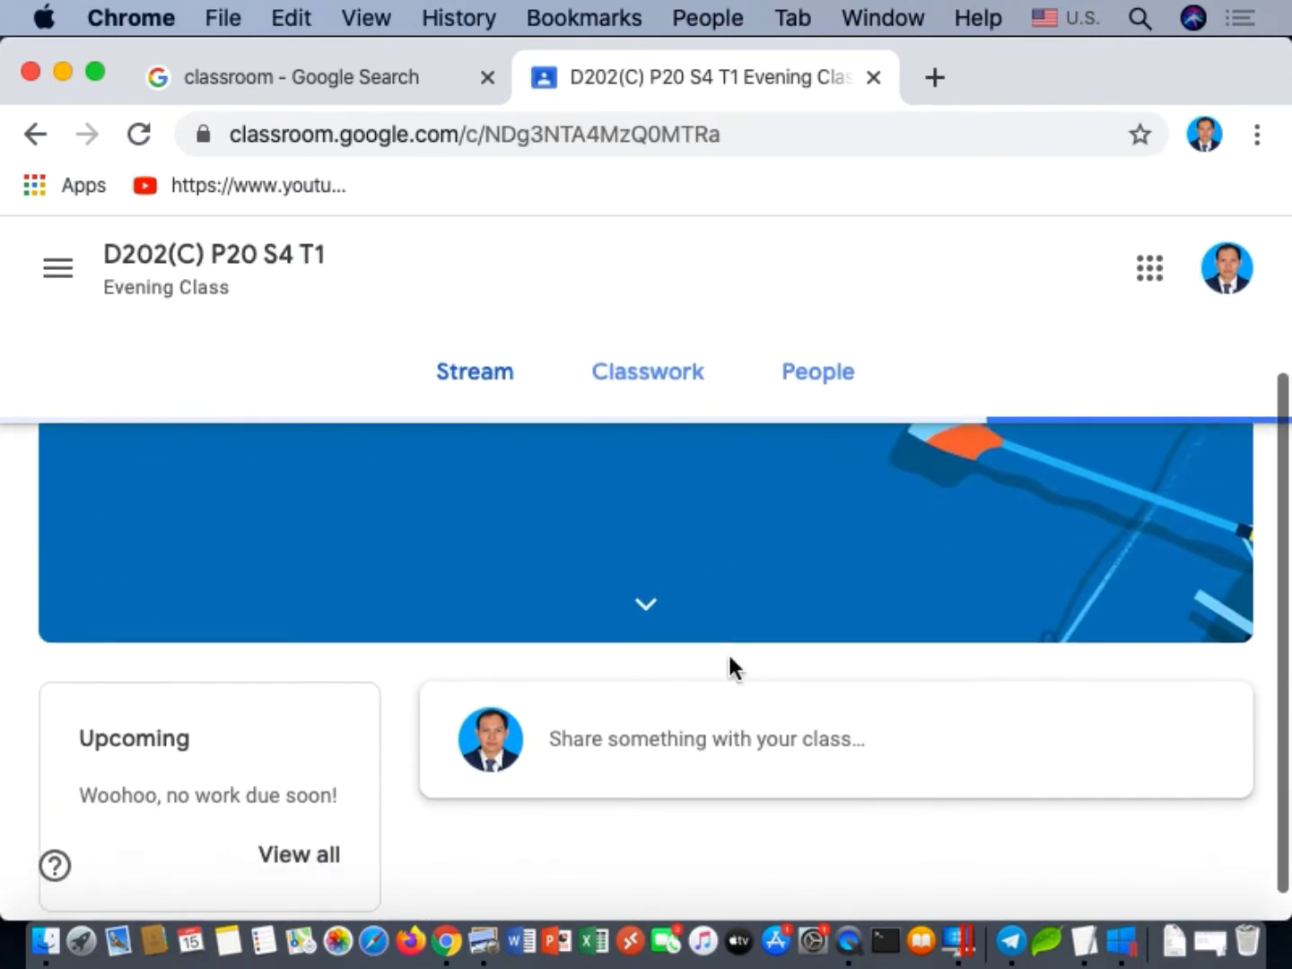
{"action": "scroll", "coordinate": [769, 441], "scroll_direction": "down", "scroll_amount": 4}
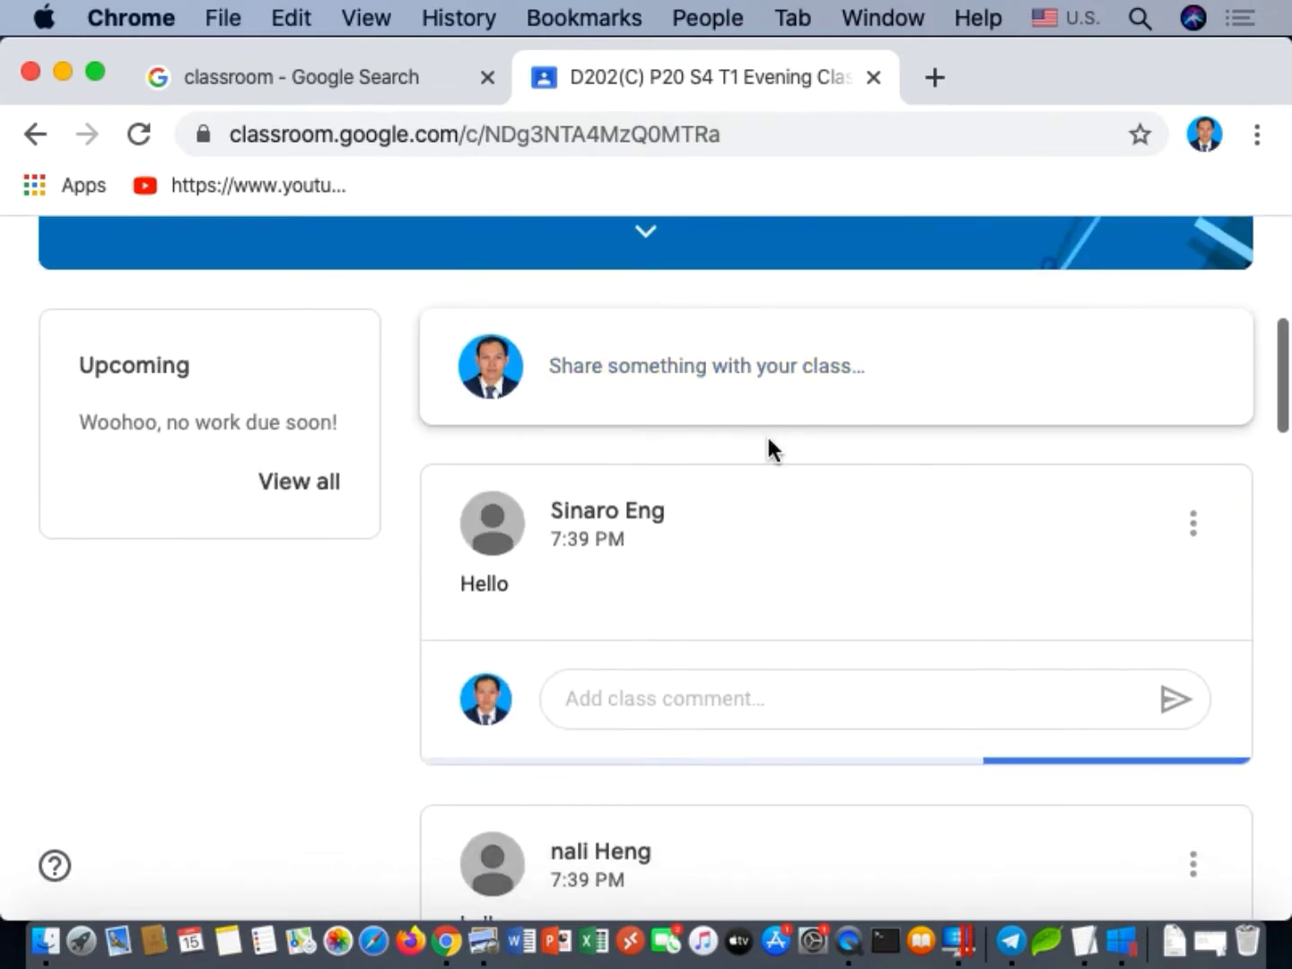
{"action": "scroll", "coordinate": [724, 497], "scroll_direction": "down", "scroll_amount": 3}
{"action": "scroll", "coordinate": [725, 498], "scroll_direction": "down", "scroll_amount": 5}
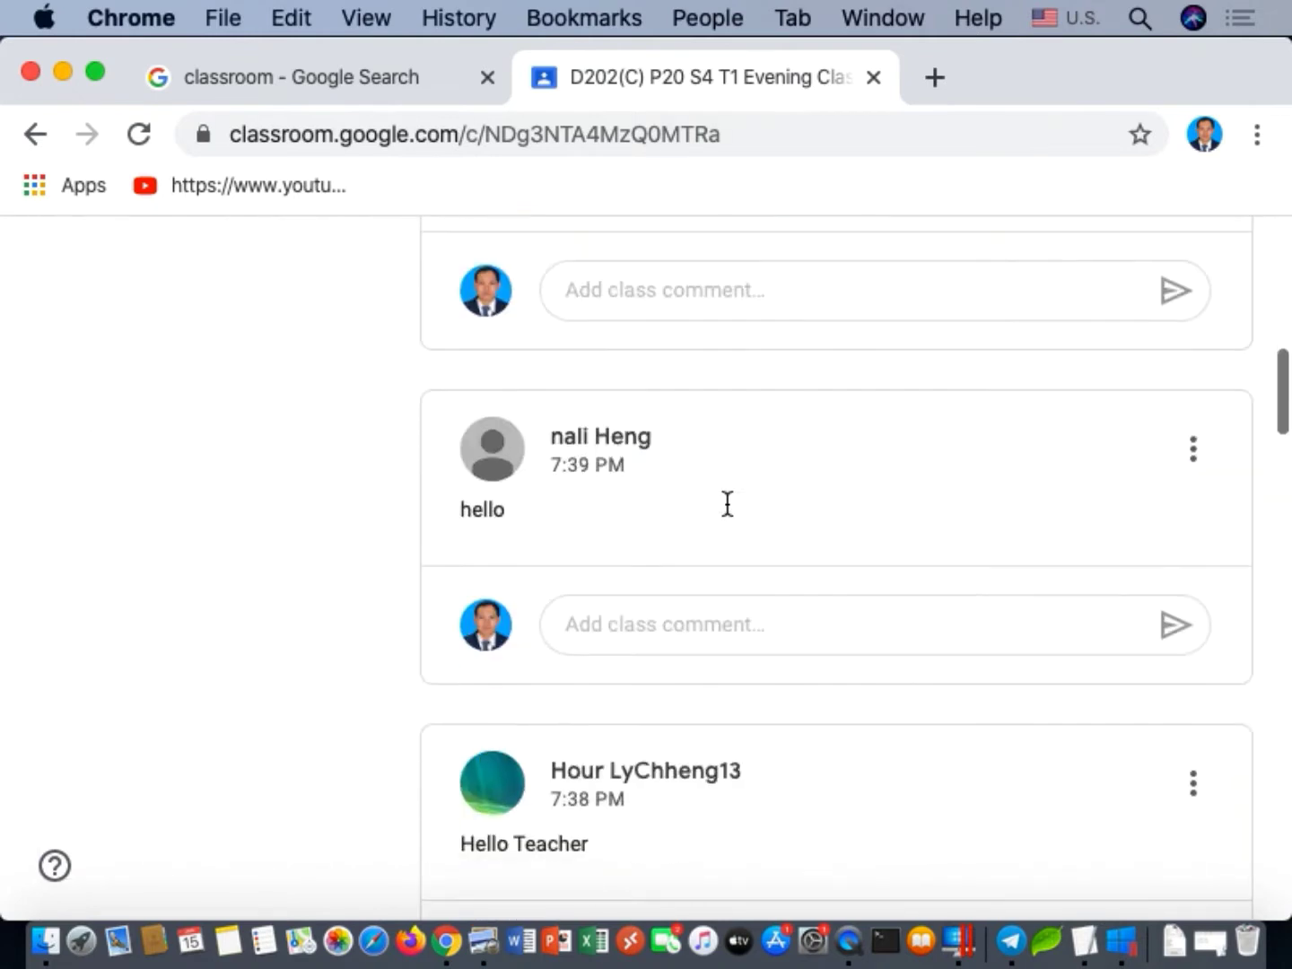
{"action": "scroll", "coordinate": [725, 498], "scroll_direction": "up", "scroll_amount": 4}
{"action": "scroll", "coordinate": [726, 502], "scroll_direction": "up", "scroll_amount": 5}
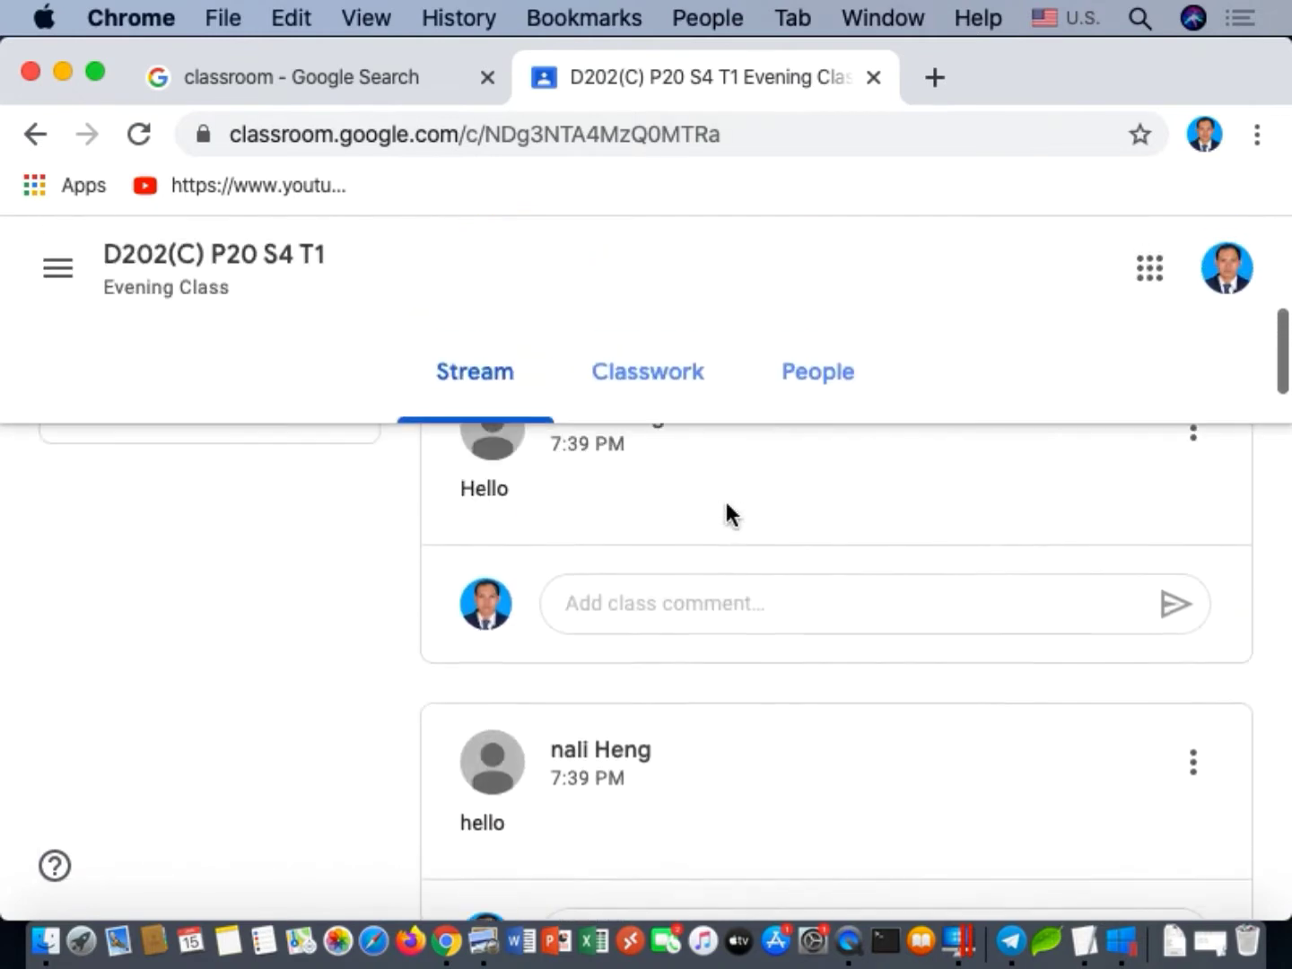
{"action": "scroll", "coordinate": [749, 714], "scroll_direction": "down", "scroll_amount": 8}
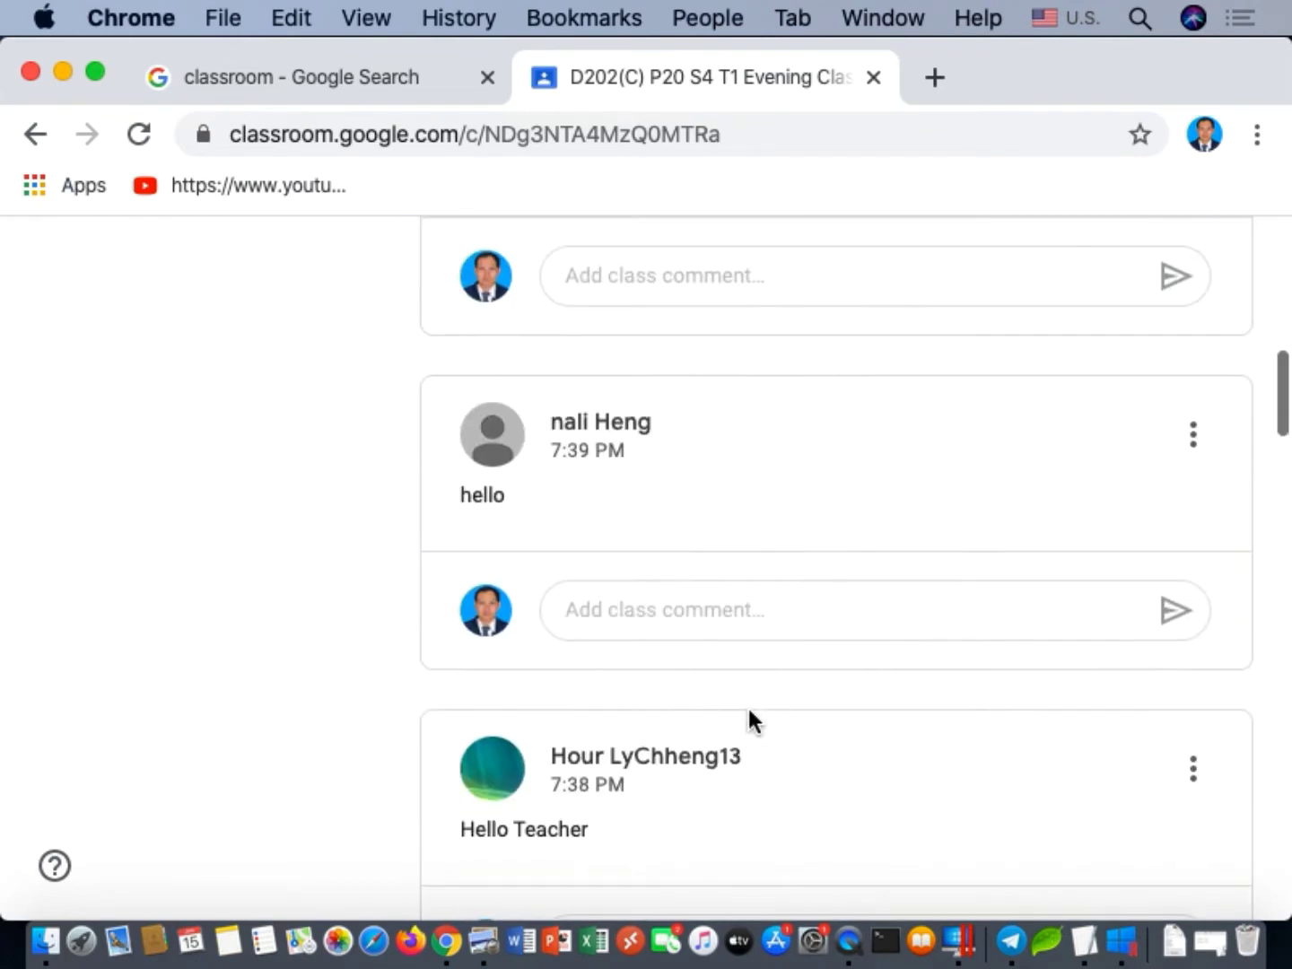
{"action": "scroll", "coordinate": [748, 707], "scroll_direction": "down", "scroll_amount": 5}
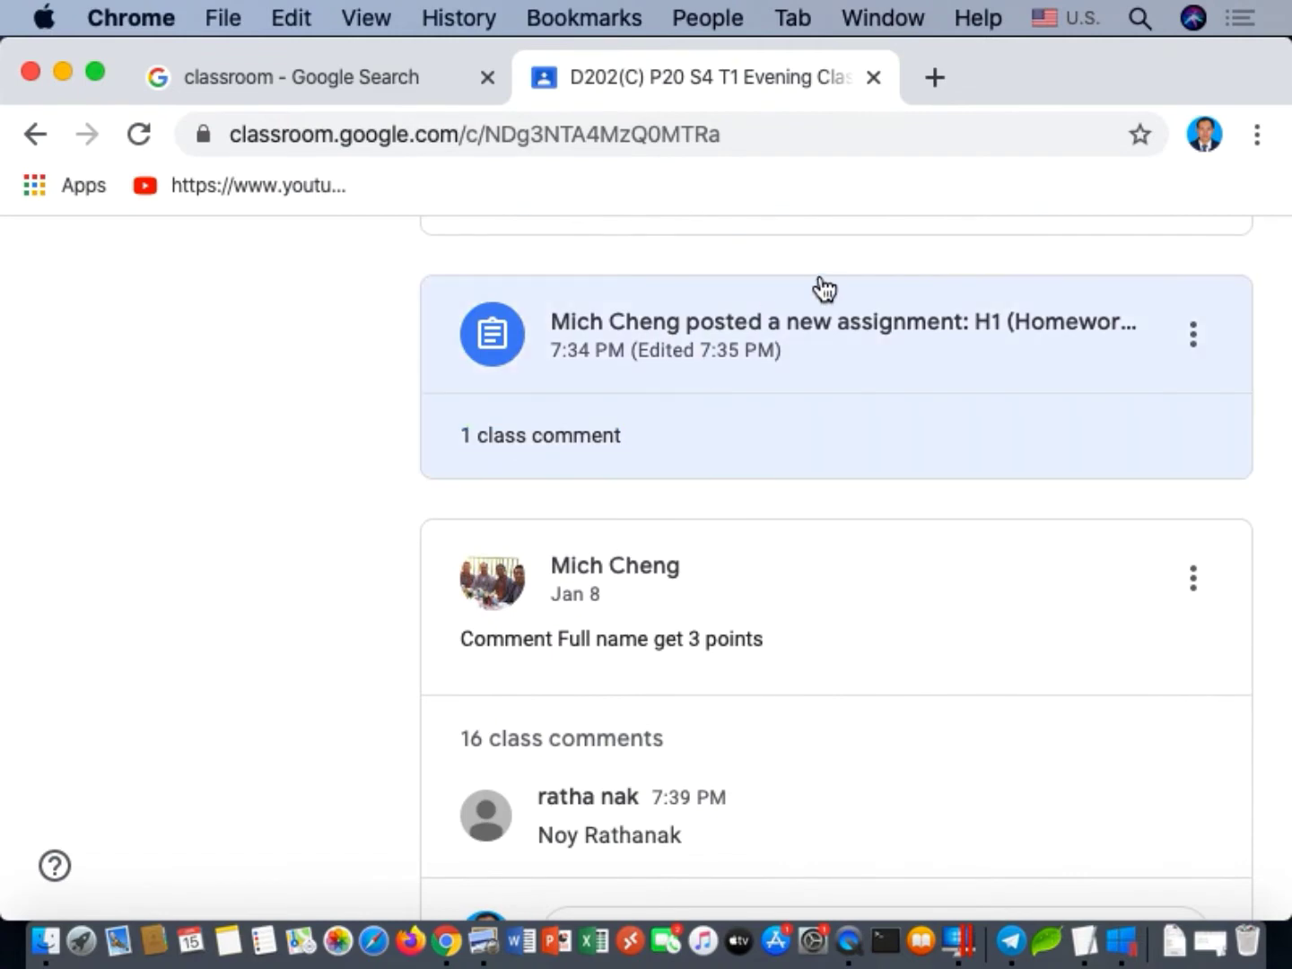
{"action": "scroll", "coordinate": [820, 279], "scroll_direction": "up", "scroll_amount": 15}
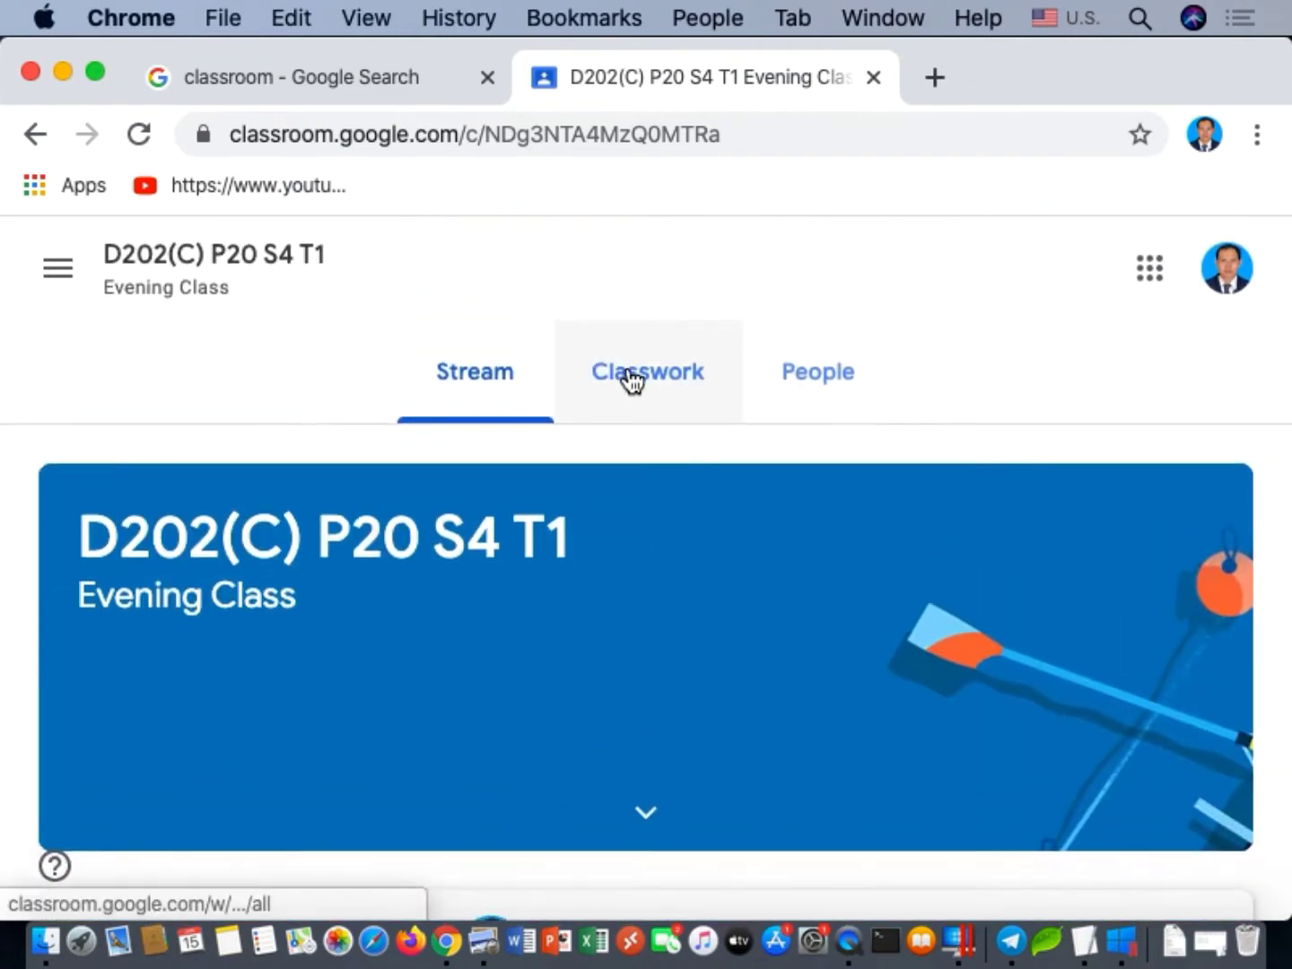
Expand the H1 (Homework1) assignment in the class's classwork and open its attached Google Drive link
{"action": "left_click", "coordinate": [633, 379]}
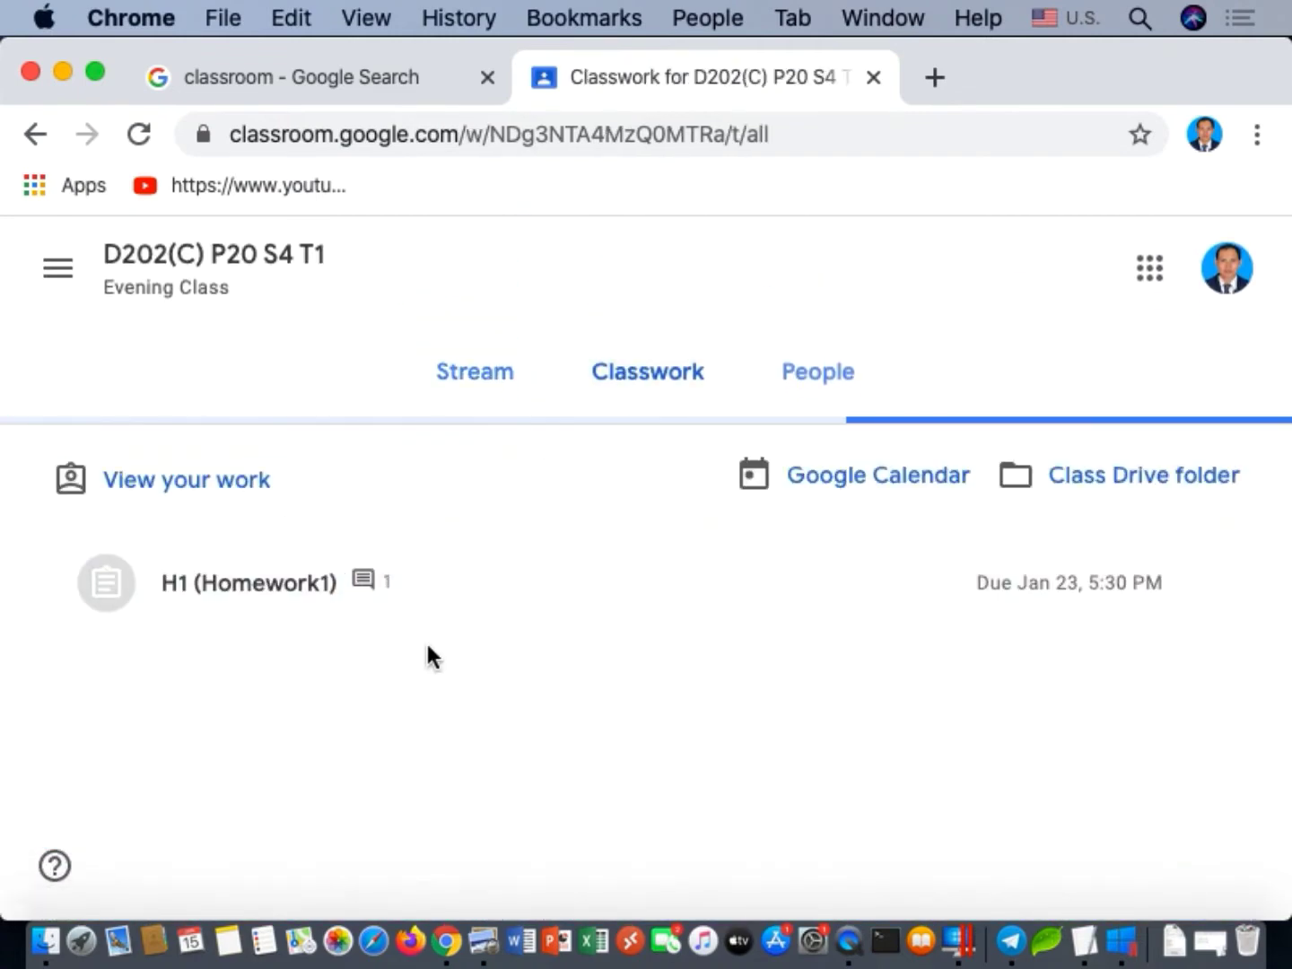
{"action": "left_click", "coordinate": [320, 631]}
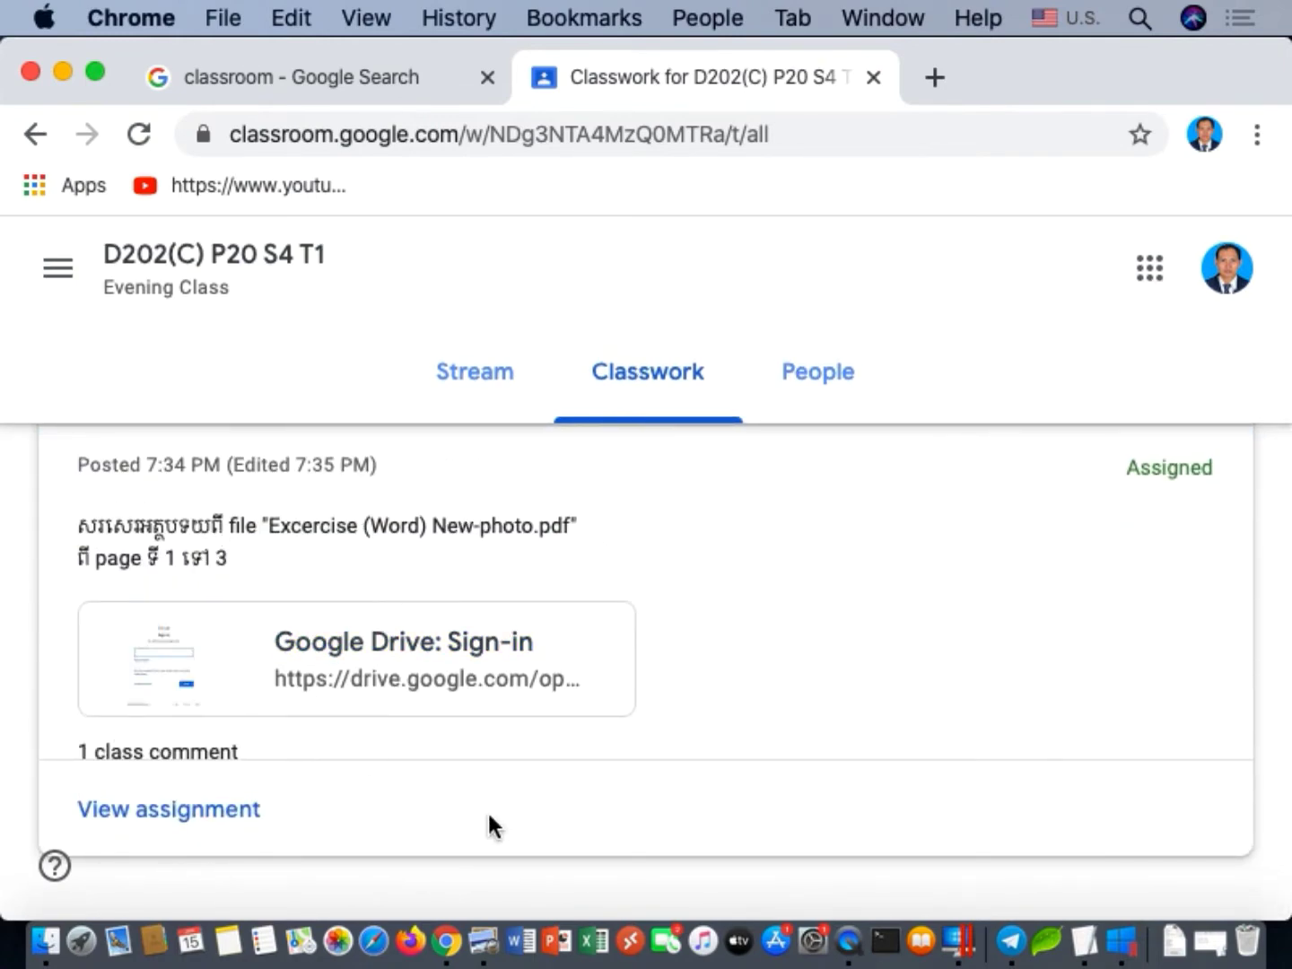
{"action": "left_click", "coordinate": [401, 659]}
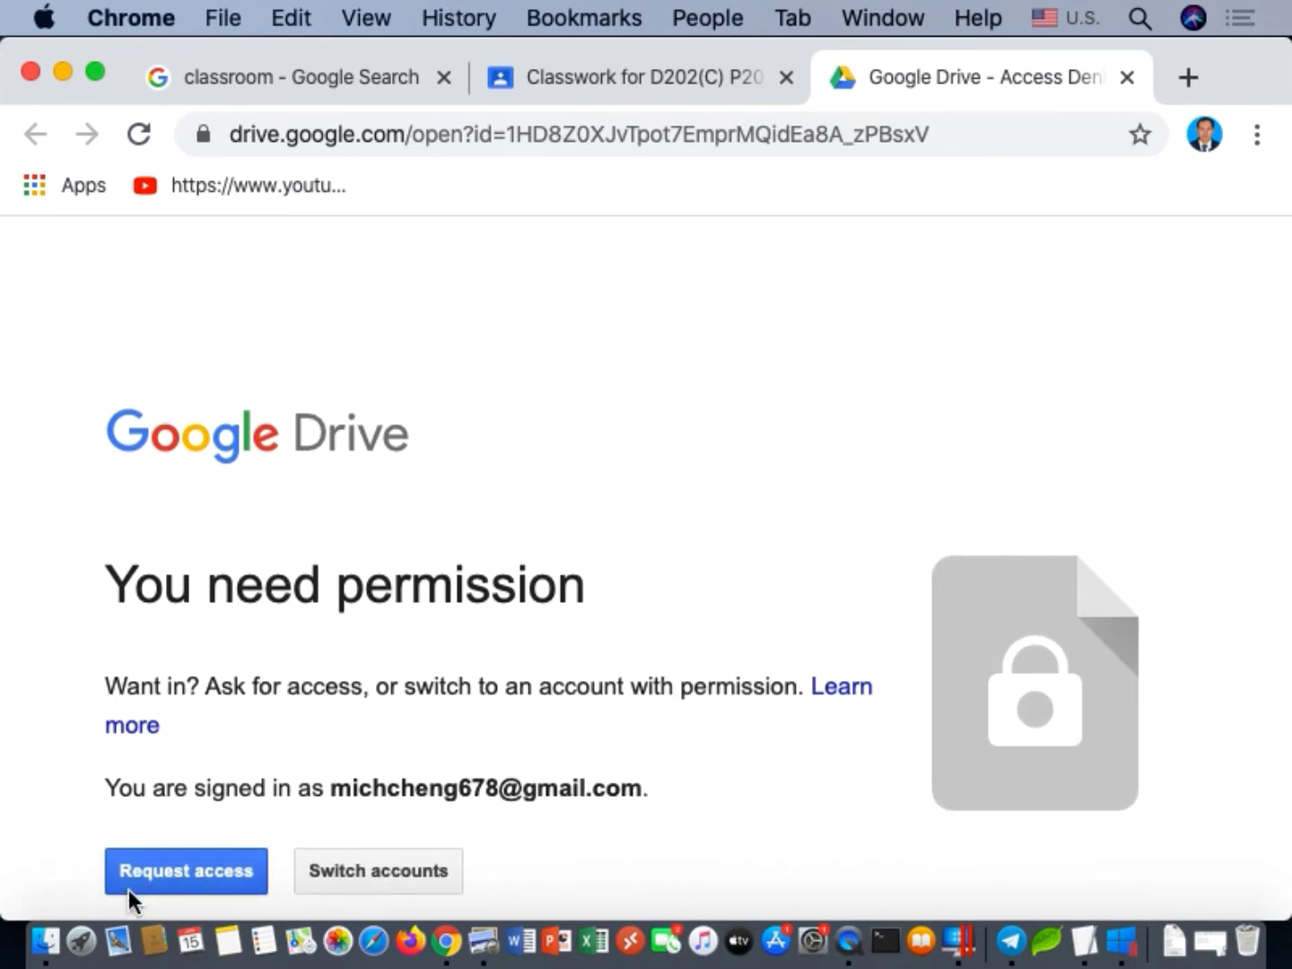
Minimize the student's browser window and bring up the 1-Class Teaching Drive folder in the teacher's window
{"action": "left_click", "coordinate": [335, 73]}
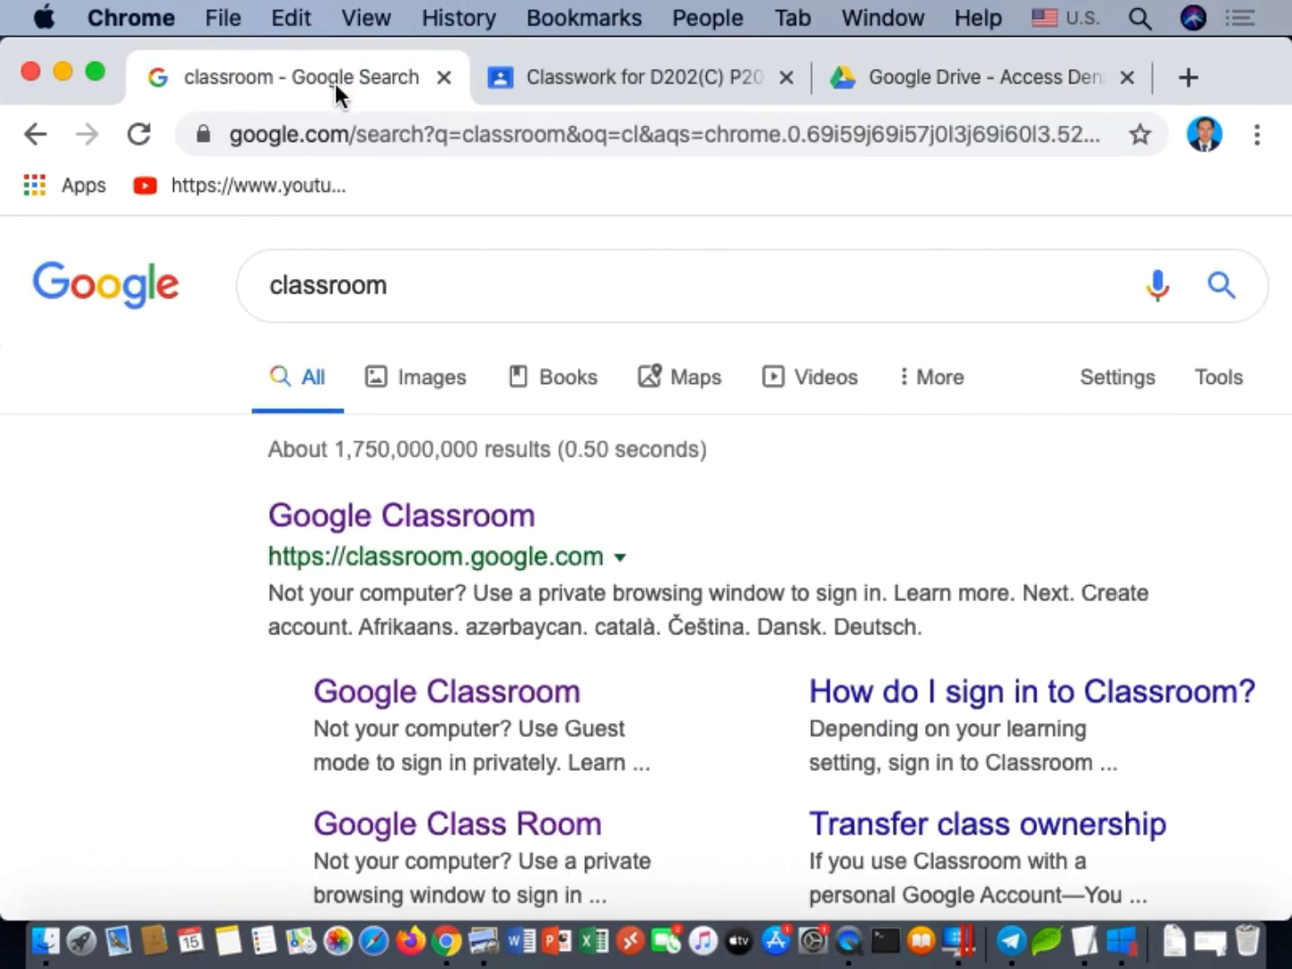
{"action": "left_click", "coordinate": [63, 72]}
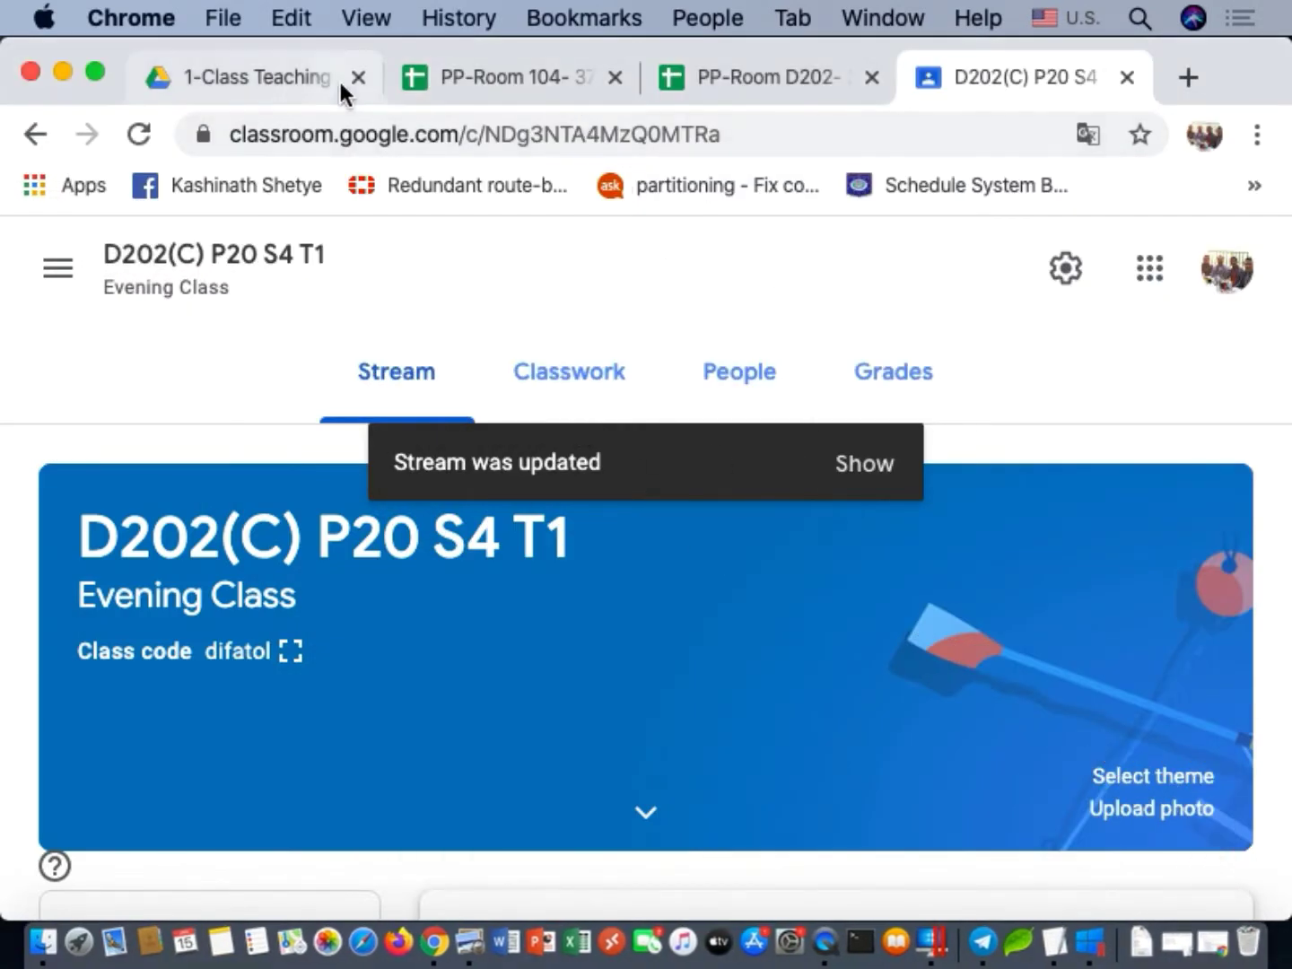
{"action": "left_click", "coordinate": [286, 74]}
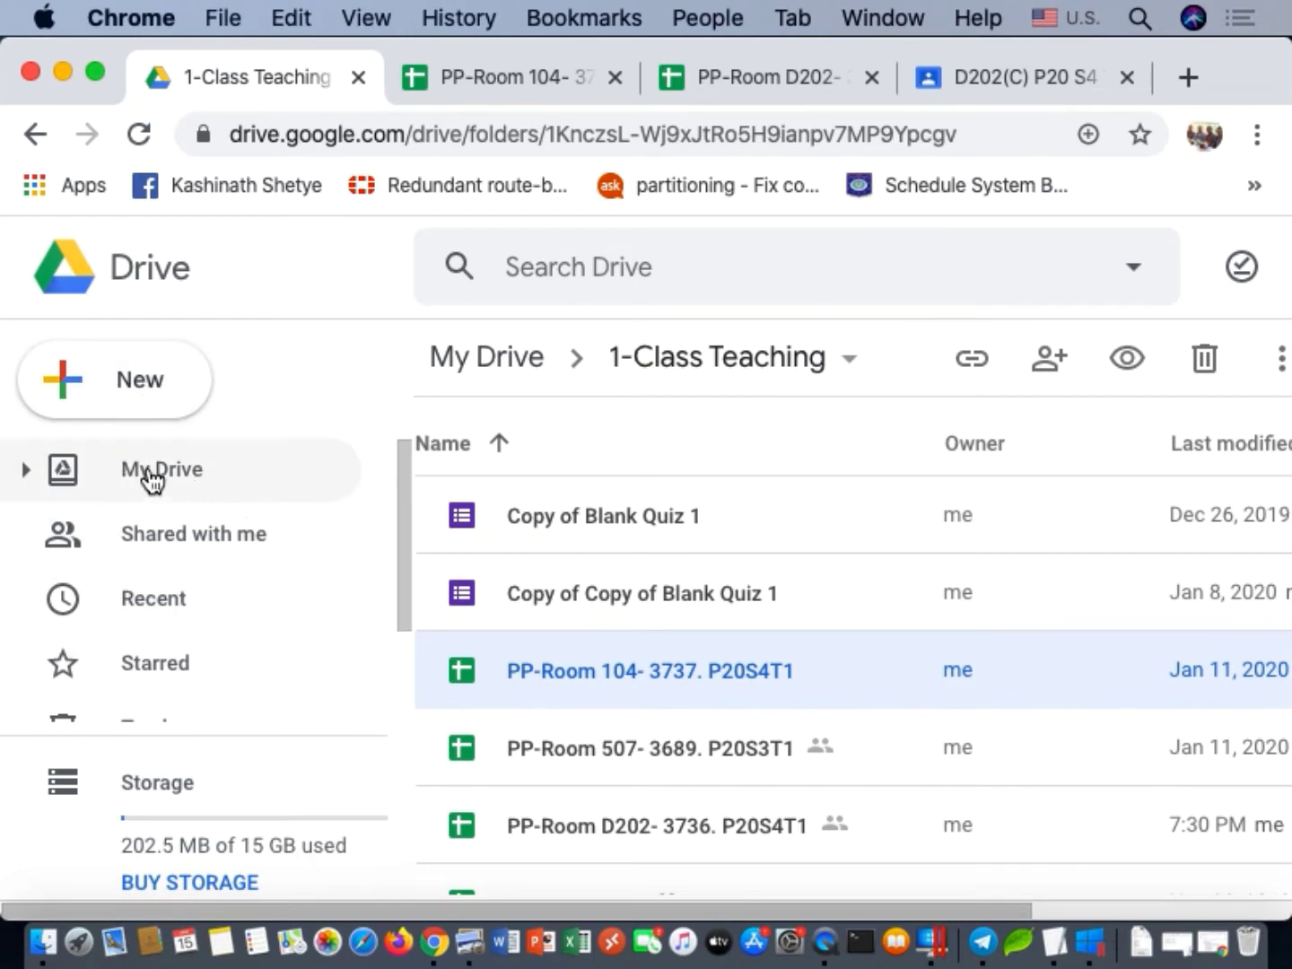
Check which Chrome profile the teacher's window uses and view the other available profiles
{"action": "left_click", "coordinate": [1212, 137]}
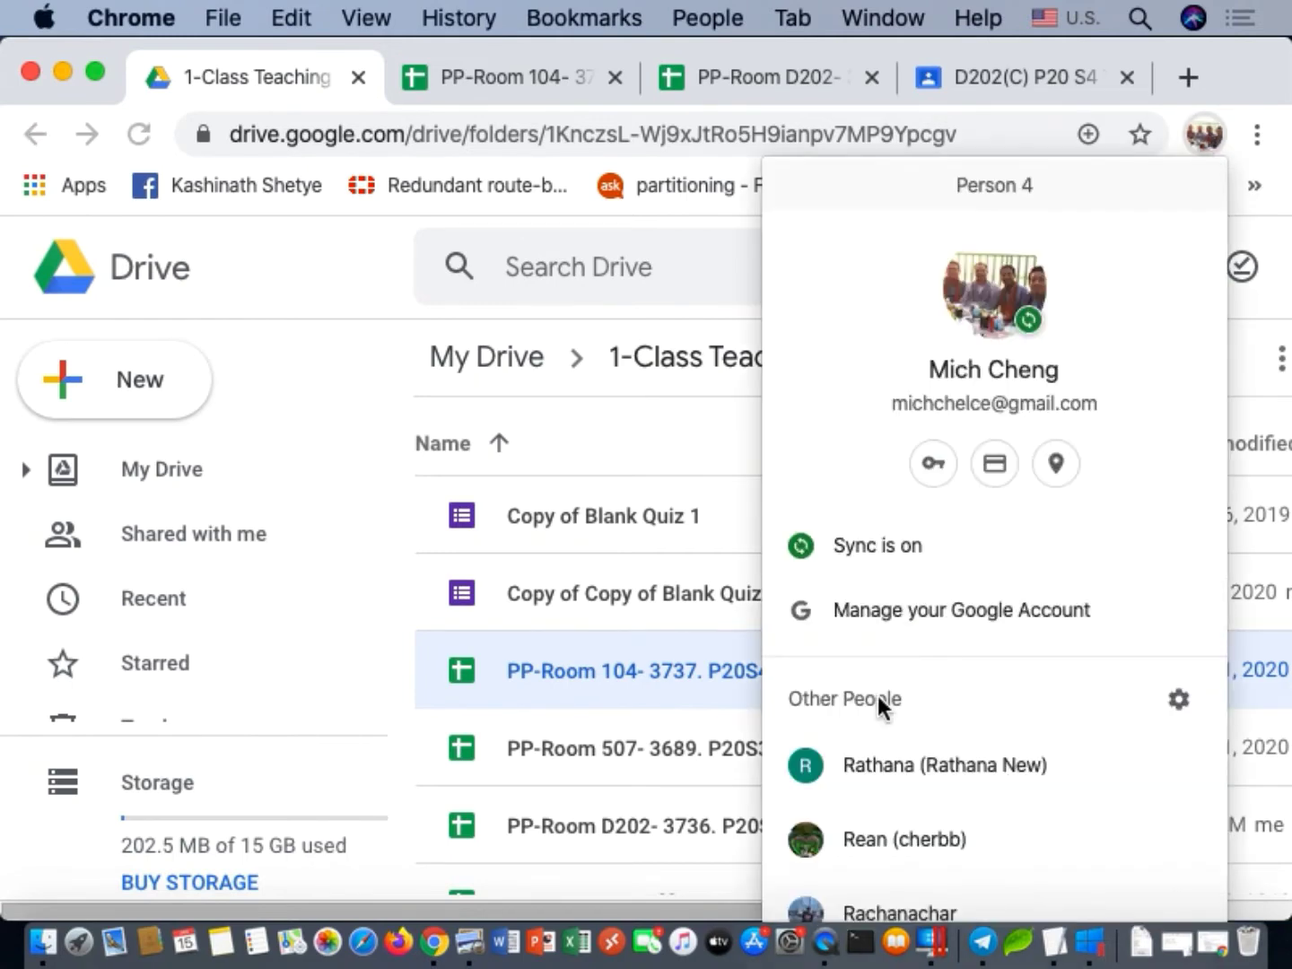
{"action": "scroll", "coordinate": [878, 697], "scroll_direction": "down", "scroll_amount": 5}
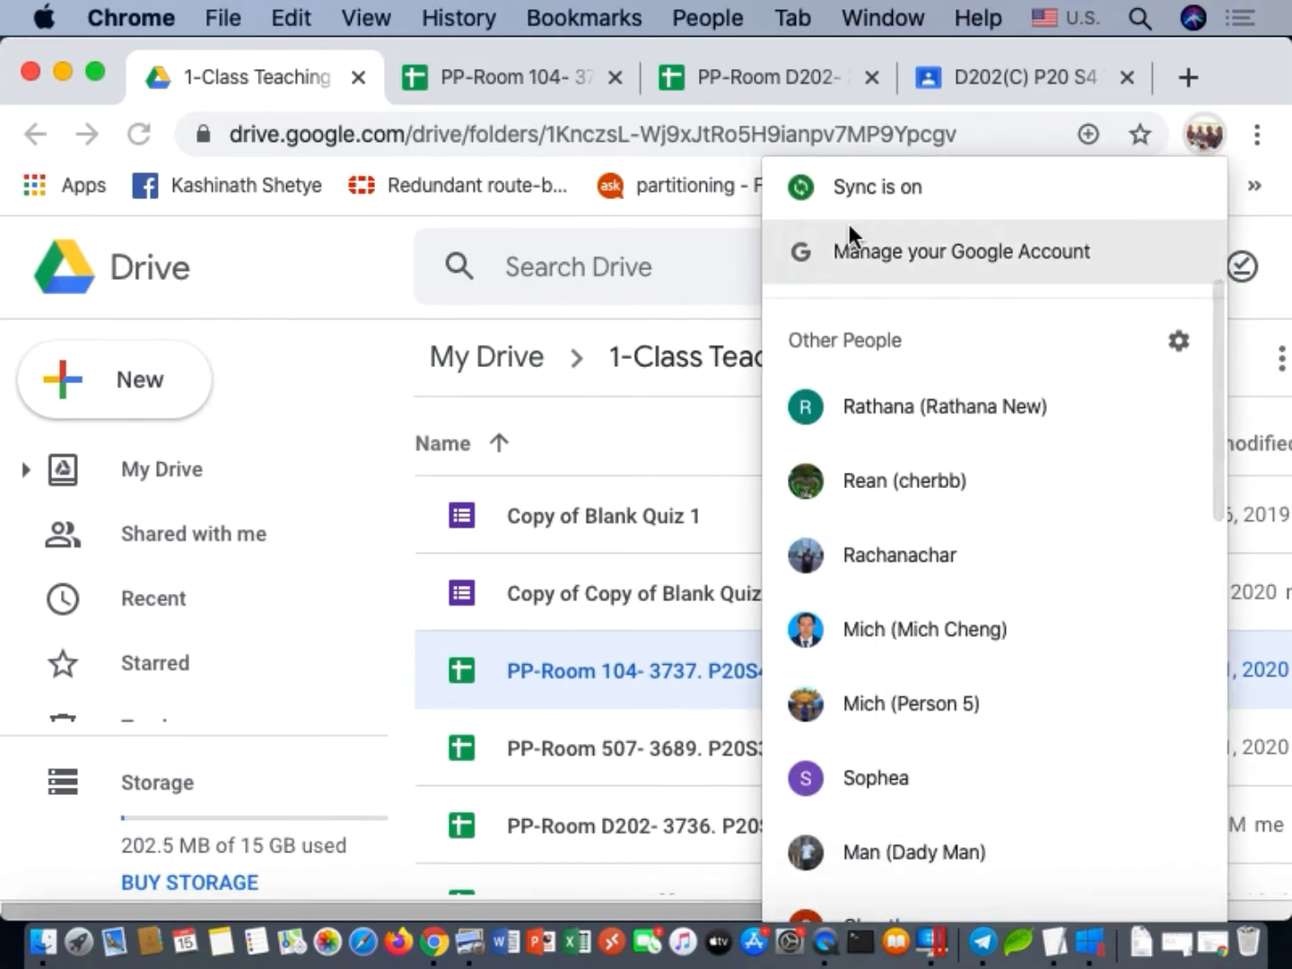
{"action": "left_click", "coordinate": [224, 269]}
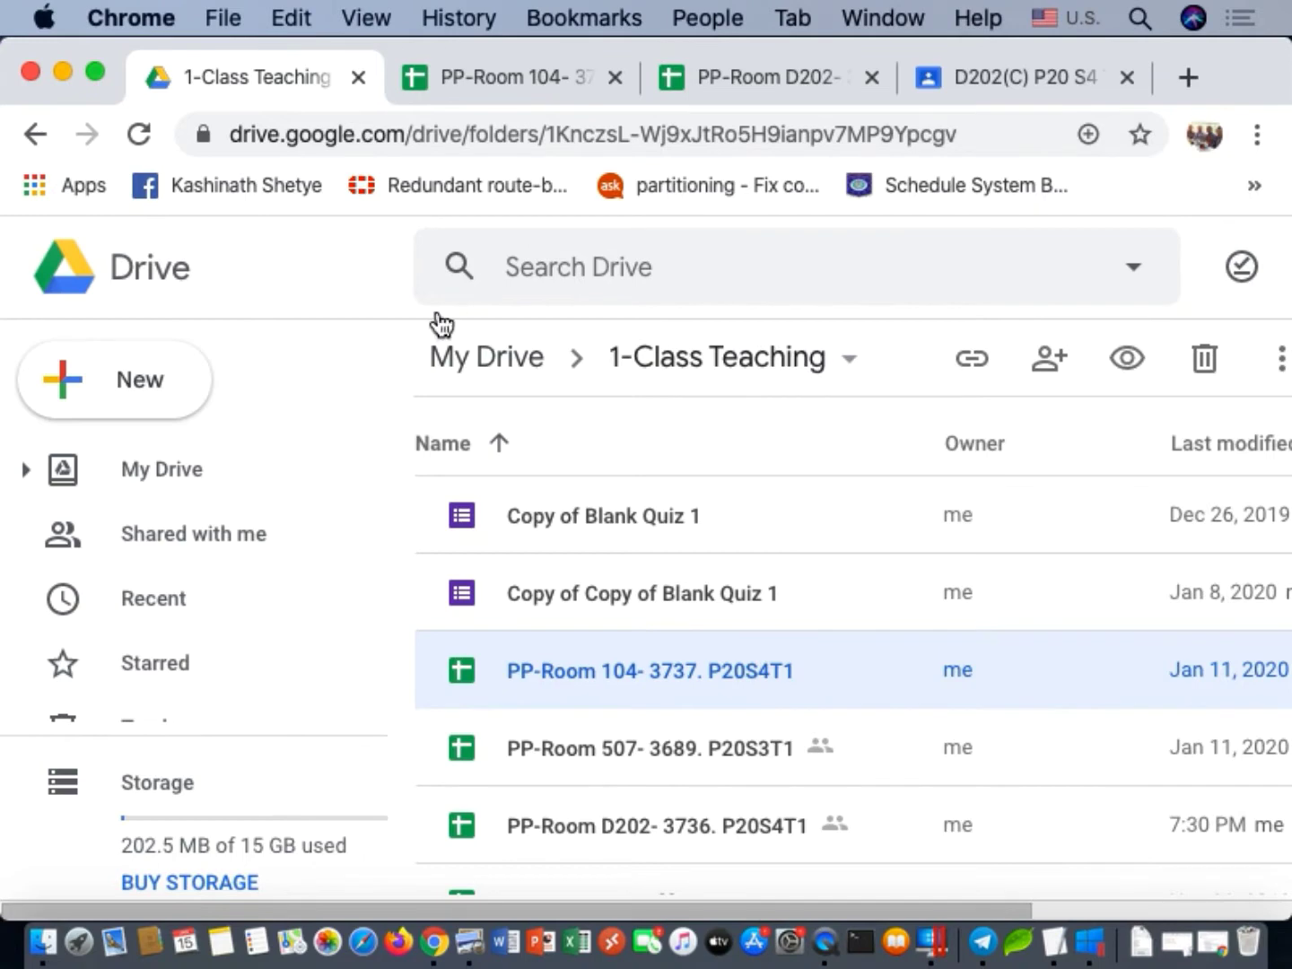
Open the PDF (Computer for Office Application) folder in My Drive, under 2-Teaching Documents and Computer for Office Application
{"action": "left_click", "coordinate": [542, 377]}
{"action": "scroll", "coordinate": [590, 521], "scroll_direction": "down", "scroll_amount": 4}
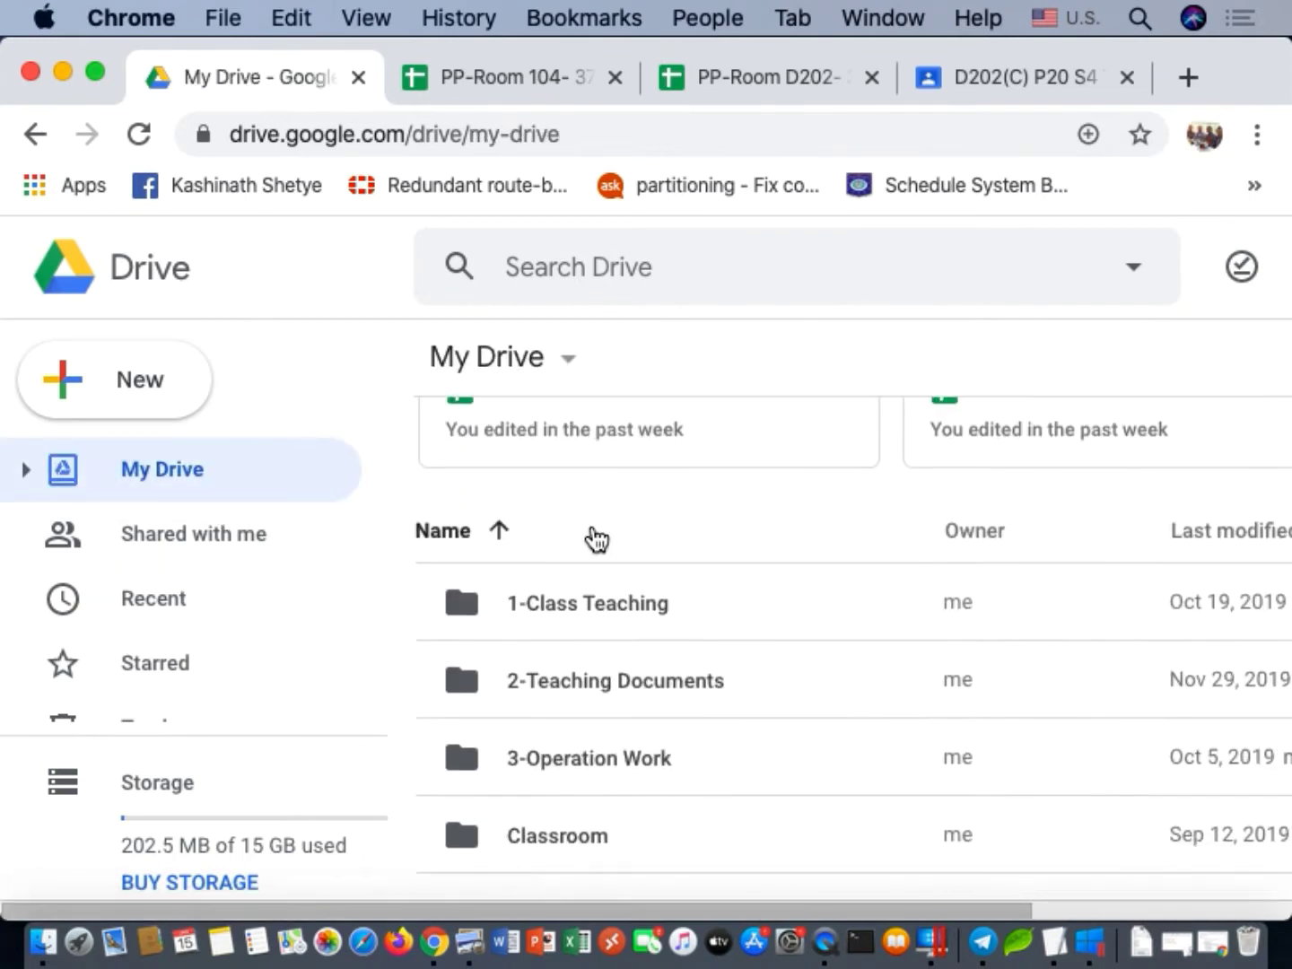
{"action": "scroll", "coordinate": [595, 536], "scroll_direction": "down", "scroll_amount": 3}
{"action": "scroll", "coordinate": [617, 530], "scroll_direction": "up", "scroll_amount": 2}
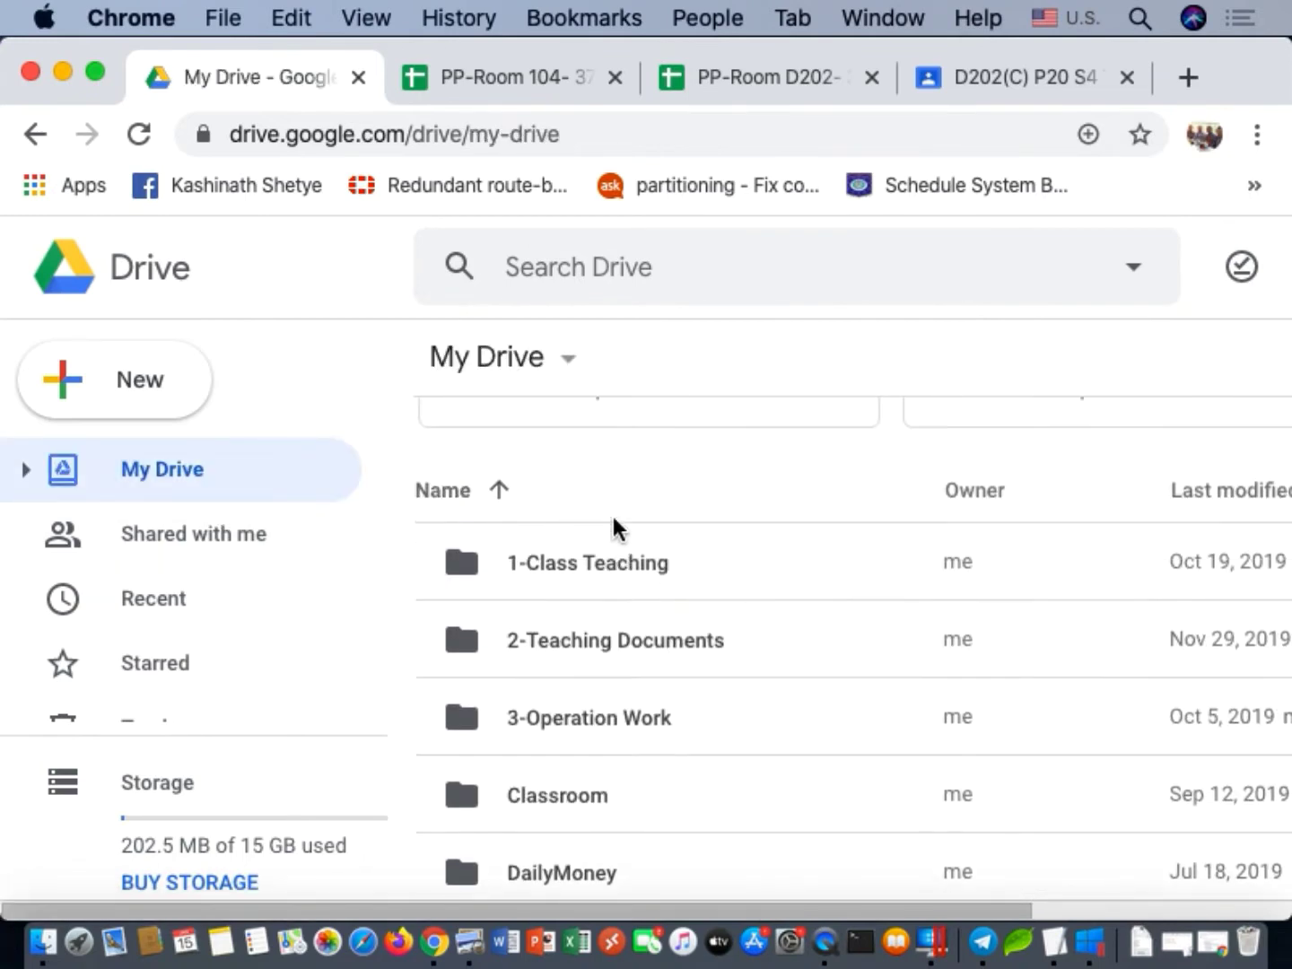
{"action": "double_click", "coordinate": [587, 641]}
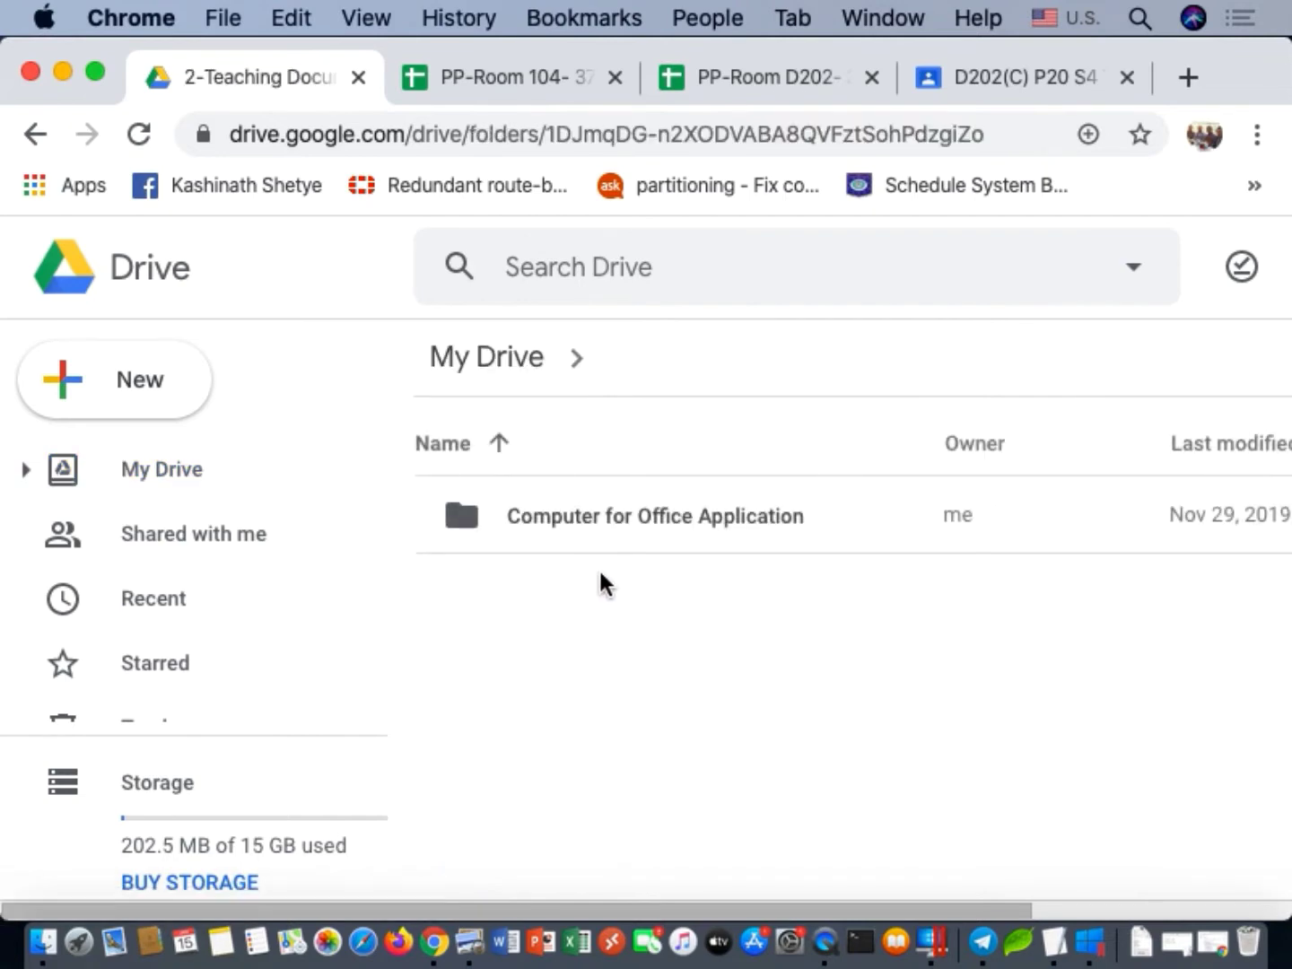
{"action": "double_click", "coordinate": [650, 508]}
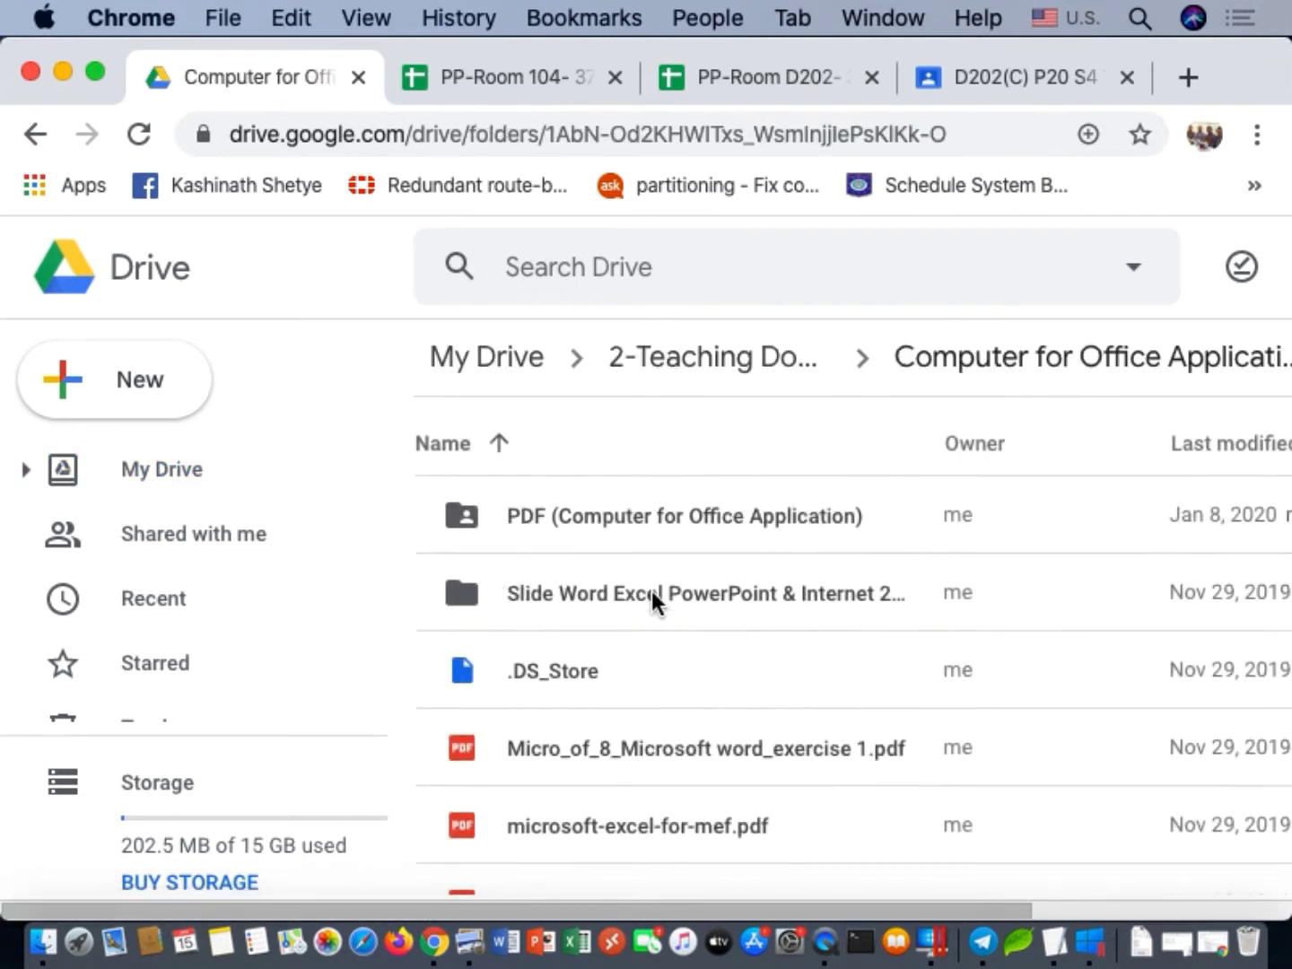
{"action": "double_click", "coordinate": [643, 521]}
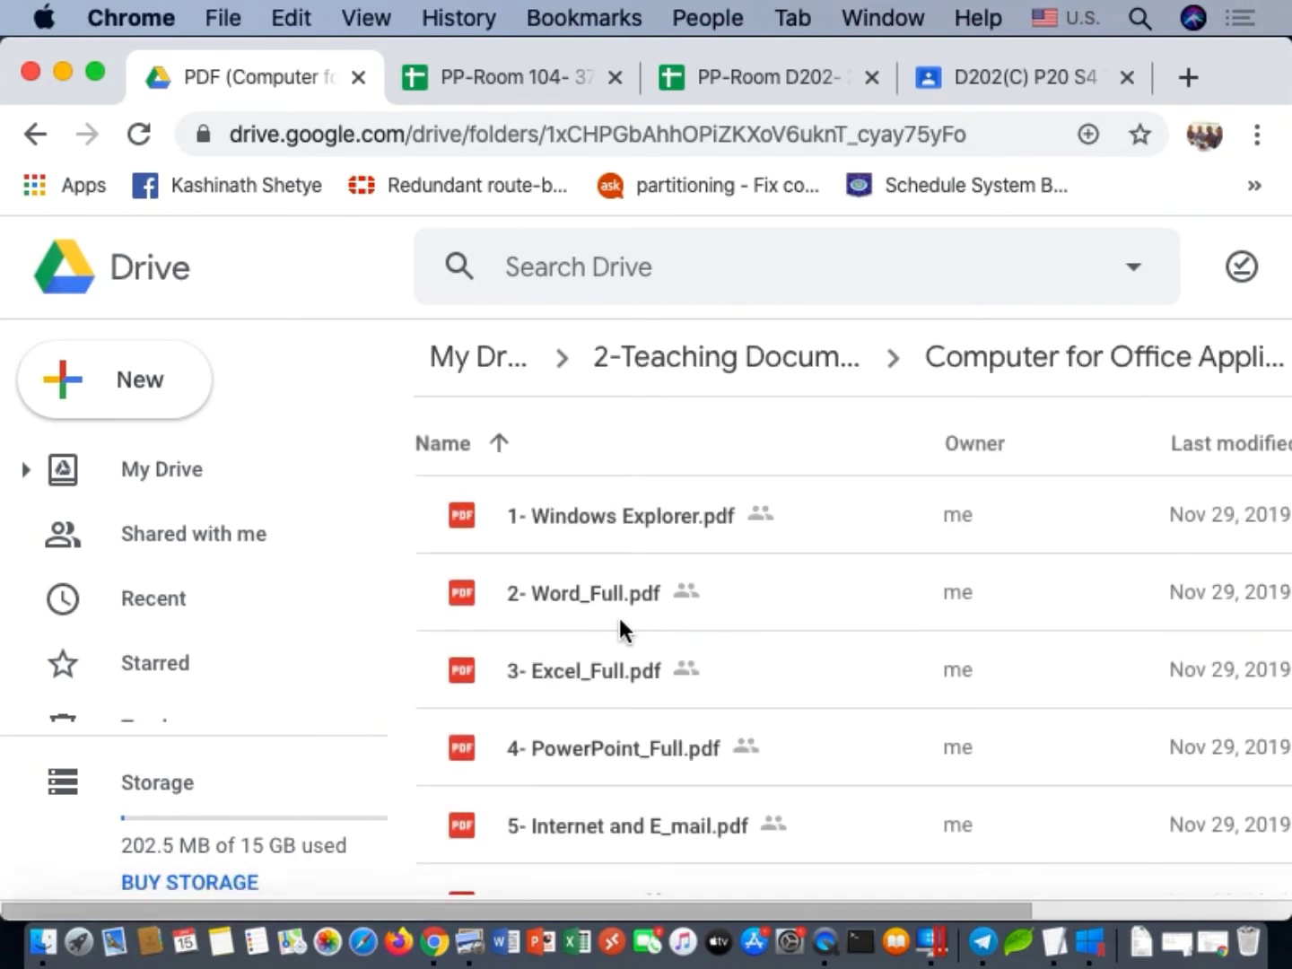
Copy a shareable link for Excercise (Word) New-photo.pdf and return to the teacher's D202(C) P20 S4 T1 class page
{"action": "scroll", "coordinate": [601, 614], "scroll_direction": "down", "scroll_amount": 1}
{"action": "scroll", "coordinate": [603, 630], "scroll_direction": "down", "scroll_amount": 2}
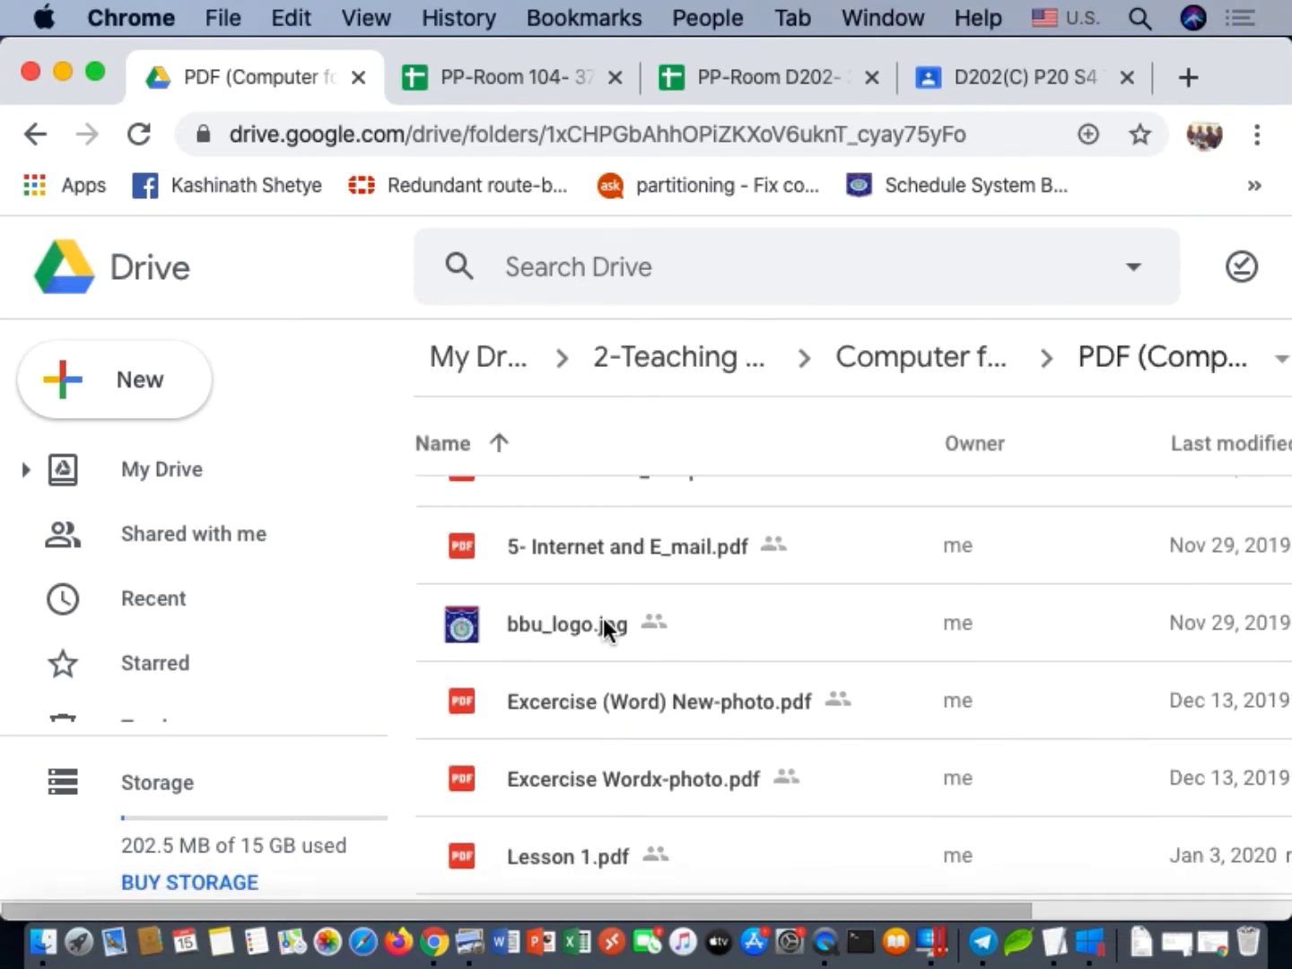
{"action": "left_click", "coordinate": [698, 703]}
{"action": "right_click", "coordinate": [699, 706]}
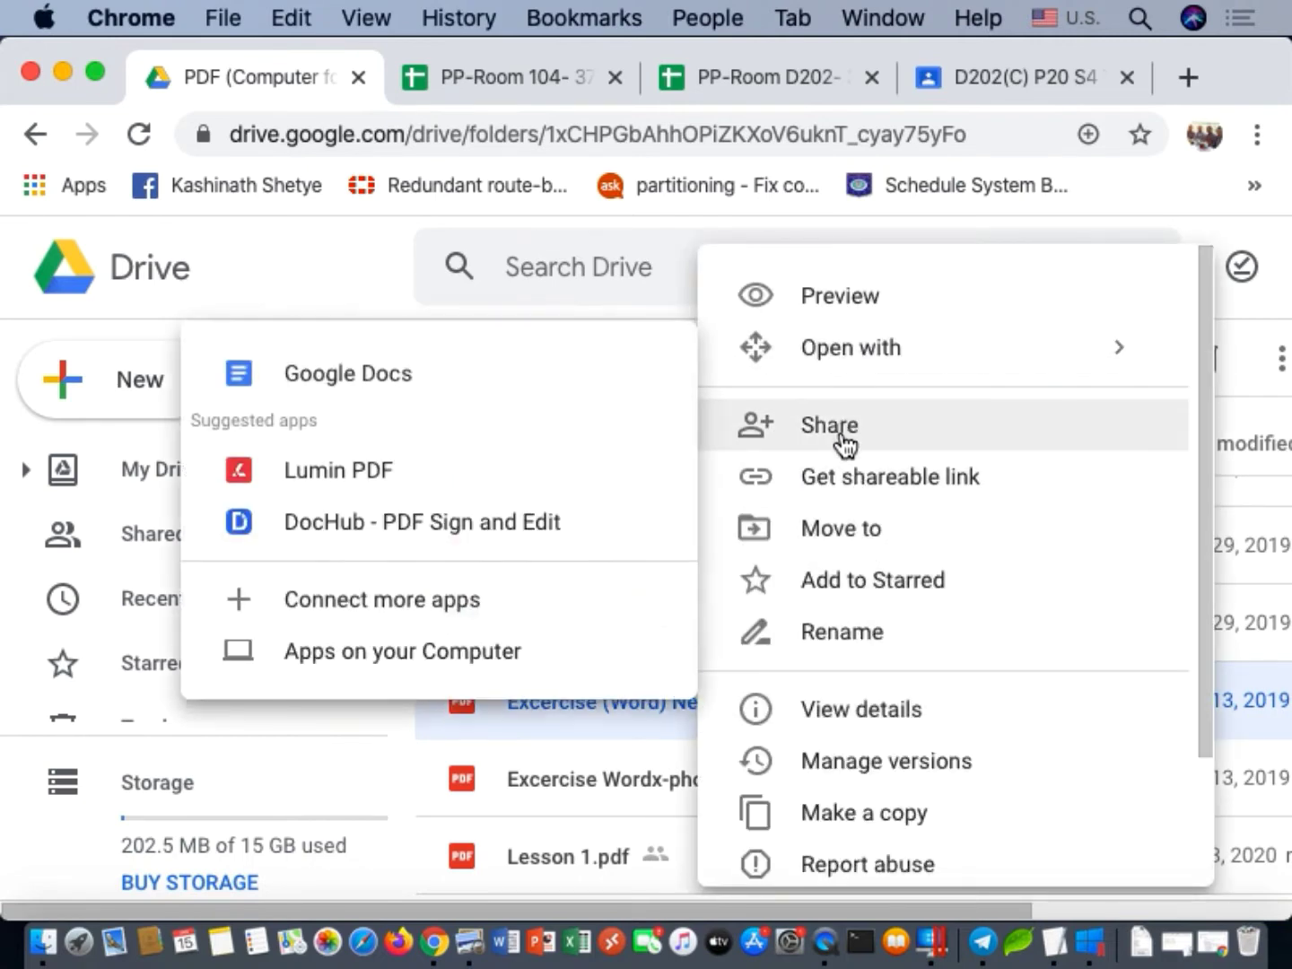
{"action": "left_click", "coordinate": [839, 480]}
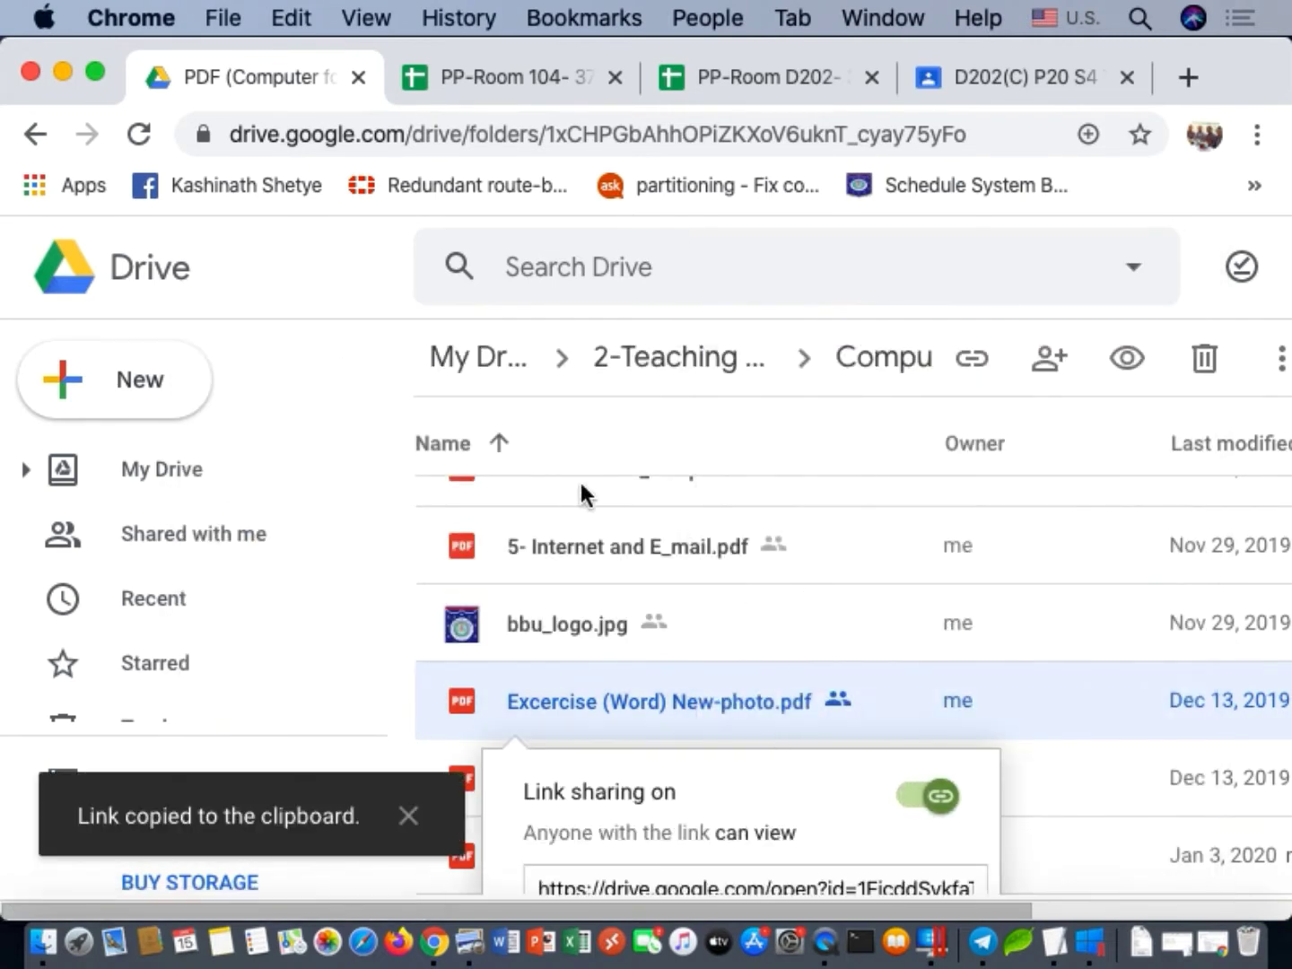
{"action": "left_click", "coordinate": [1022, 75]}
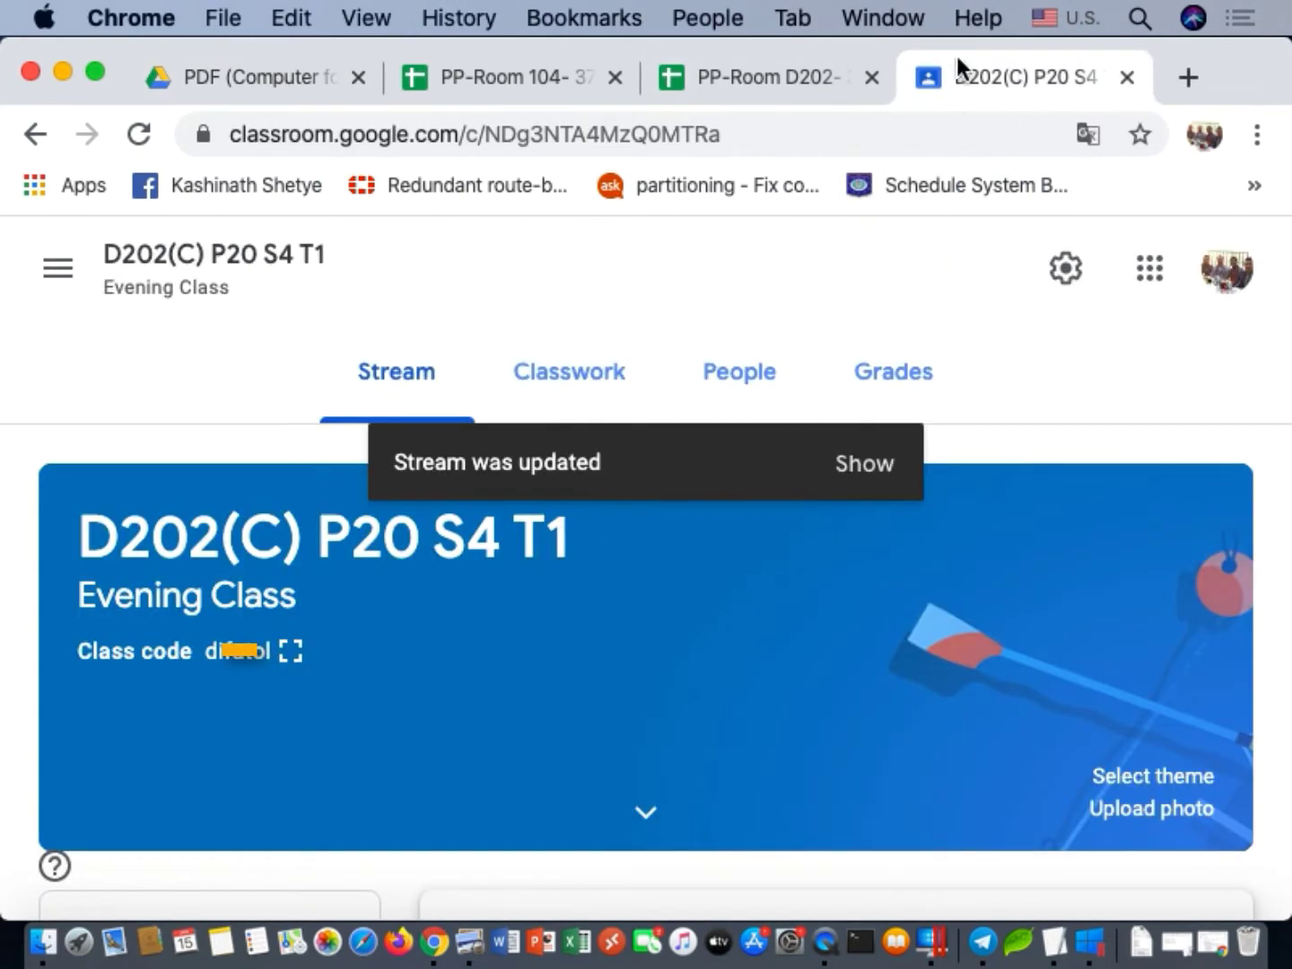
Open the H1 (Homework1) assignment from the class stream for editing and remove its Google Drive: Sign-in link attachment
{"action": "scroll", "coordinate": [822, 453], "scroll_direction": "down", "scroll_amount": 5}
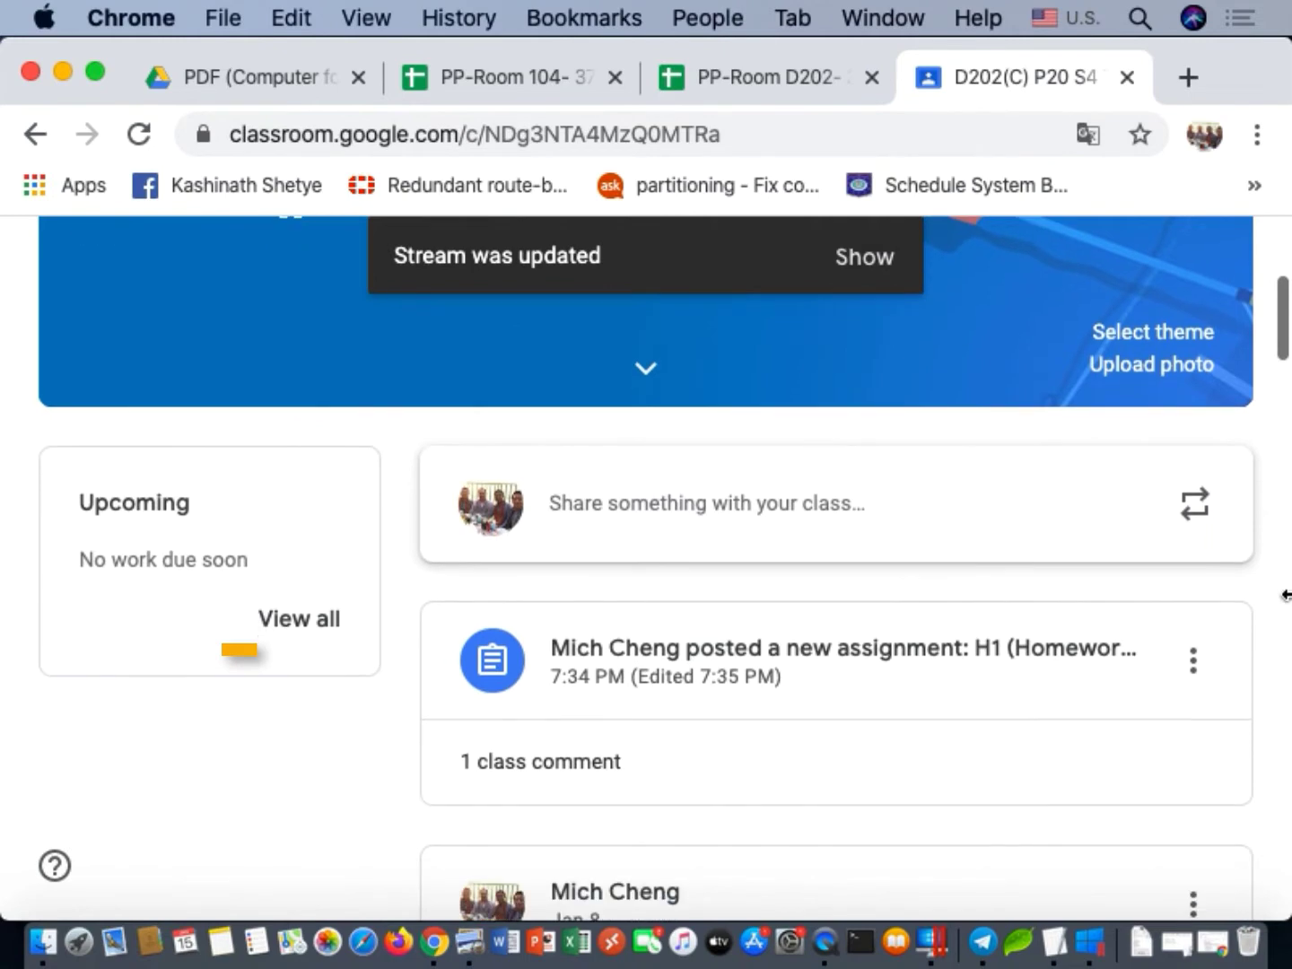
{"action": "left_click", "coordinate": [1193, 664]}
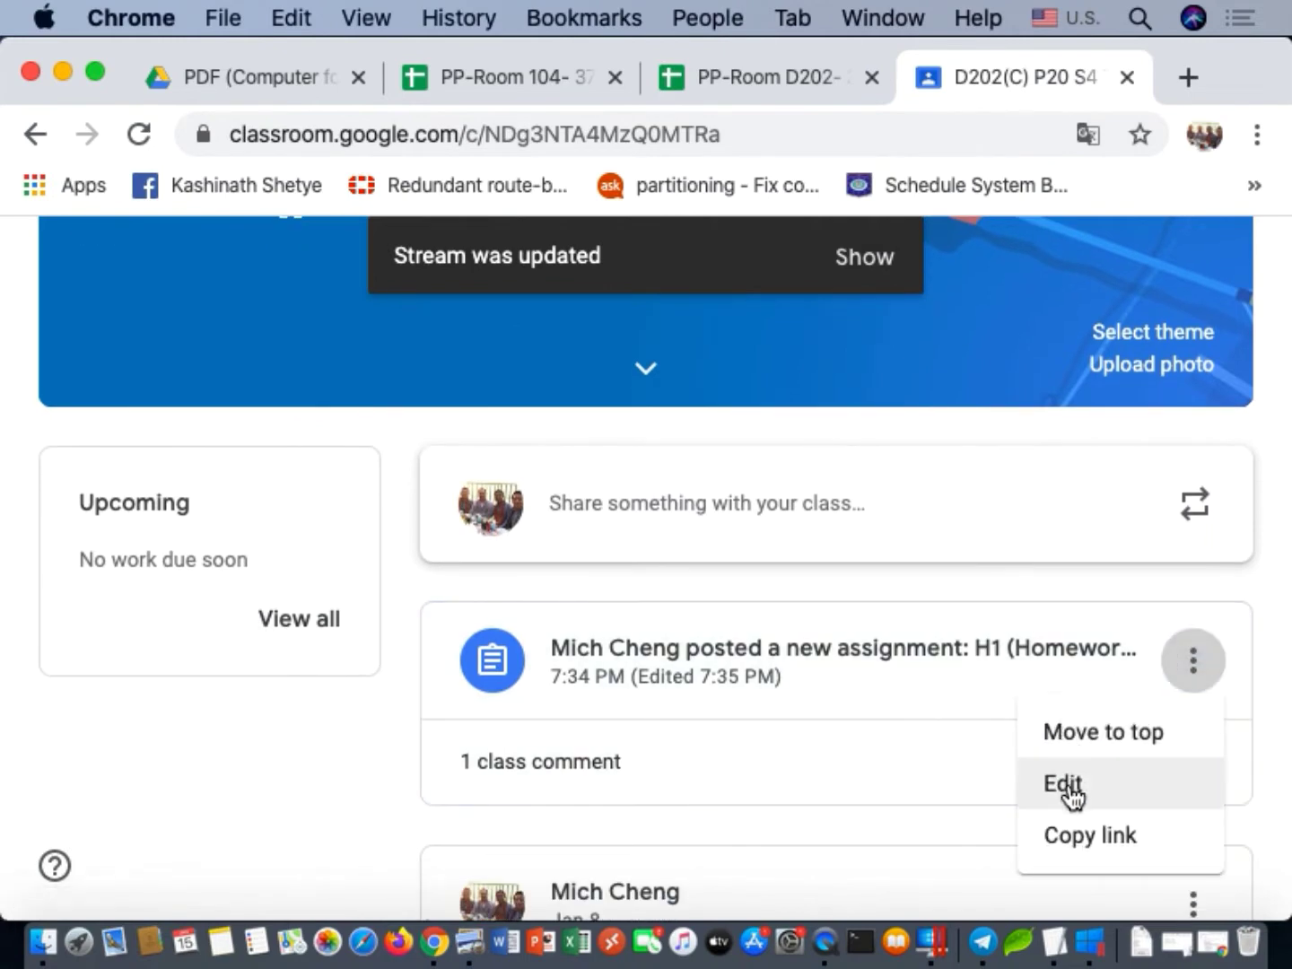
{"action": "left_click", "coordinate": [1069, 785]}
{"action": "scroll", "coordinate": [650, 774], "scroll_direction": "down", "scroll_amount": 3}
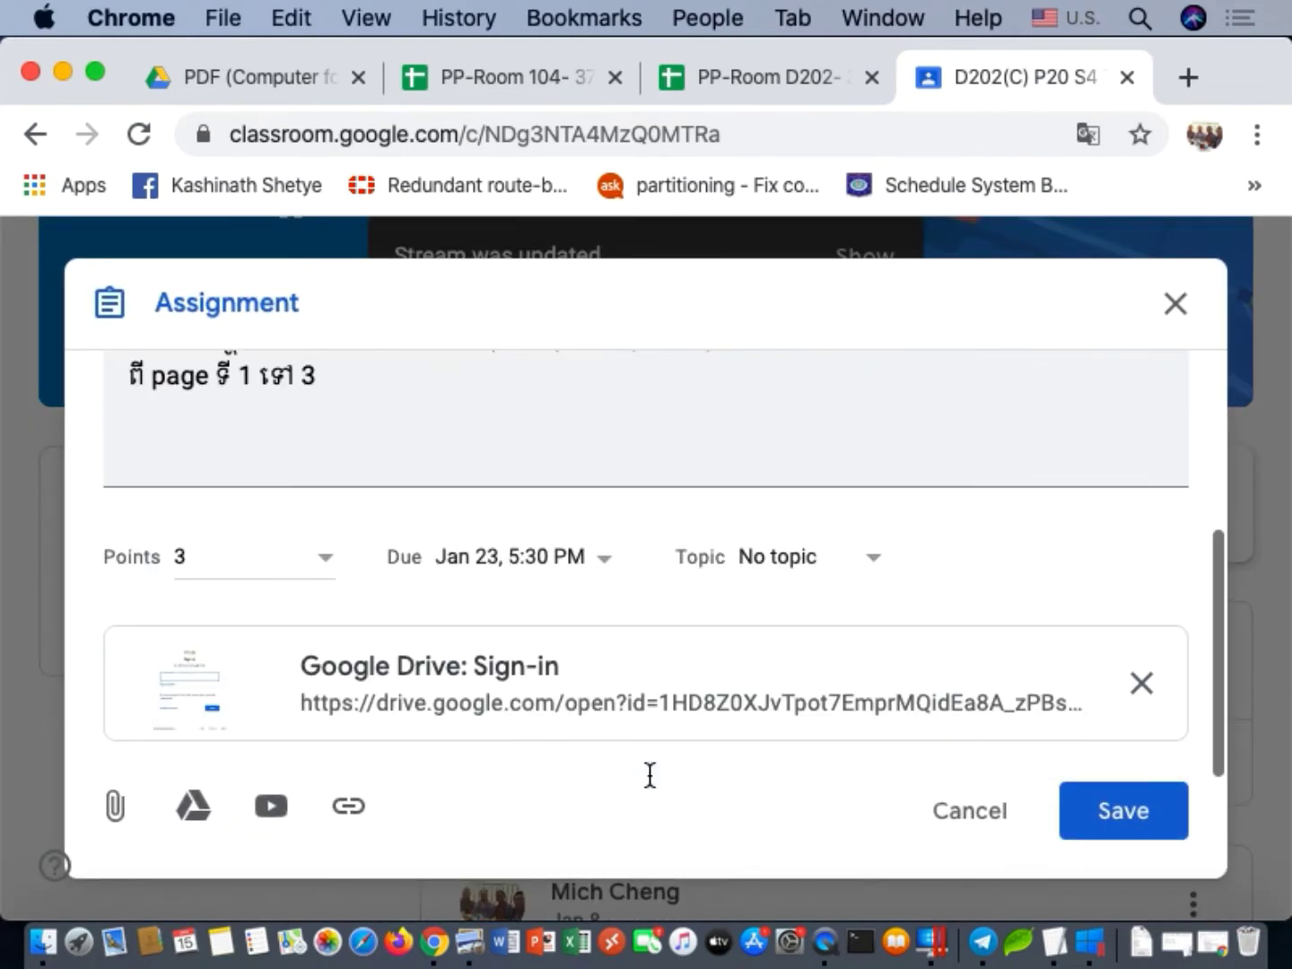
{"action": "left_click", "coordinate": [1145, 687]}
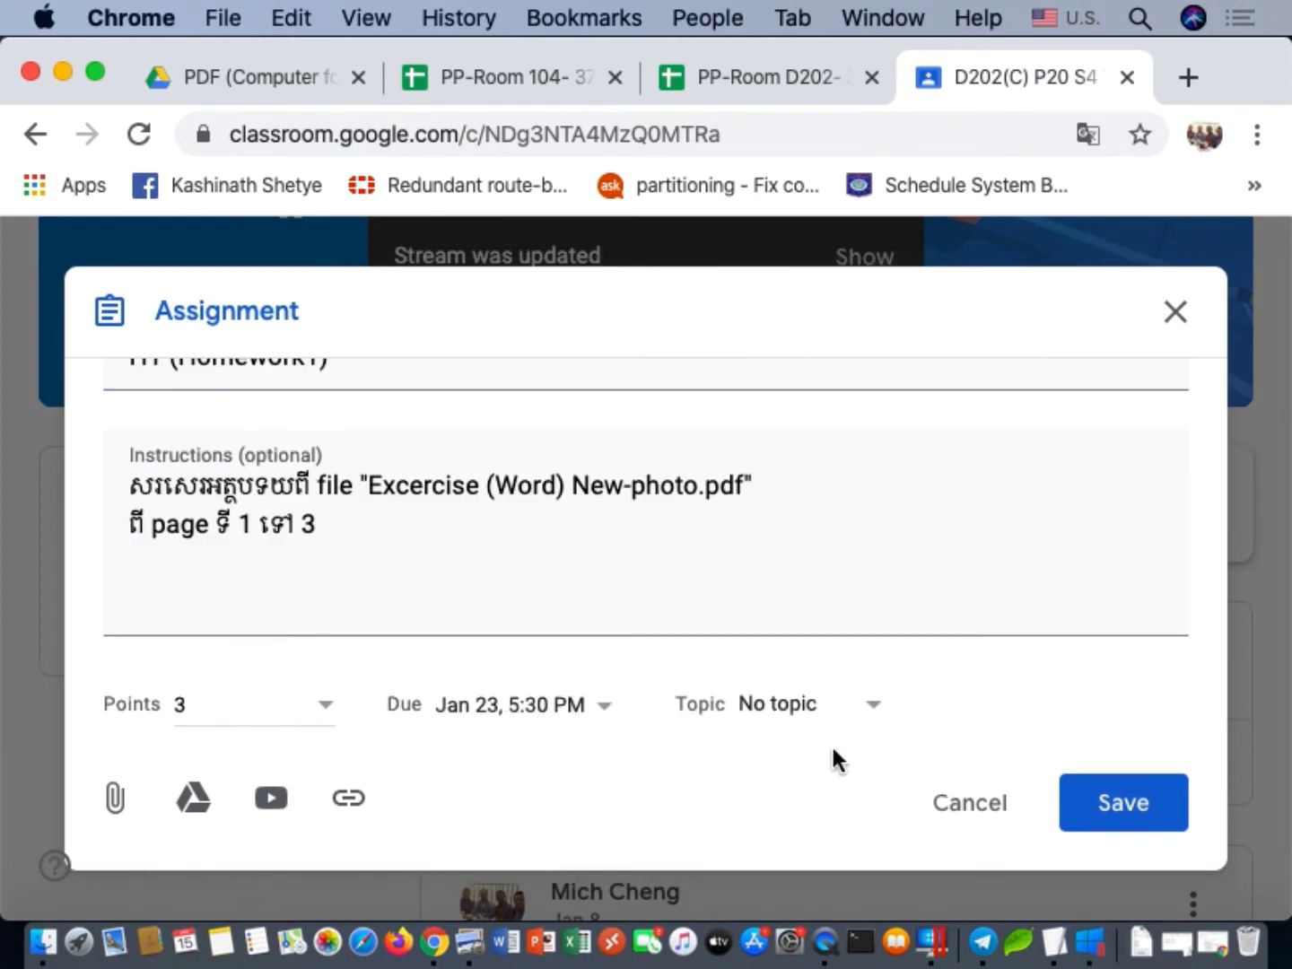
Attach the copied Excercise (Word) New-photo.pdf link to the assignment and save the edit
{"action": "left_click", "coordinate": [359, 798]}
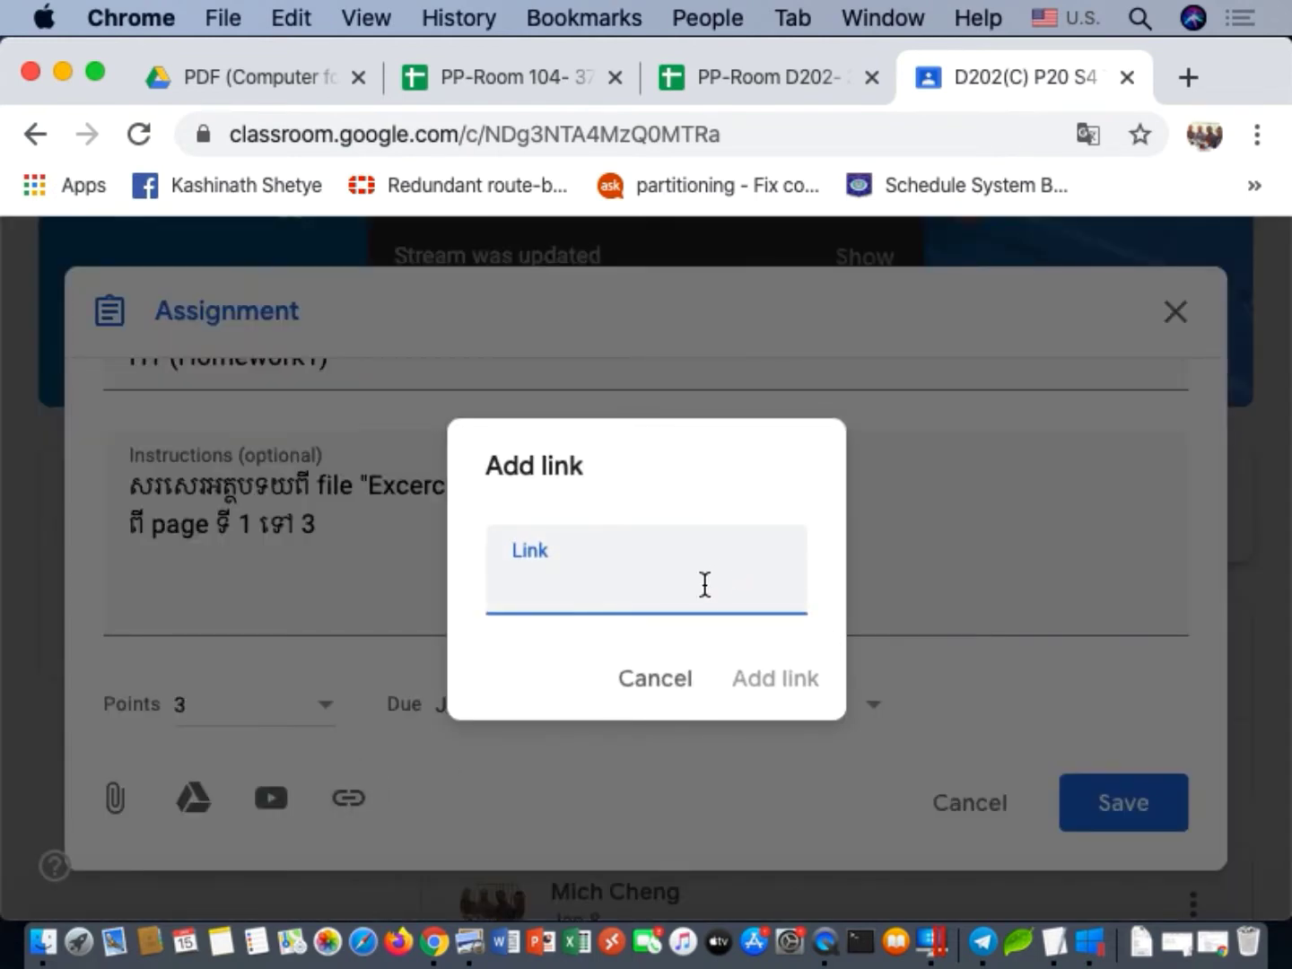
{"action": "key", "text": "super+v"}
{"action": "left_click", "coordinate": [781, 682]}
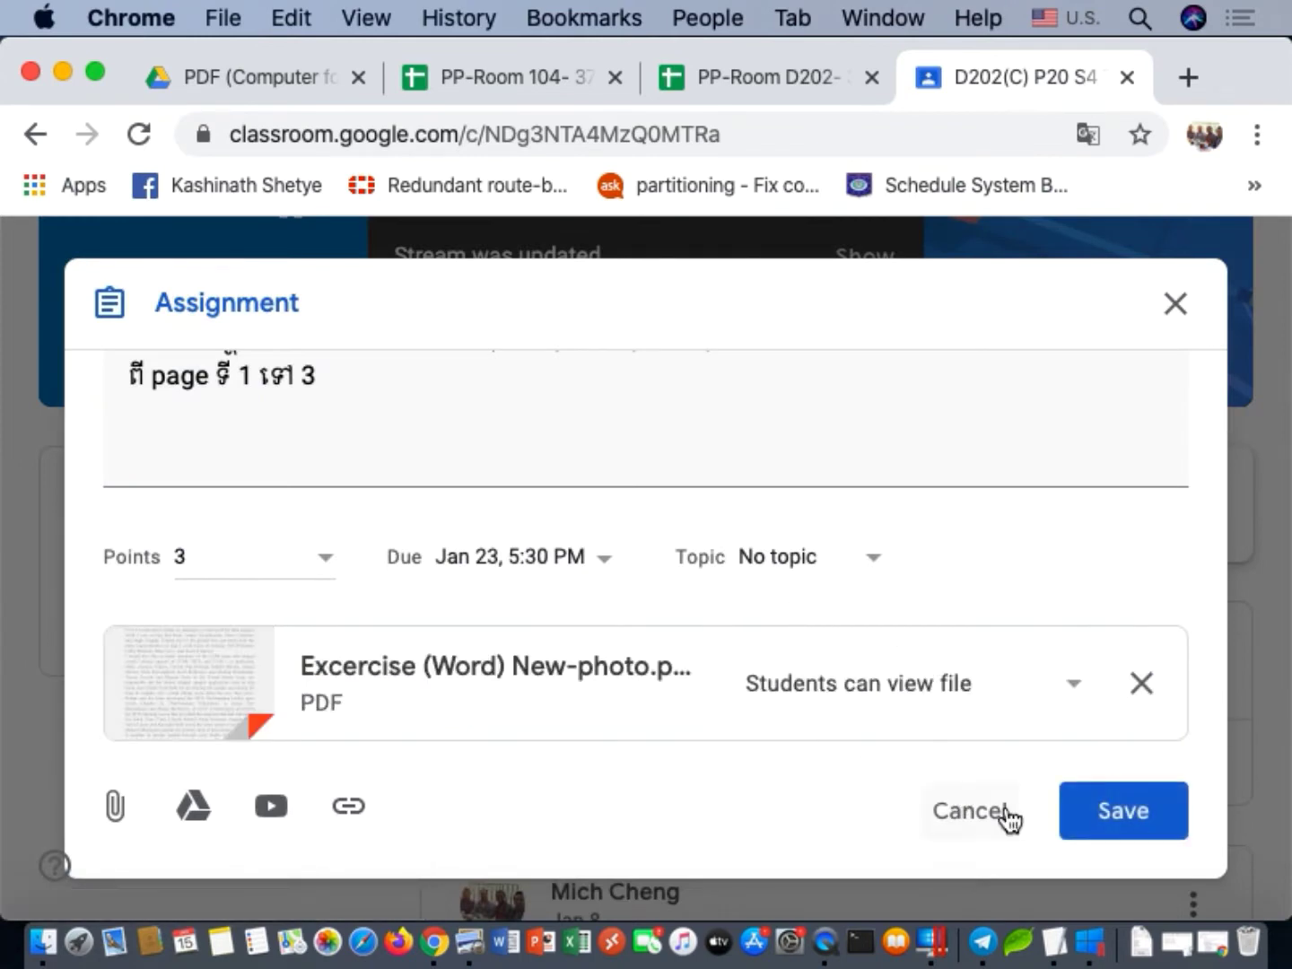
{"action": "left_click", "coordinate": [1123, 821]}
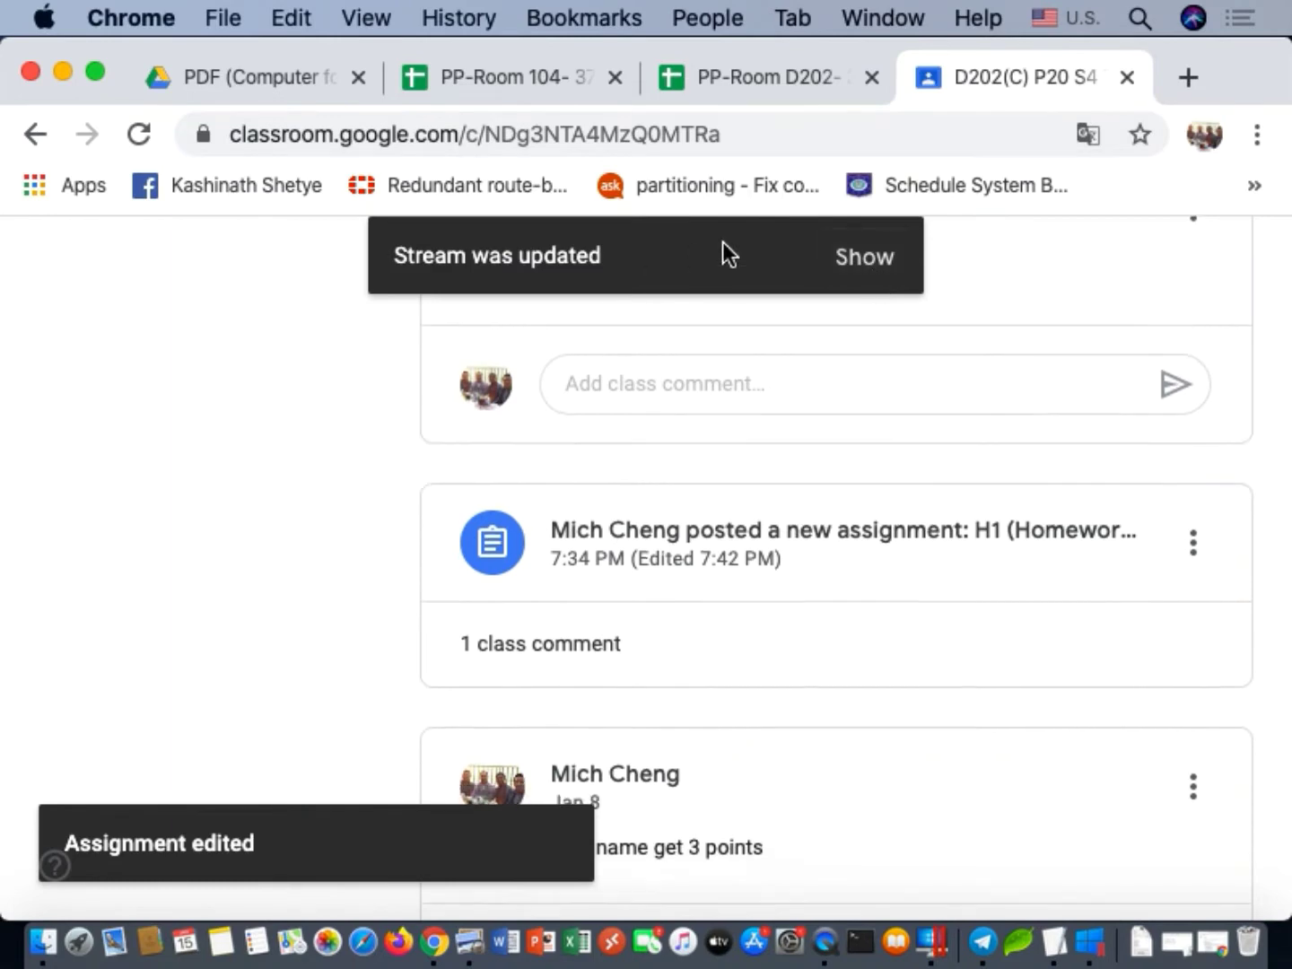
Replace the teacher's window with the student's browser window and reload its Classwork page, dismissing the progress tip
{"action": "left_click", "coordinate": [65, 72]}
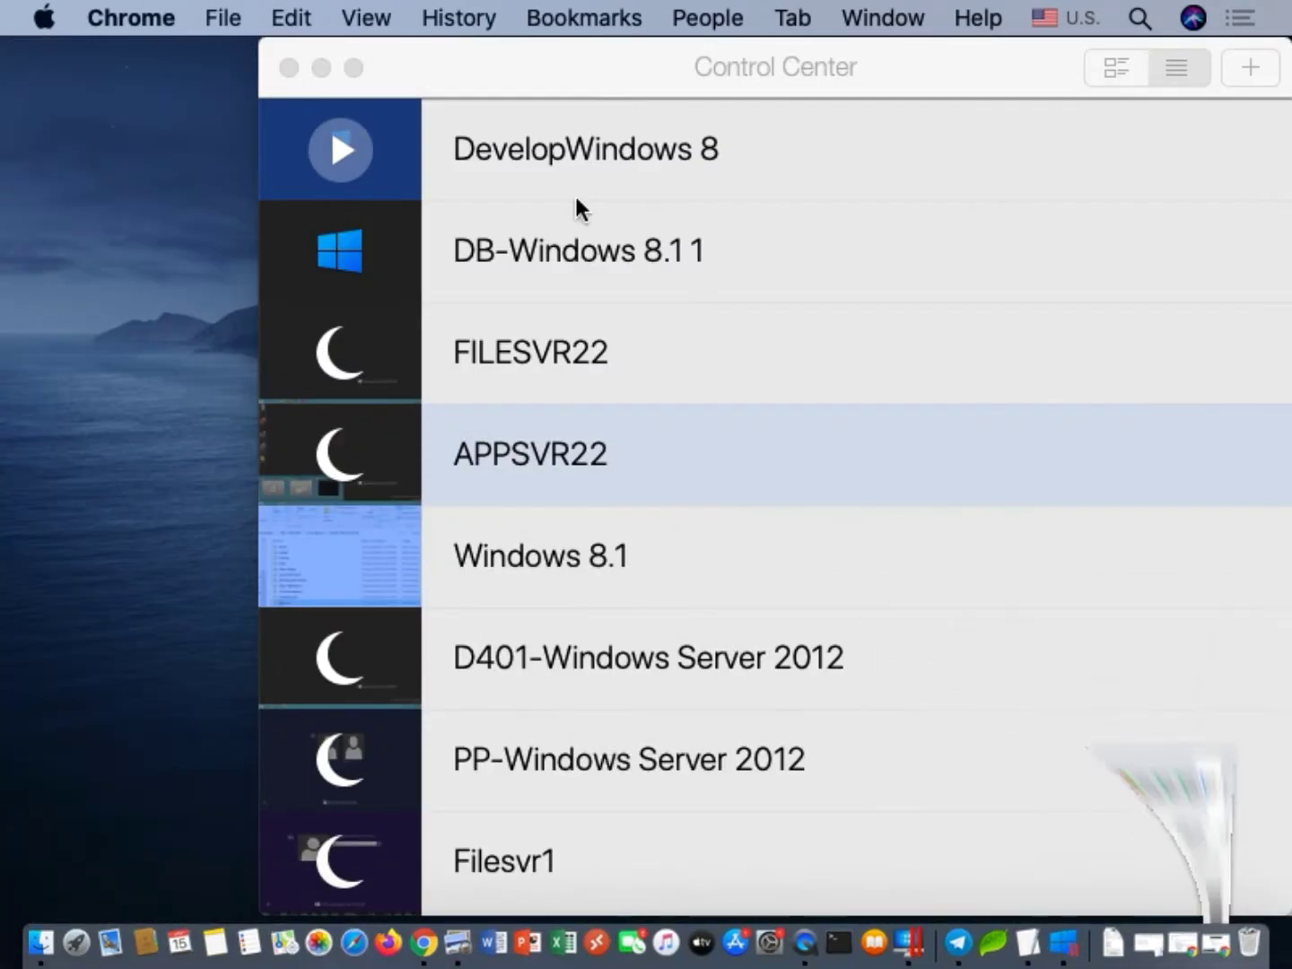
{"action": "left_click", "coordinate": [1183, 944]}
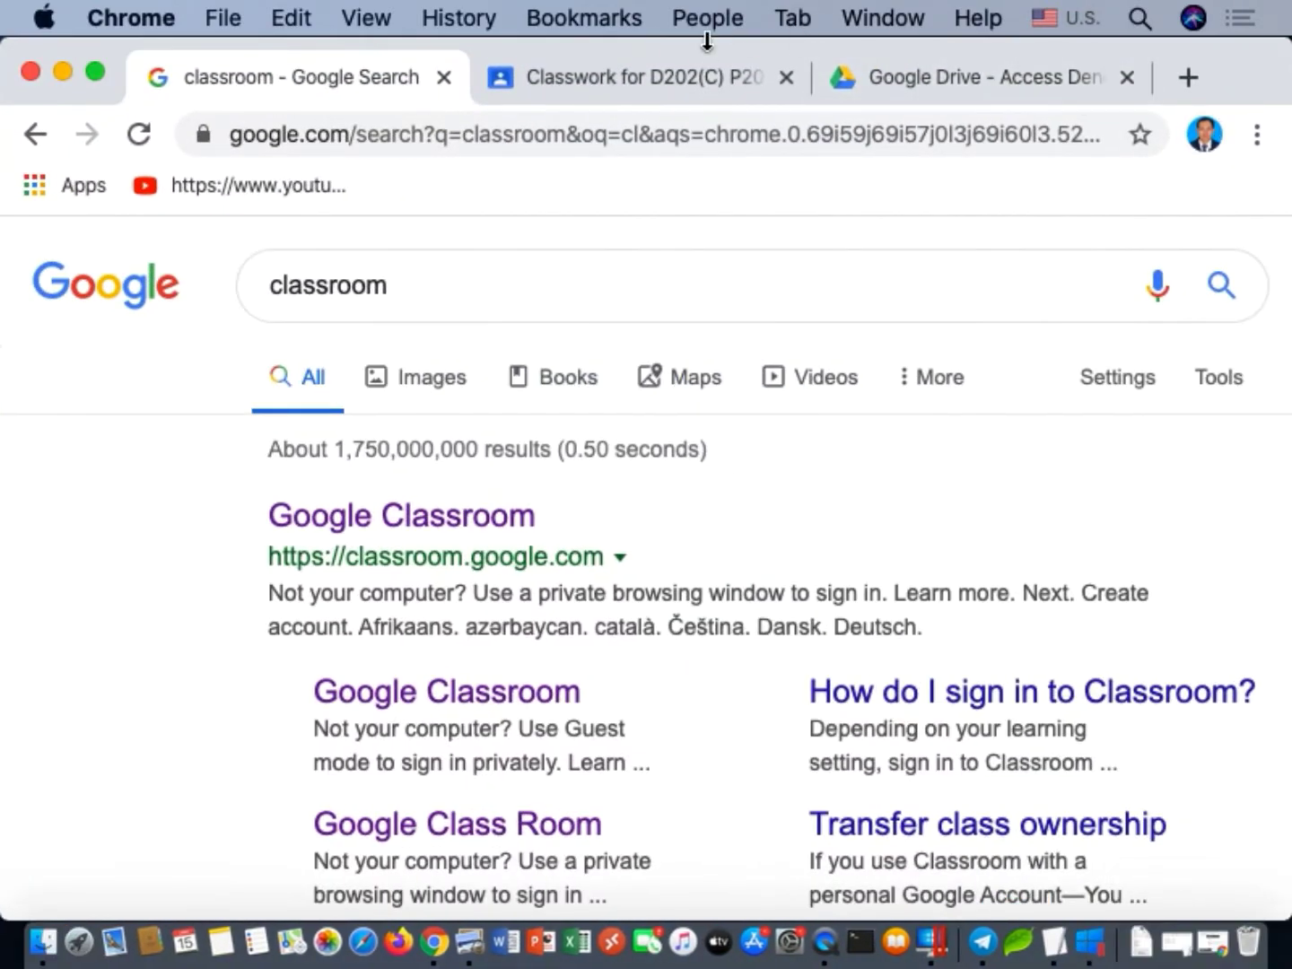
{"action": "left_click", "coordinate": [656, 79]}
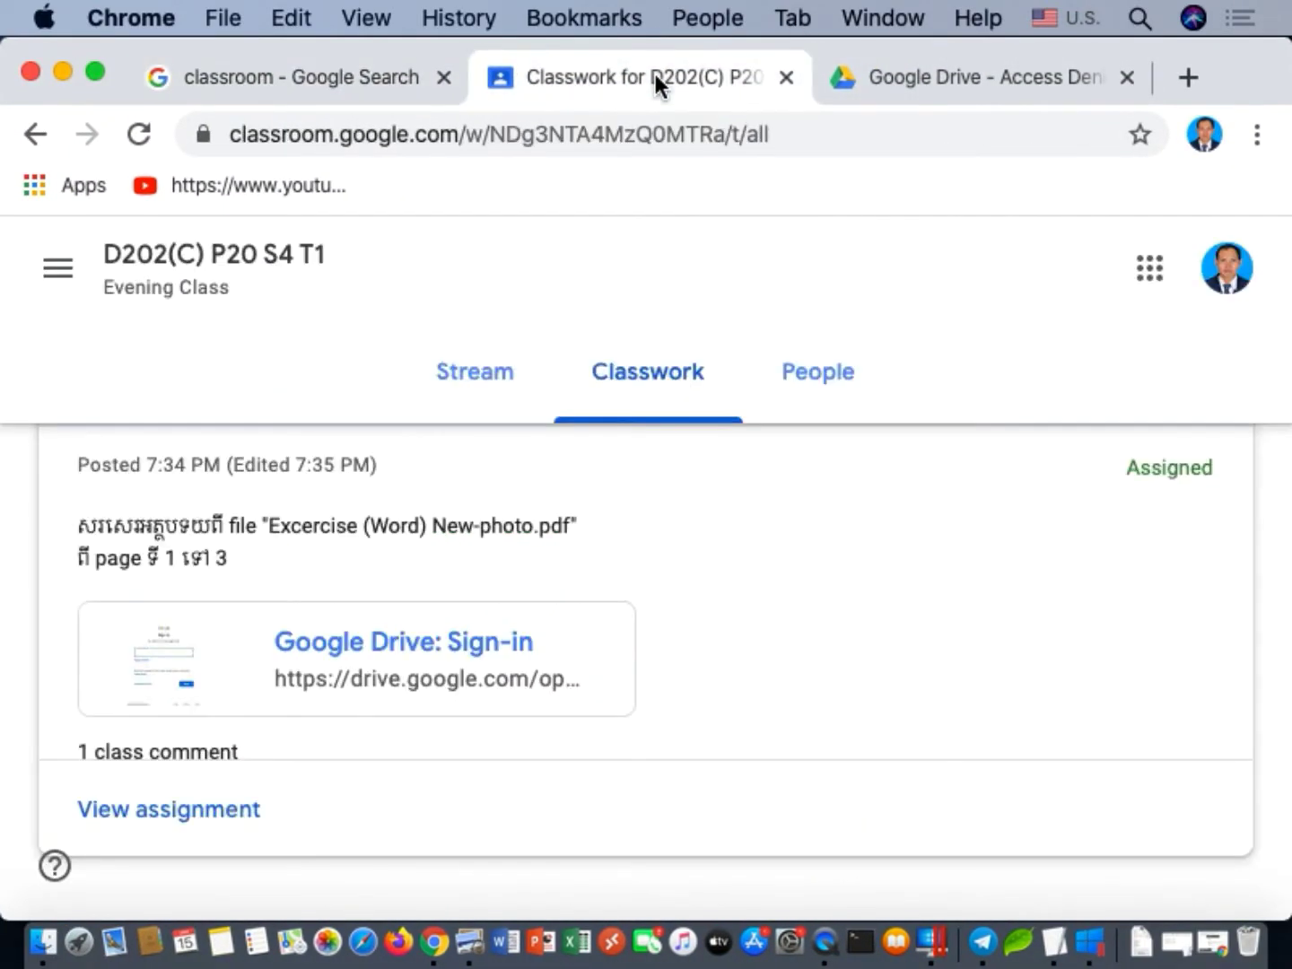
{"action": "left_click", "coordinate": [139, 133]}
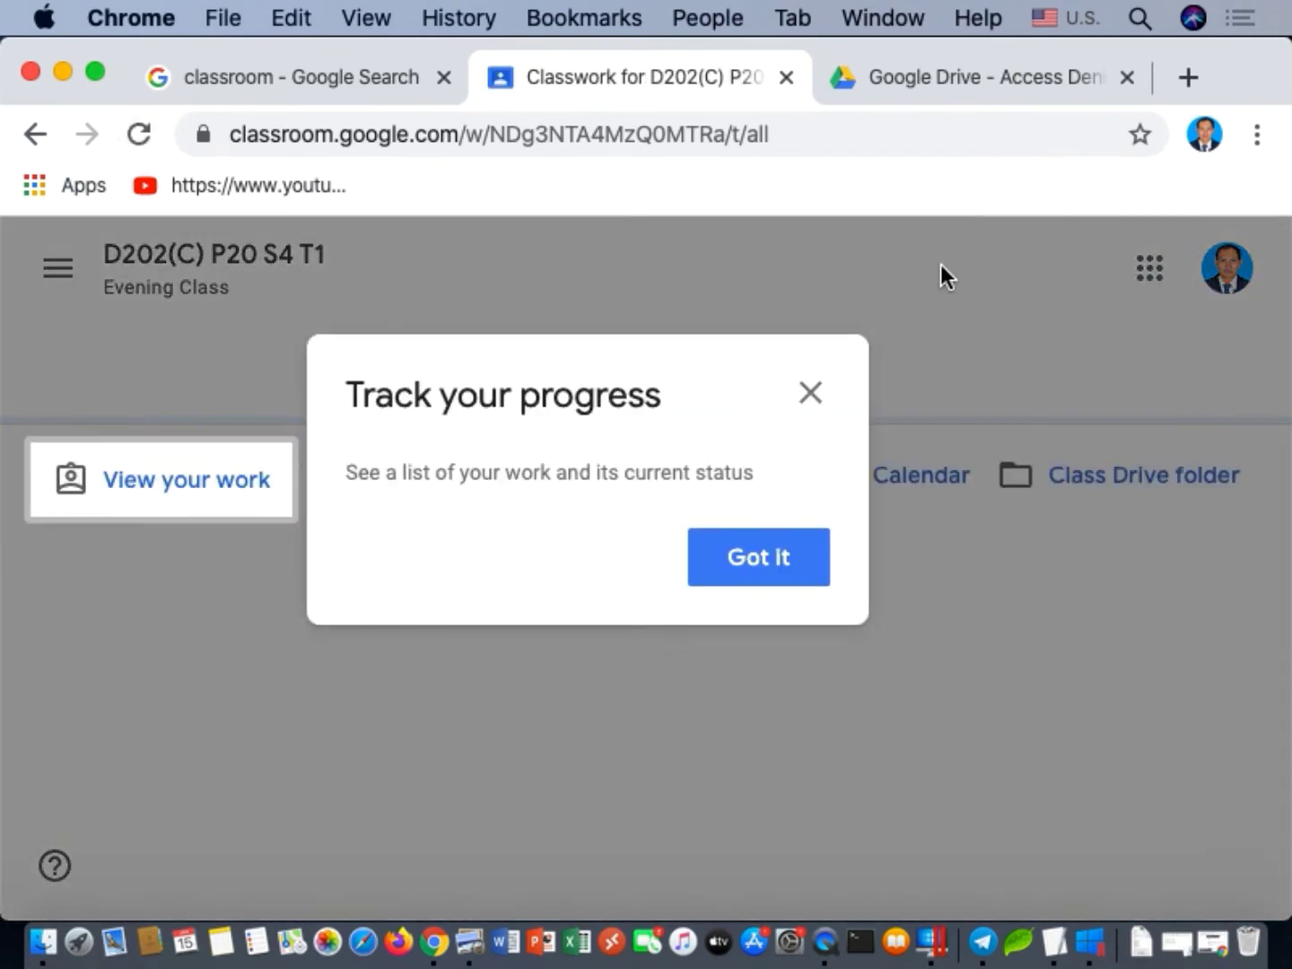
{"action": "left_click", "coordinate": [818, 396]}
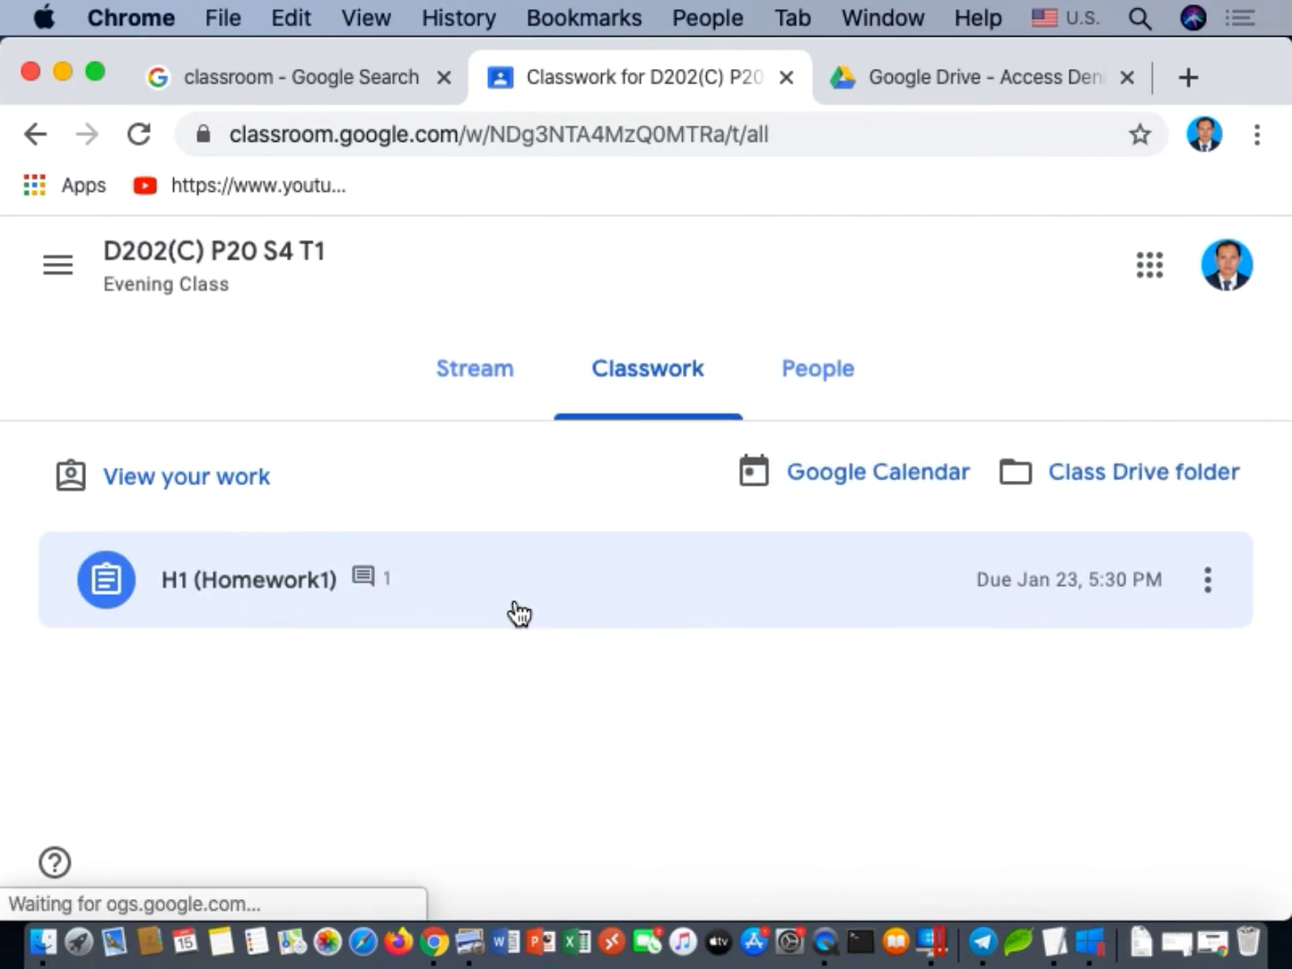
Expand H1 (Homework1) and check its attached Excercise (Word) New-photo.pdf in the preview, closing it again
{"action": "left_click", "coordinate": [349, 589]}
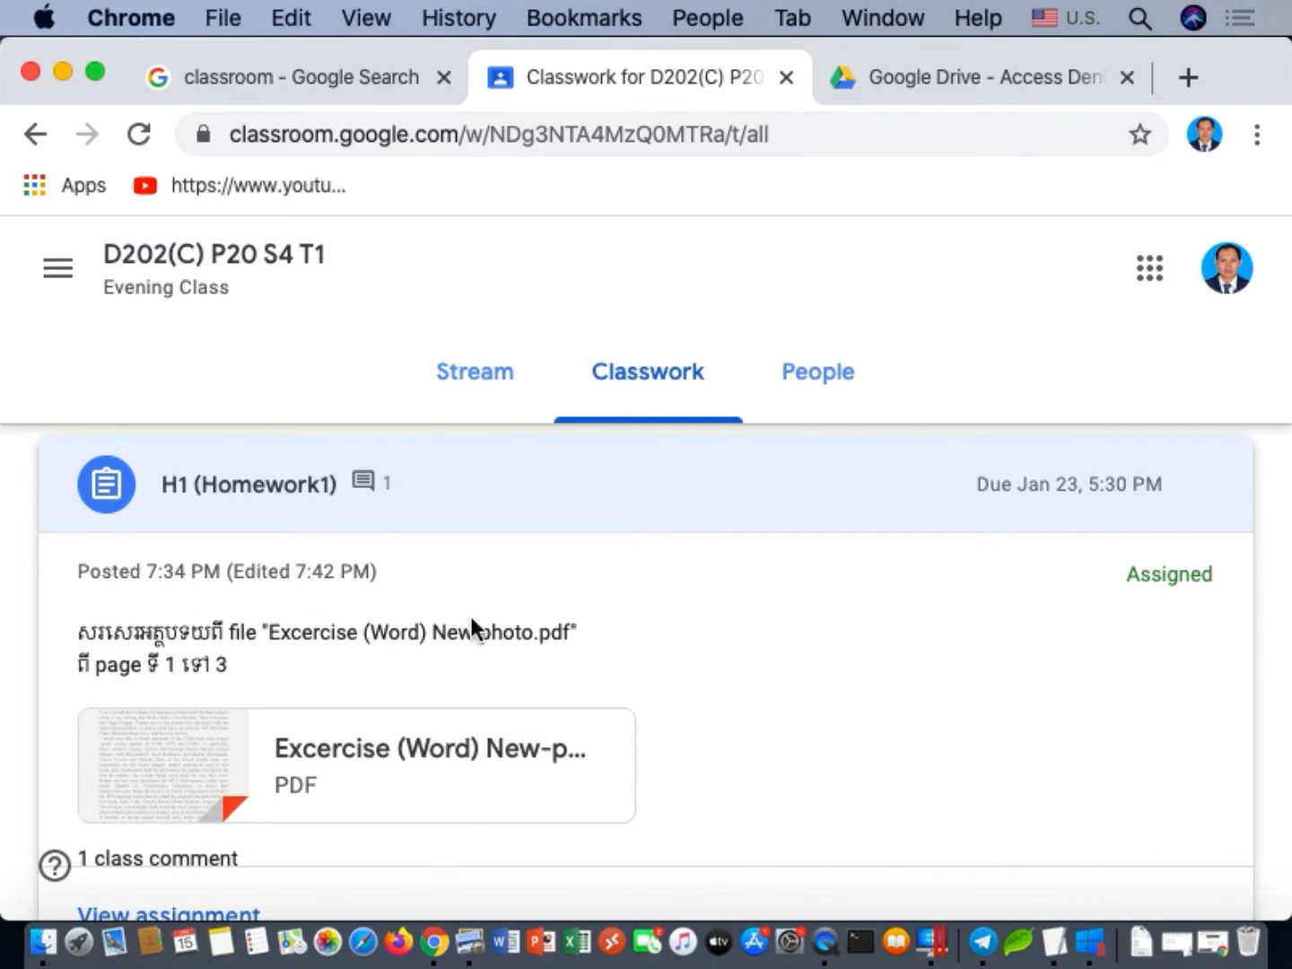
{"action": "left_click", "coordinate": [190, 791]}
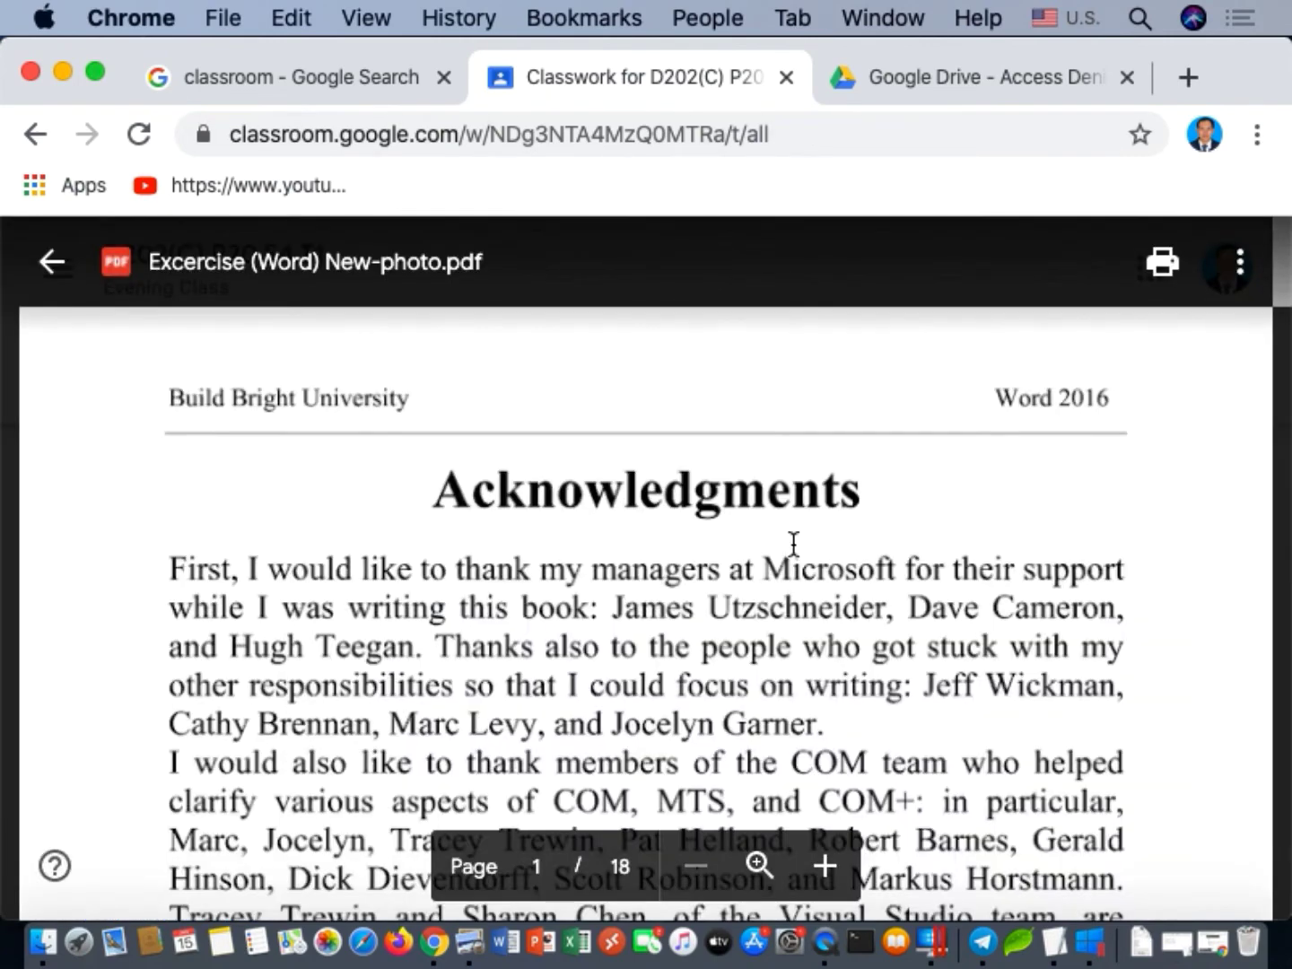
{"action": "scroll", "coordinate": [793, 542], "scroll_direction": "down", "scroll_amount": 15}
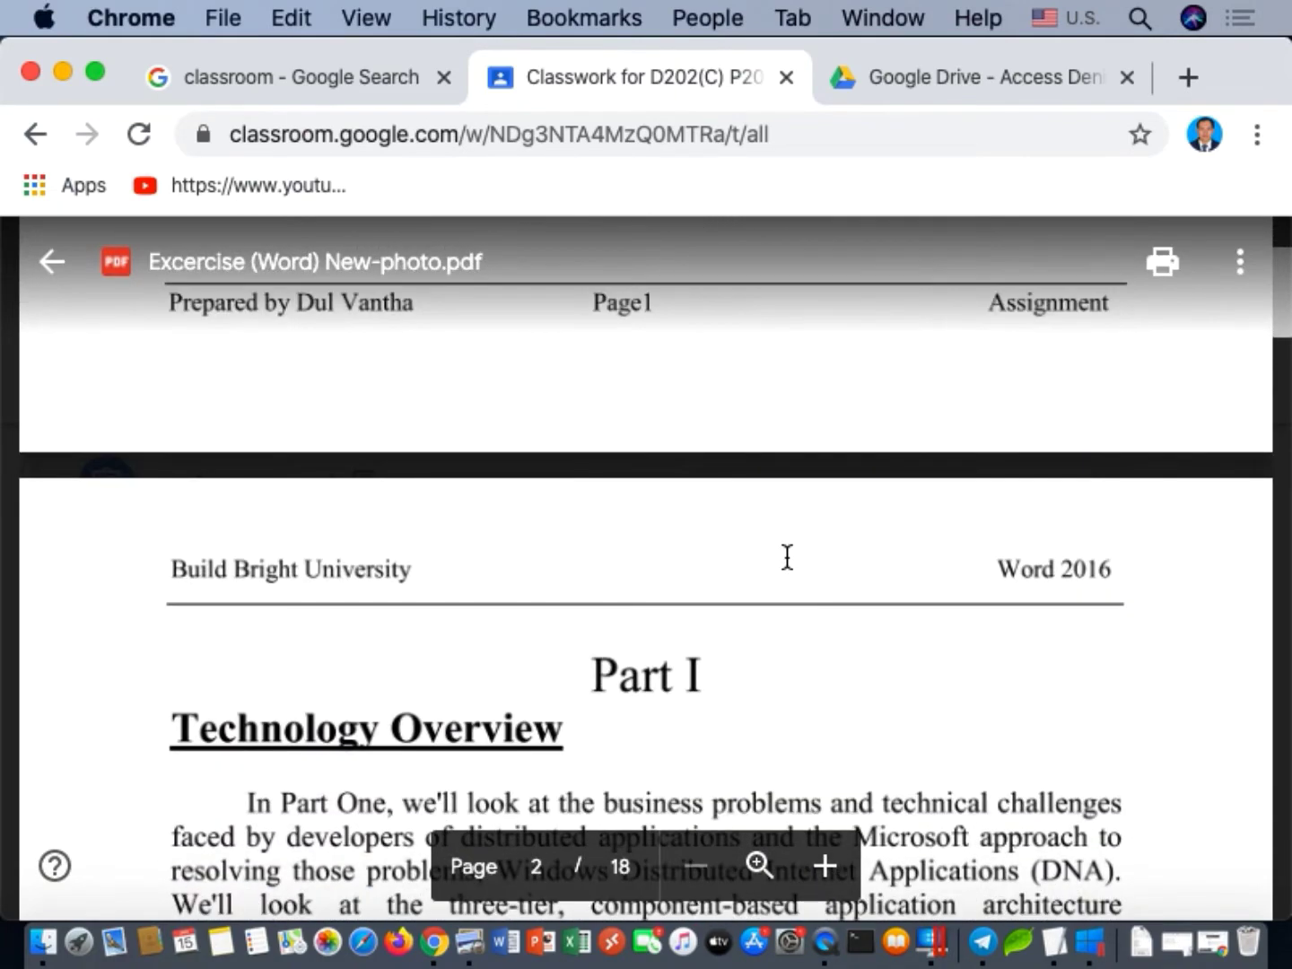
{"action": "key", "text": "Escape"}
{"action": "scroll", "coordinate": [310, 690], "scroll_direction": "down", "scroll_amount": 1}
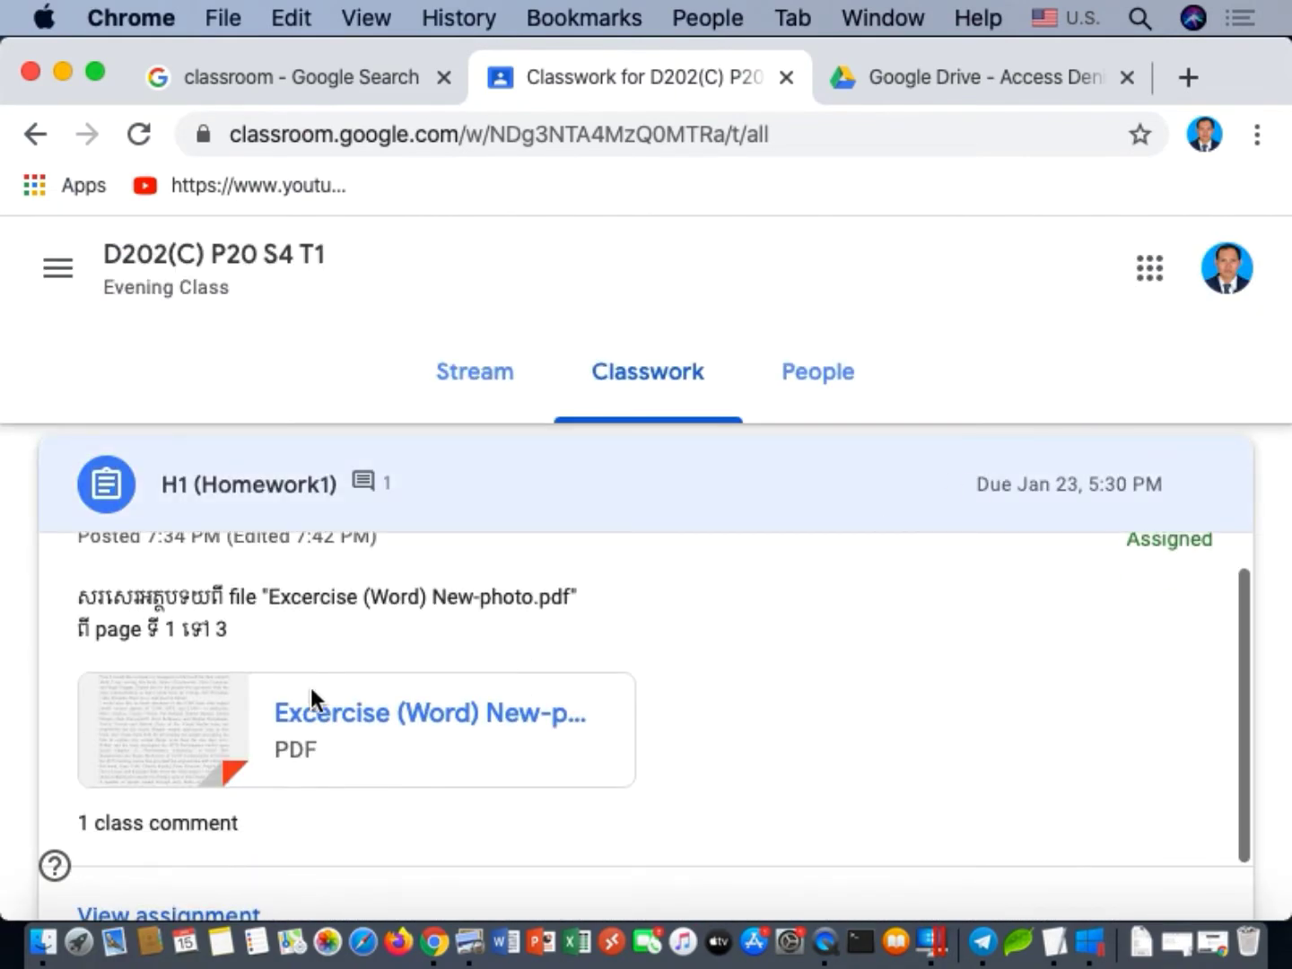
{"action": "scroll", "coordinate": [877, 655], "scroll_direction": "down", "scroll_amount": 3}
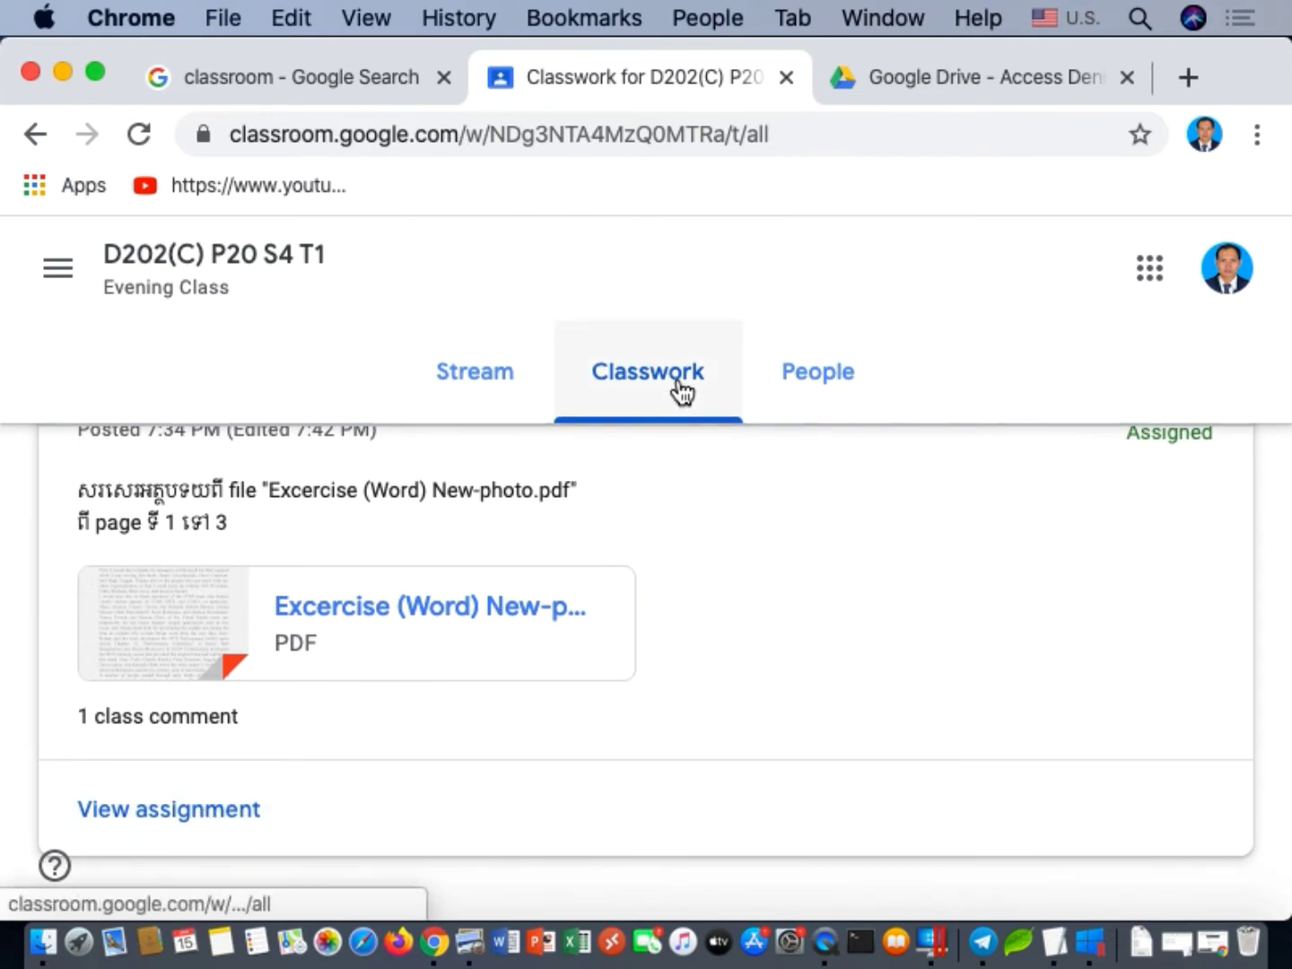
Look through the class Stream for the H1 (Homework1) assignment post, the Comment Full name post and classmates' messages
{"action": "left_click", "coordinate": [507, 395]}
{"action": "scroll", "coordinate": [557, 660], "scroll_direction": "down", "scroll_amount": 3}
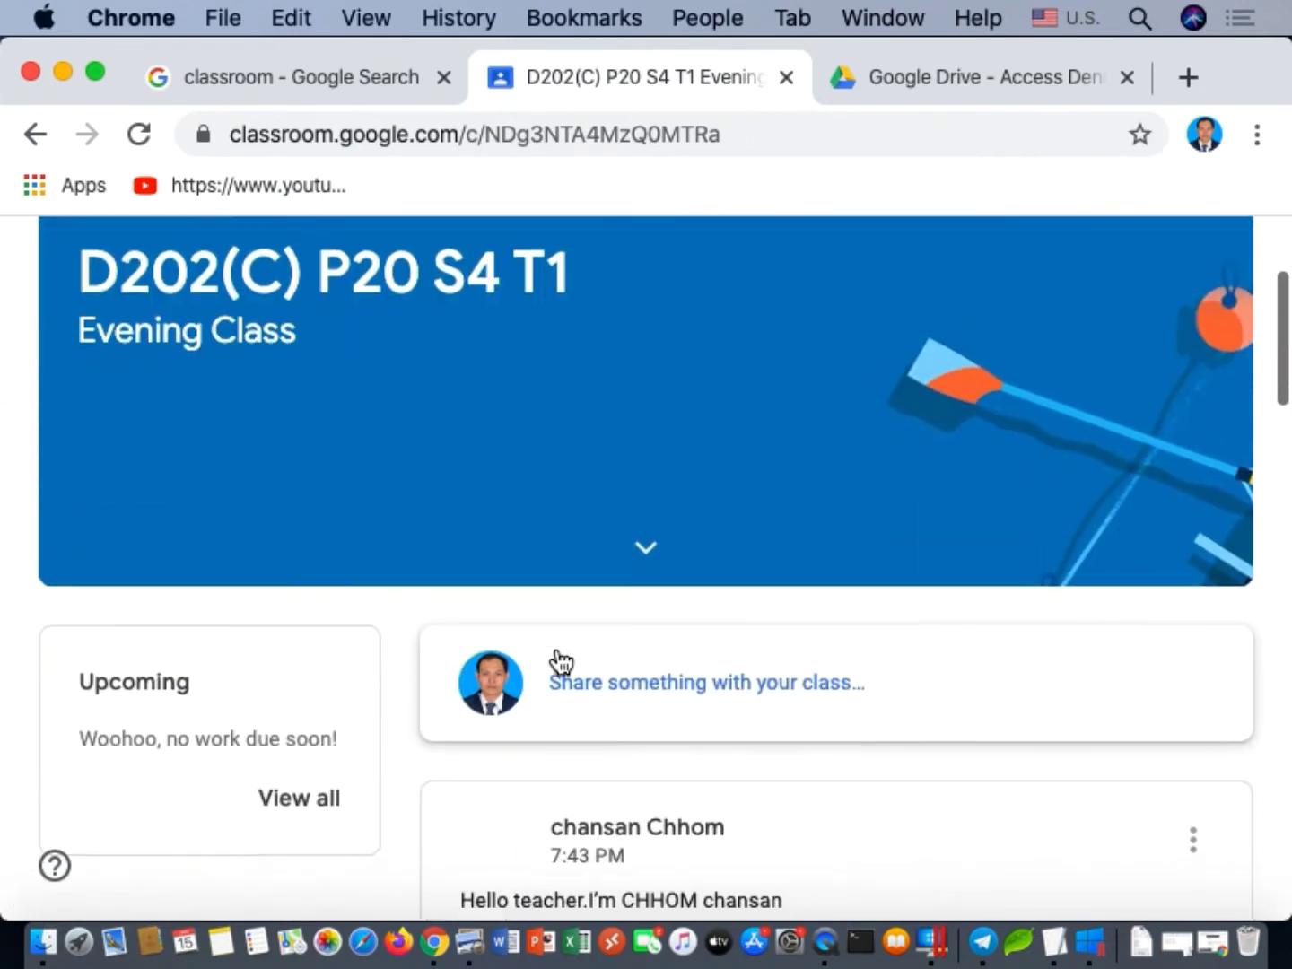
{"action": "scroll", "coordinate": [715, 683], "scroll_direction": "down", "scroll_amount": 15}
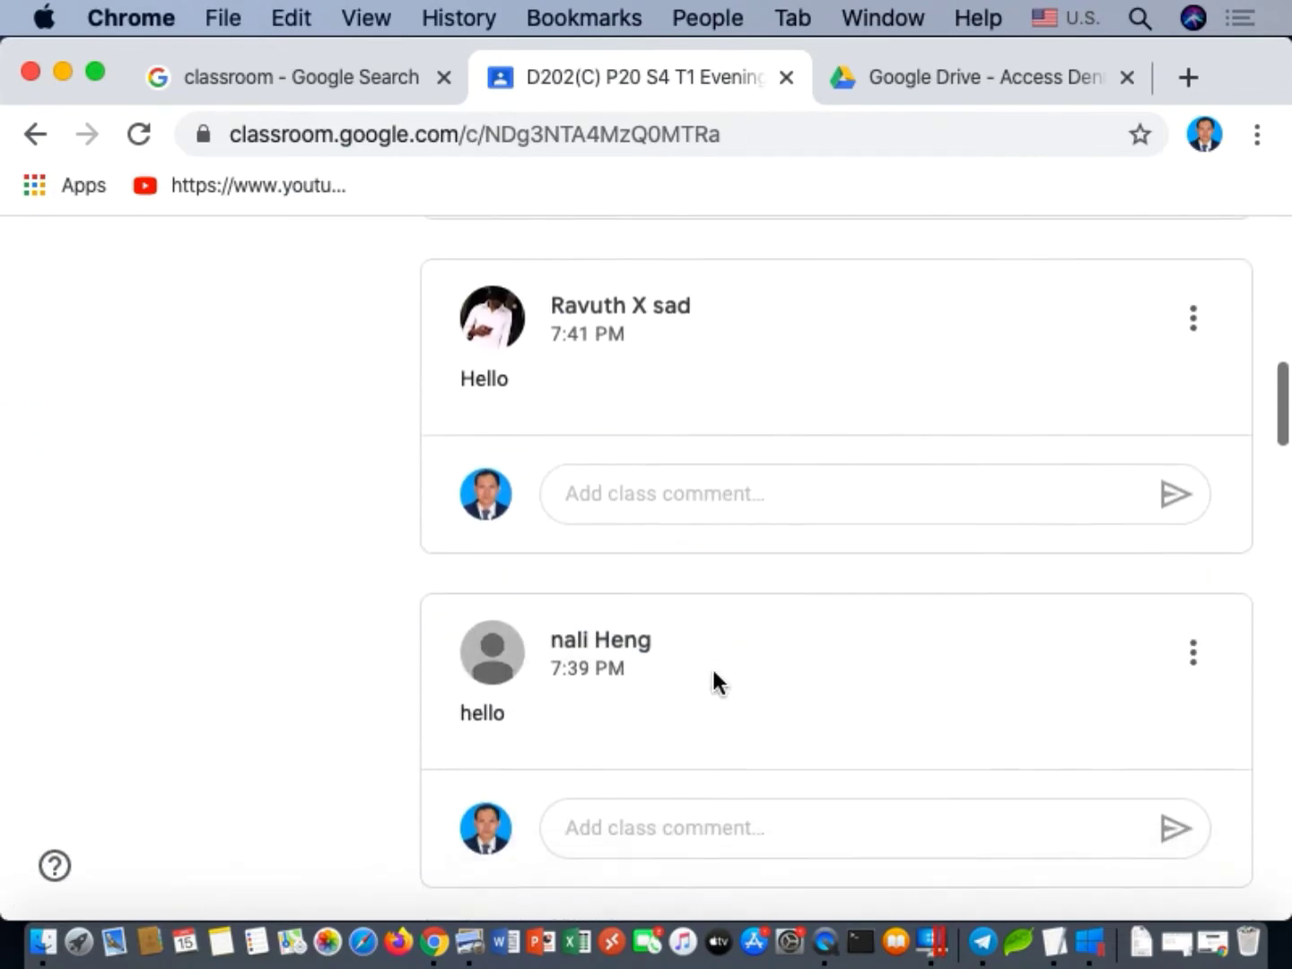
{"action": "scroll", "coordinate": [716, 673], "scroll_direction": "down", "scroll_amount": 5}
{"action": "scroll", "coordinate": [714, 671], "scroll_direction": "up", "scroll_amount": 20}
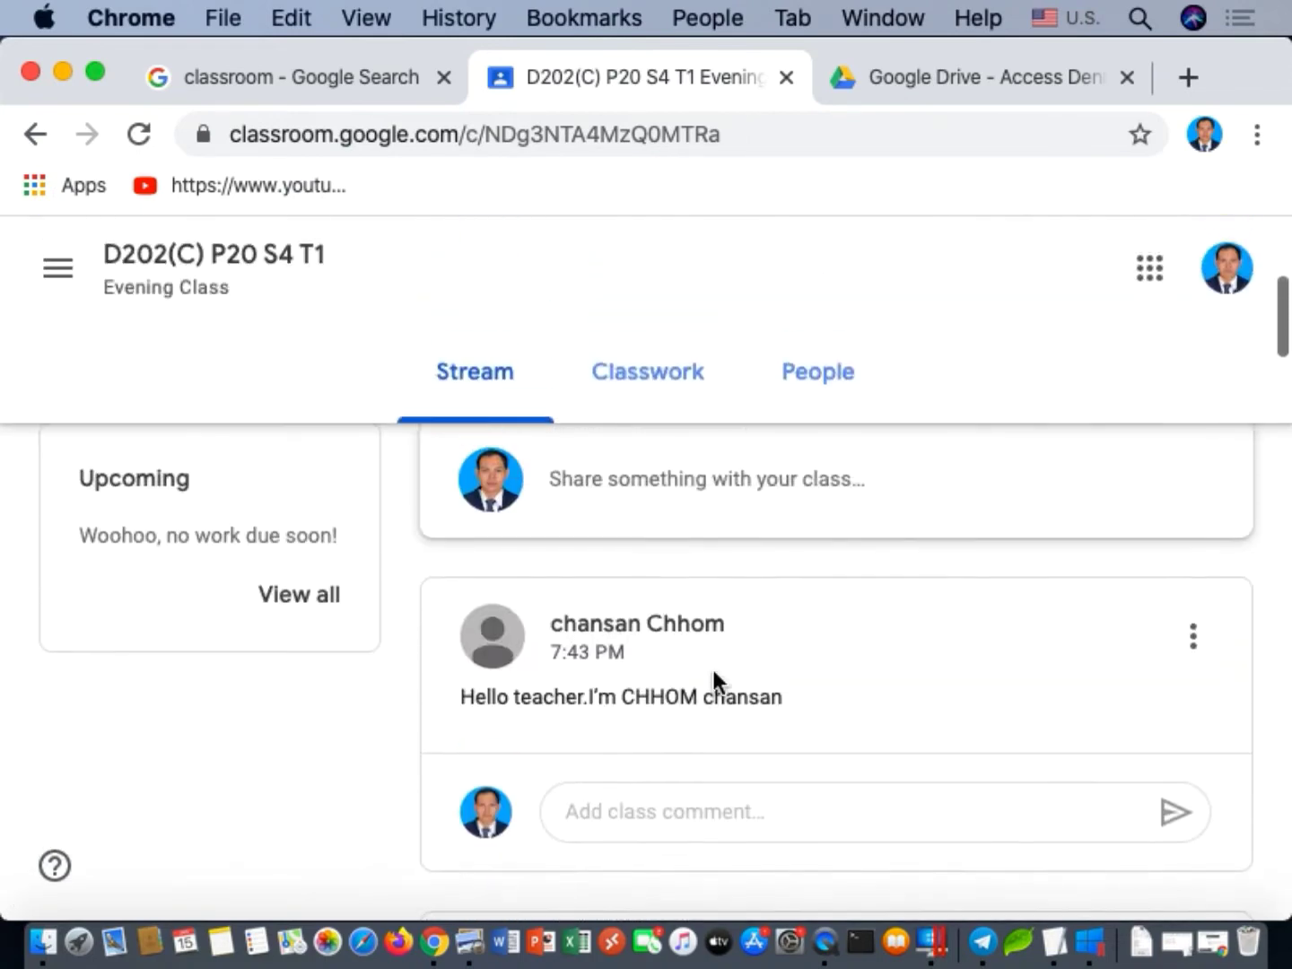
{"action": "scroll", "coordinate": [715, 682], "scroll_direction": "down", "scroll_amount": 3}
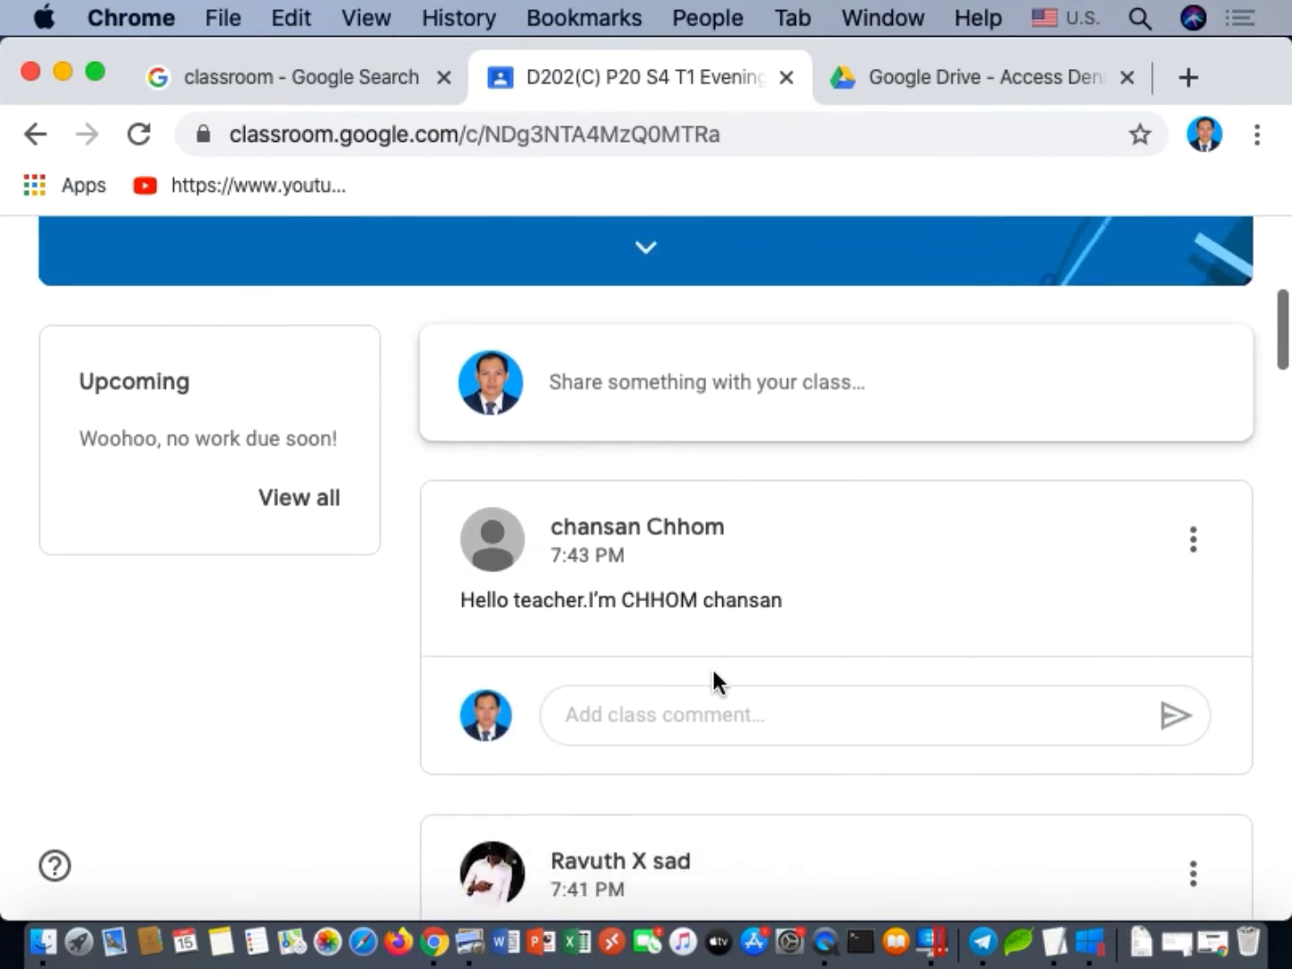
{"action": "scroll", "coordinate": [851, 605], "scroll_direction": "down", "scroll_amount": 15}
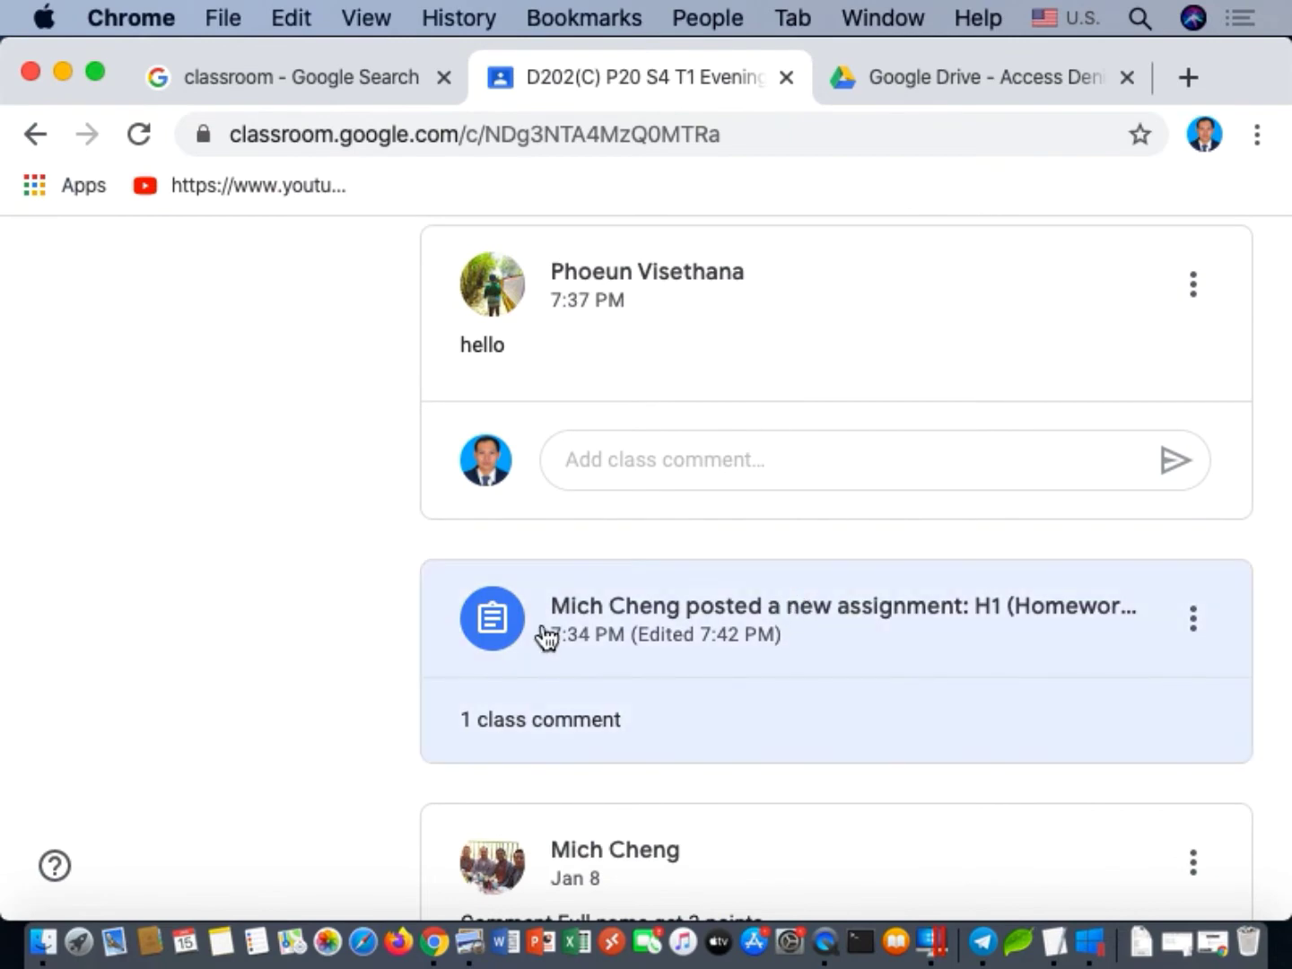
{"action": "scroll", "coordinate": [848, 684], "scroll_direction": "down", "scroll_amount": 5}
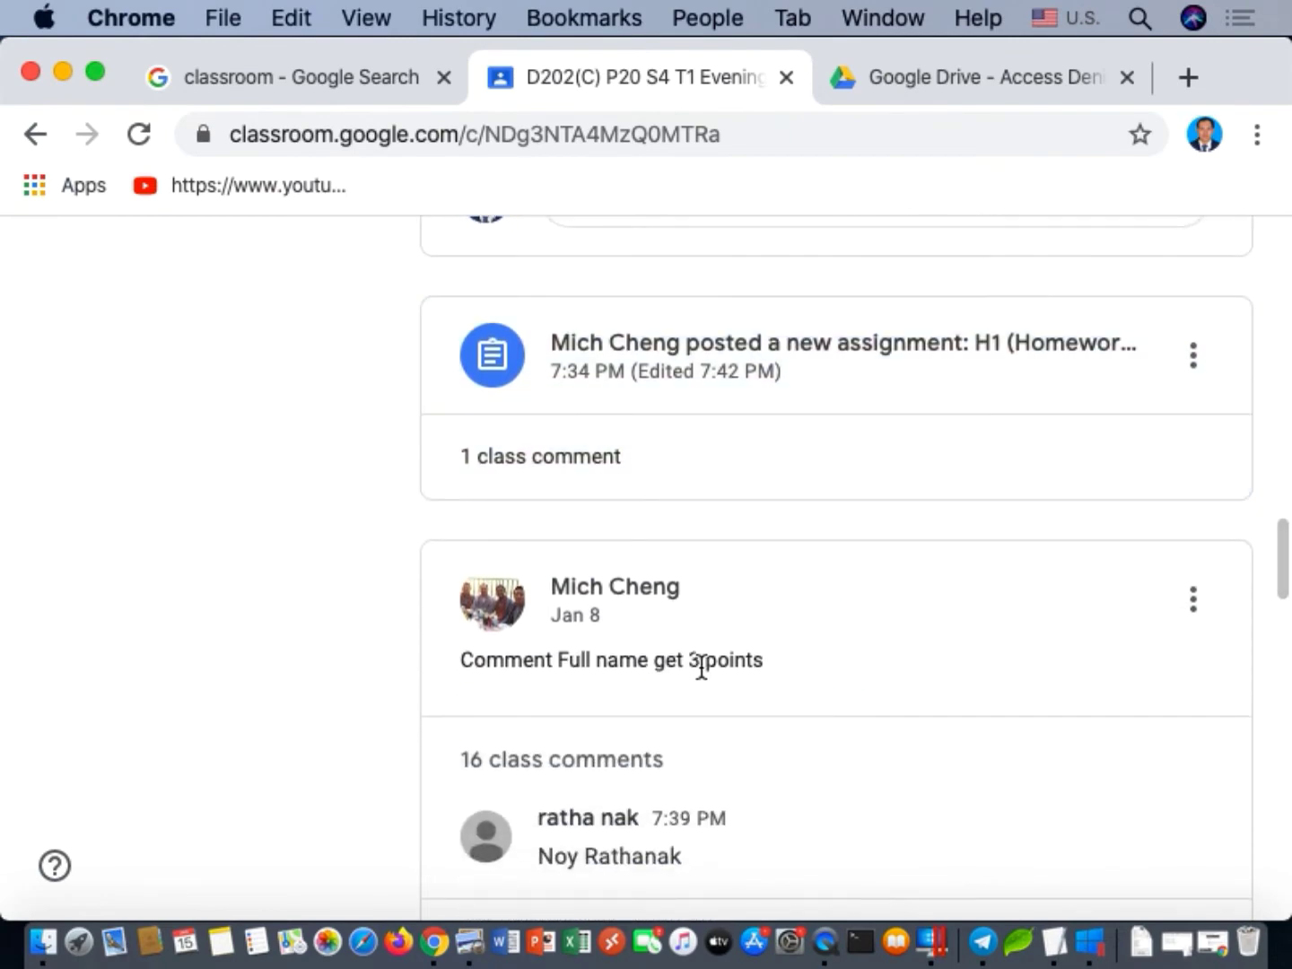
{"action": "scroll", "coordinate": [702, 660], "scroll_direction": "down", "scroll_amount": 5}
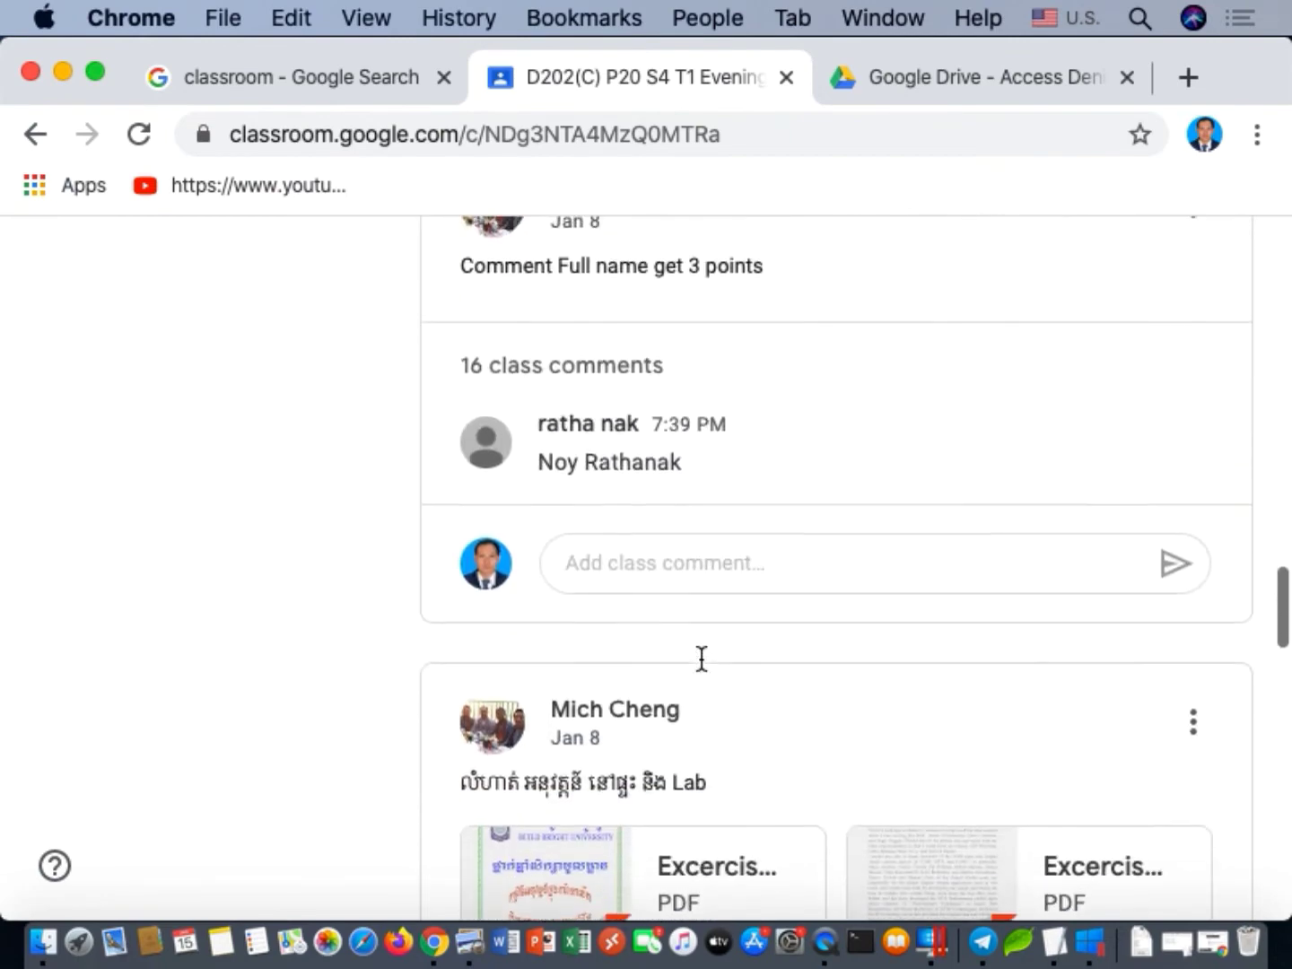
{"action": "scroll", "coordinate": [701, 661], "scroll_direction": "up", "scroll_amount": 3}
{"action": "scroll", "coordinate": [672, 690], "scroll_direction": "up", "scroll_amount": 3}
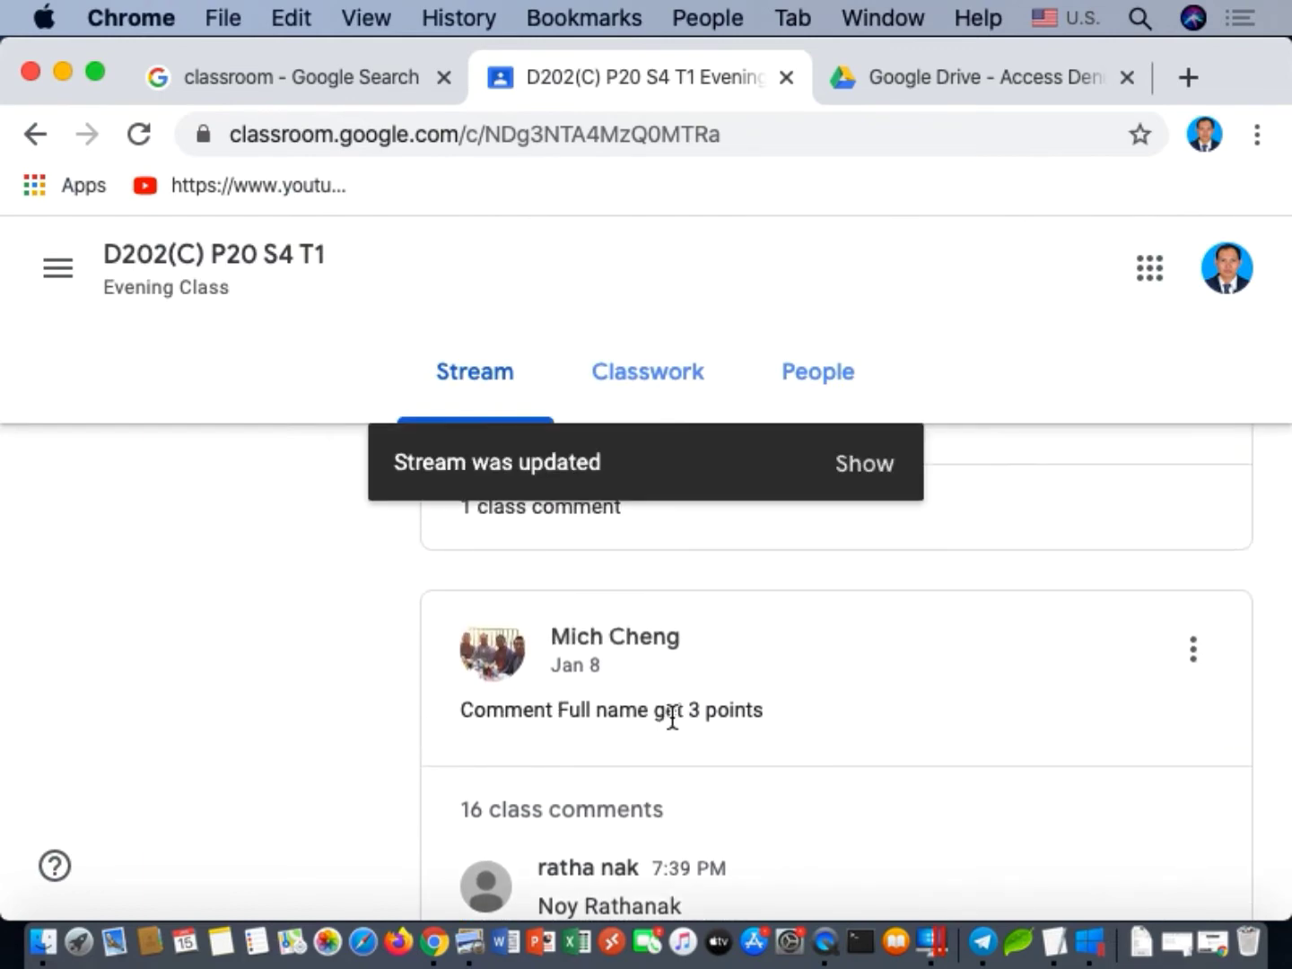
{"action": "scroll", "coordinate": [827, 718], "scroll_direction": "up", "scroll_amount": 4}
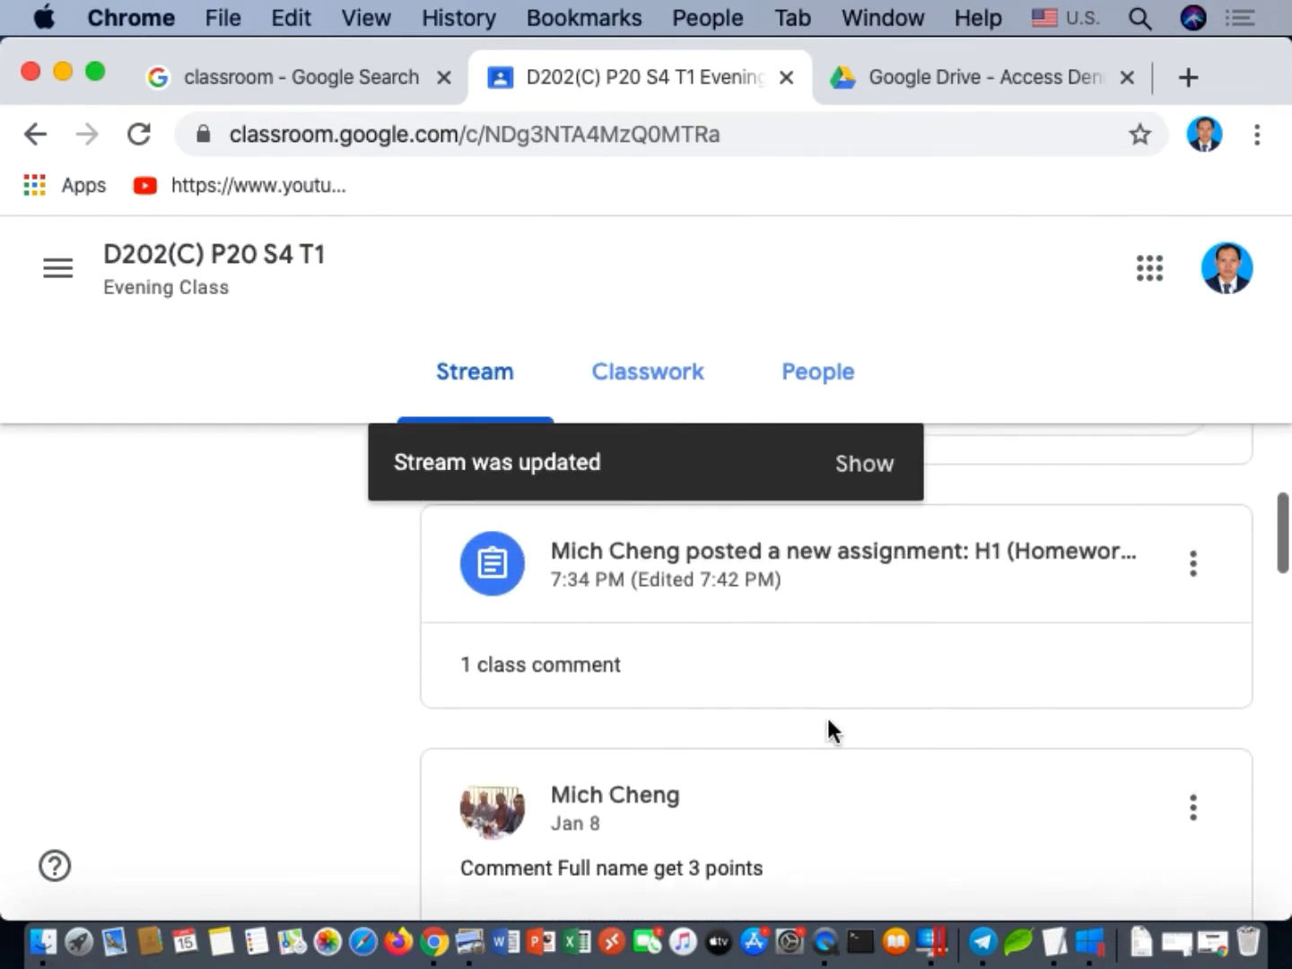
{"action": "scroll", "coordinate": [827, 723], "scroll_direction": "up", "scroll_amount": 10}
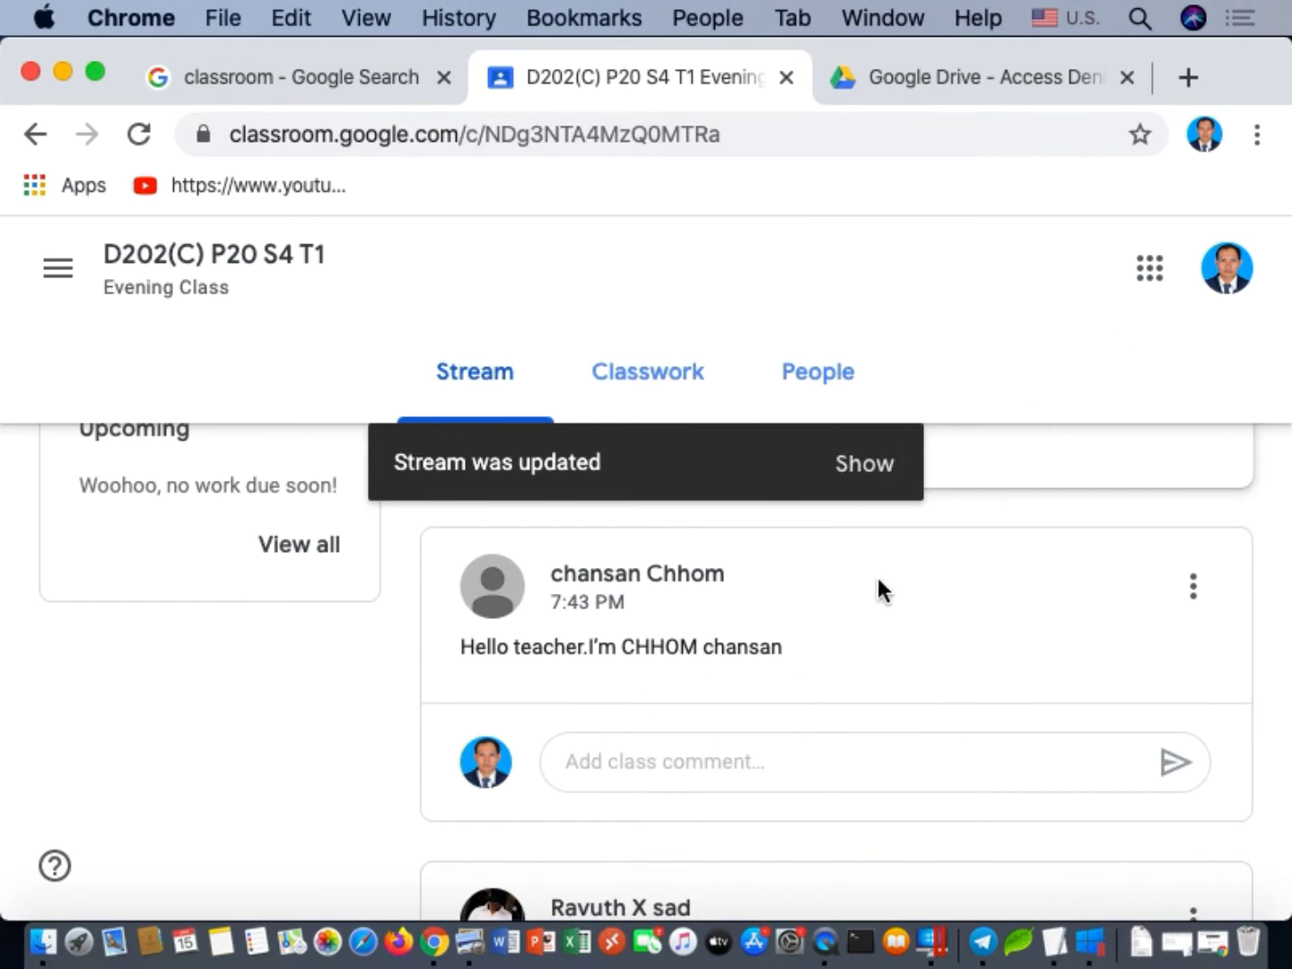
{"action": "scroll", "coordinate": [881, 594], "scroll_direction": "up", "scroll_amount": 3}
{"action": "scroll", "coordinate": [882, 600], "scroll_direction": "up", "scroll_amount": 3}
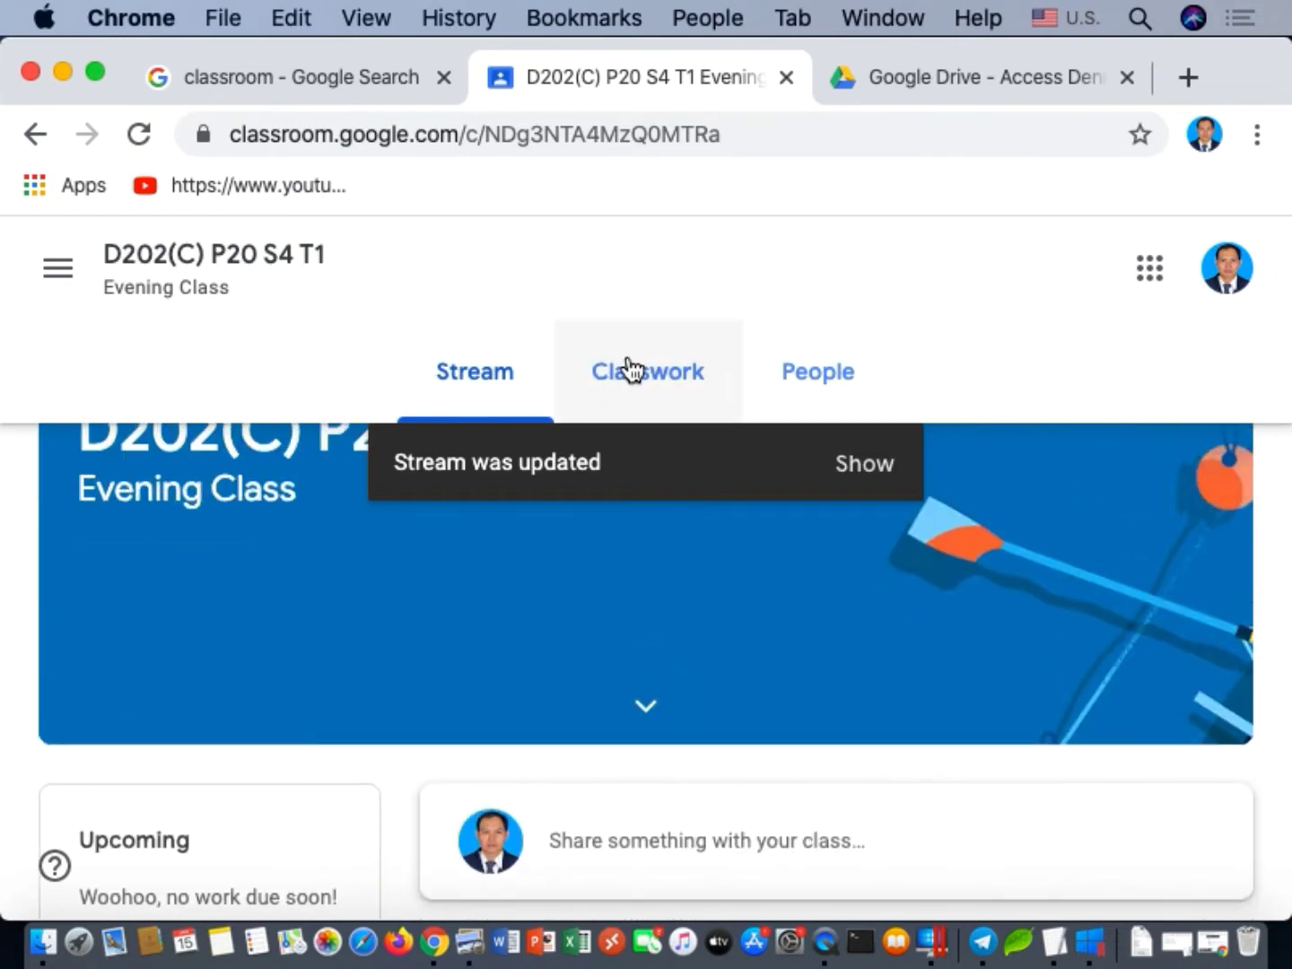
Return to the Classwork page and open the full H1 (Homework1) assignment, dismissing the tips about submitting work
{"action": "left_click", "coordinate": [670, 388]}
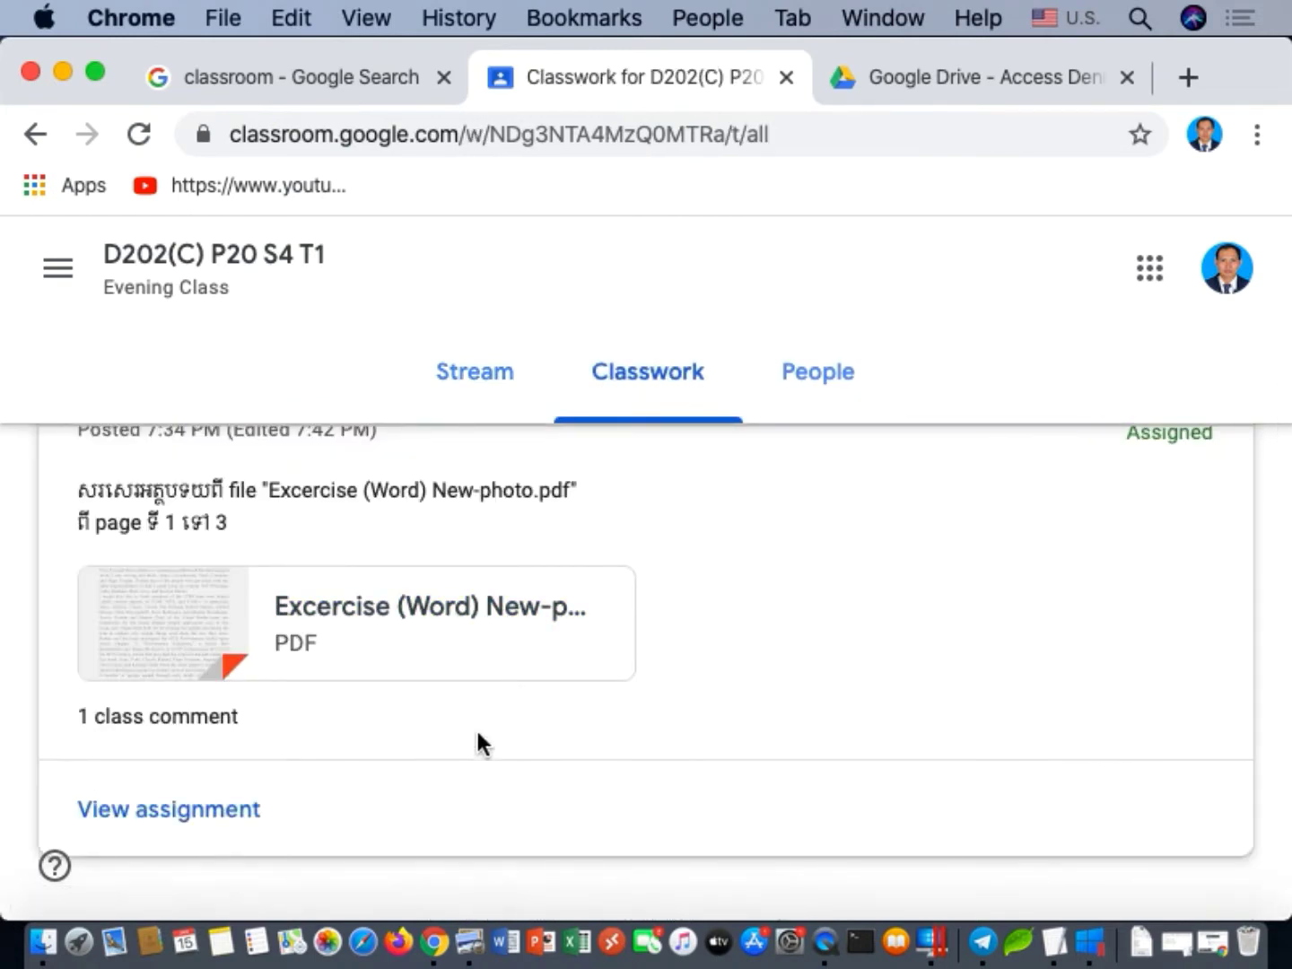
{"action": "scroll", "coordinate": [433, 737], "scroll_direction": "down", "scroll_amount": 1}
{"action": "scroll", "coordinate": [432, 743], "scroll_direction": "up", "scroll_amount": 3}
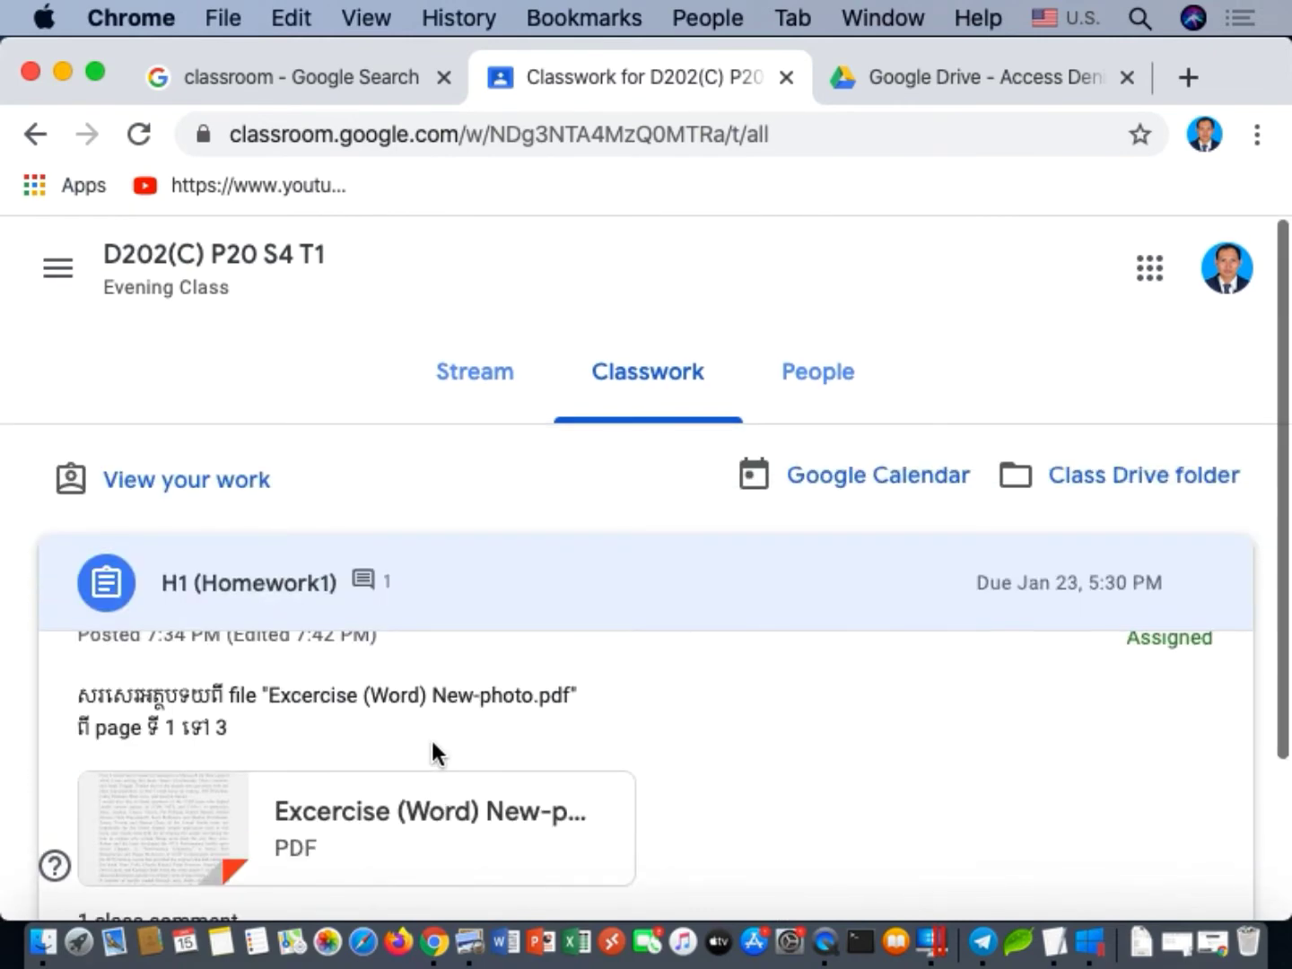
{"action": "scroll", "coordinate": [432, 752], "scroll_direction": "down", "scroll_amount": 4}
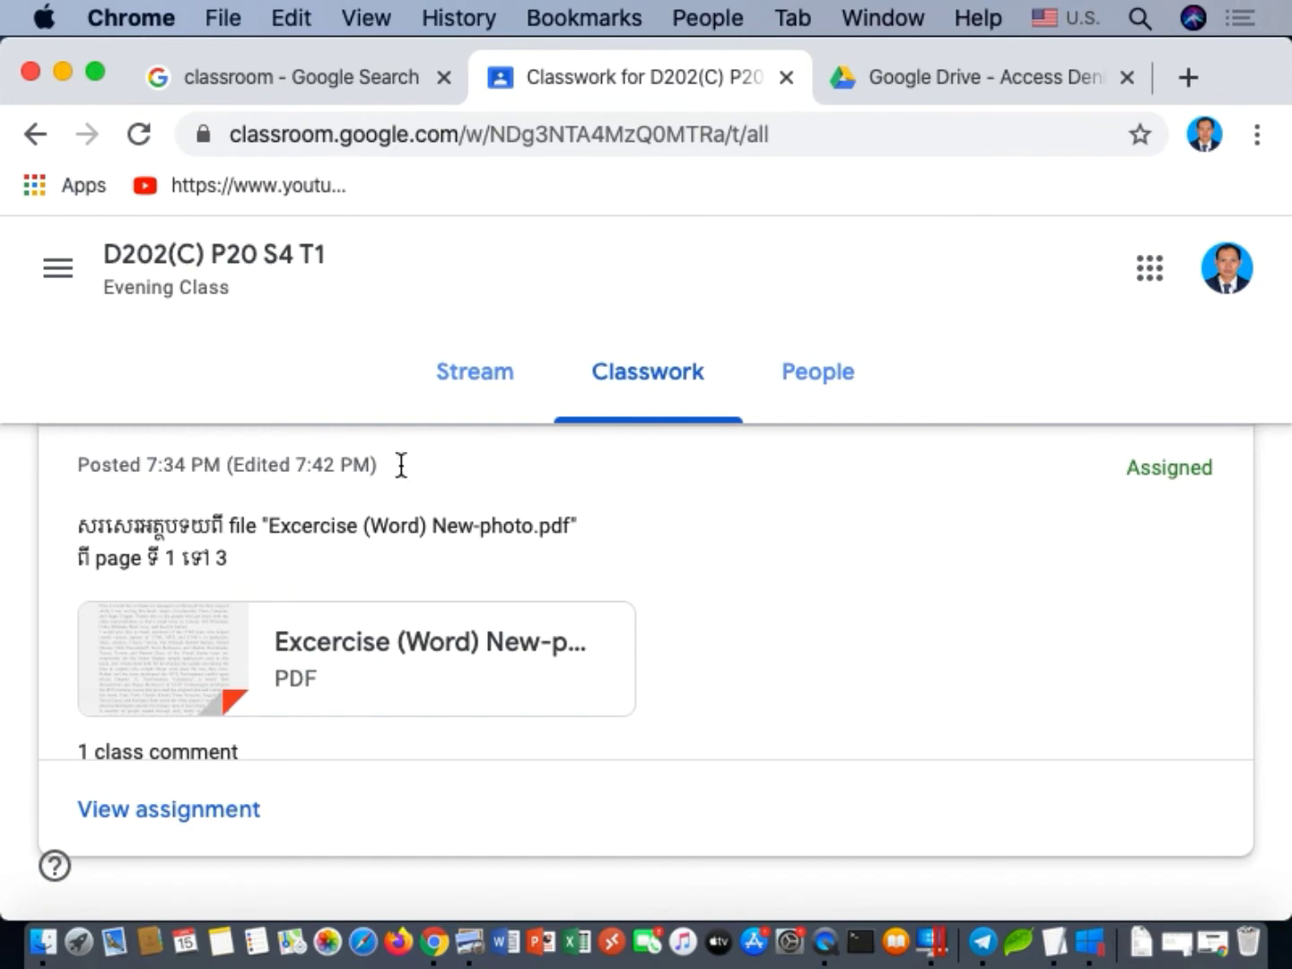
{"action": "scroll", "coordinate": [465, 471], "scroll_direction": "down", "scroll_amount": 1}
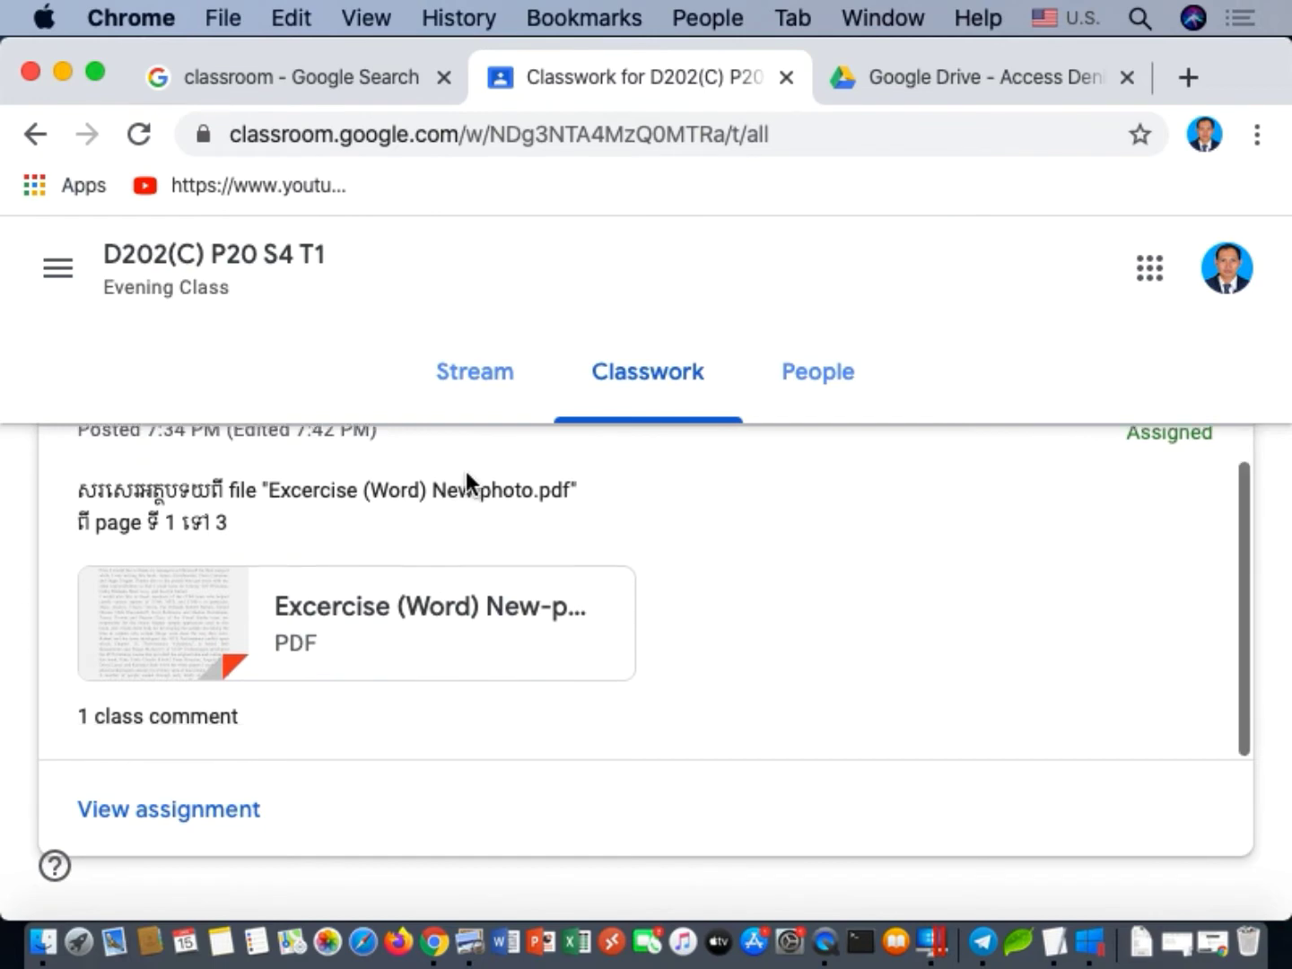
{"action": "left_click", "coordinate": [206, 821]}
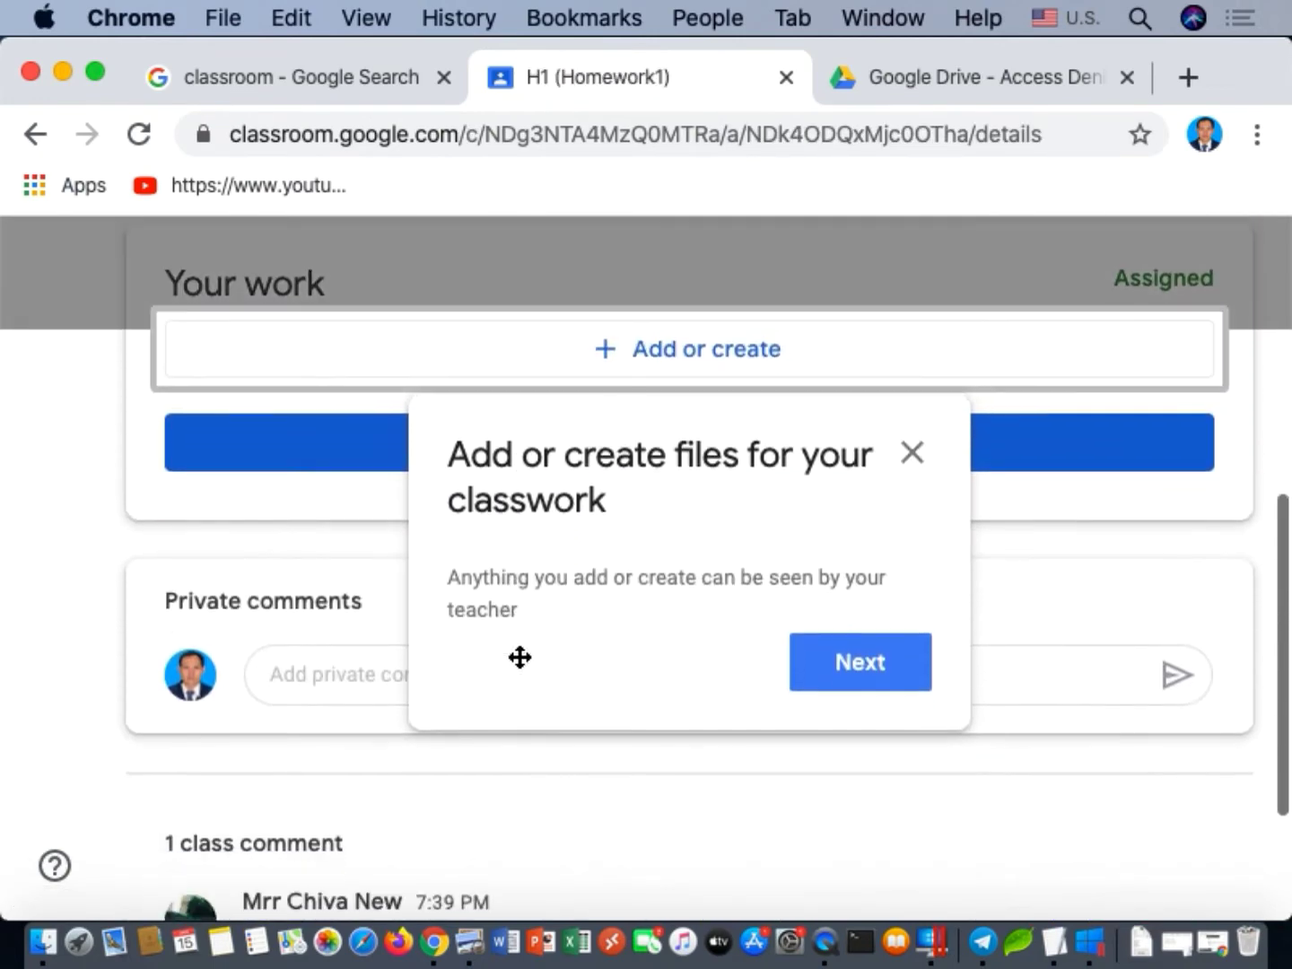
{"action": "left_click", "coordinate": [855, 683]}
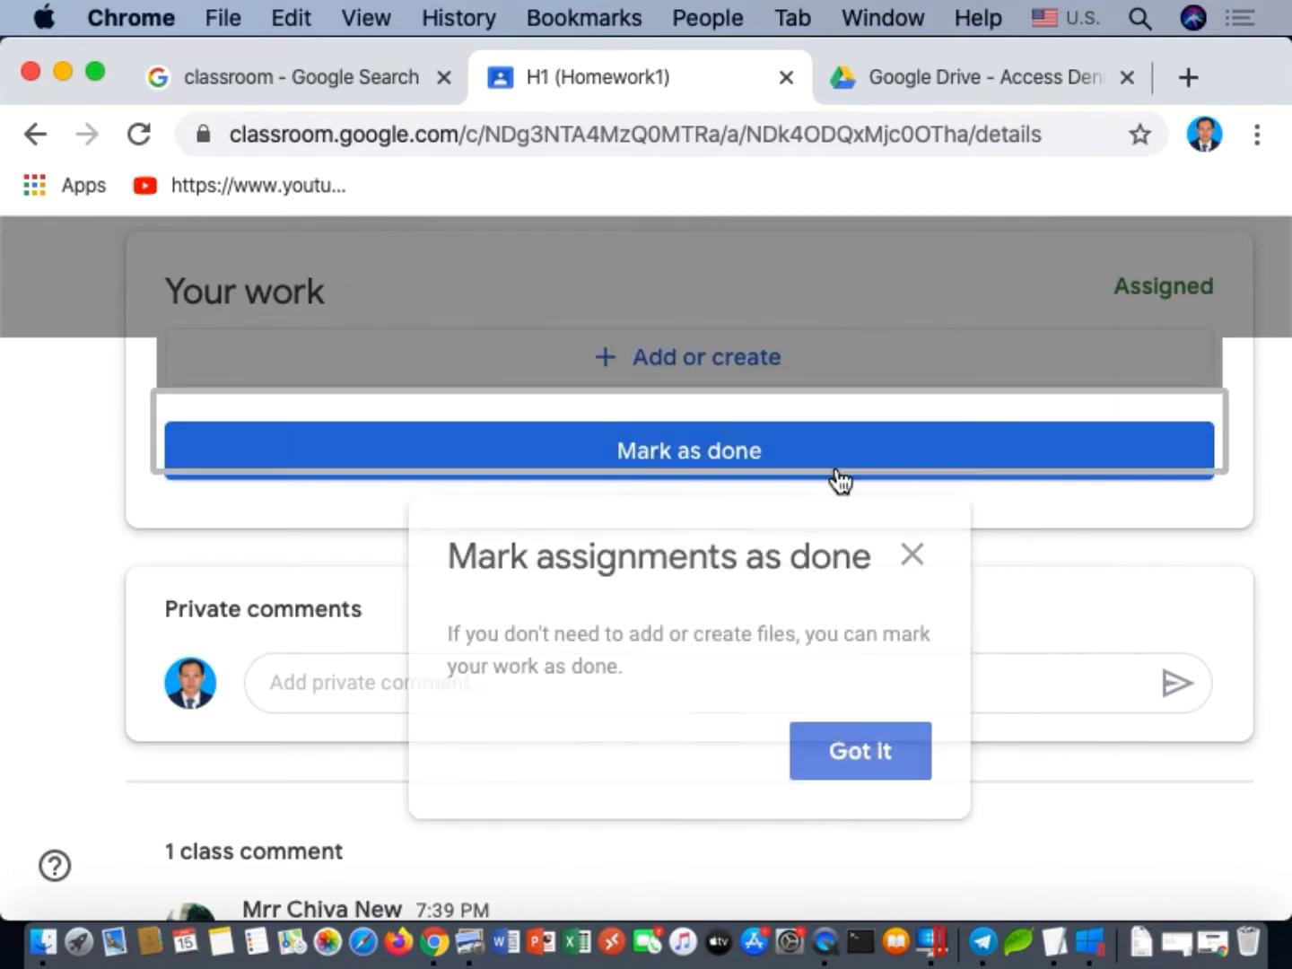
{"action": "left_click", "coordinate": [881, 834]}
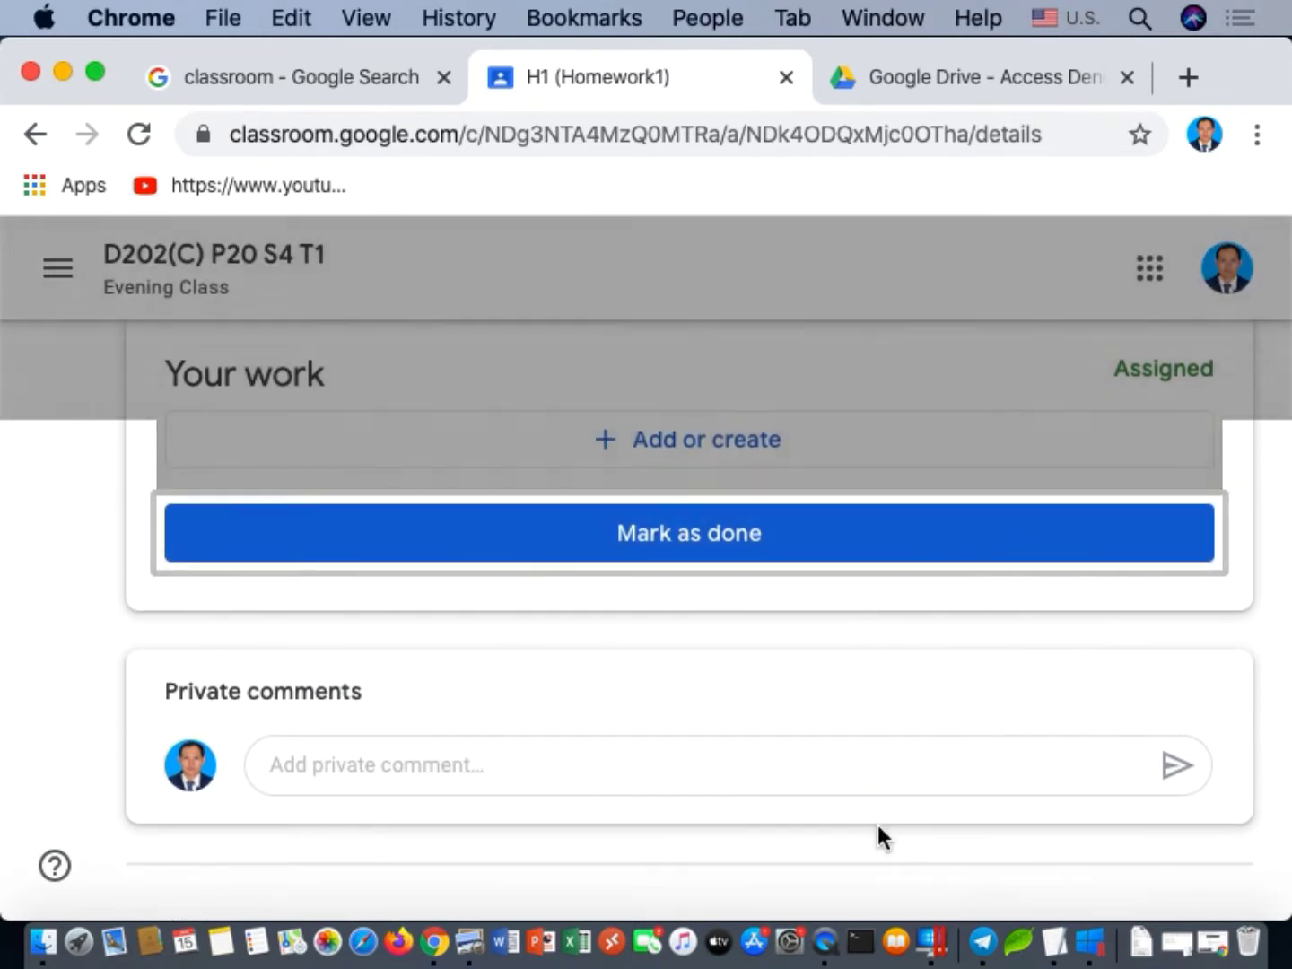
Reduce the assignment page's zoom and open the device file chooser to add a file to the H1 (Homework1) work
{"action": "scroll", "coordinate": [505, 758], "scroll_direction": "up", "scroll_amount": 5}
{"action": "scroll", "coordinate": [505, 763], "scroll_direction": "down", "scroll_amount": 4}
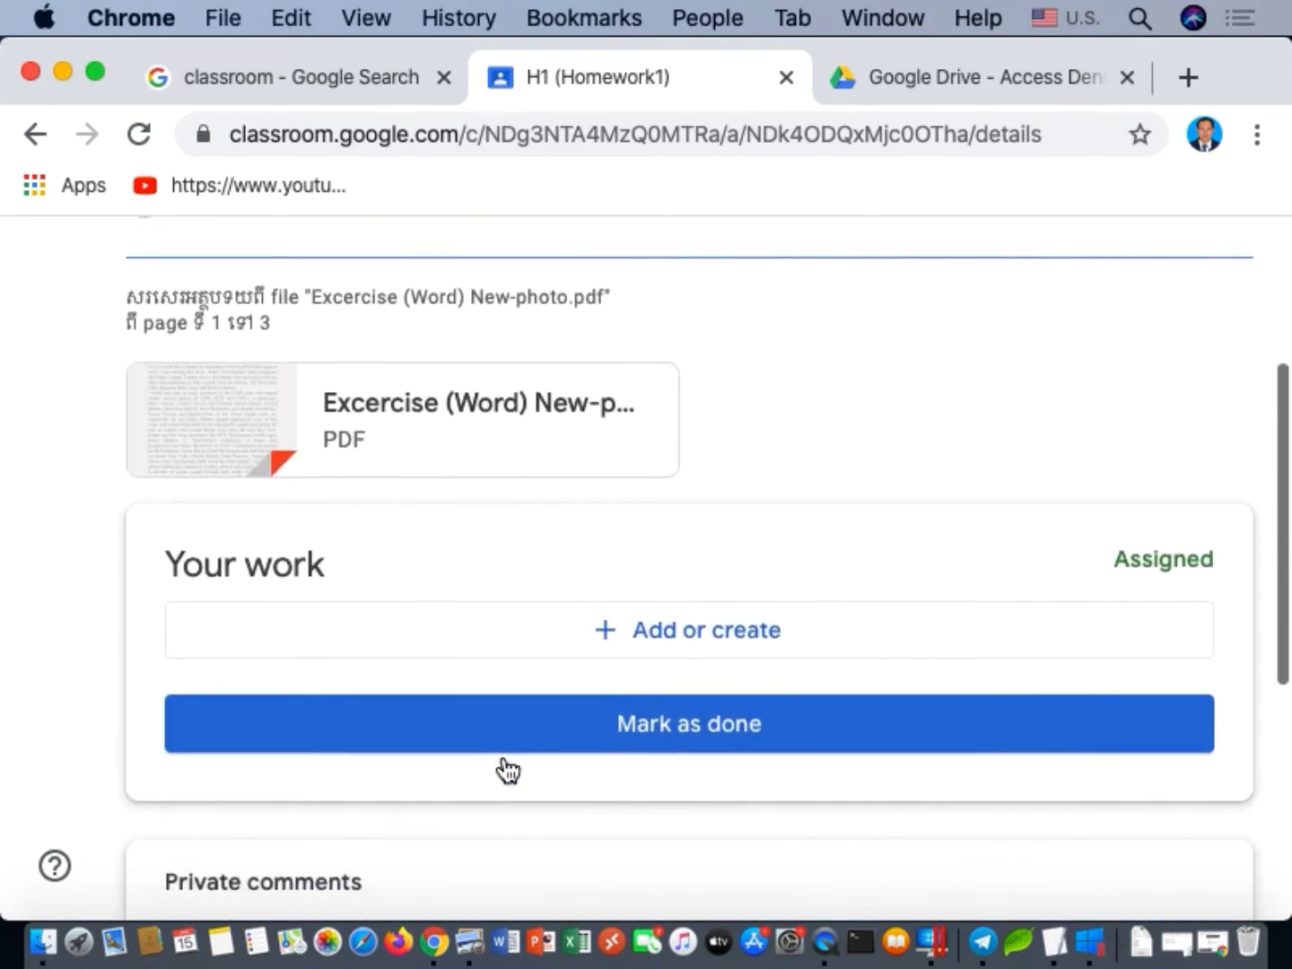
{"action": "key", "text": "super+minus"}
{"action": "key", "text": "super+minus"}
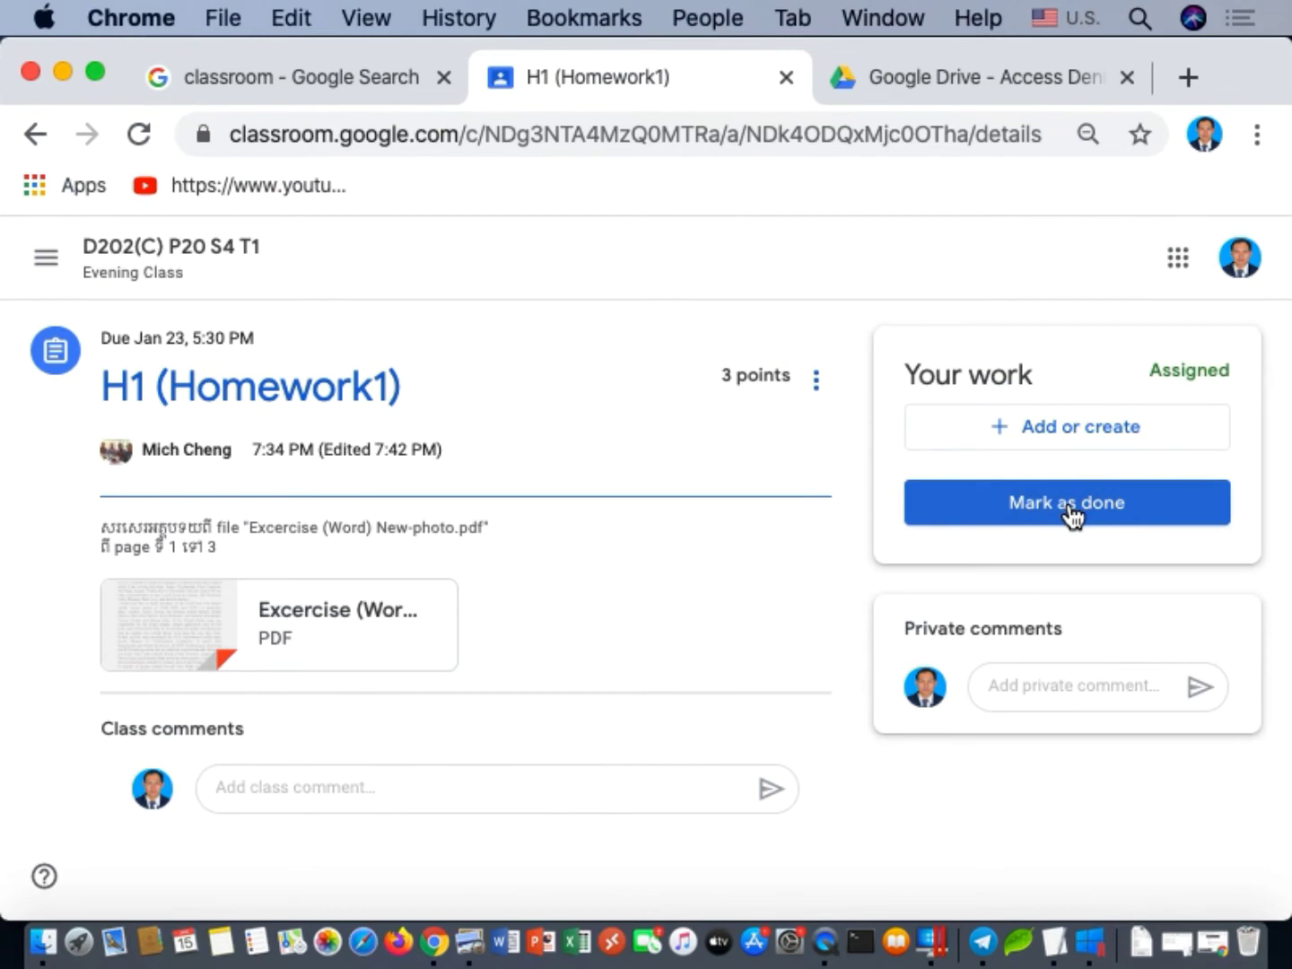
{"action": "left_click", "coordinate": [1121, 437]}
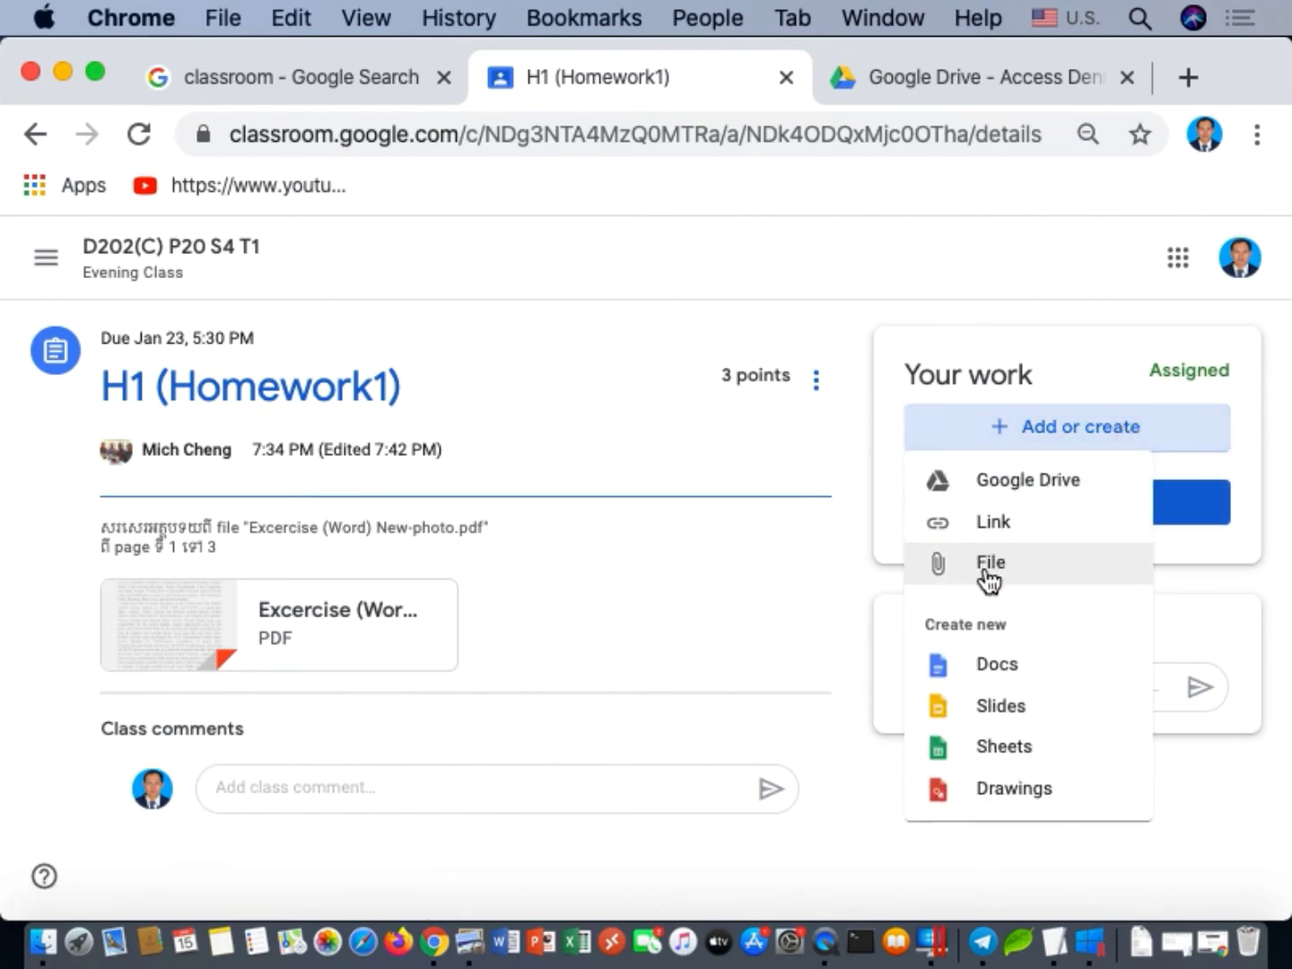
{"action": "left_click", "coordinate": [1100, 432]}
{"action": "left_click", "coordinate": [1099, 432]}
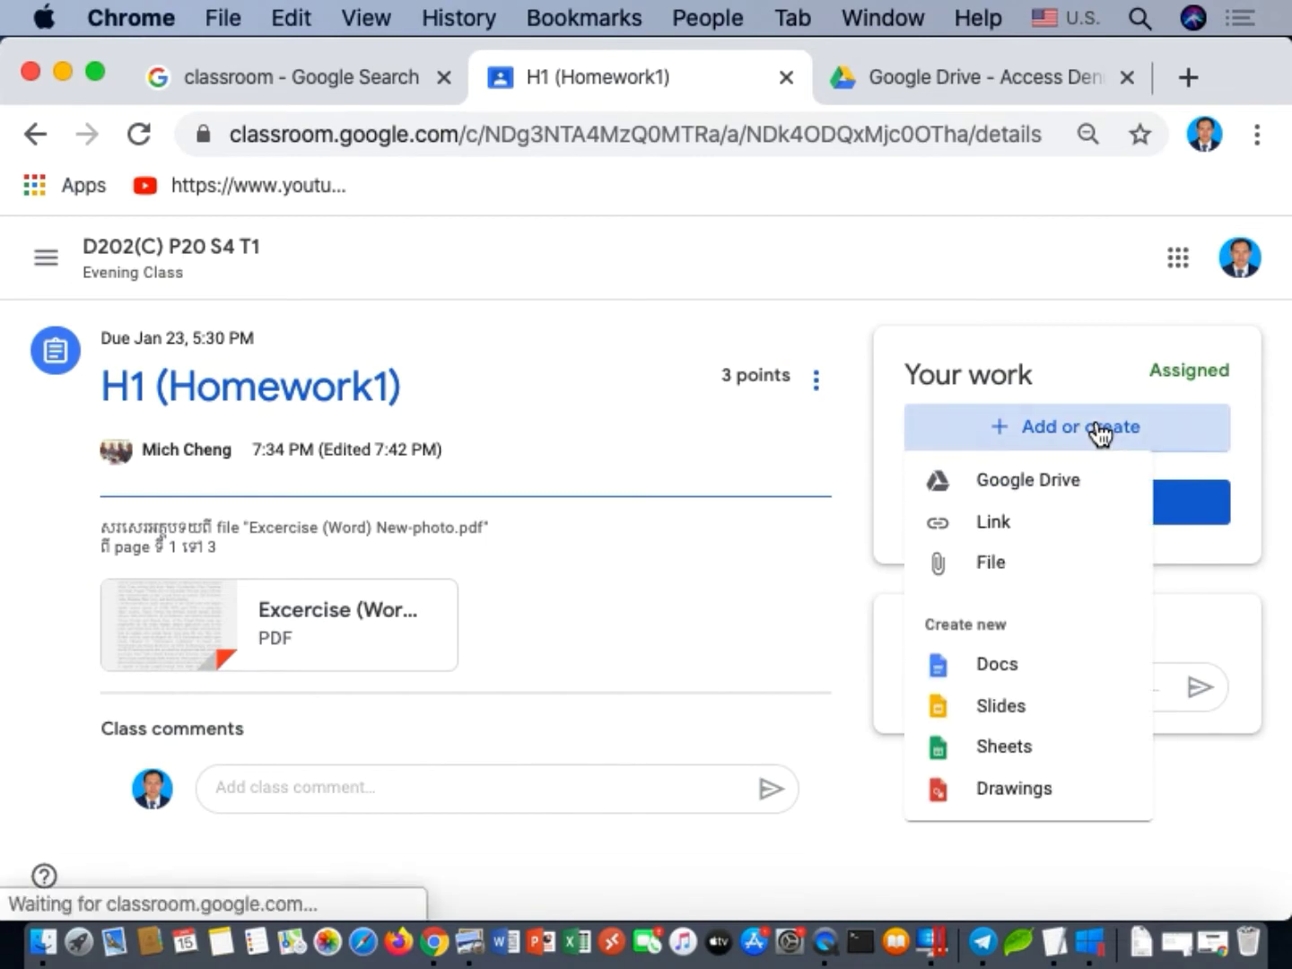
{"action": "left_click", "coordinate": [1026, 571]}
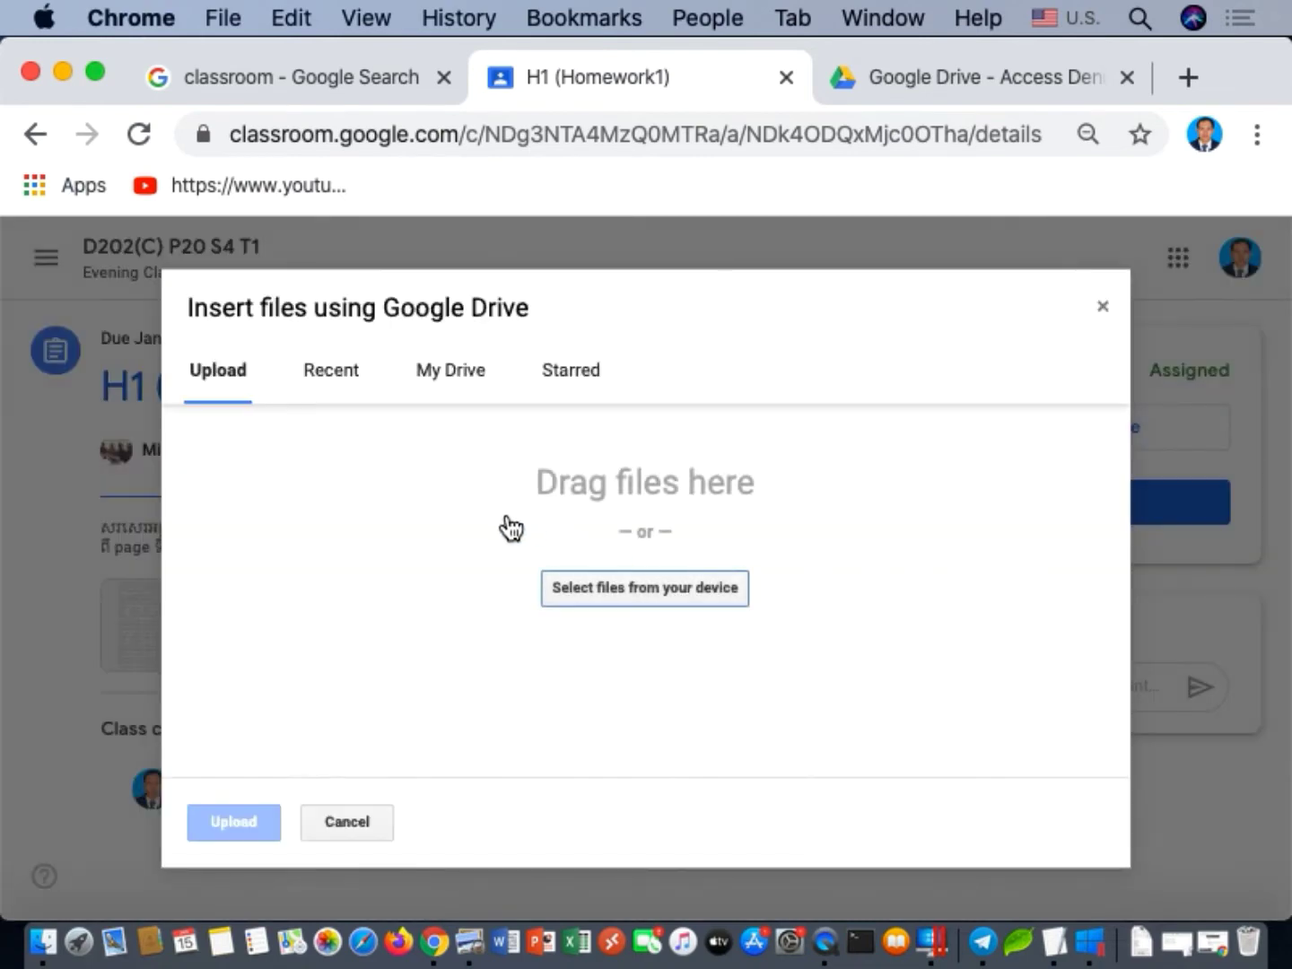
{"action": "left_click", "coordinate": [609, 599]}
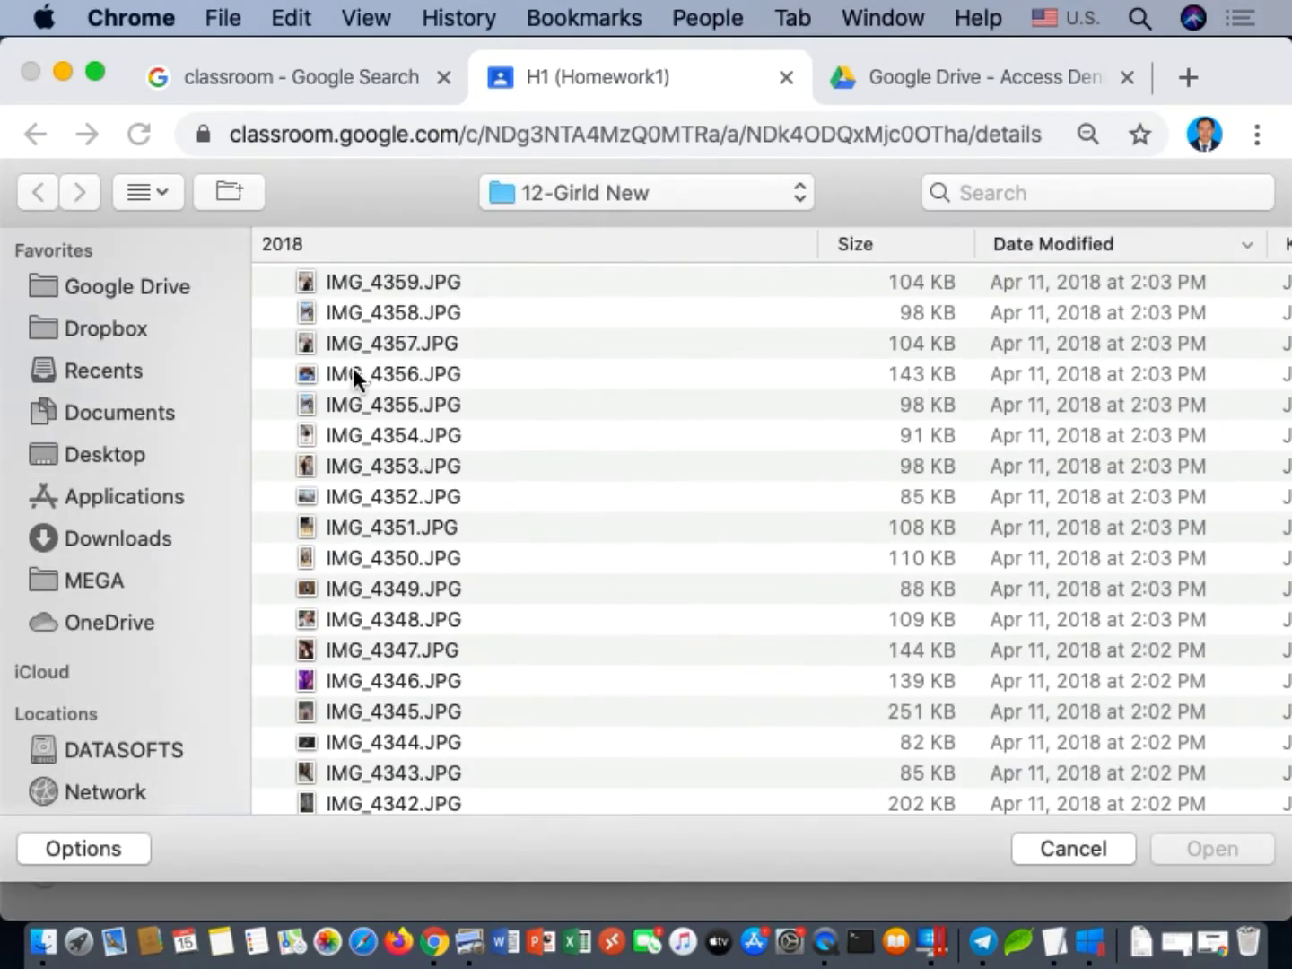
Choose the Me Info file from the teacher's own-name folder in Dropbox and upload it as the homework attachment
{"action": "left_click", "coordinate": [107, 329]}
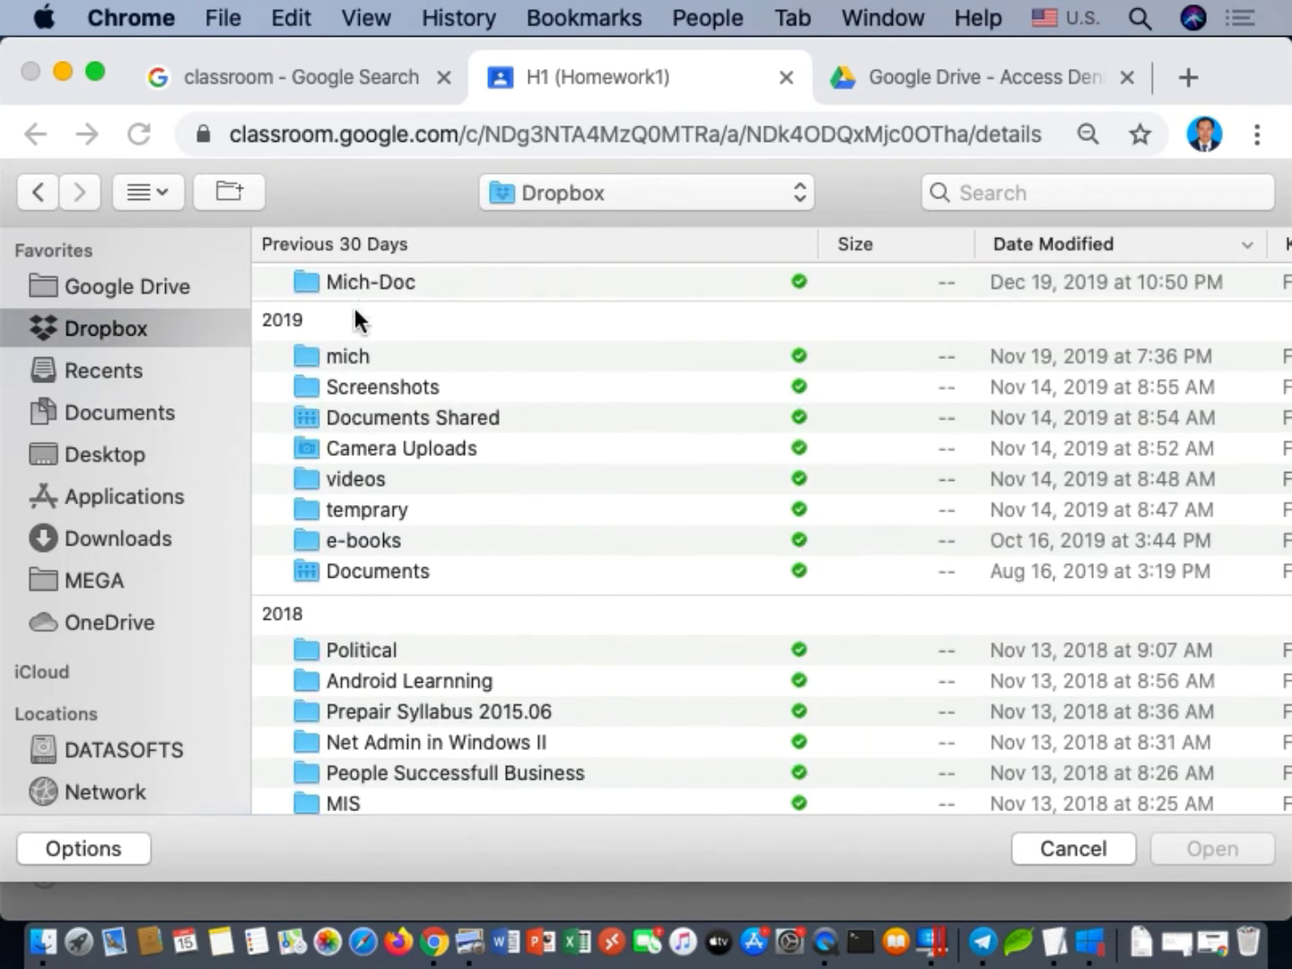
{"action": "double_click", "coordinate": [346, 356]}
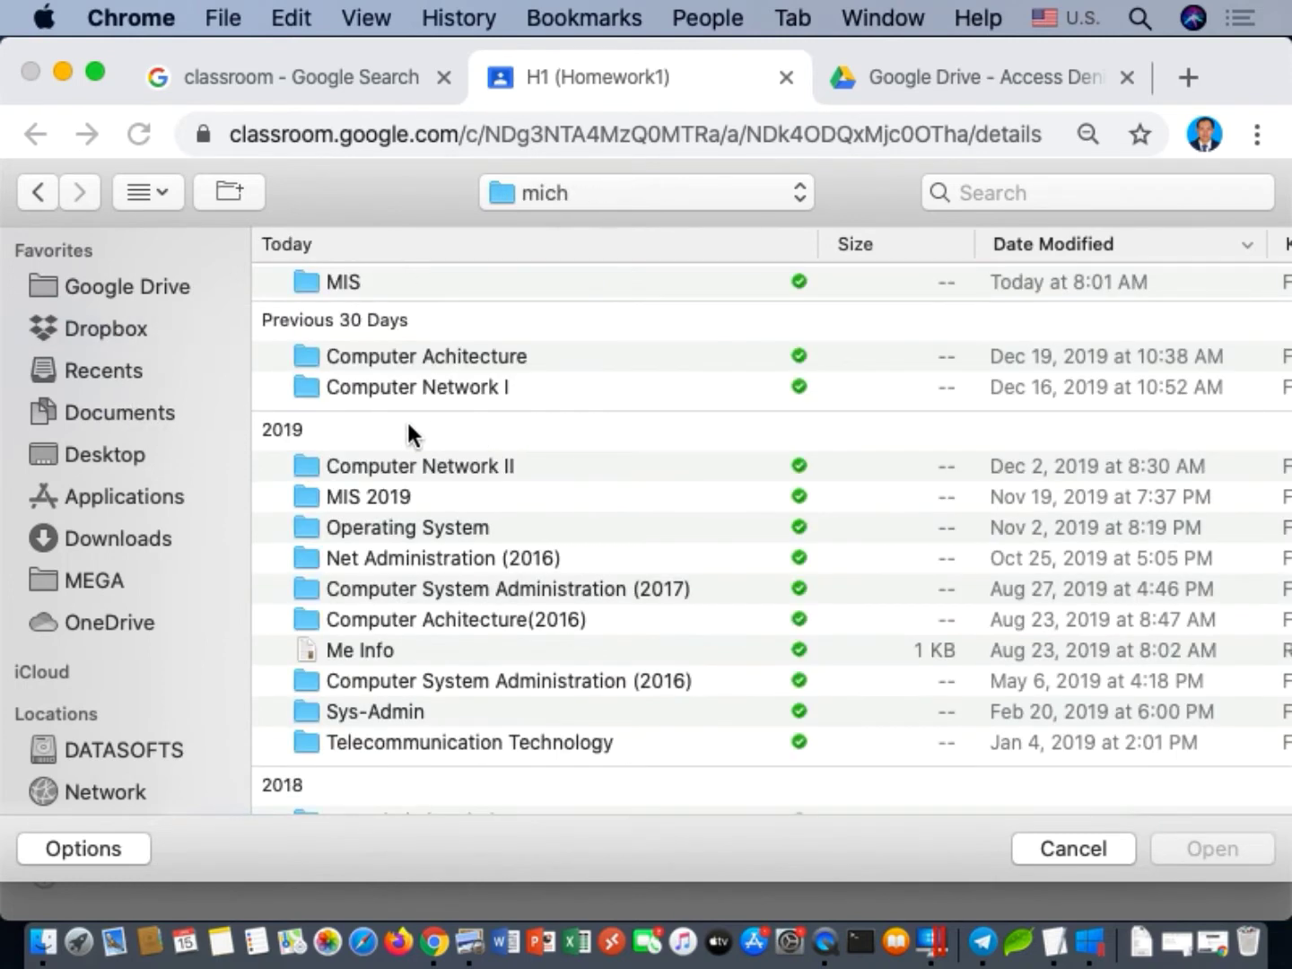
{"action": "scroll", "coordinate": [387, 529], "scroll_direction": "down", "scroll_amount": 10}
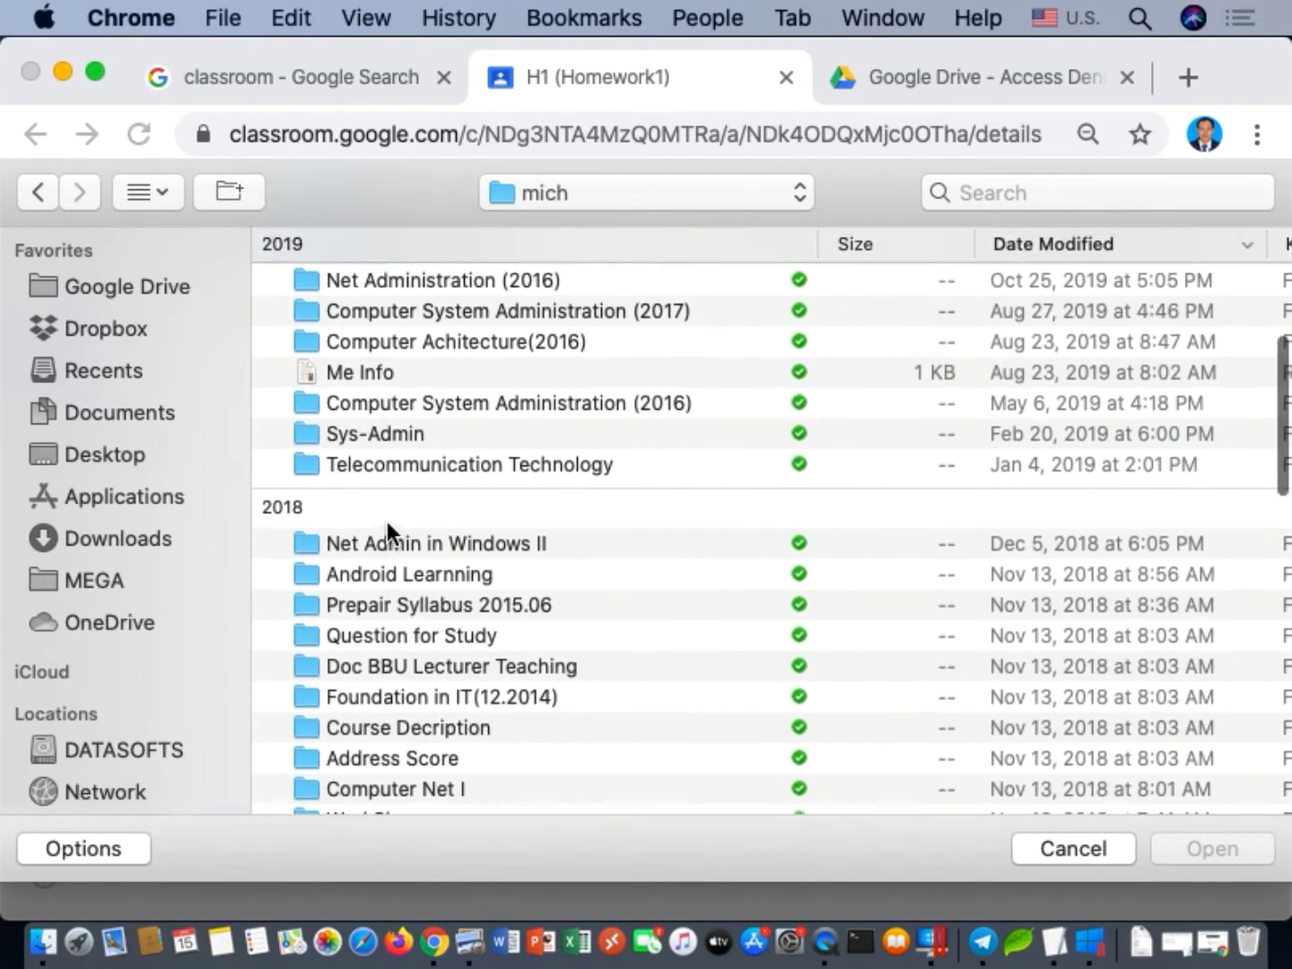
{"action": "scroll", "coordinate": [386, 528], "scroll_direction": "up", "scroll_amount": 5}
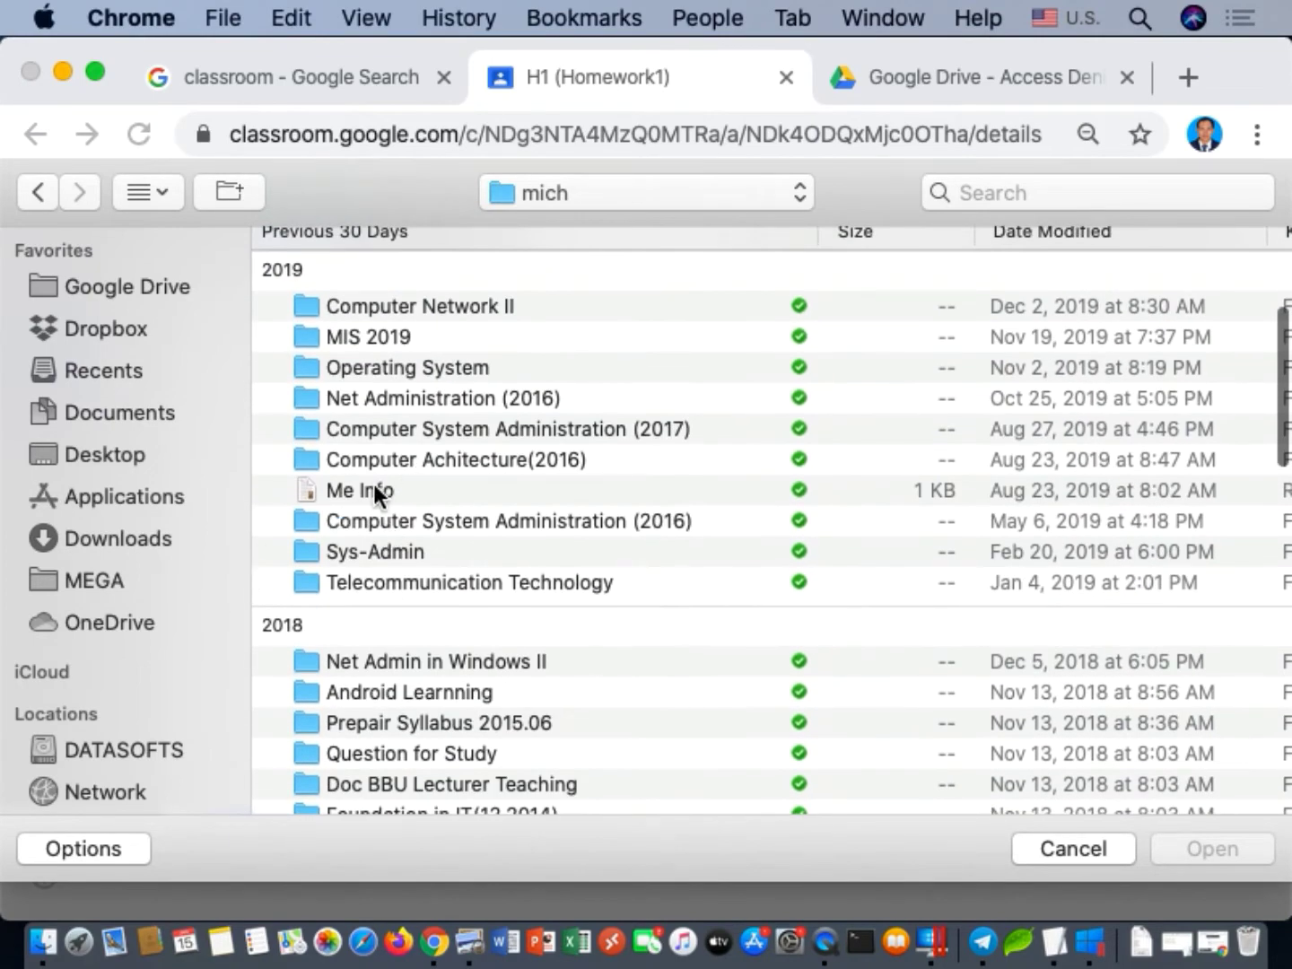
{"action": "left_click", "coordinate": [377, 485]}
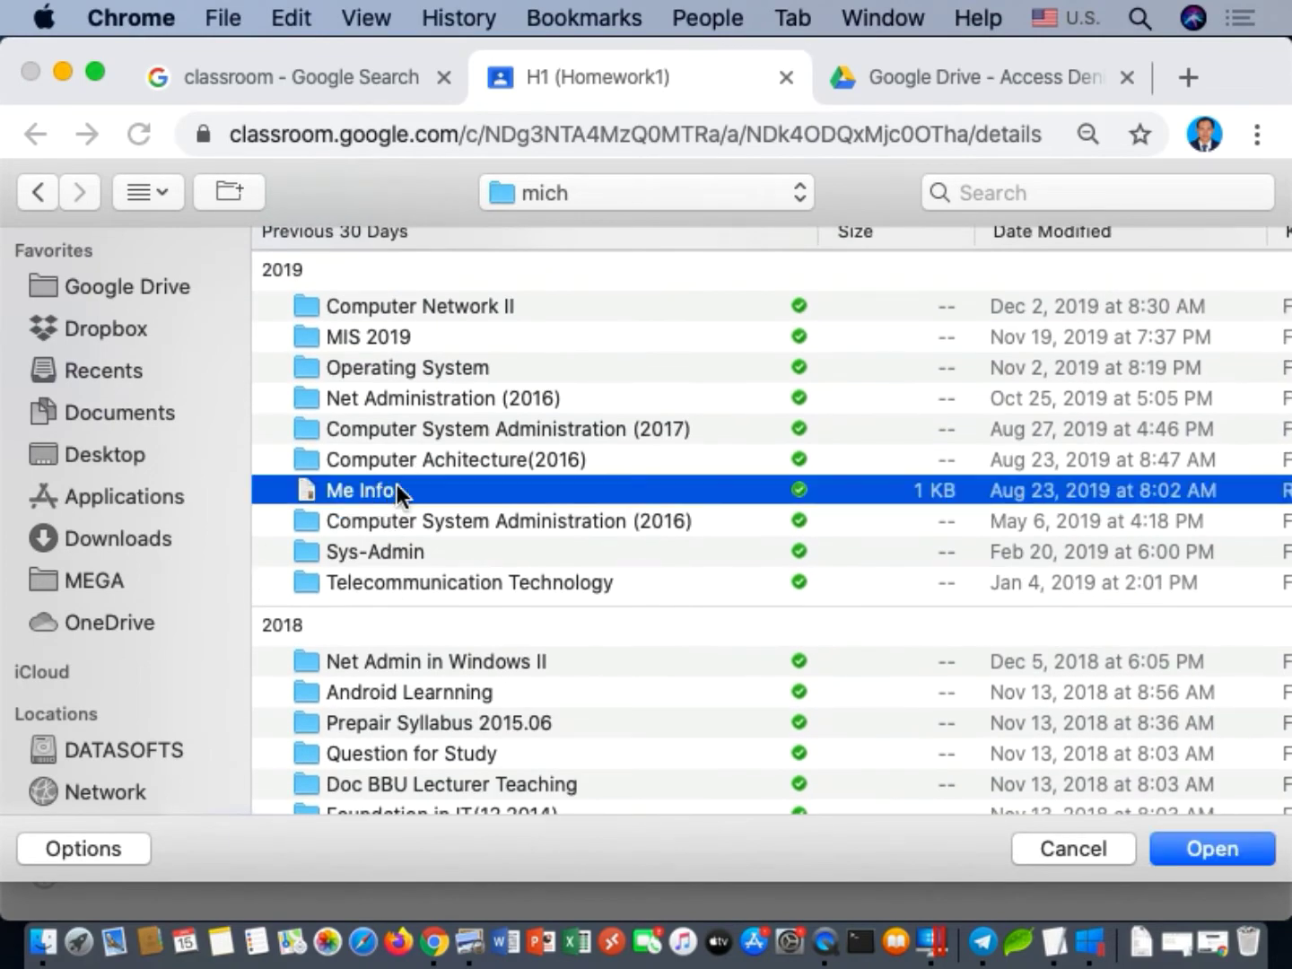
{"action": "left_click", "coordinate": [1193, 845]}
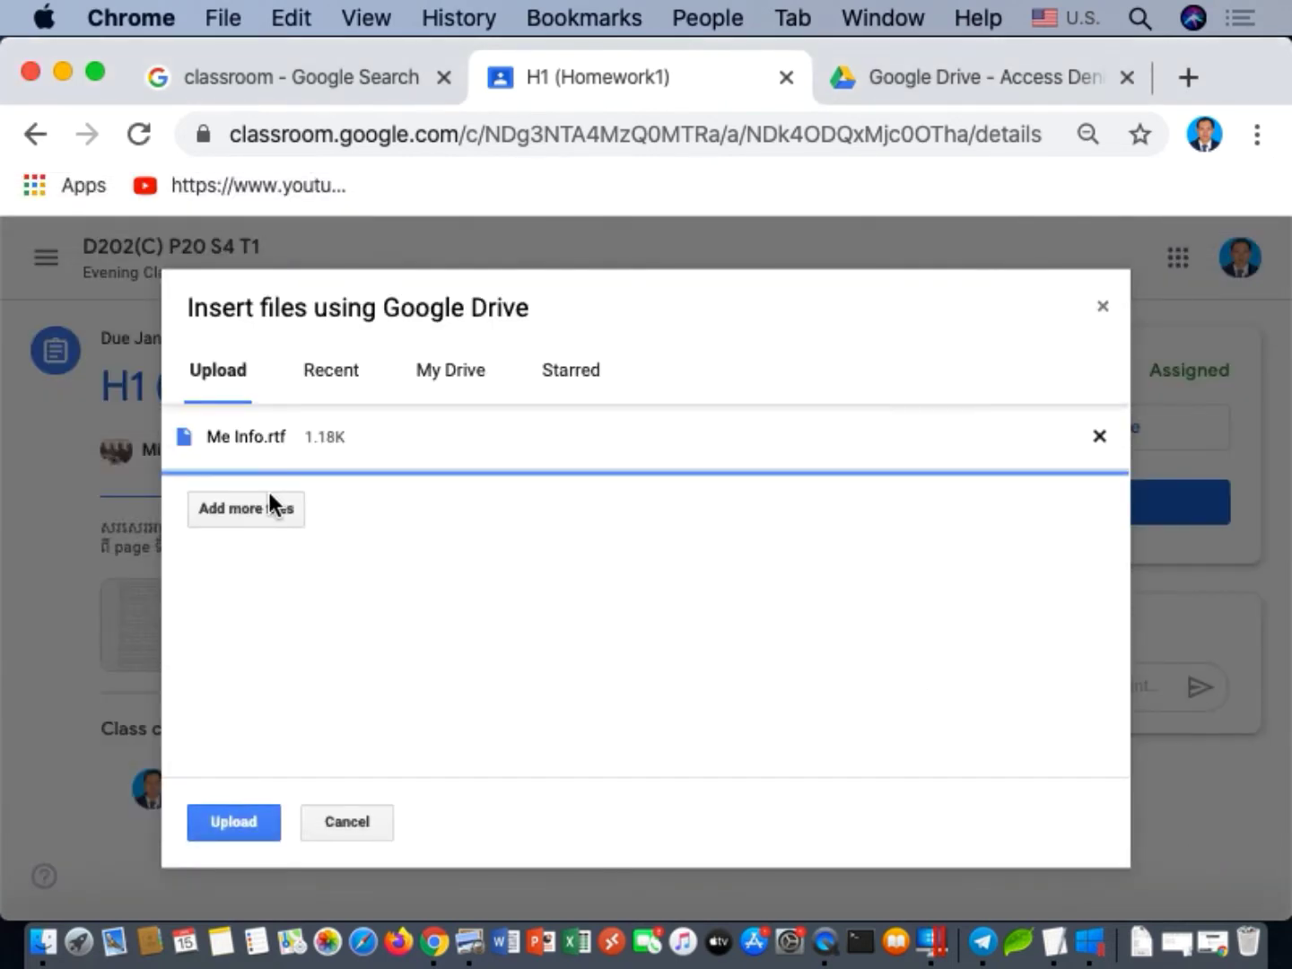
{"action": "left_click", "coordinate": [229, 827]}
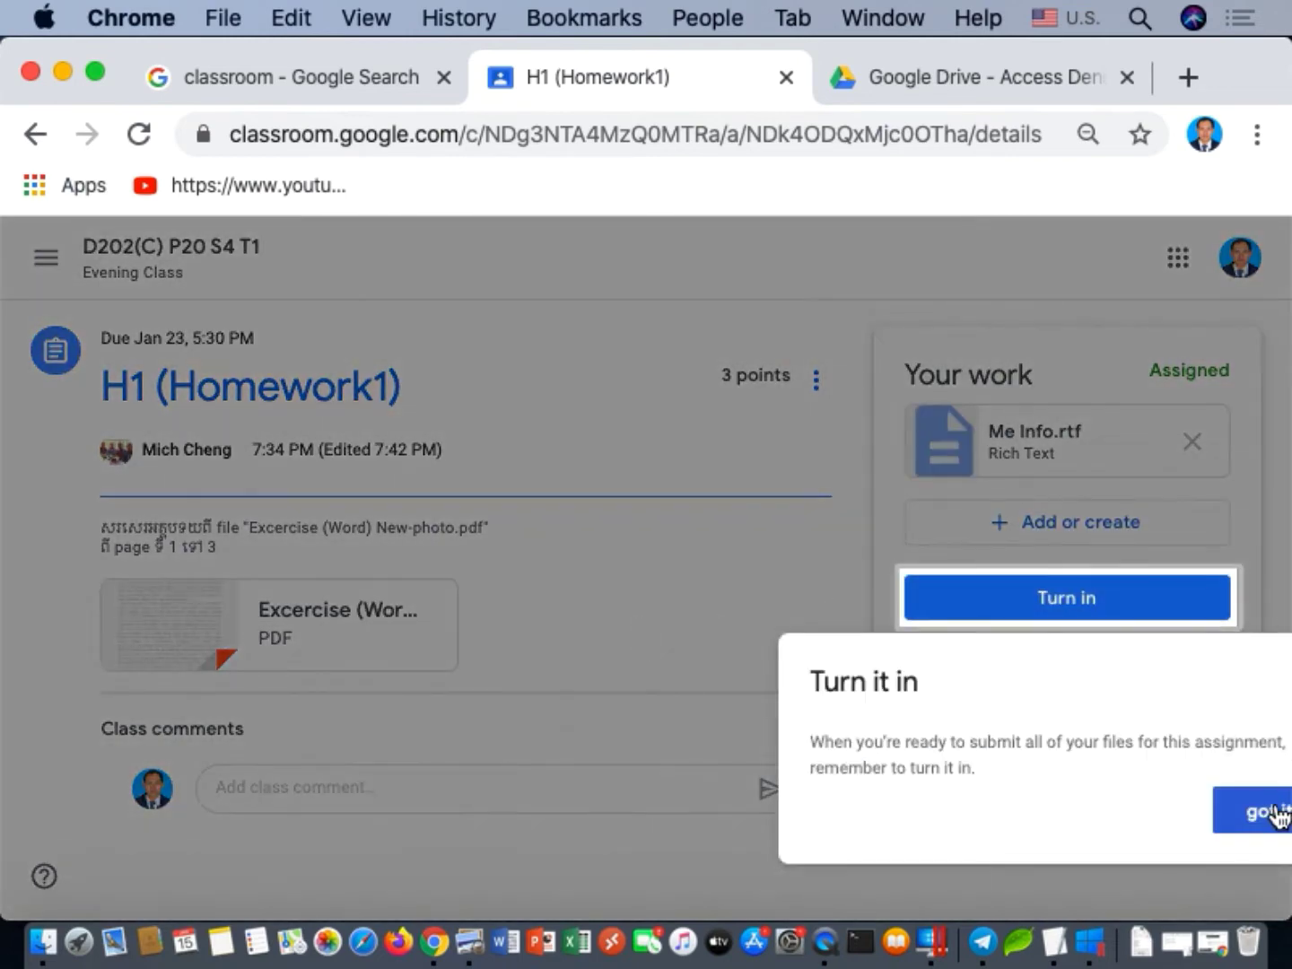
Dismiss the submission tip and turn in Me Info.rtf for H1 (Homework1), confirming the submission
{"action": "left_click", "coordinate": [1273, 815]}
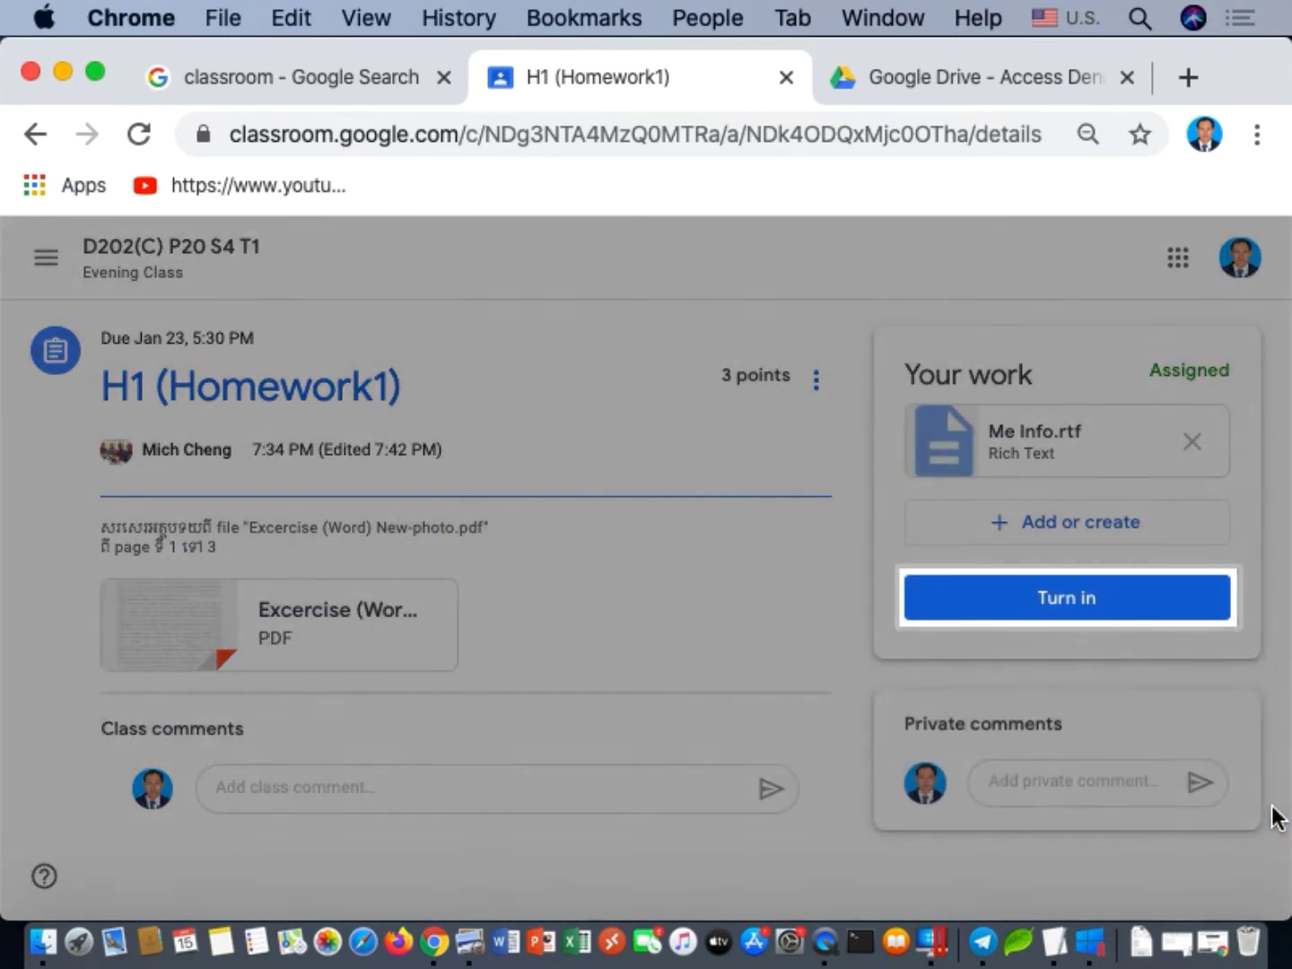
{"action": "left_click", "coordinate": [1059, 602]}
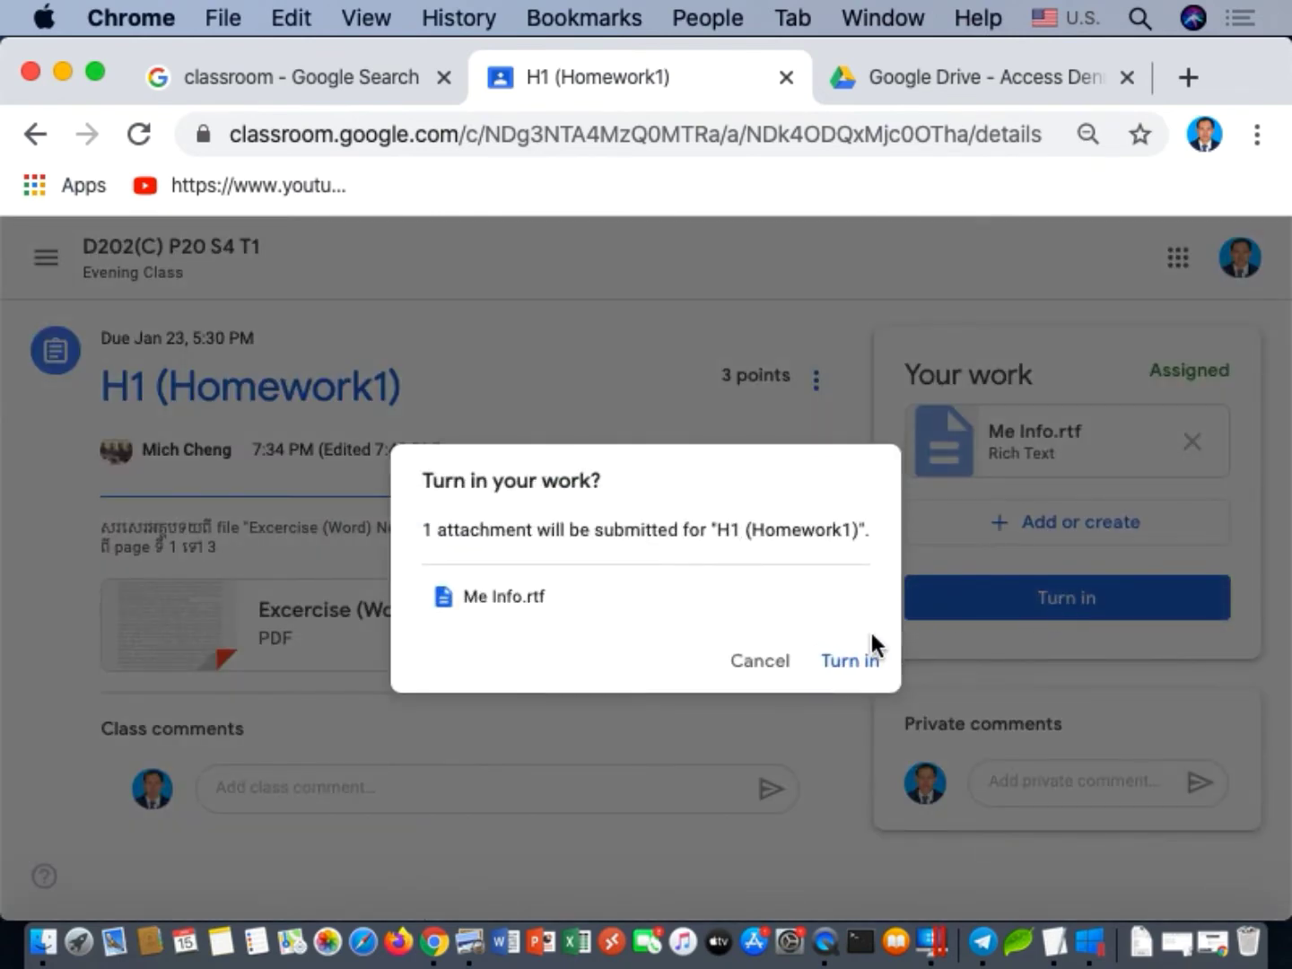
{"action": "left_click", "coordinate": [852, 662]}
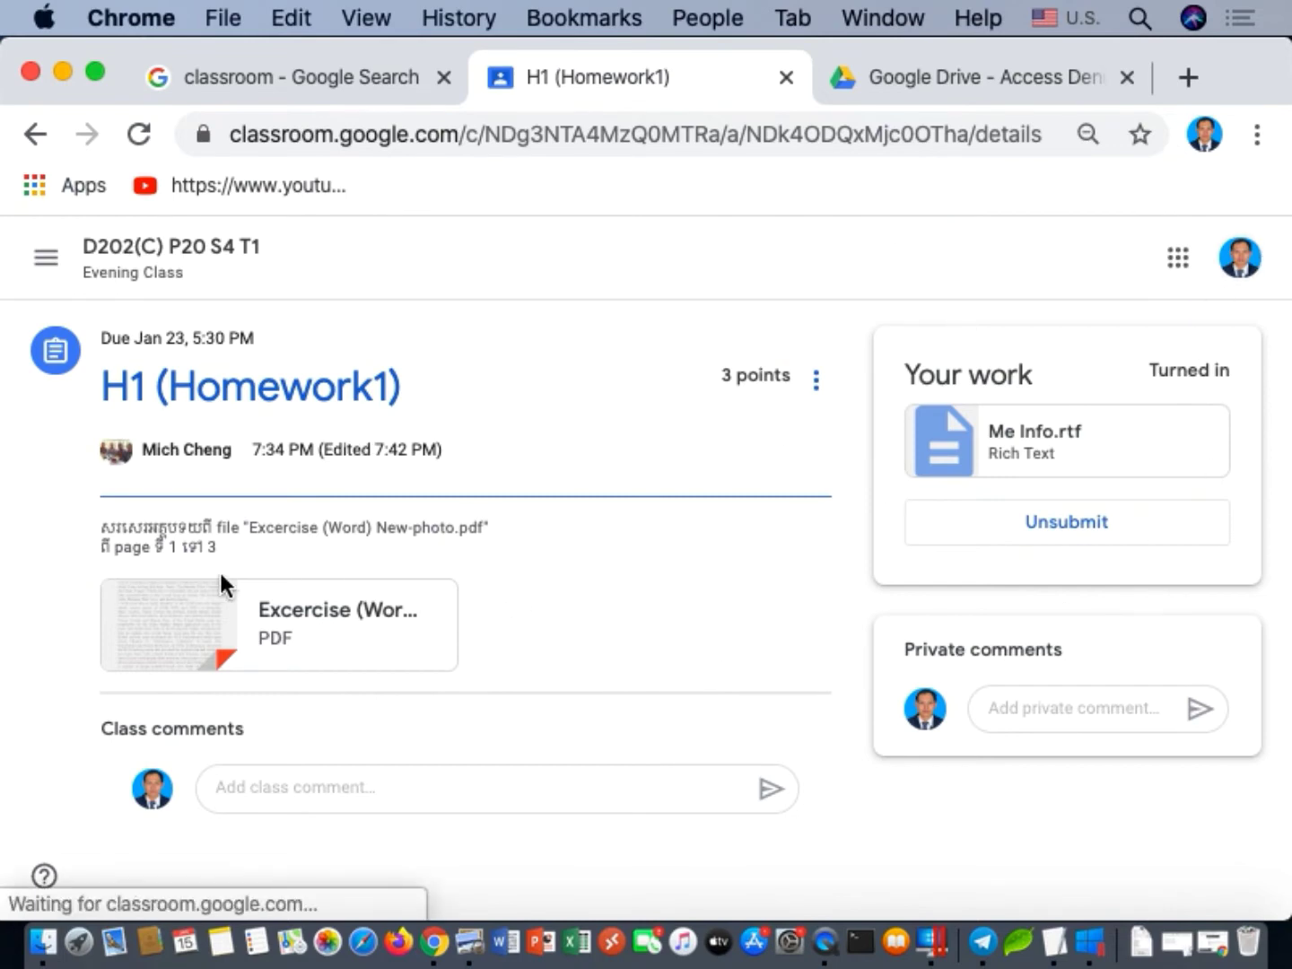
Switch to the teacher's browser window and open the H1 (Homework1) assignment's student work from the Classwork page
{"action": "left_click", "coordinate": [66, 65]}
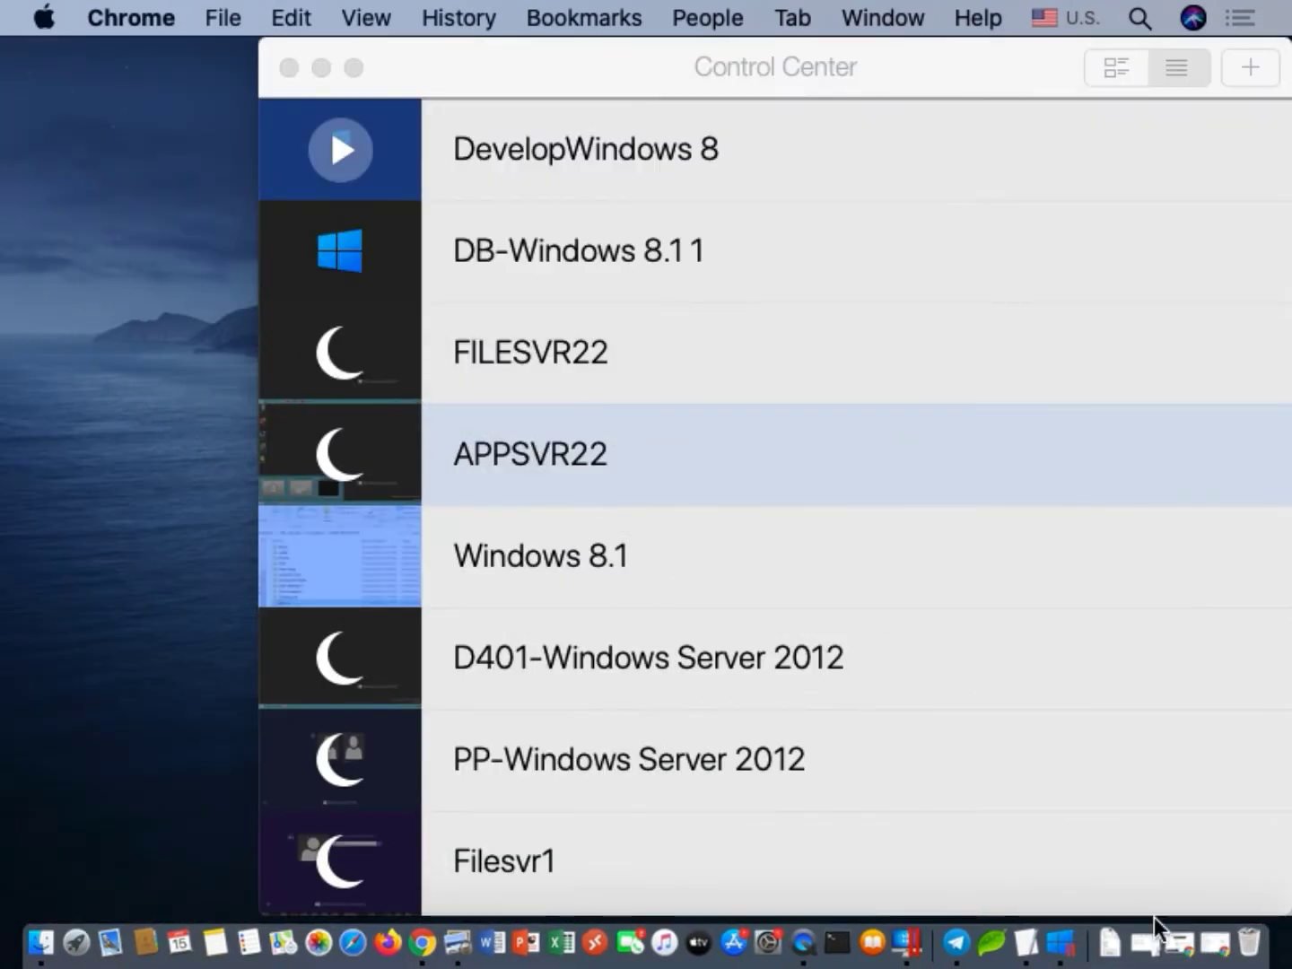
{"action": "left_click", "coordinate": [1189, 941]}
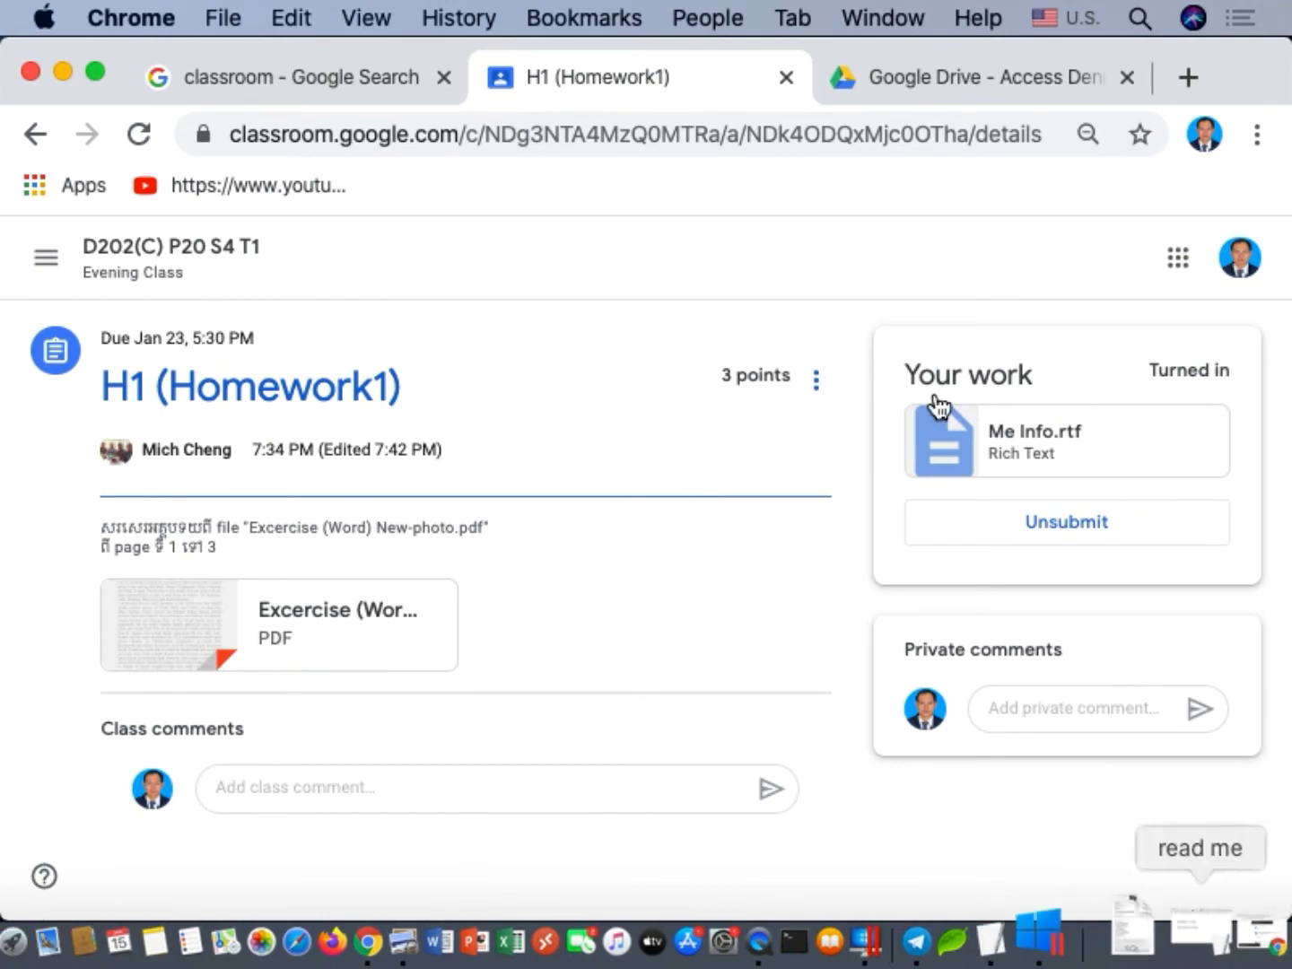
{"action": "left_click", "coordinate": [60, 70]}
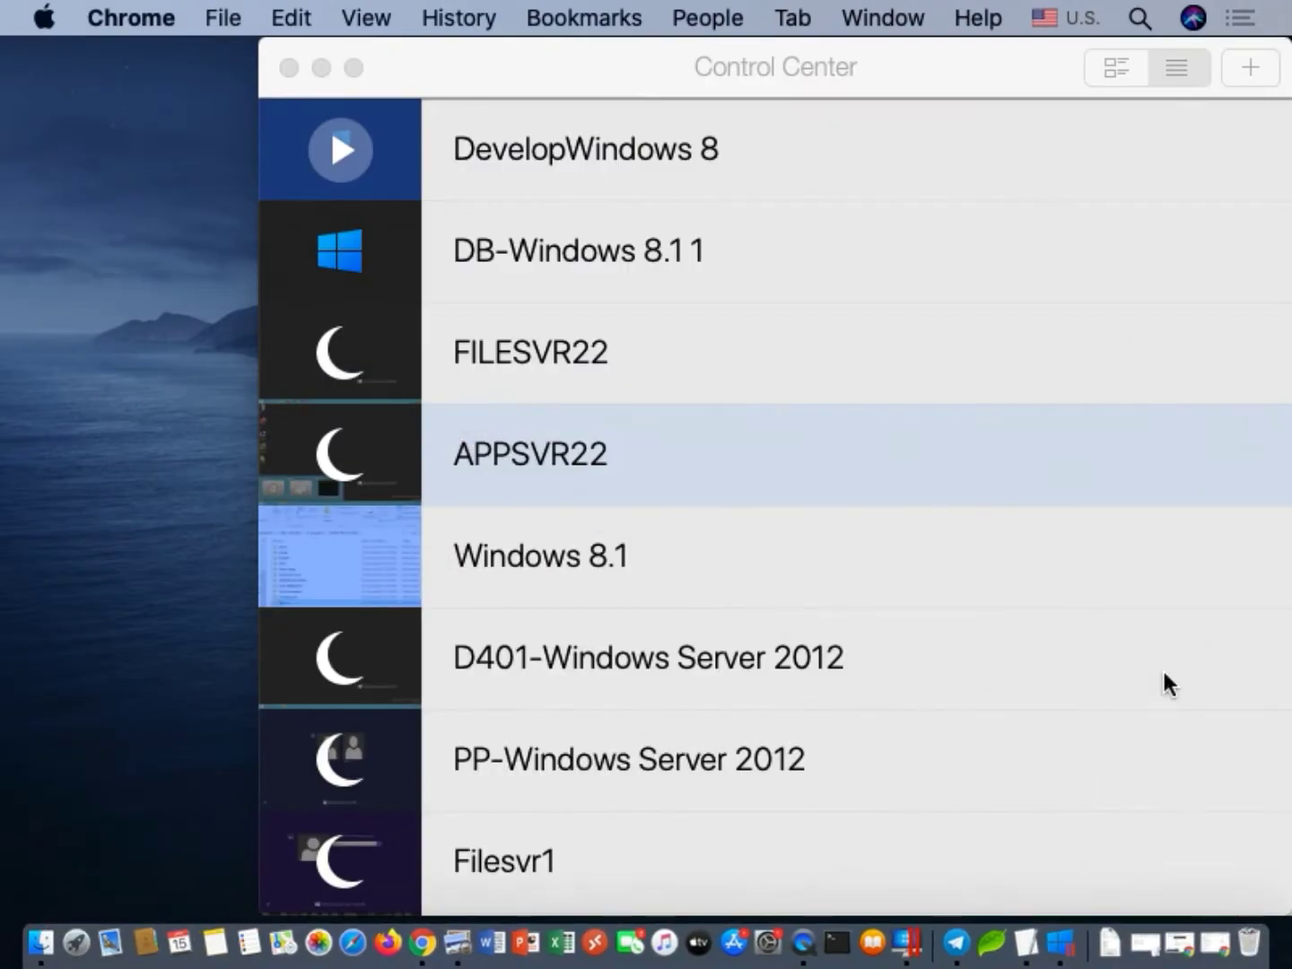
{"action": "left_click", "coordinate": [1183, 940]}
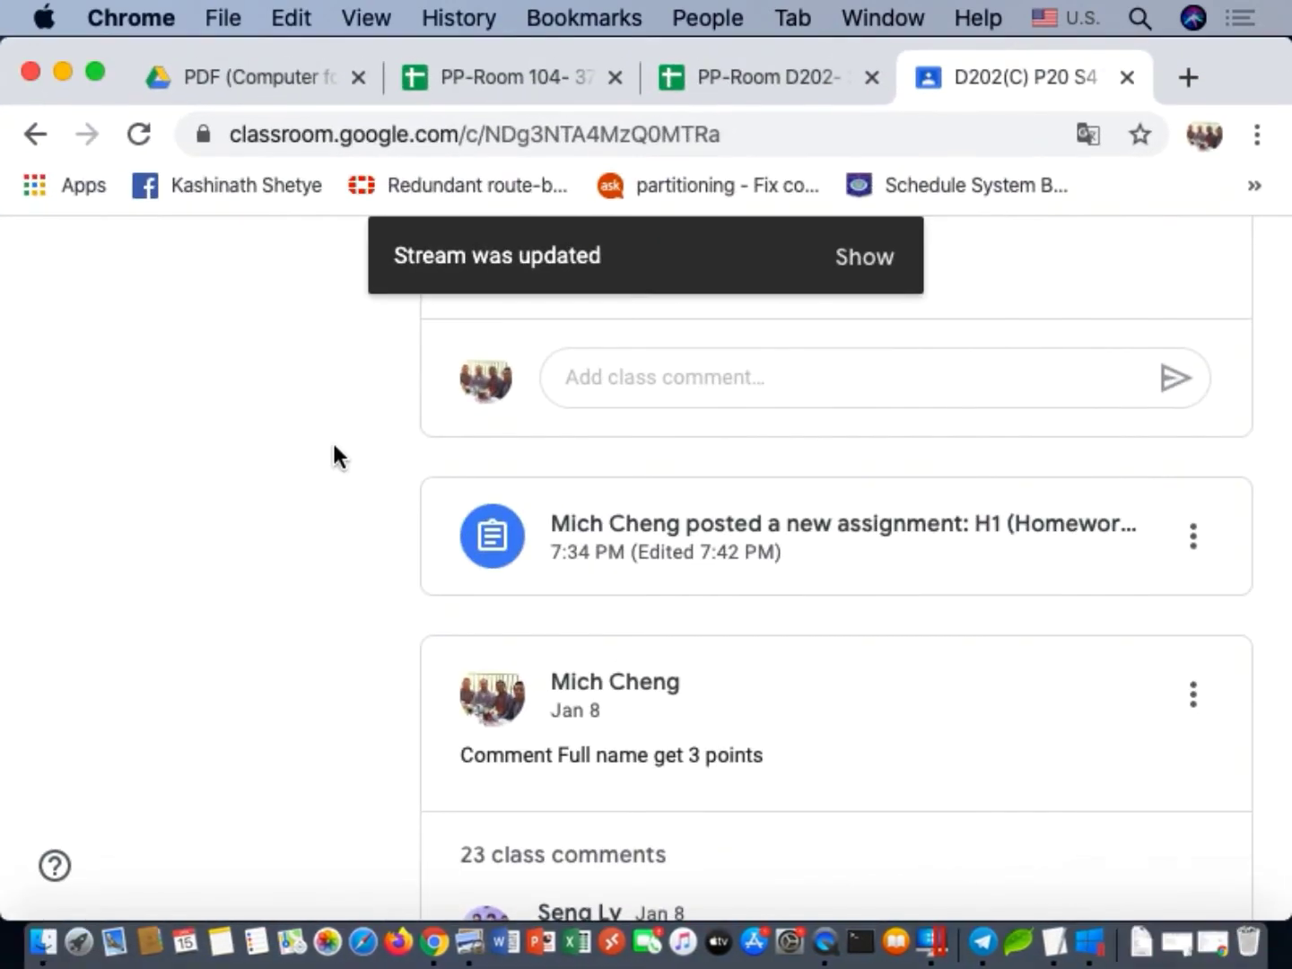
{"action": "scroll", "coordinate": [532, 454], "scroll_direction": "up", "scroll_amount": 5}
{"action": "left_click", "coordinate": [579, 367]}
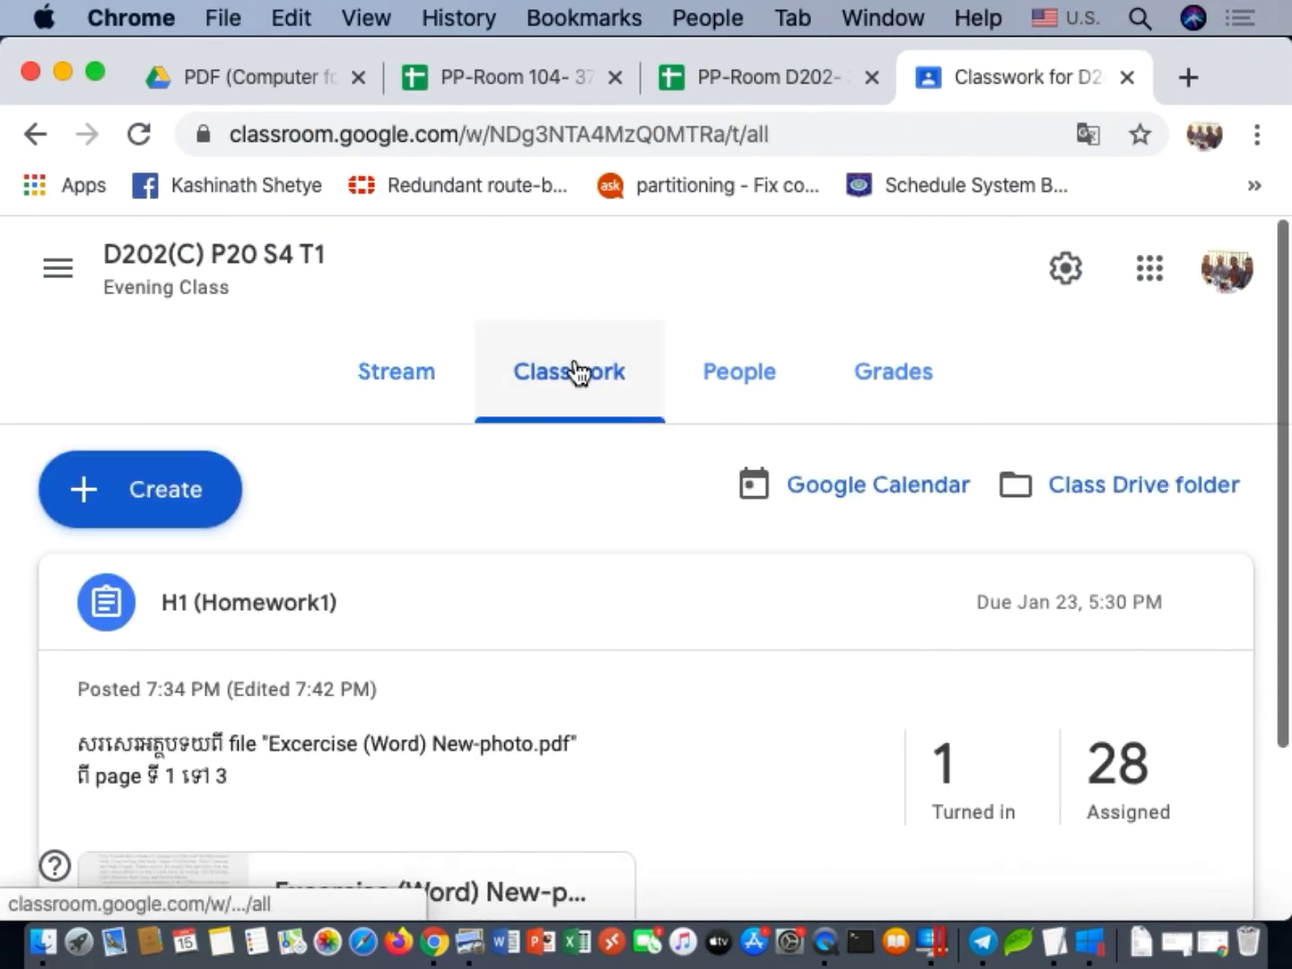
{"action": "scroll", "coordinate": [603, 557], "scroll_direction": "down", "scroll_amount": 3}
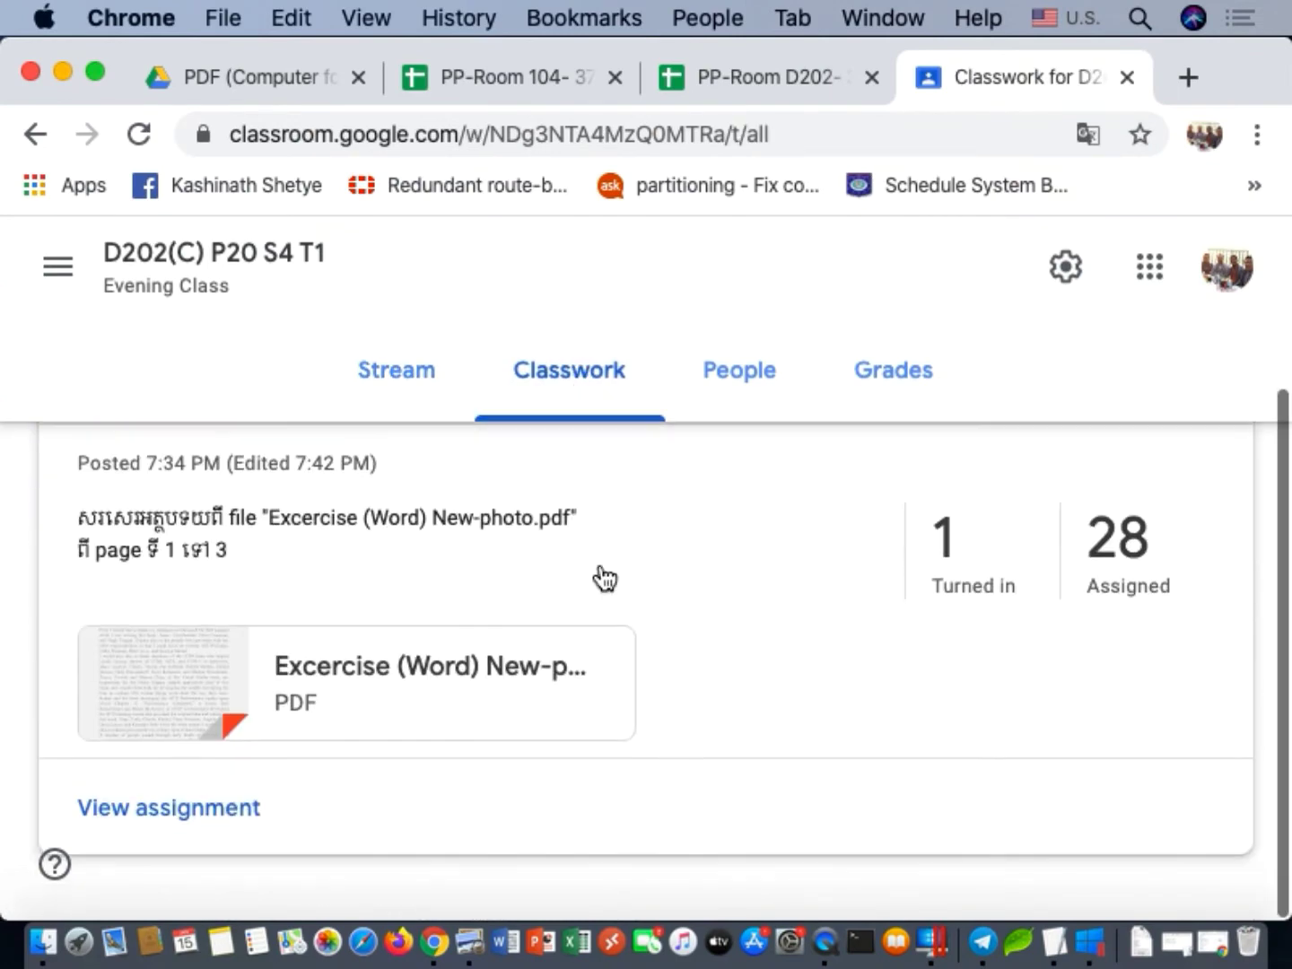
{"action": "left_click", "coordinate": [215, 802]}
Look through the H1 (Homework1) student work for turned-in and assigned students, reducing the page zoom
{"action": "scroll", "coordinate": [613, 665], "scroll_direction": "down", "scroll_amount": 10}
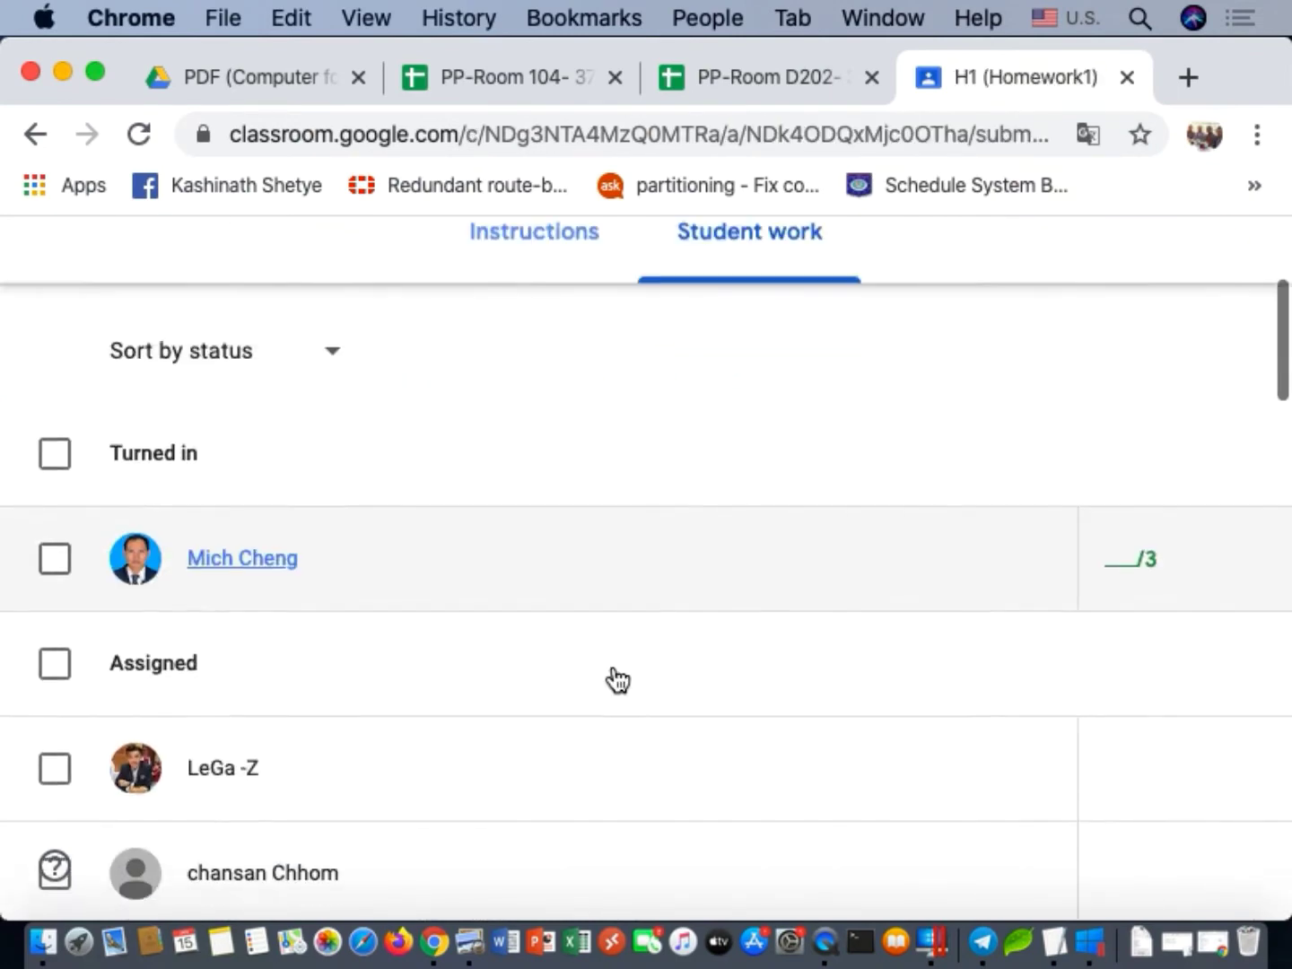
{"action": "scroll", "coordinate": [616, 678], "scroll_direction": "up", "scroll_amount": 10}
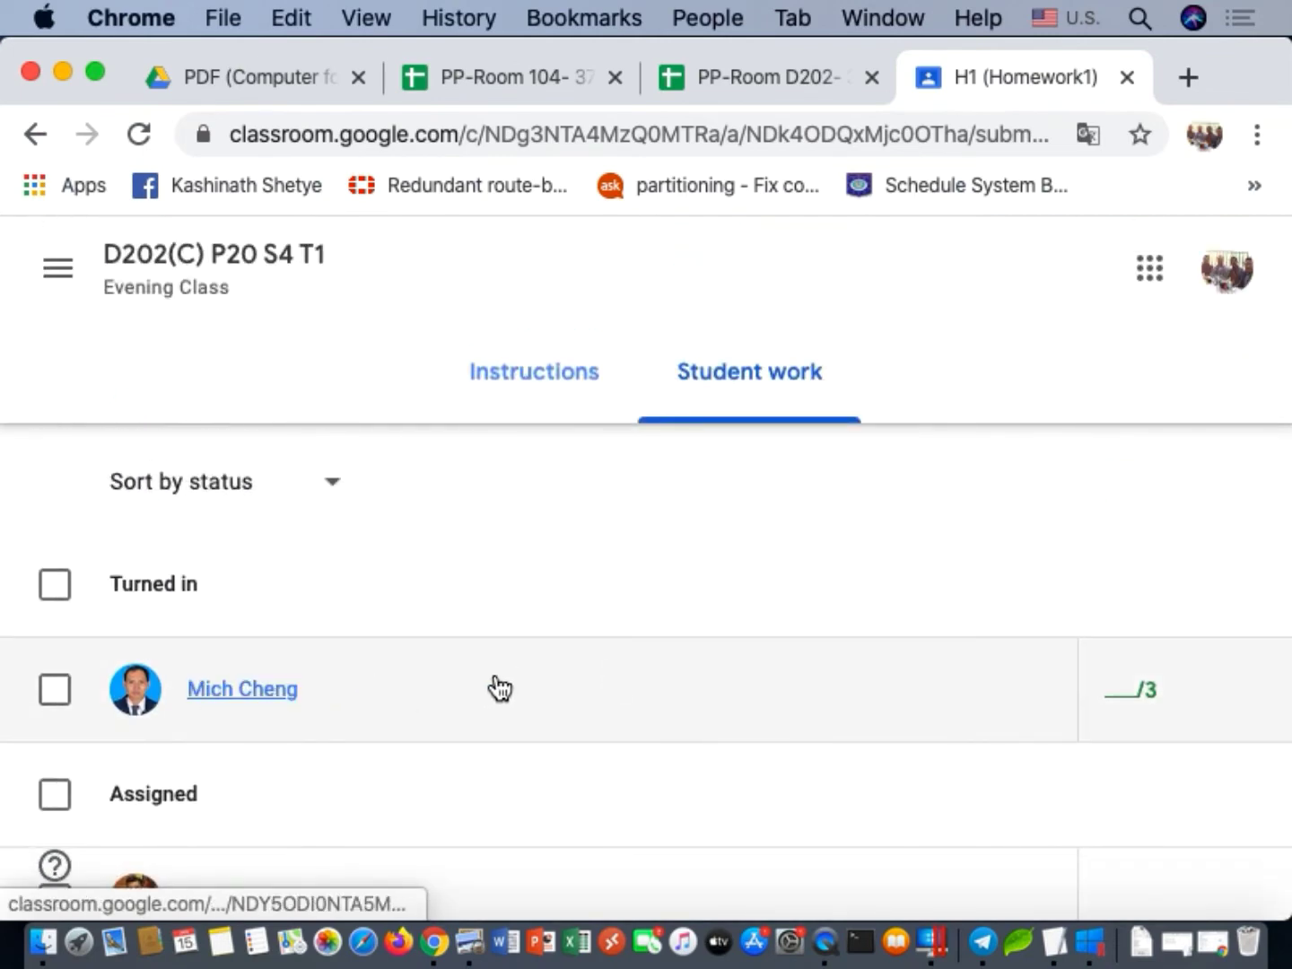
{"action": "key", "text": "super+minus"}
{"action": "key", "text": "super+minus"}
{"action": "key", "text": "super+minus"}
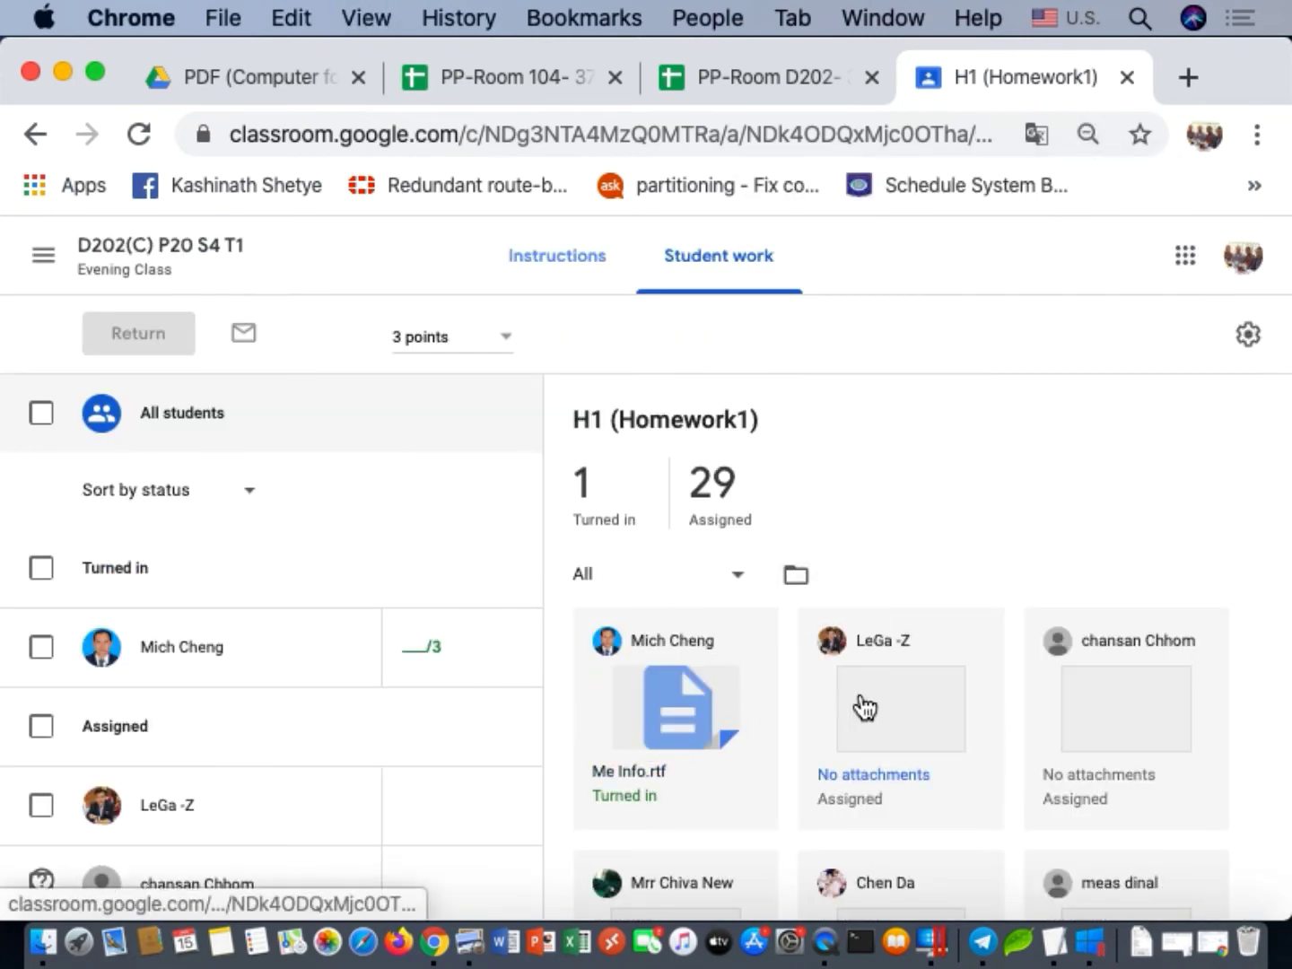
{"action": "scroll", "coordinate": [1183, 750], "scroll_direction": "down", "scroll_amount": 3}
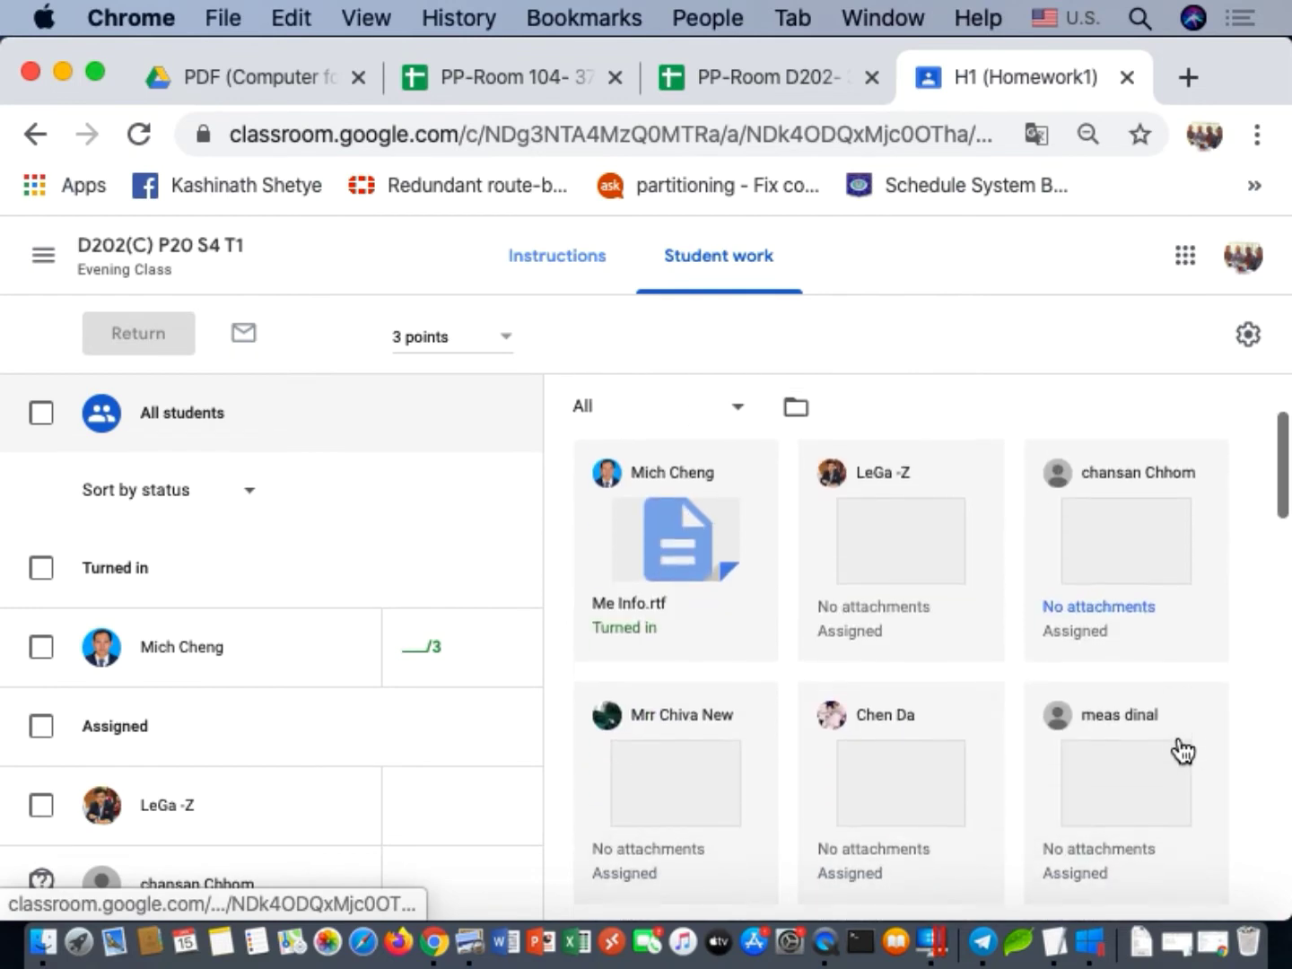
{"action": "scroll", "coordinate": [294, 563], "scroll_direction": "down", "scroll_amount": 10}
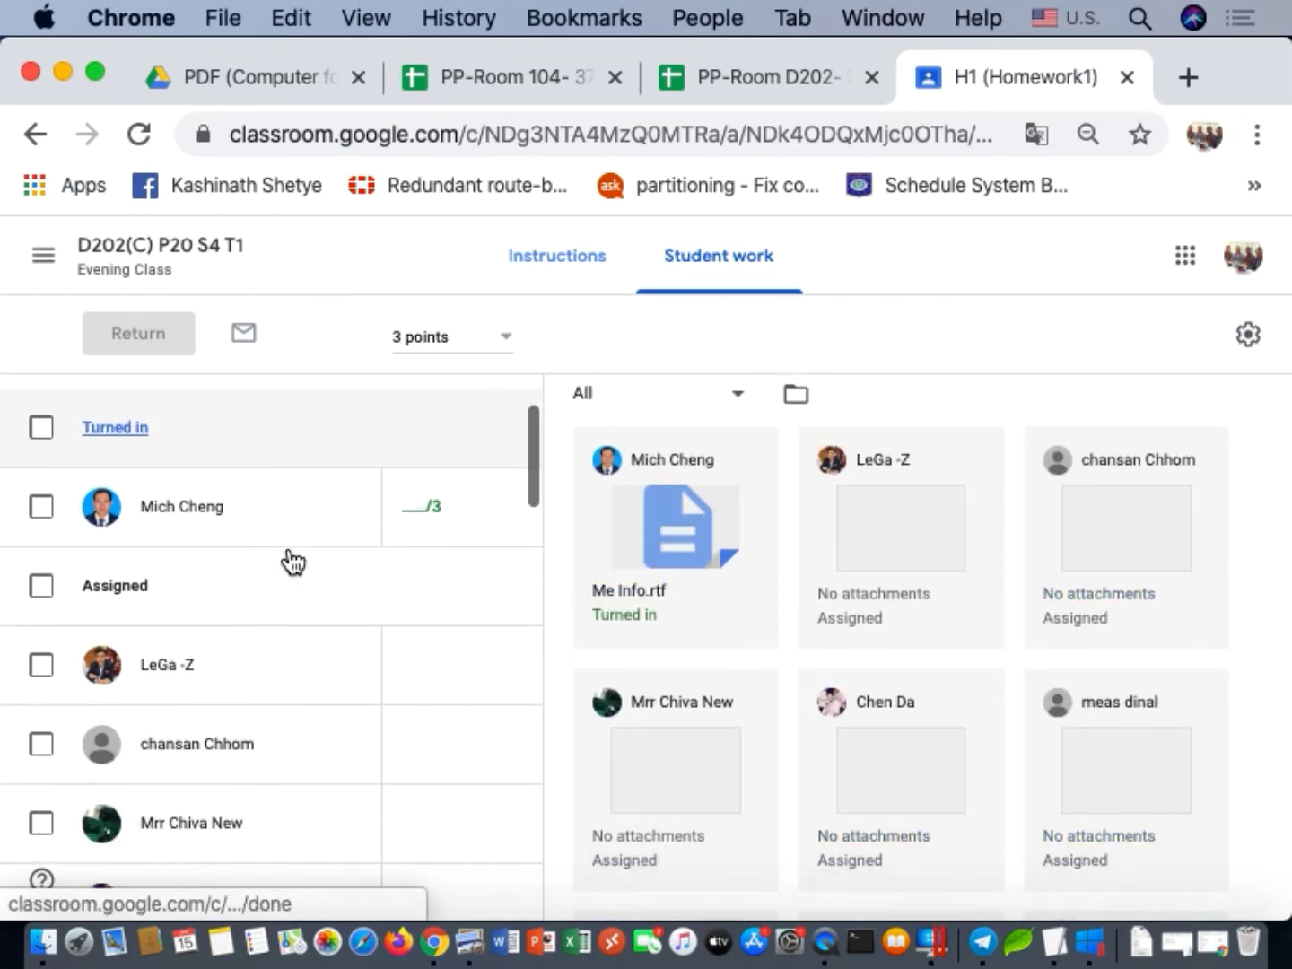
{"action": "scroll", "coordinate": [294, 562], "scroll_direction": "down", "scroll_amount": 10}
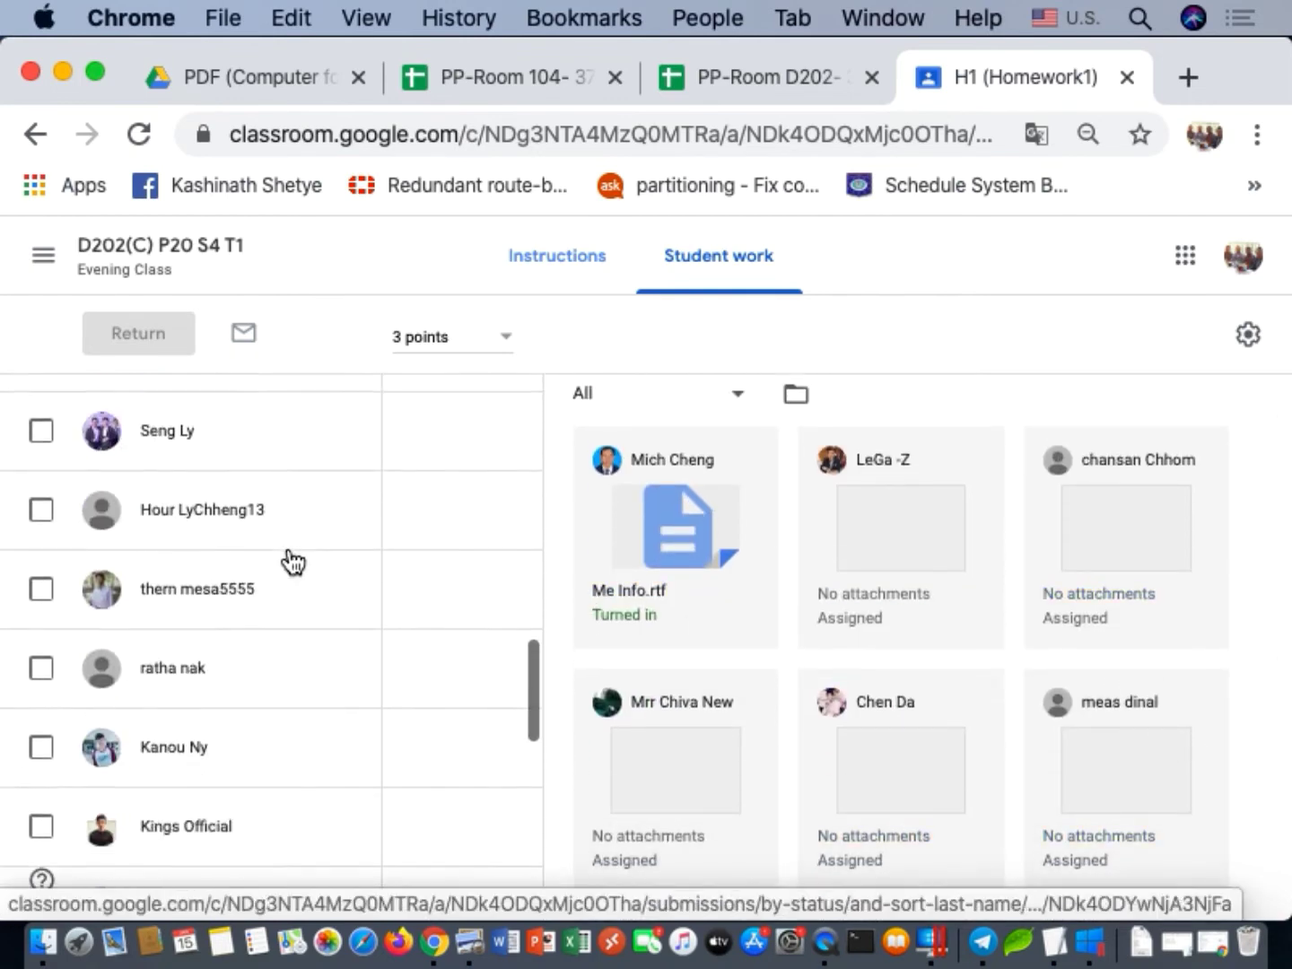
{"action": "scroll", "coordinate": [292, 562], "scroll_direction": "up", "scroll_amount": 15}
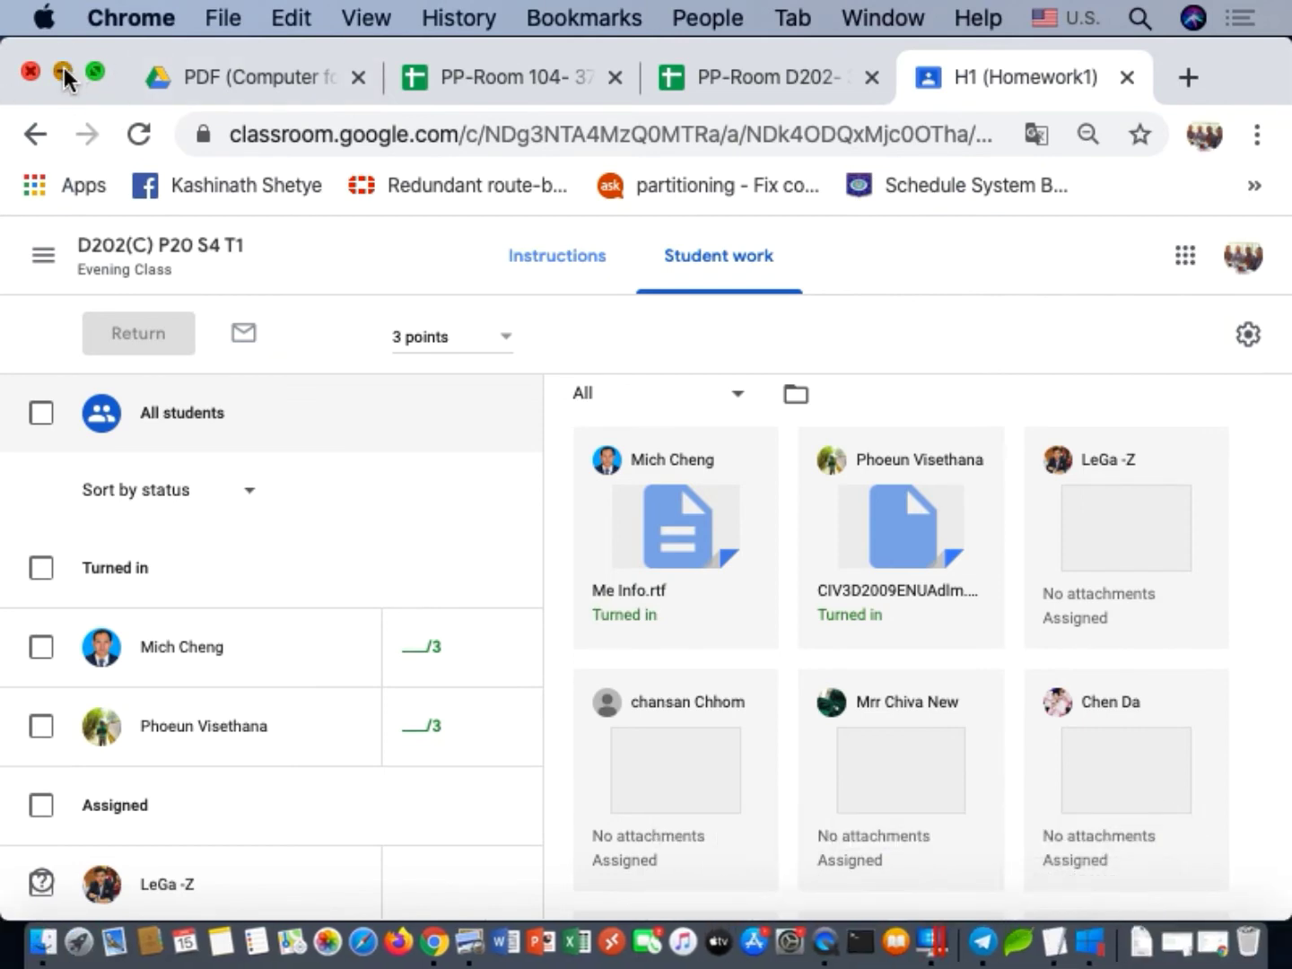
Minimize and restore the teacher's browser window, and open the Classroom home page classroom.google.com/h in a new tab
{"action": "left_click", "coordinate": [63, 68]}
{"action": "left_click", "coordinate": [1216, 941]}
{"action": "left_click", "coordinate": [1183, 76]}
{"action": "type", "text": "g"}
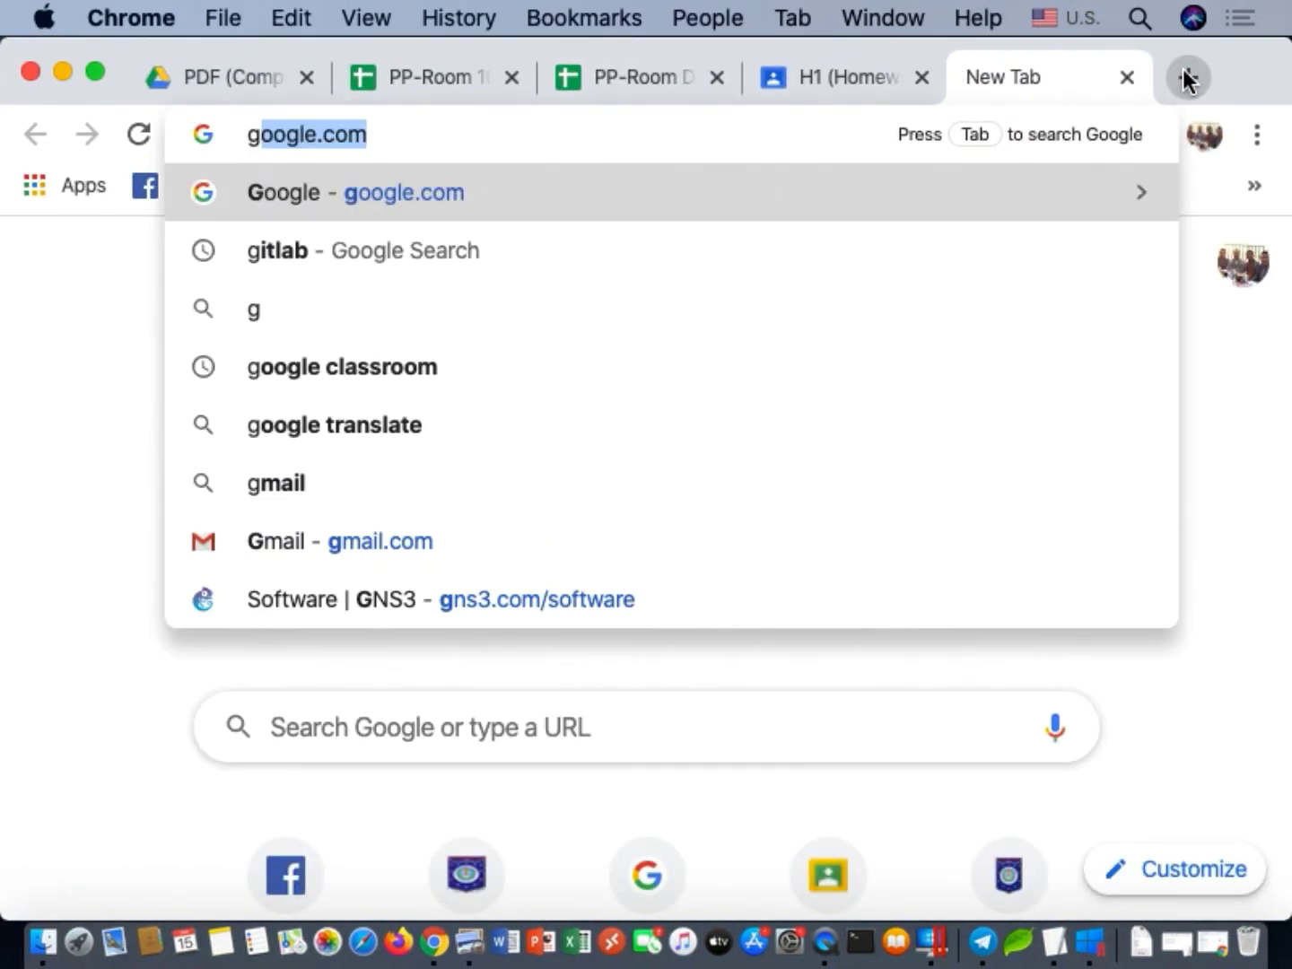
{"action": "key", "text": "BackSpace"}
{"action": "key", "text": "BackSpace"}
{"action": "type", "text": "classroom."}
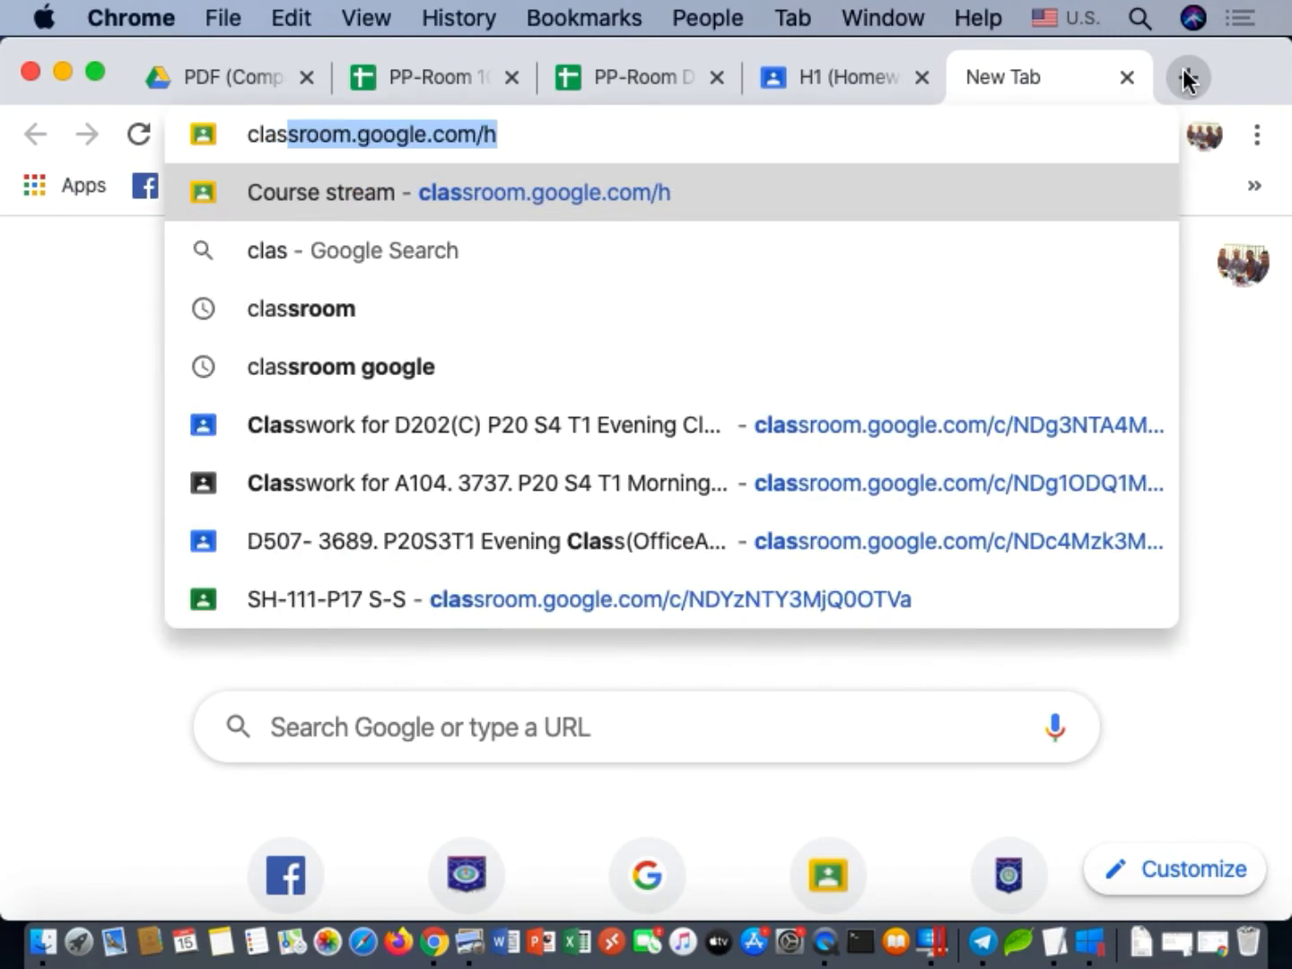
{"action": "key", "text": "Return"}
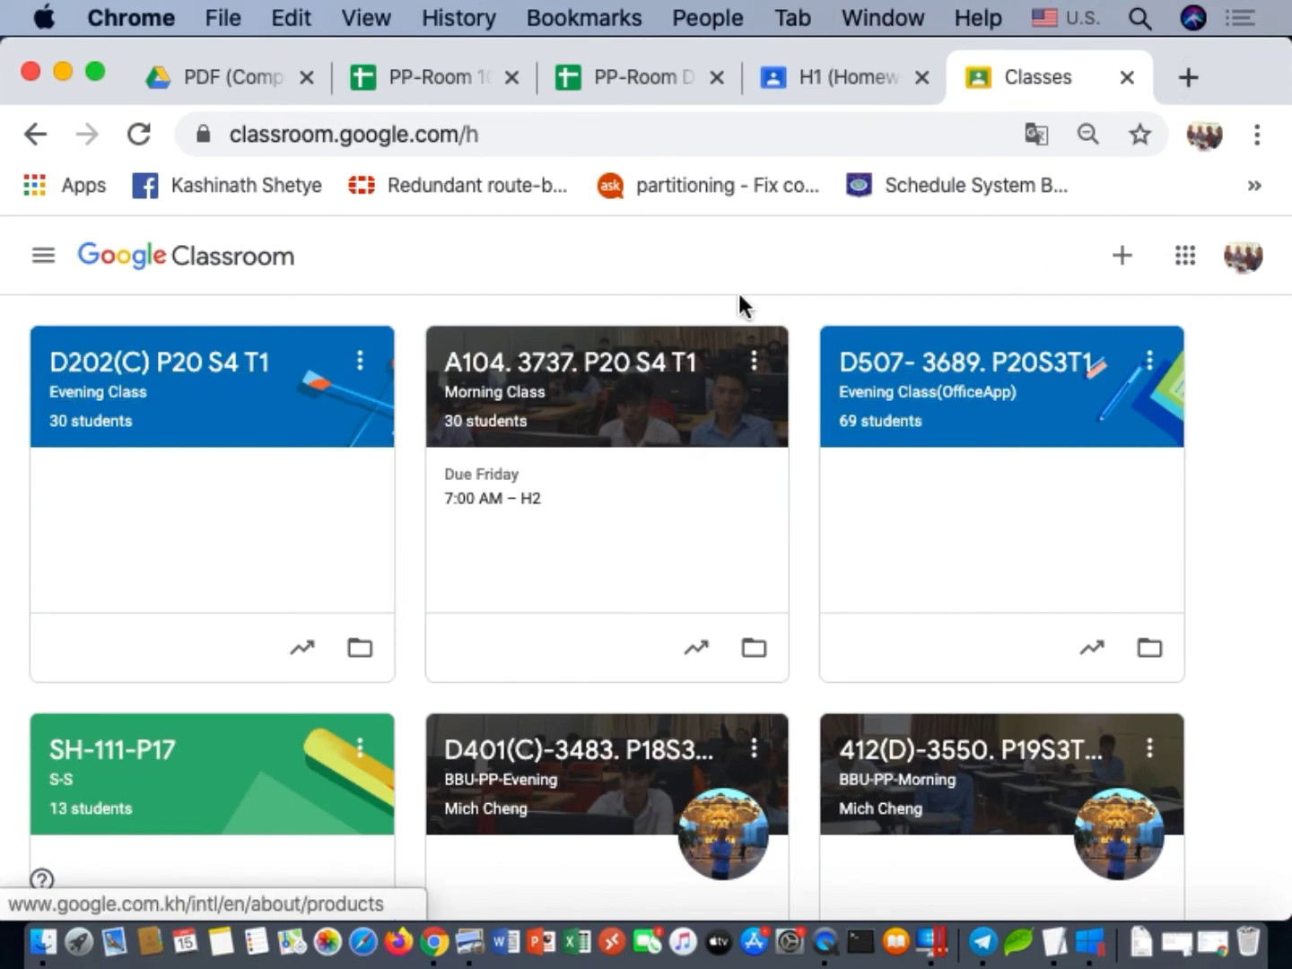
Open the Classwork page of the D202(C) P20 S4 T1 class and expand the H1 (Homework1) assignment
{"action": "left_click", "coordinate": [106, 377]}
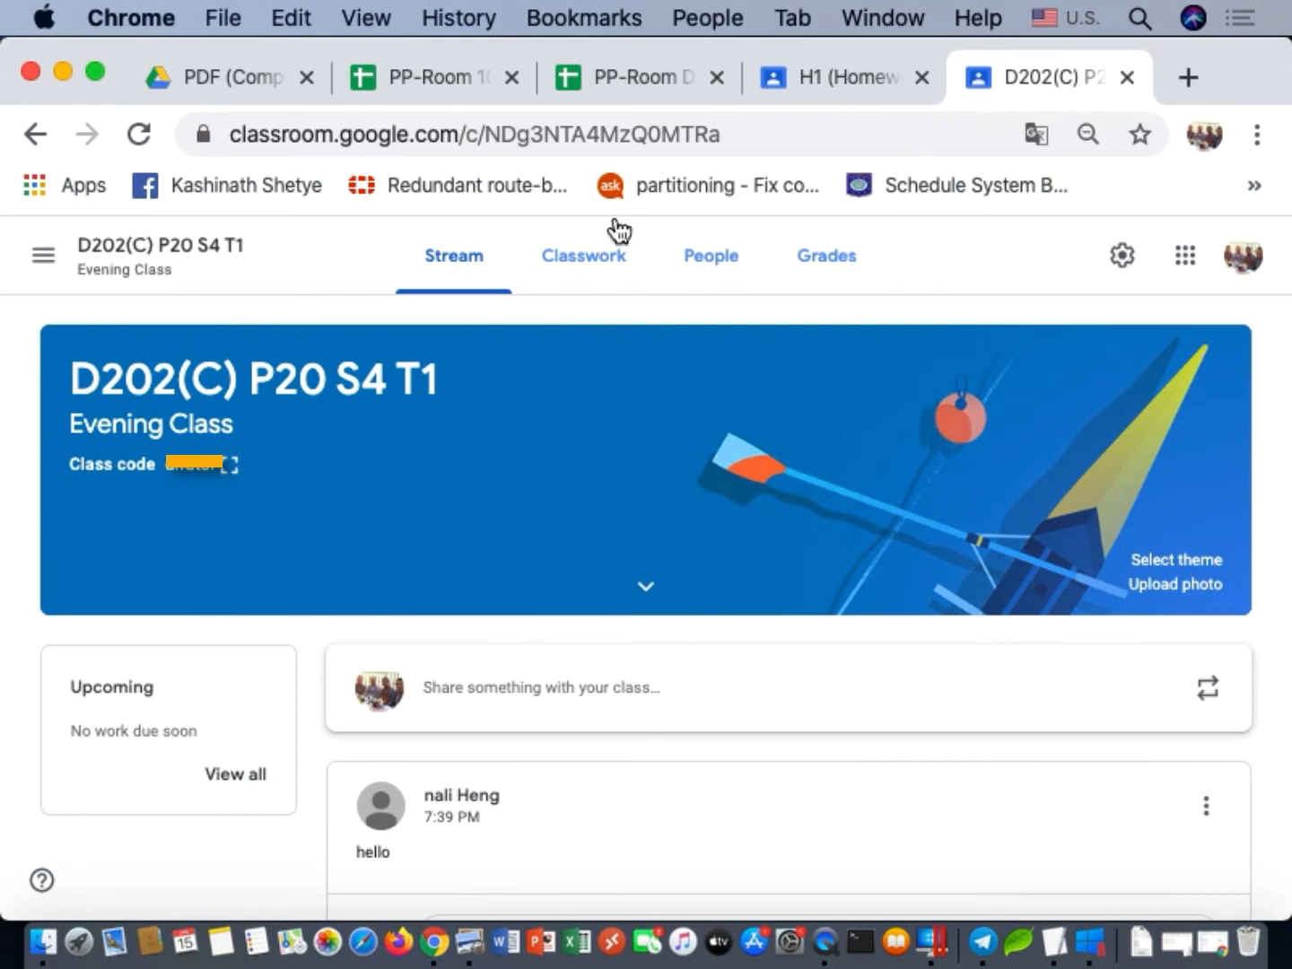
{"action": "left_click", "coordinate": [579, 266]}
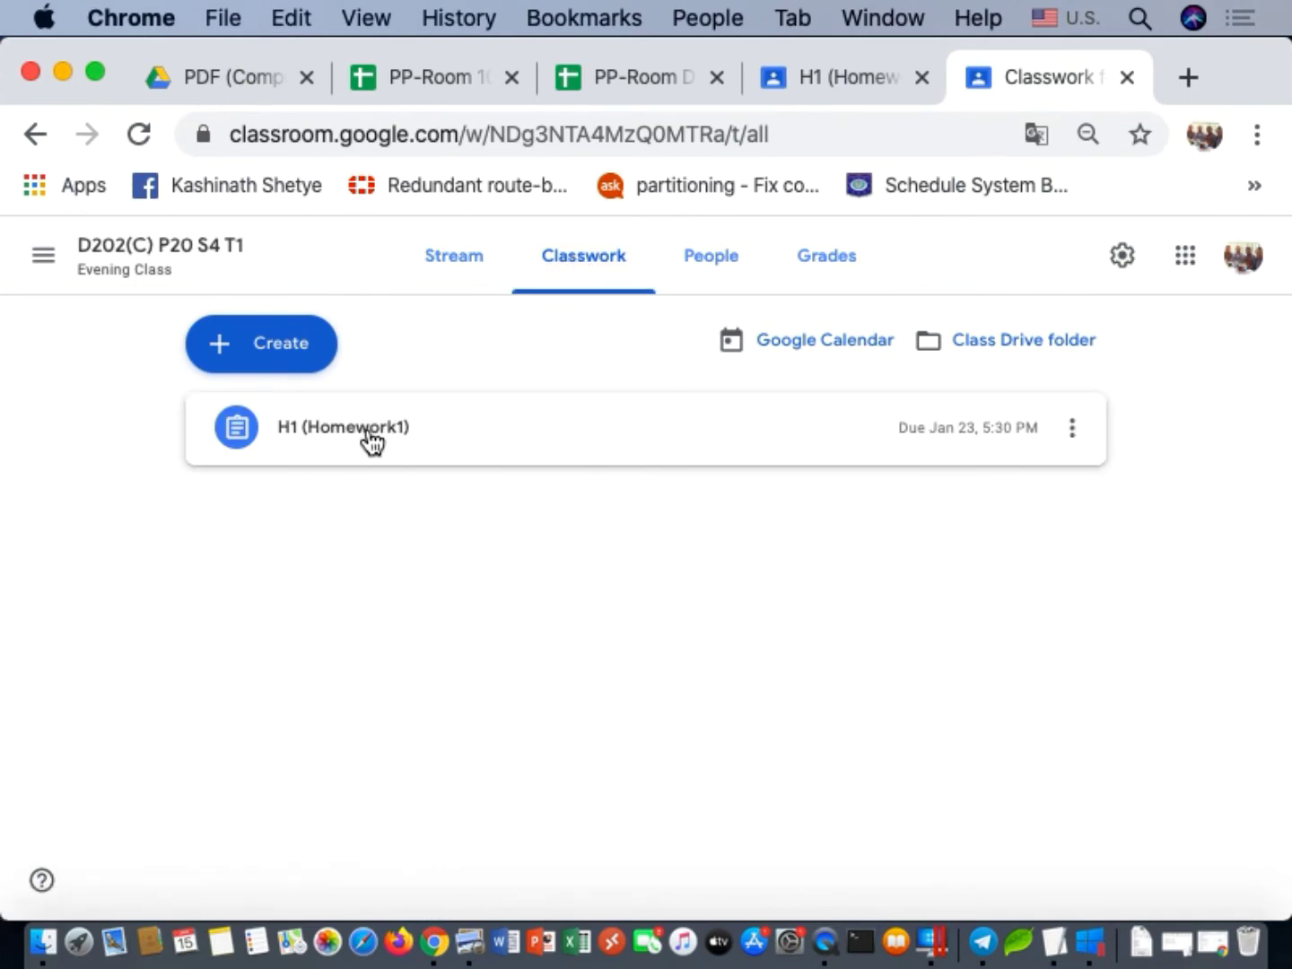
{"action": "left_click", "coordinate": [370, 440]}
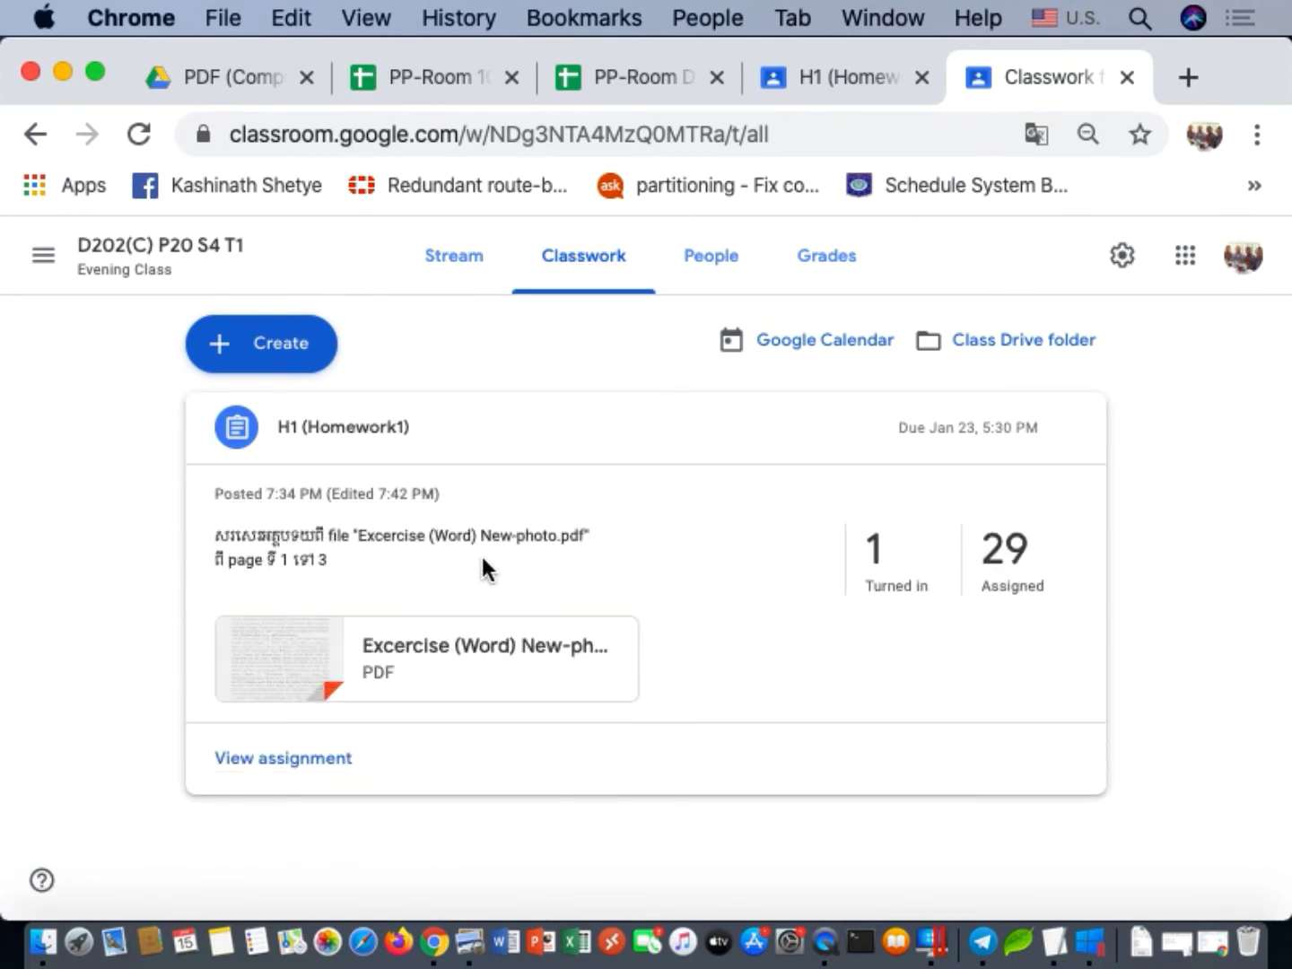
View the H1 (Homework1) assignment, look through the student work list by status, and show the assignment's instructions
{"action": "left_click", "coordinate": [350, 781]}
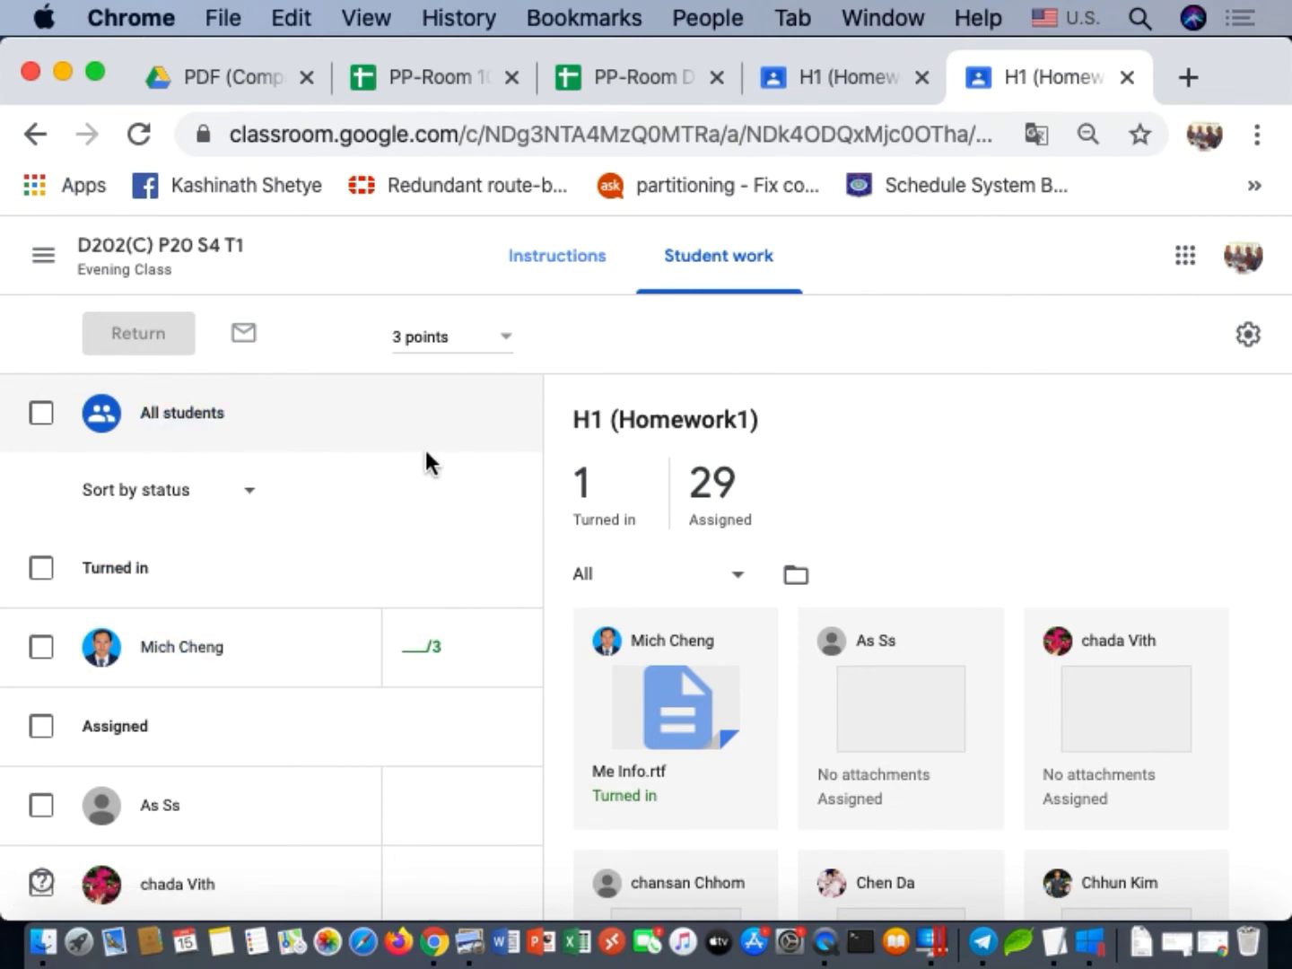
{"action": "scroll", "coordinate": [424, 453], "scroll_direction": "down", "scroll_amount": 4}
{"action": "scroll", "coordinate": [426, 453], "scroll_direction": "up", "scroll_amount": 4}
{"action": "scroll", "coordinate": [426, 464], "scroll_direction": "down", "scroll_amount": 1}
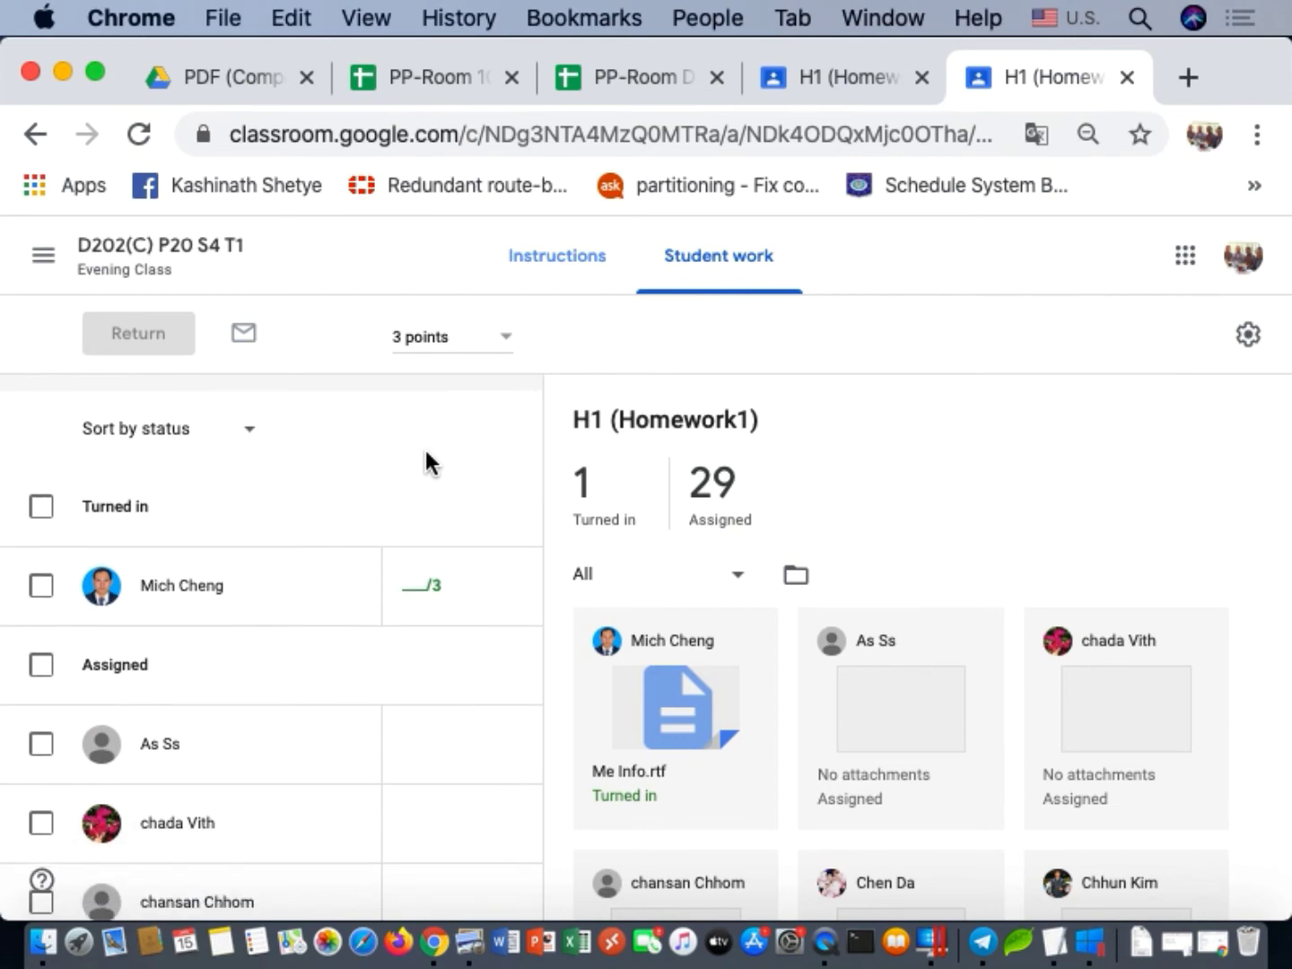
{"action": "scroll", "coordinate": [424, 459], "scroll_direction": "down", "scroll_amount": 8}
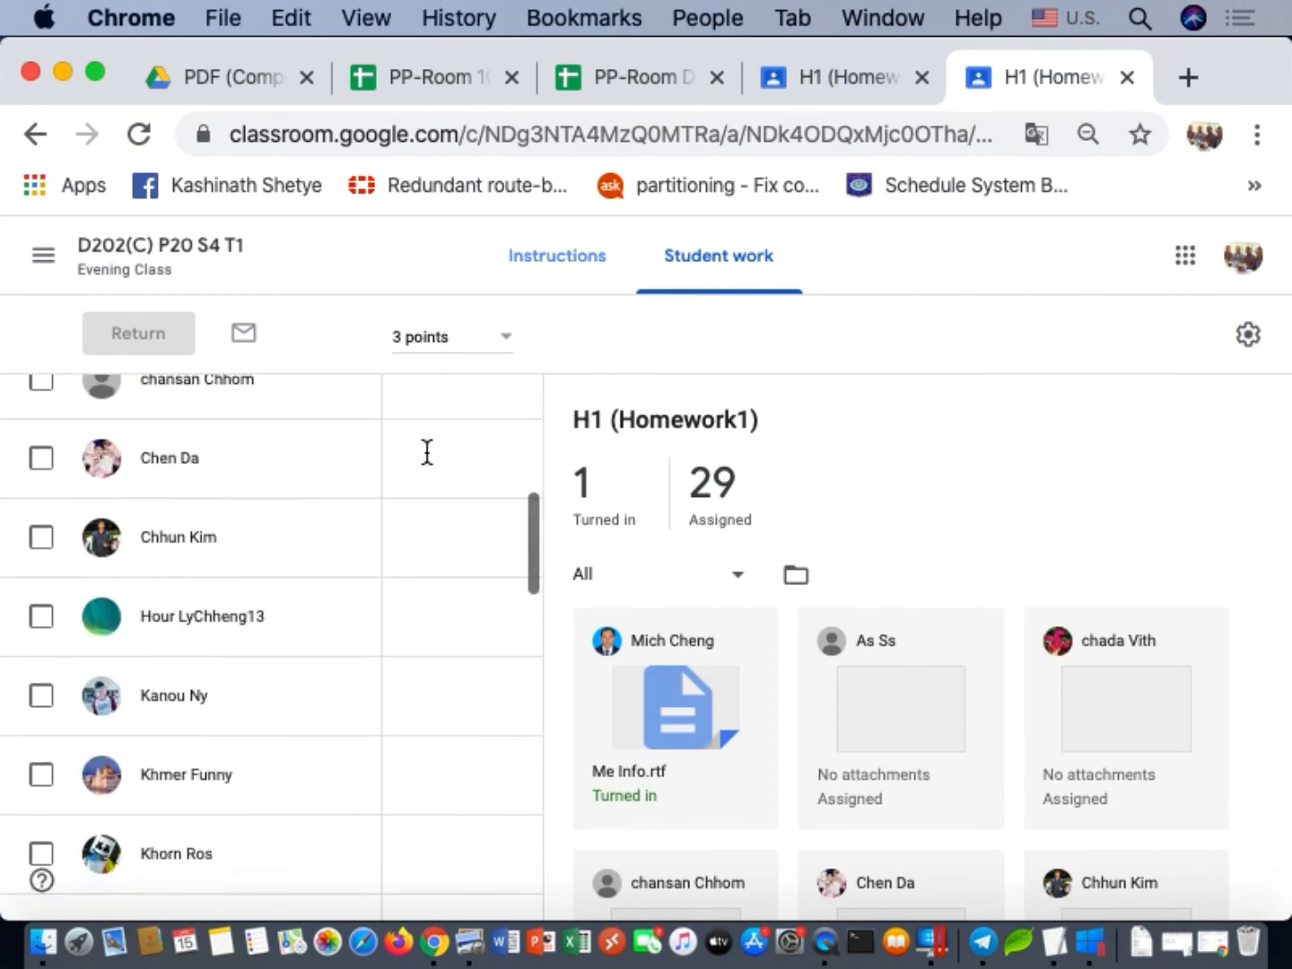
{"action": "scroll", "coordinate": [427, 452], "scroll_direction": "up", "scroll_amount": 8}
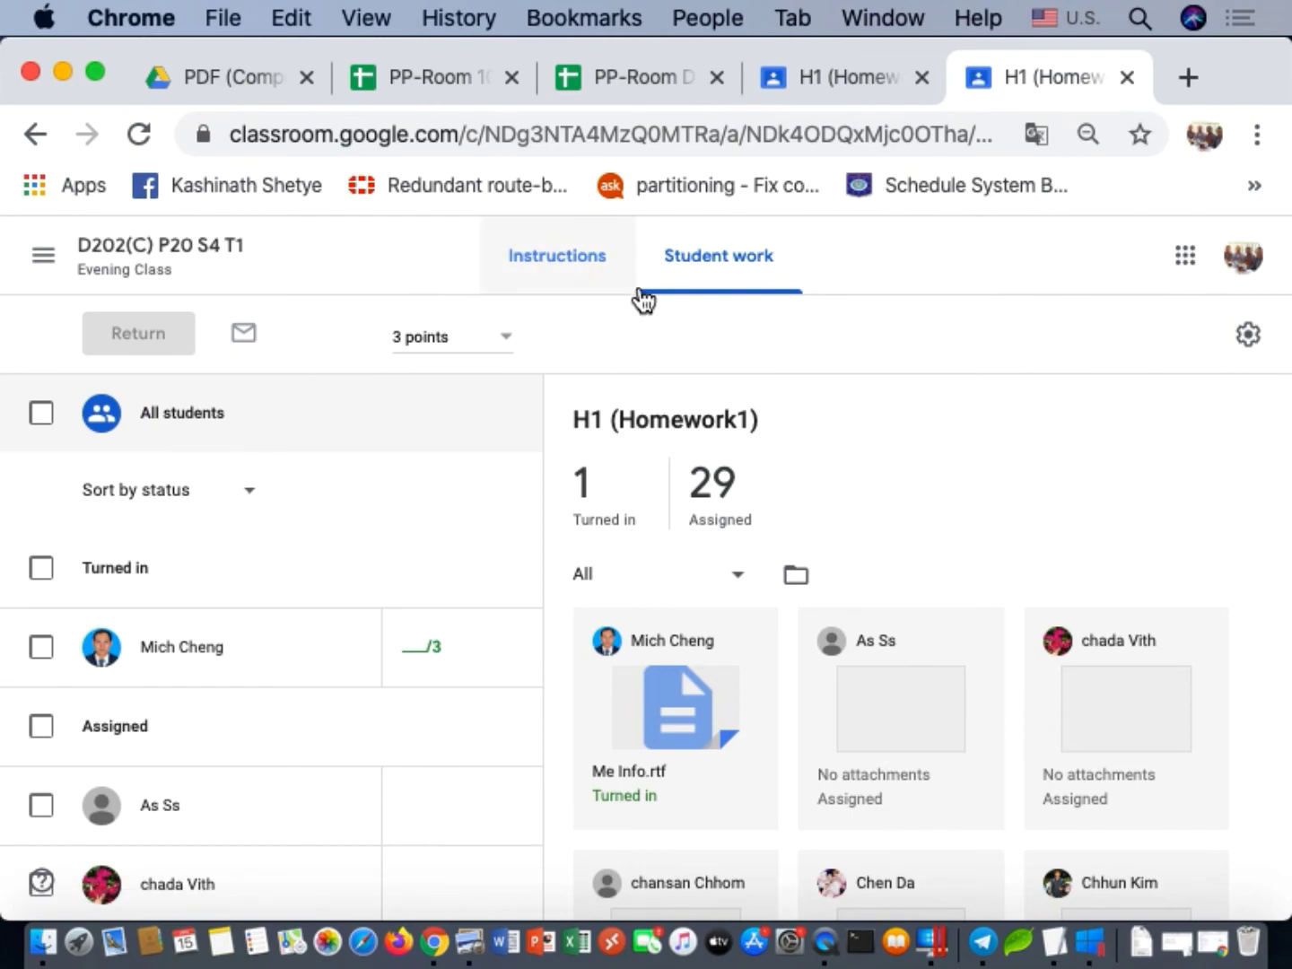
{"action": "left_click", "coordinate": [554, 261]}
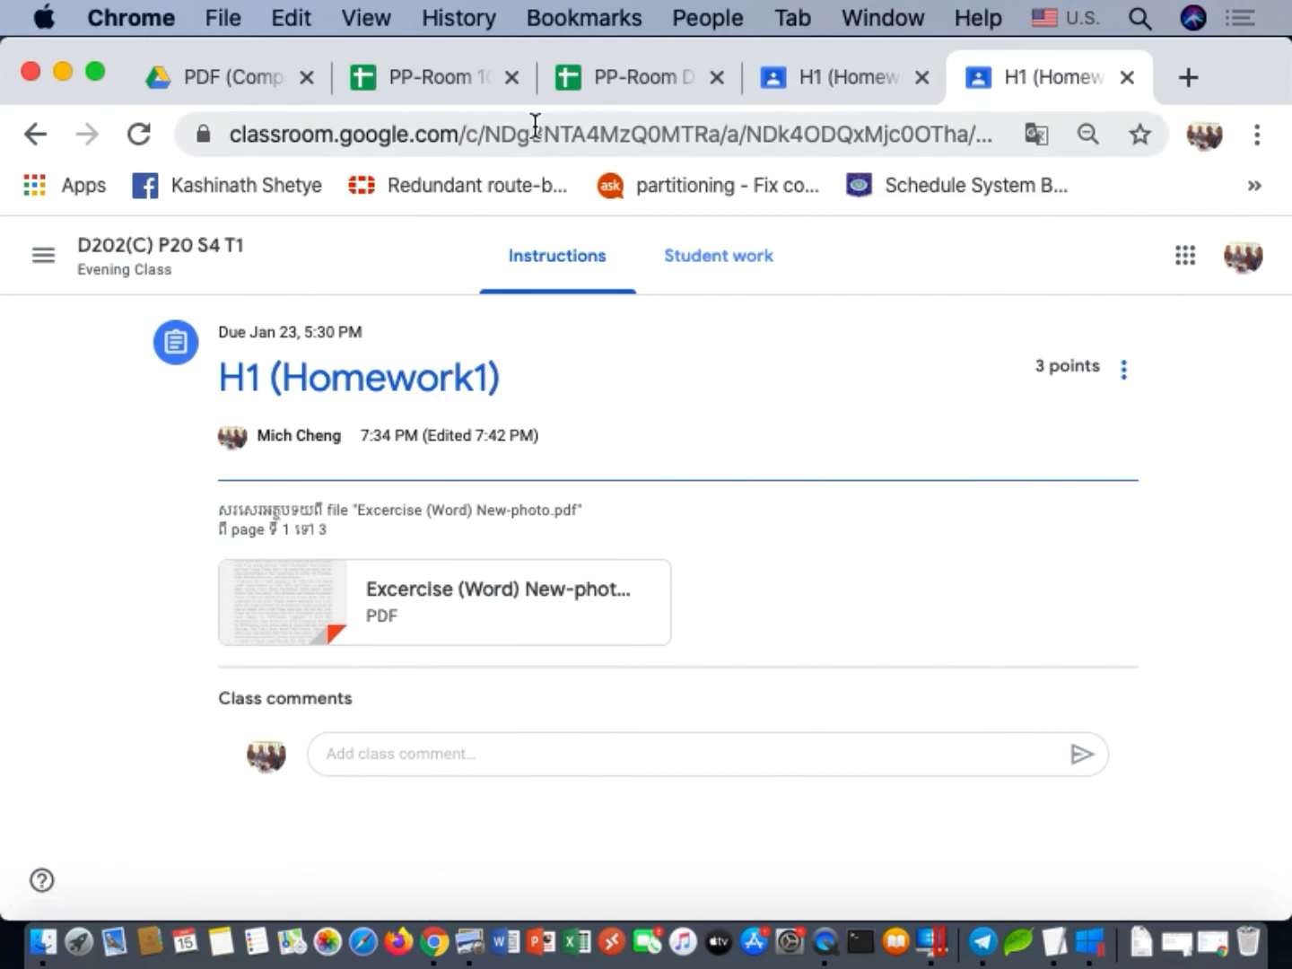
Minimize the teacher's browser window, switch to the student's window, and go back to the Google Classroom classes page
{"action": "left_click", "coordinate": [64, 71]}
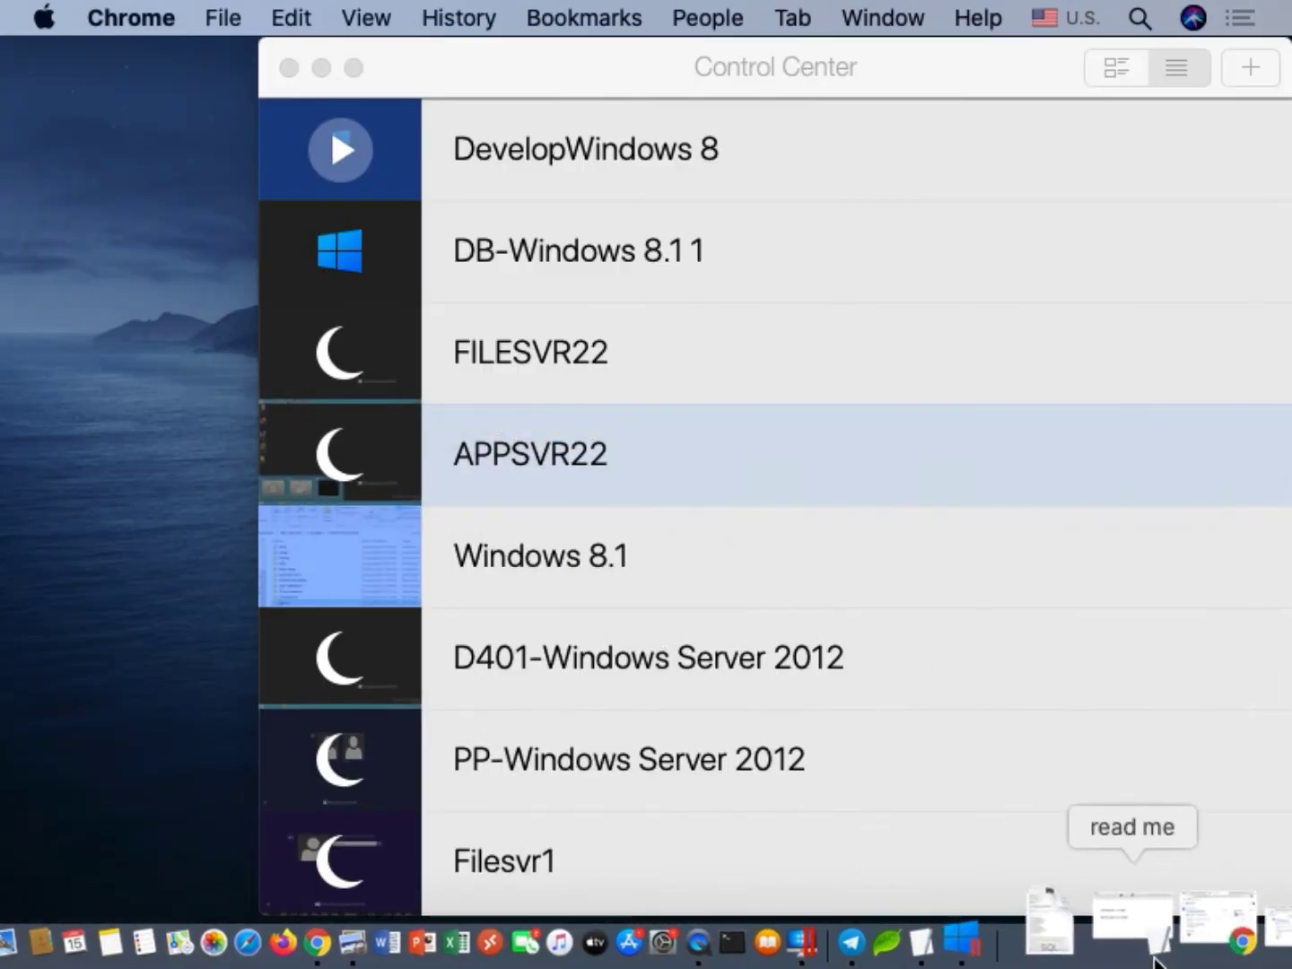
{"action": "left_click", "coordinate": [1176, 940]}
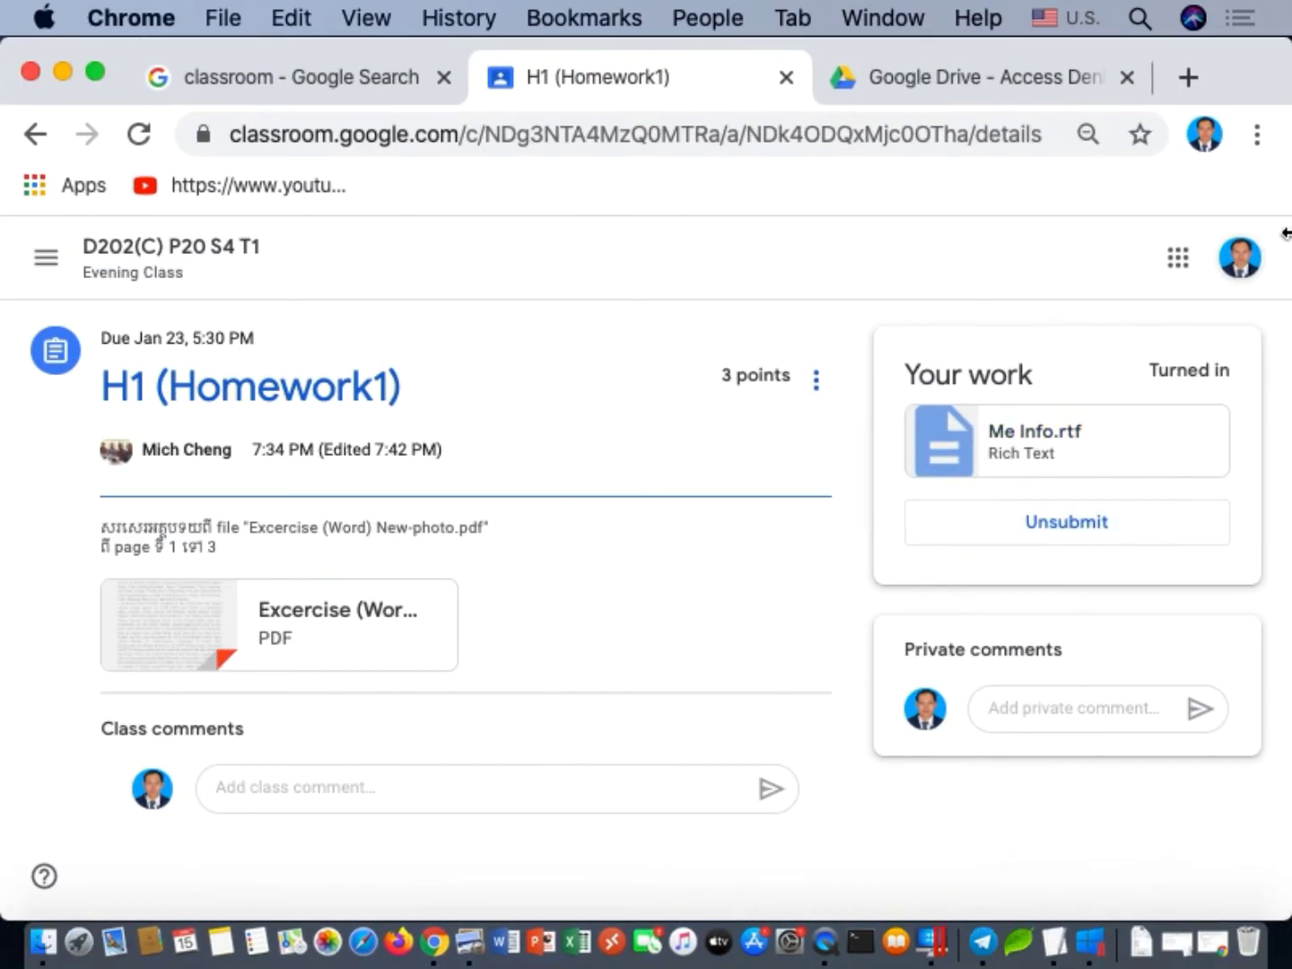
{"action": "left_click", "coordinate": [34, 263]}
{"action": "left_click", "coordinate": [127, 269]}
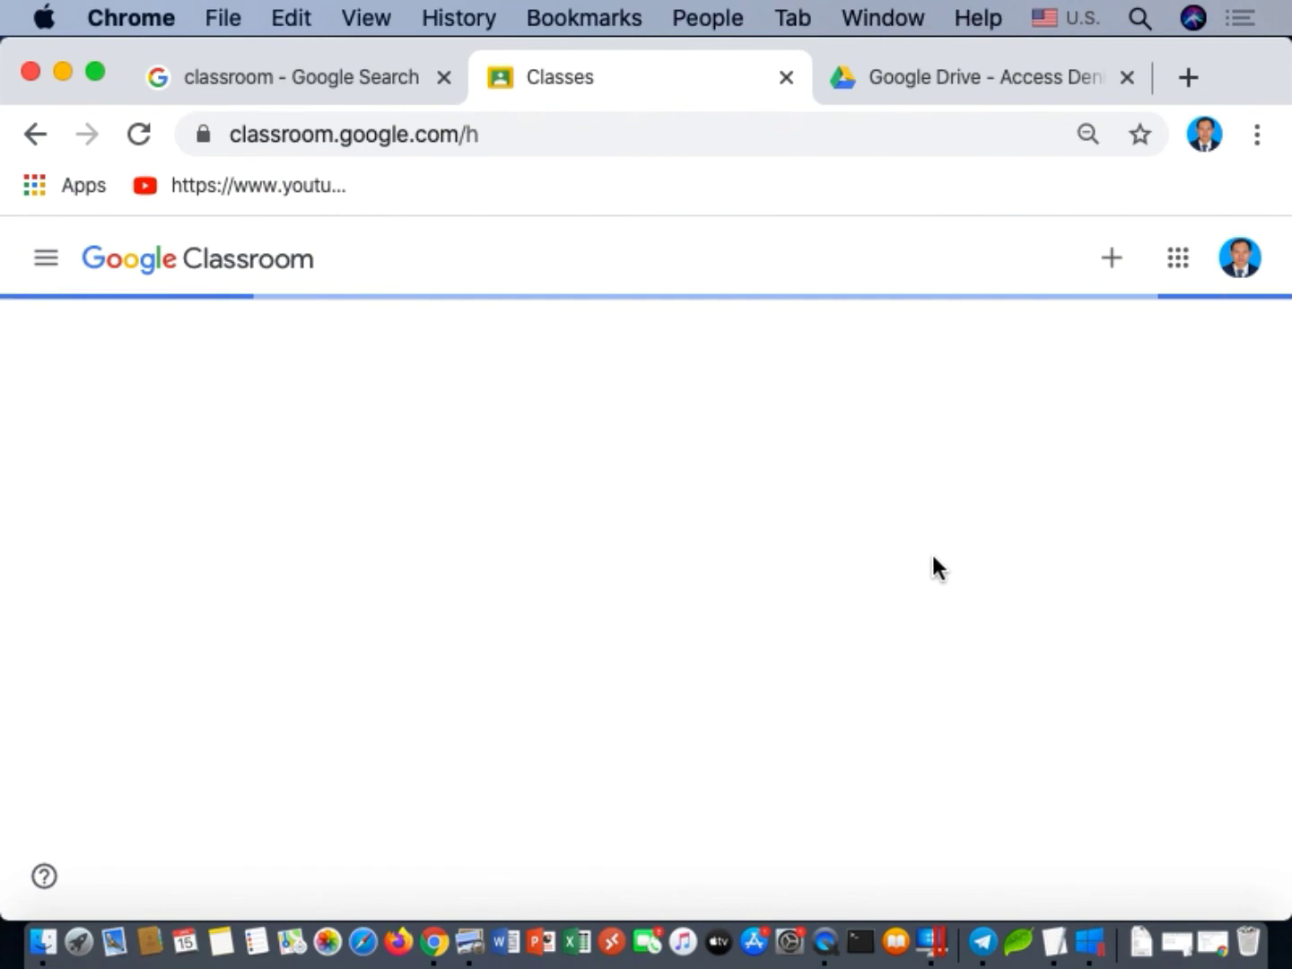
Search Google for classroom and open the Google Classroom site from the results
{"action": "left_click", "coordinate": [342, 134]}
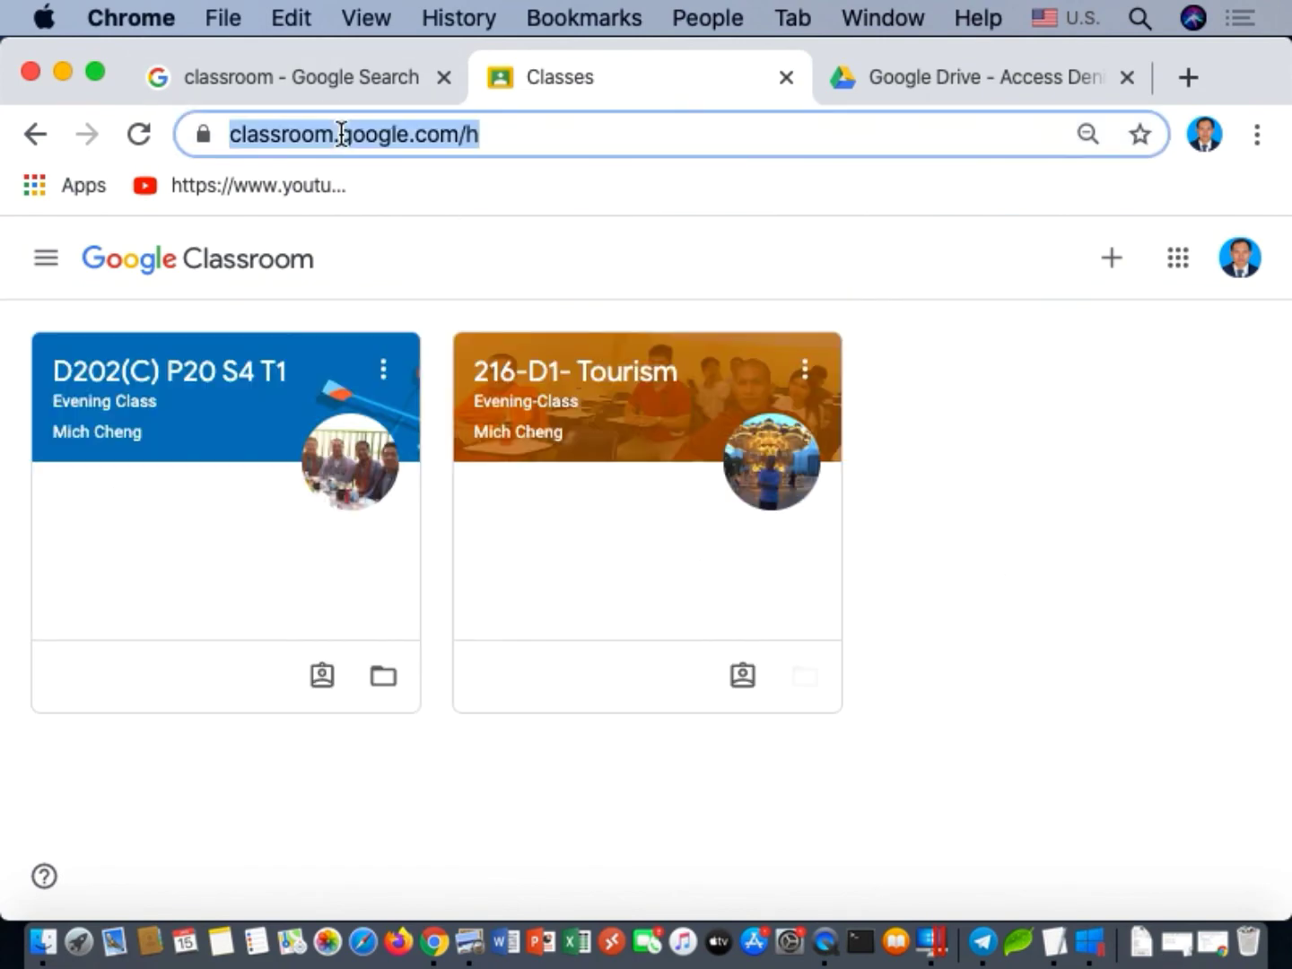
{"action": "type", "text": "cla"}
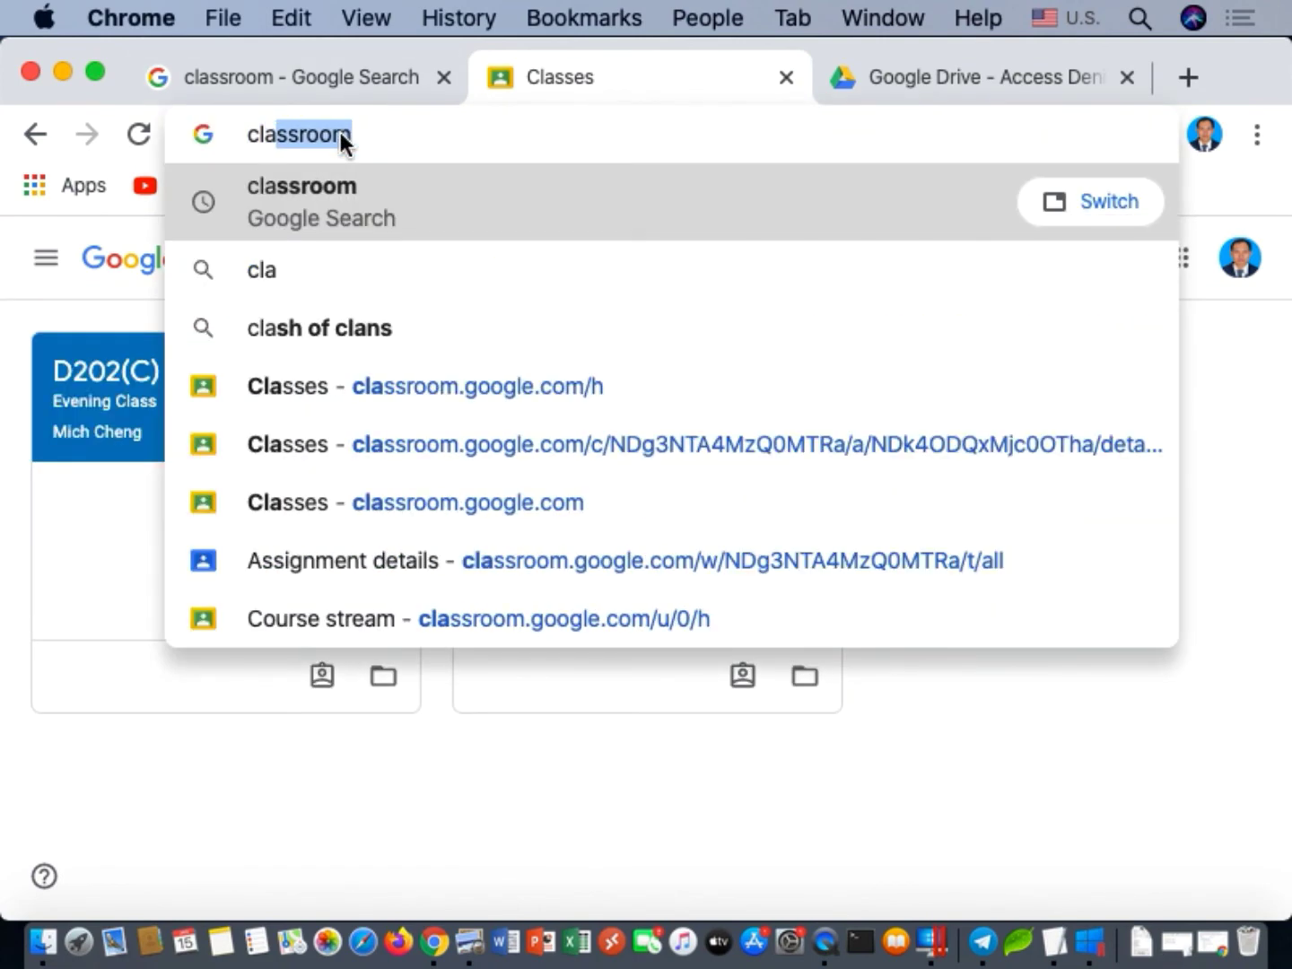
{"action": "key", "text": "Return"}
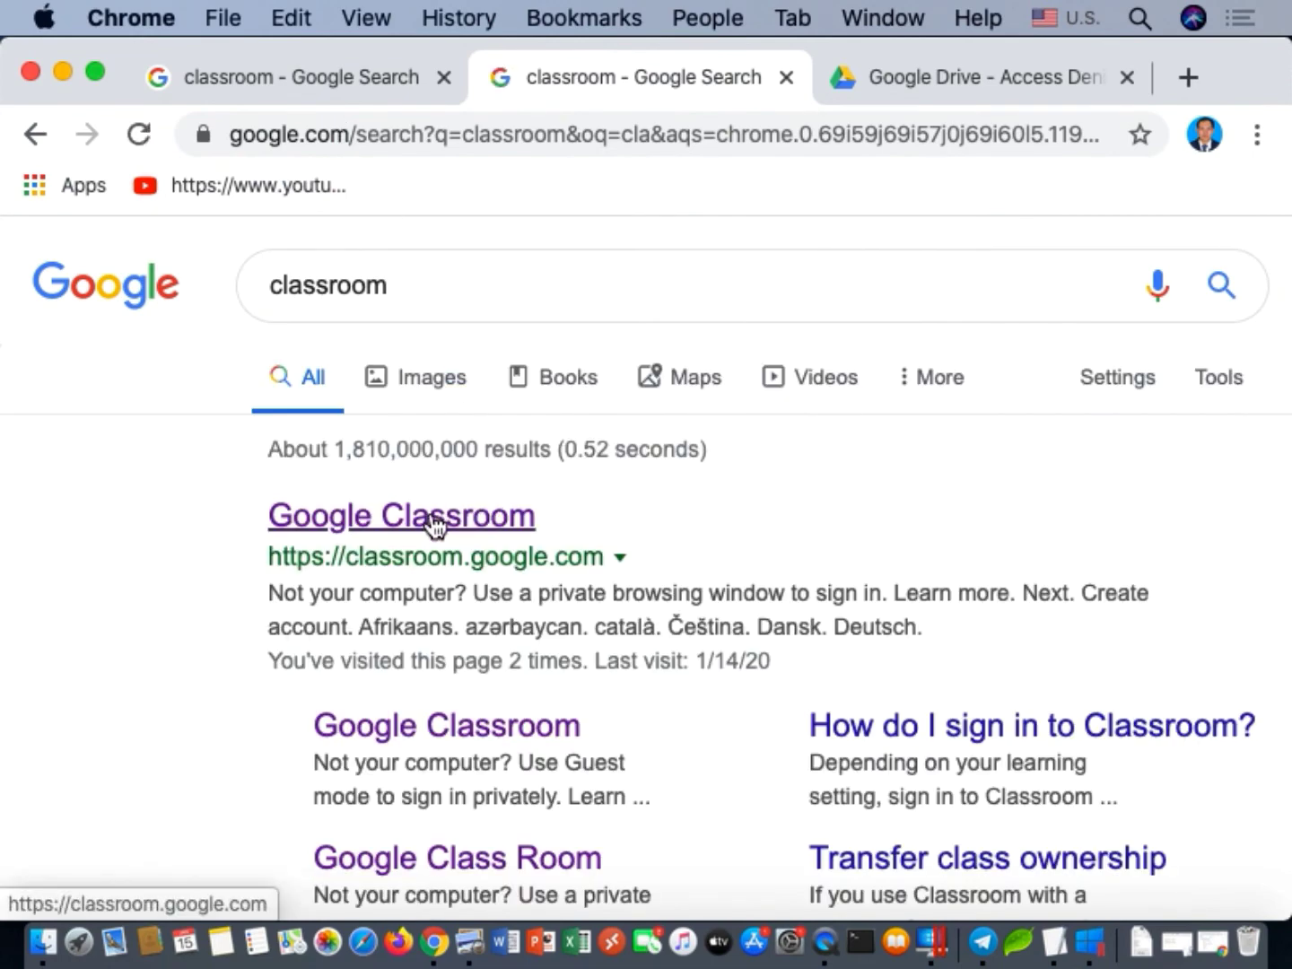
{"action": "left_click", "coordinate": [434, 529]}
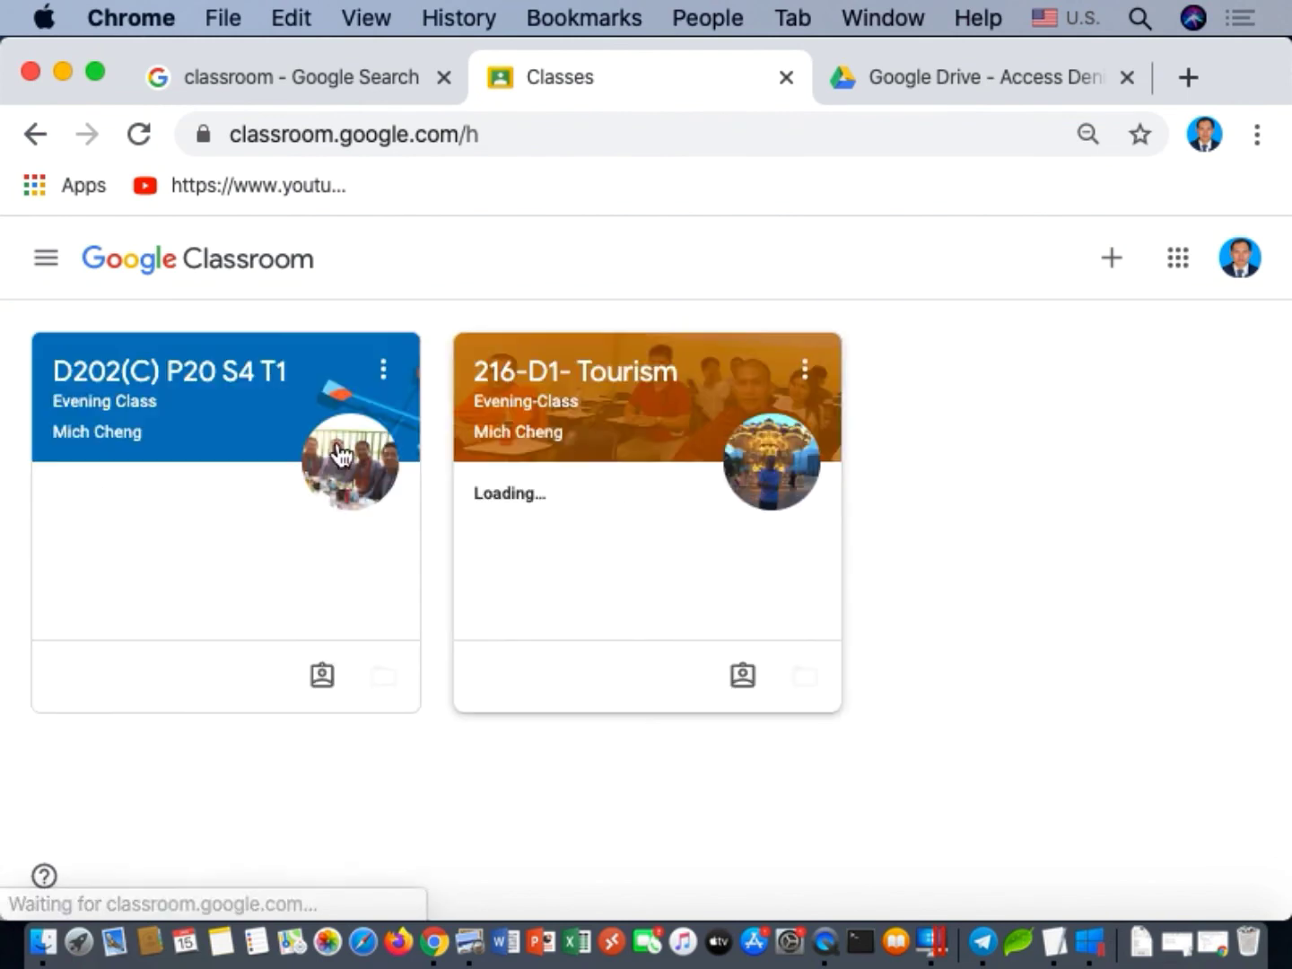
Open the H1 (Homework1) assignment details from the D202(C) P20 S4 T1 class's Classwork page and dismiss the private comments tip
{"action": "left_click", "coordinate": [141, 384]}
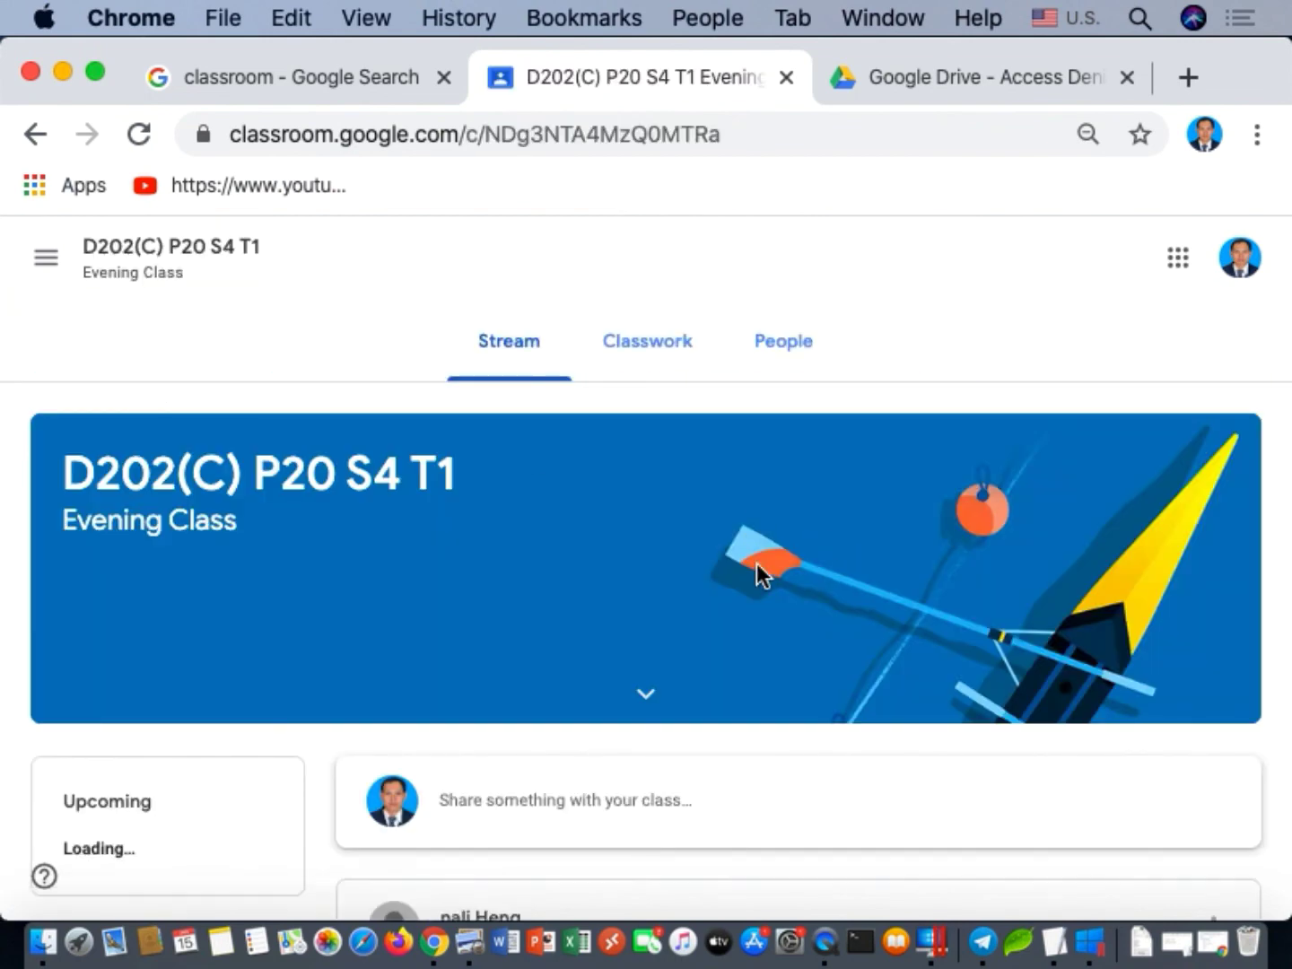
{"action": "scroll", "coordinate": [755, 563], "scroll_direction": "down", "scroll_amount": 3}
{"action": "scroll", "coordinate": [756, 561], "scroll_direction": "up", "scroll_amount": 3}
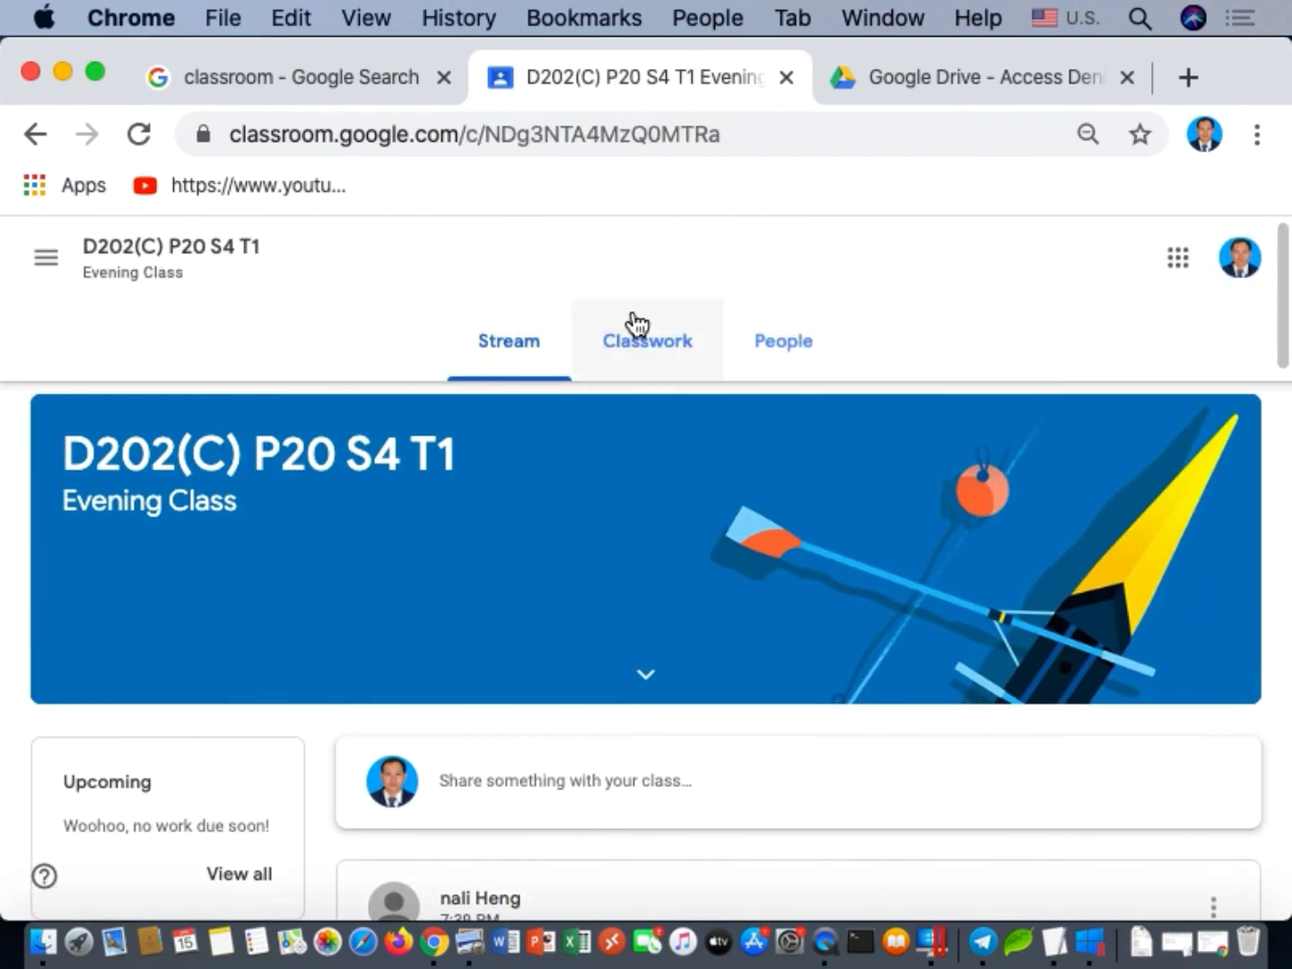
{"action": "left_click", "coordinate": [627, 355]}
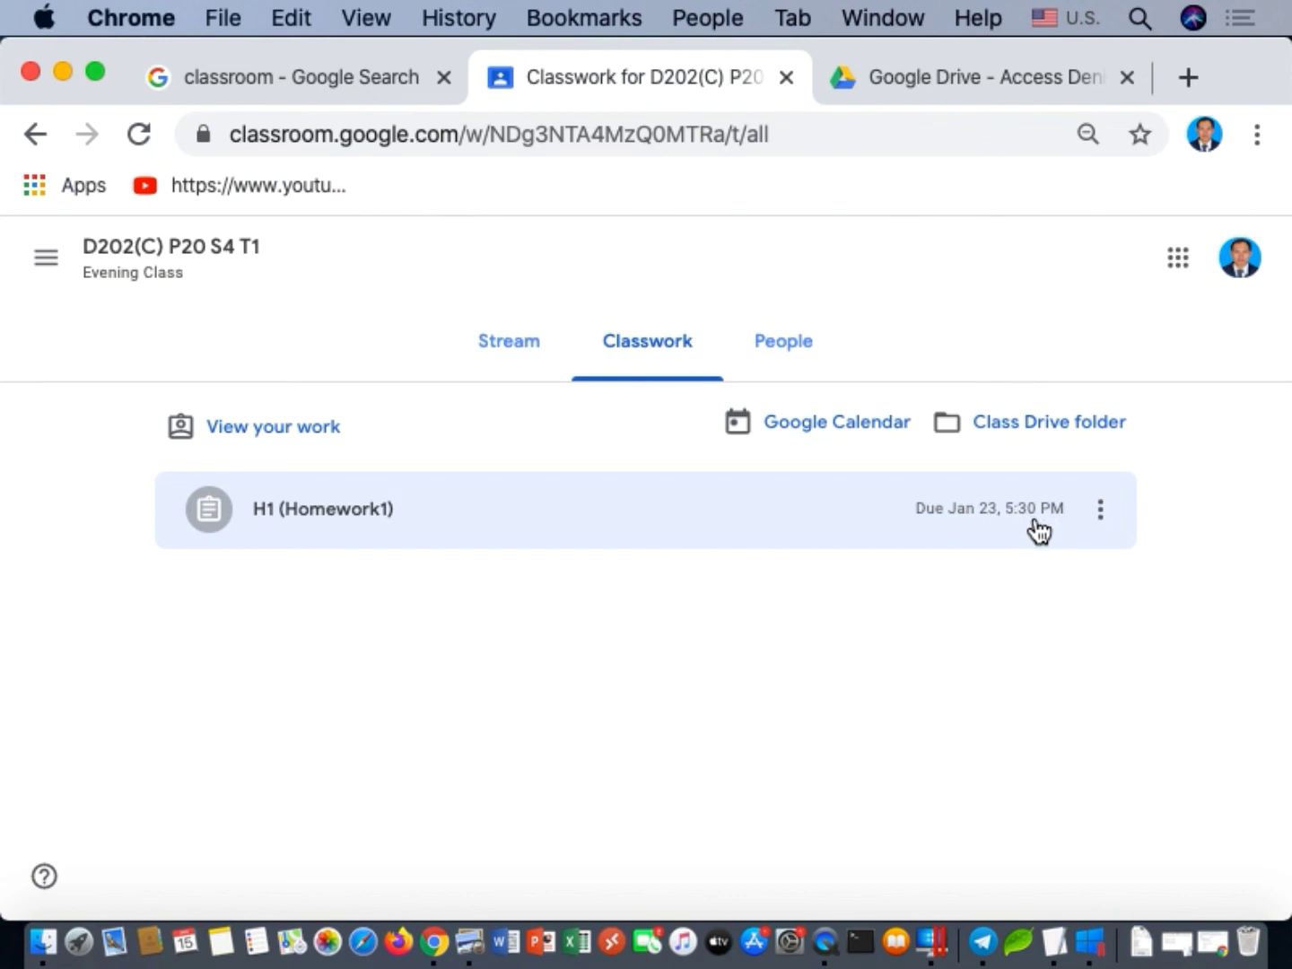
{"action": "left_click", "coordinate": [287, 534]}
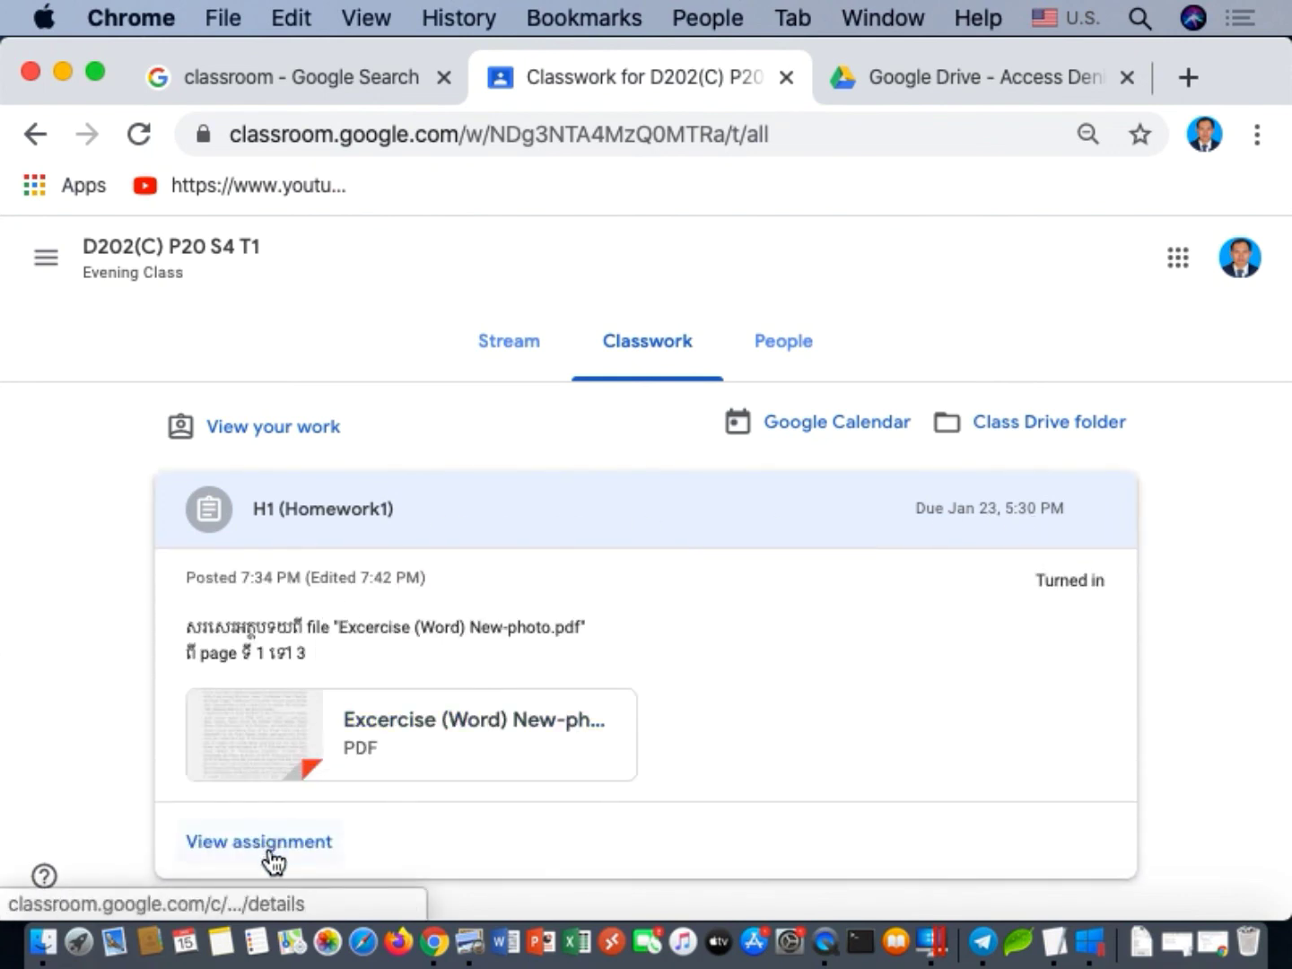
{"action": "left_click", "coordinate": [269, 852]}
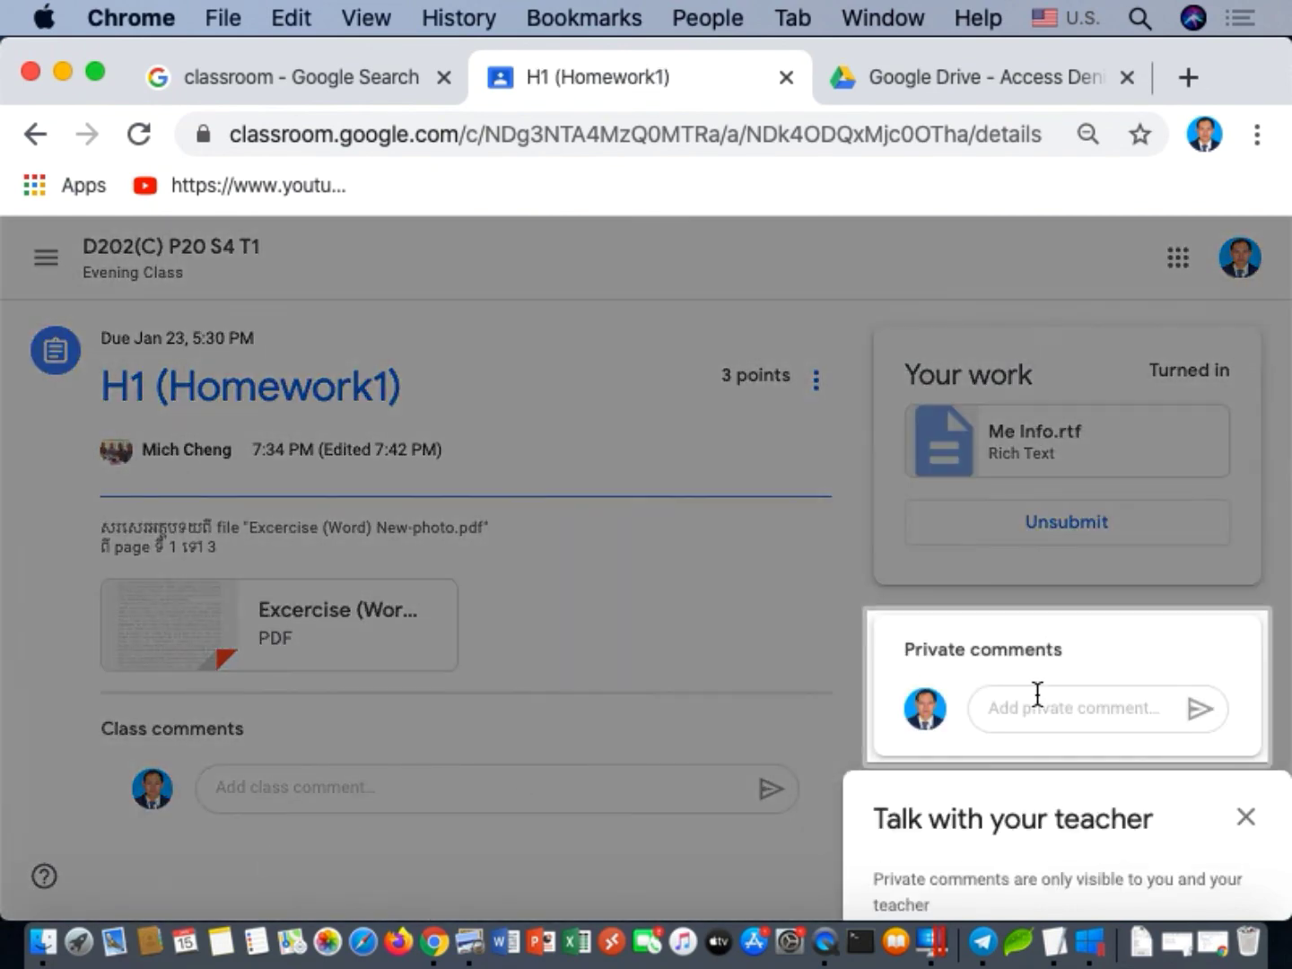
{"action": "left_click", "coordinate": [1248, 820]}
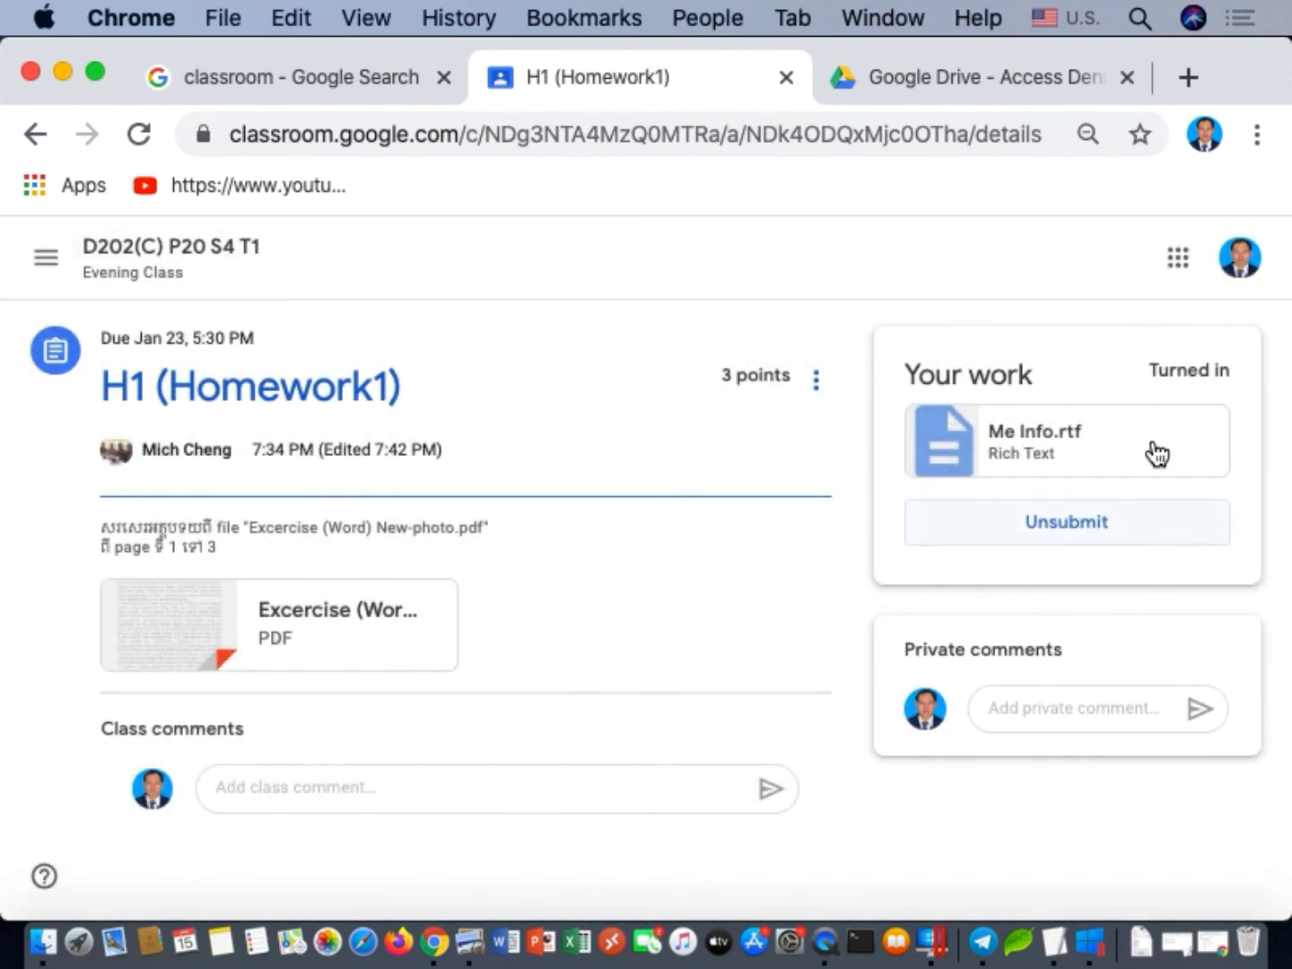
Examine the H1 (Homework1) private comment field, the instruction text and the assignment's extra options
{"action": "left_click", "coordinate": [1060, 716]}
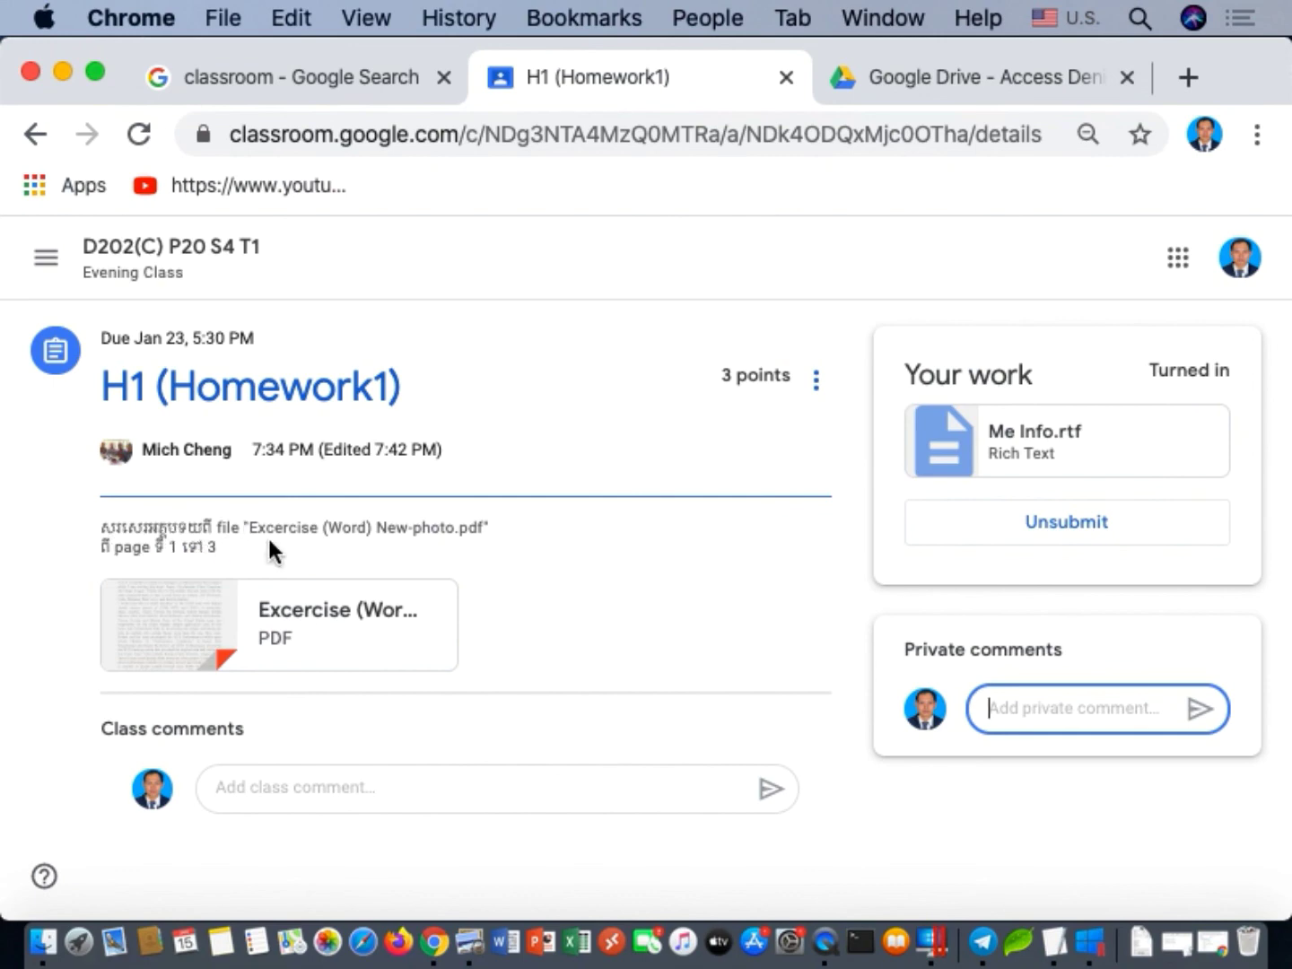
{"action": "double_click", "coordinate": [203, 530]}
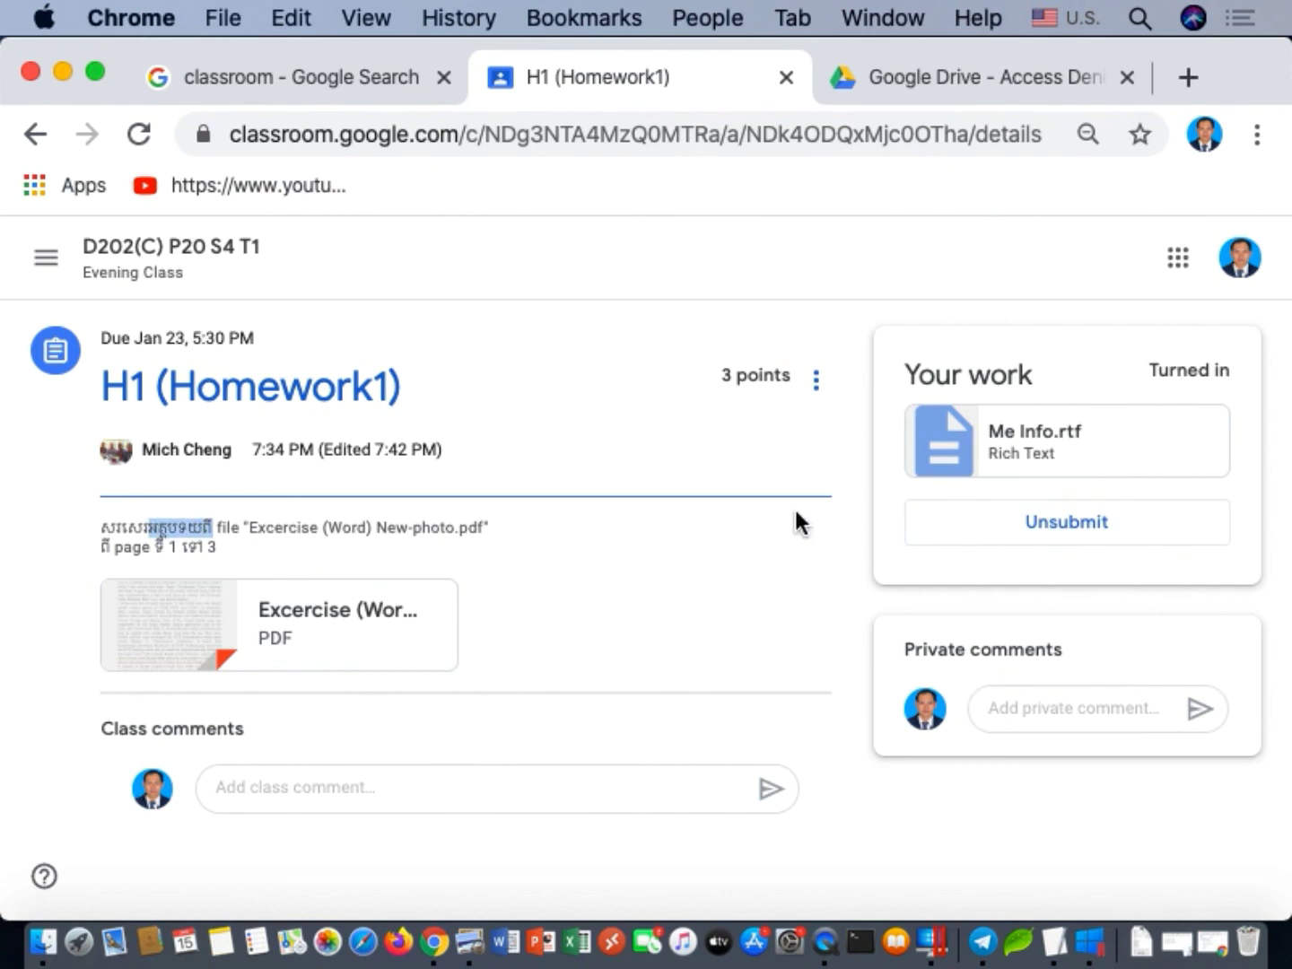
{"action": "left_click", "coordinate": [824, 383]}
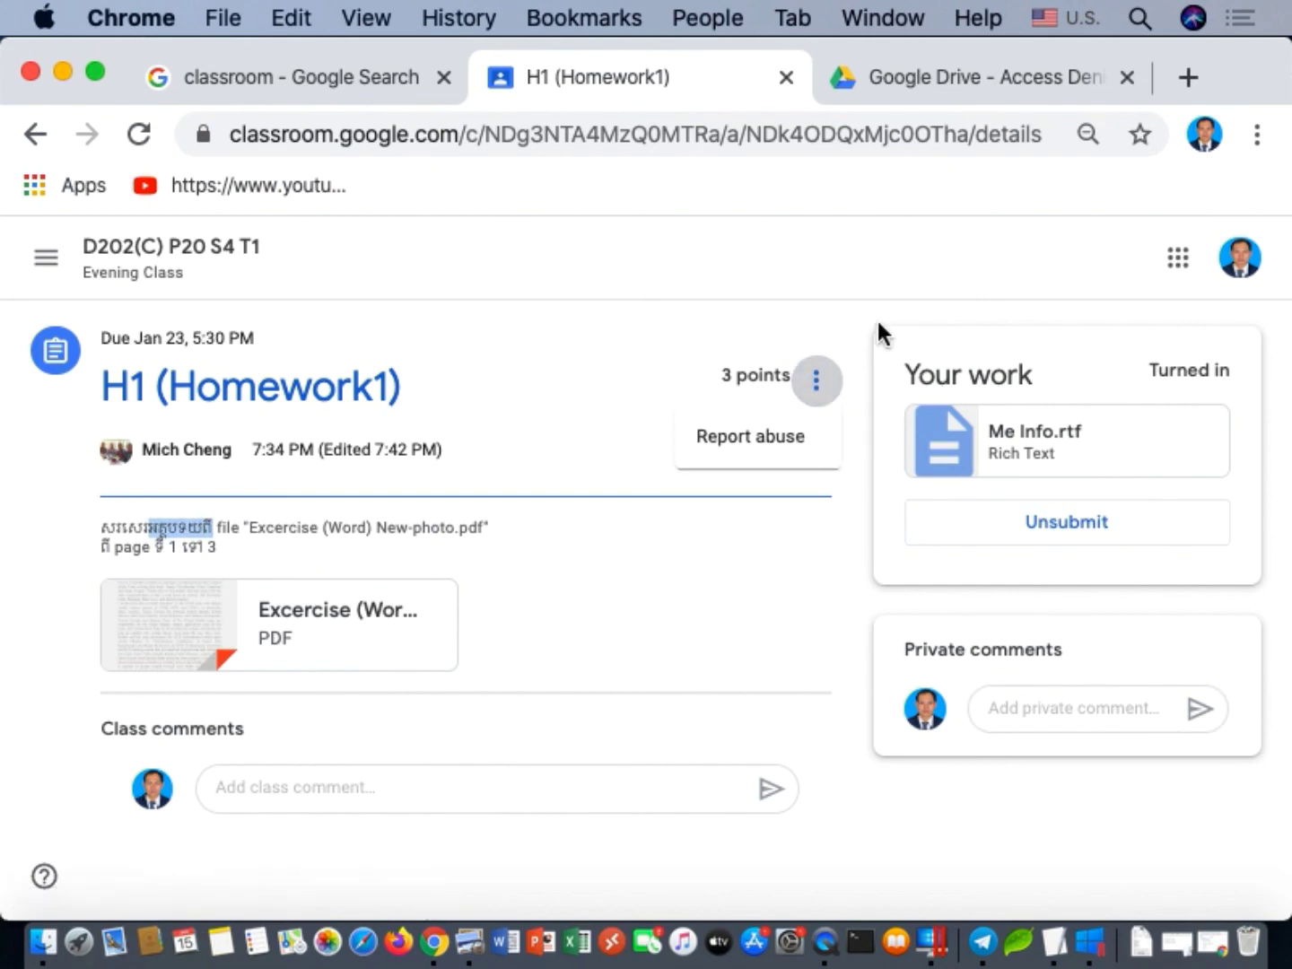
{"action": "left_click", "coordinate": [807, 302]}
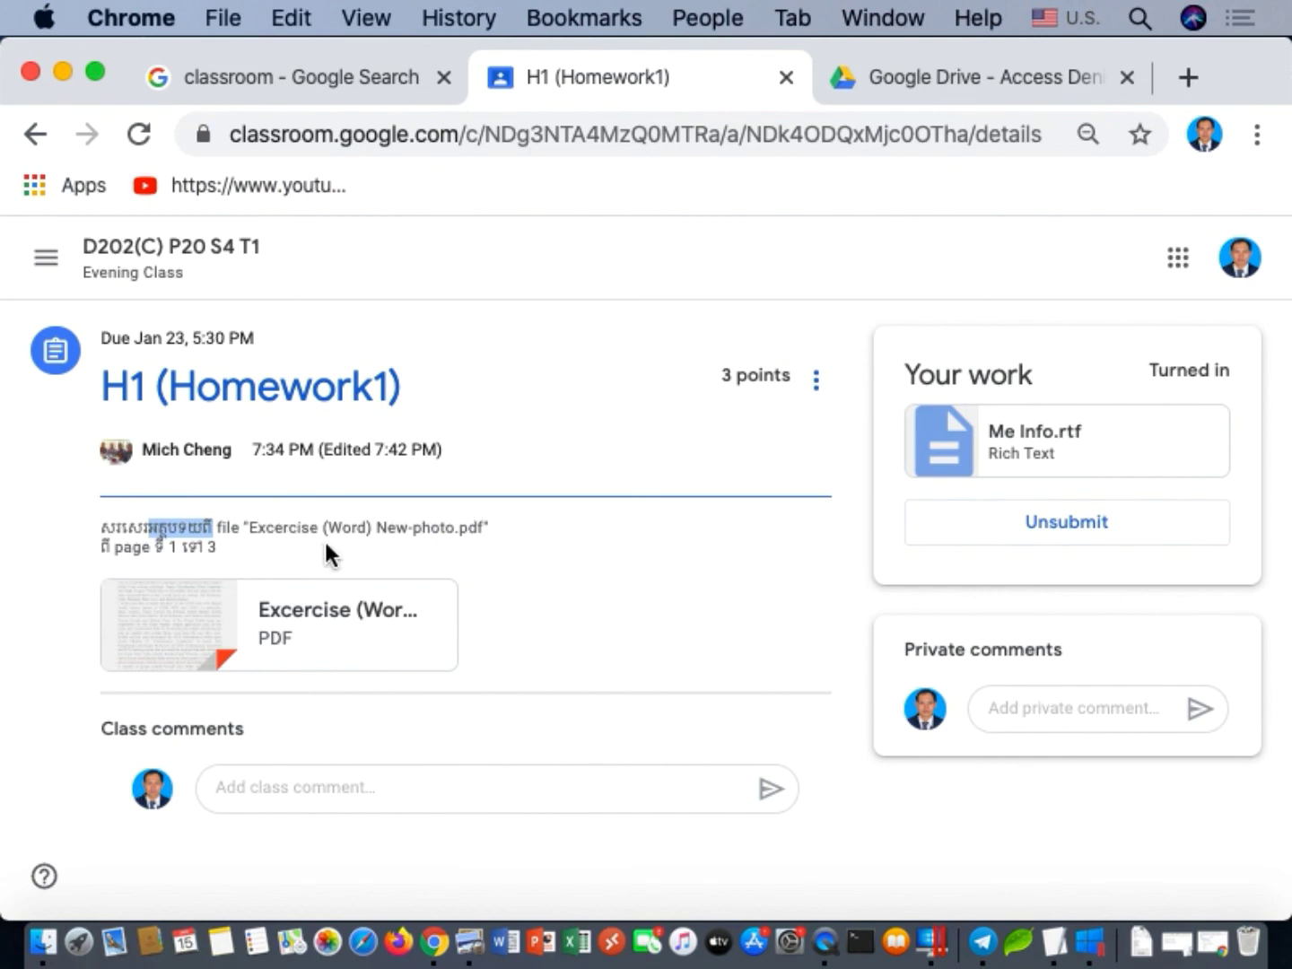
Open the attached Excercise (Word) New-photo.pdf and look through pages 1 to 3
{"action": "left_click", "coordinate": [257, 609]}
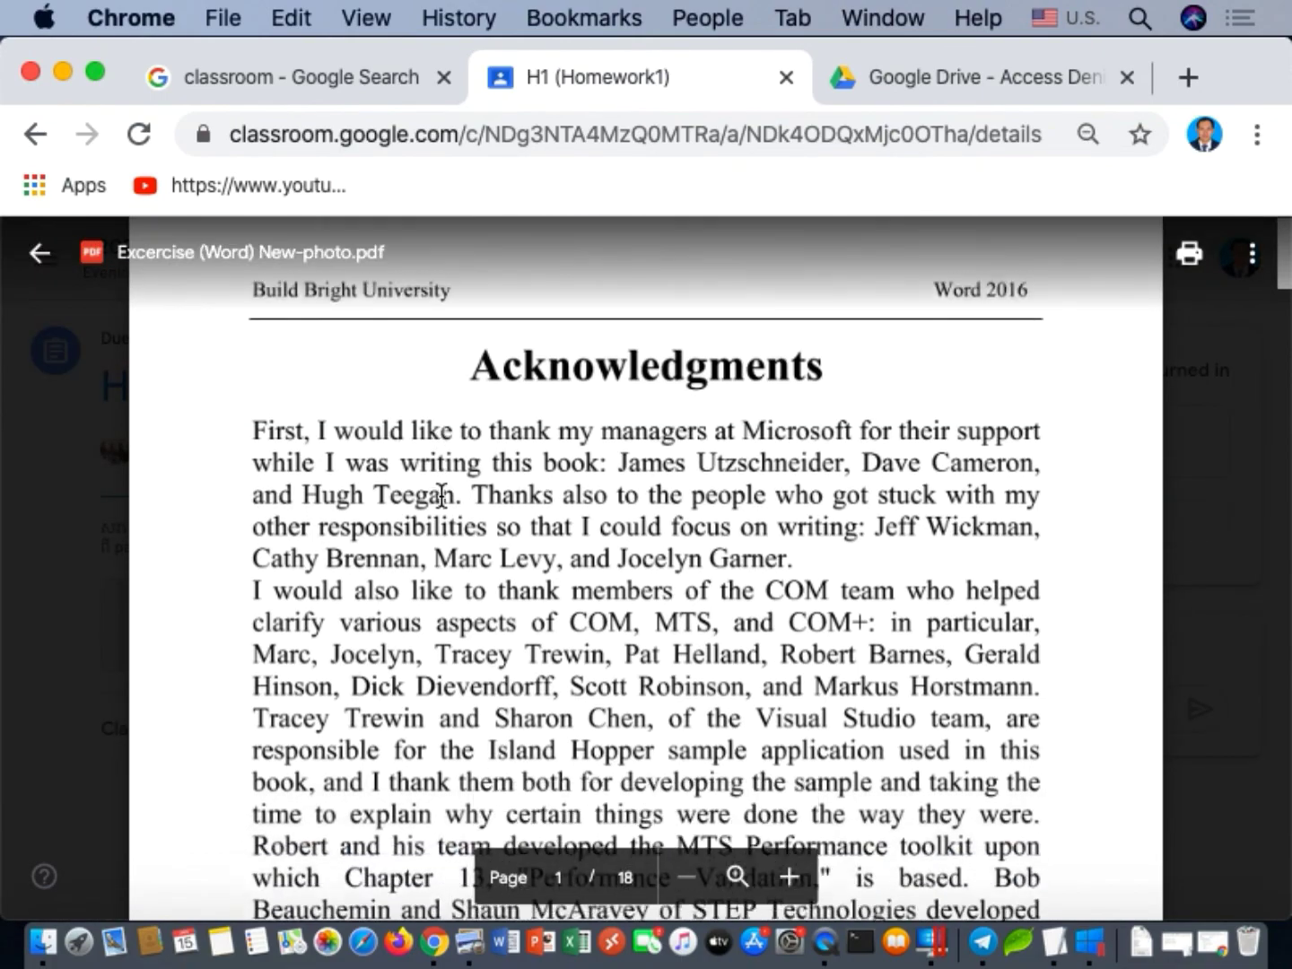
{"action": "scroll", "coordinate": [441, 496], "scroll_direction": "down", "scroll_amount": 15}
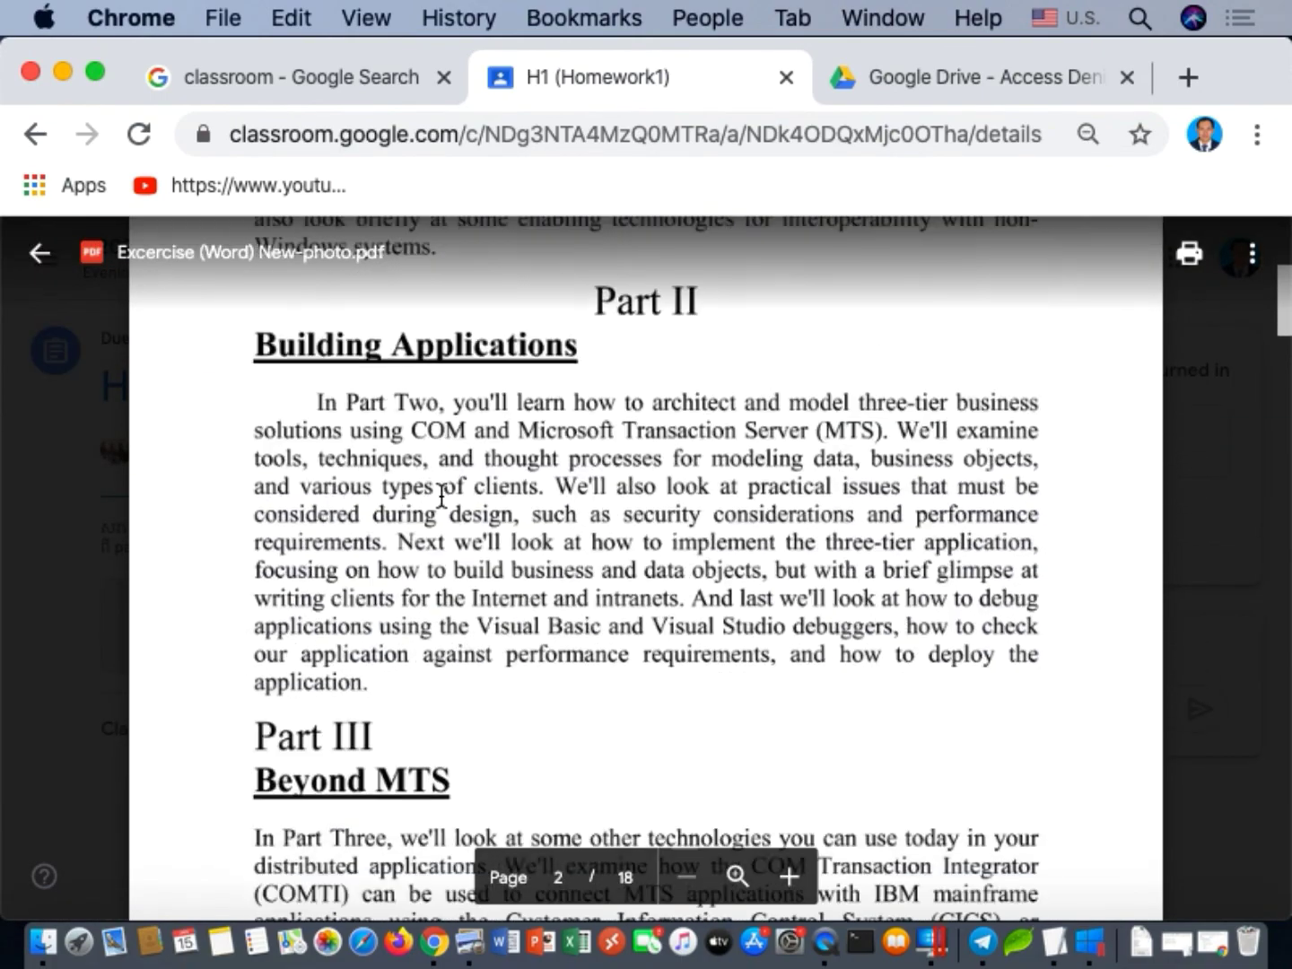
{"action": "scroll", "coordinate": [440, 495], "scroll_direction": "down", "scroll_amount": 20}
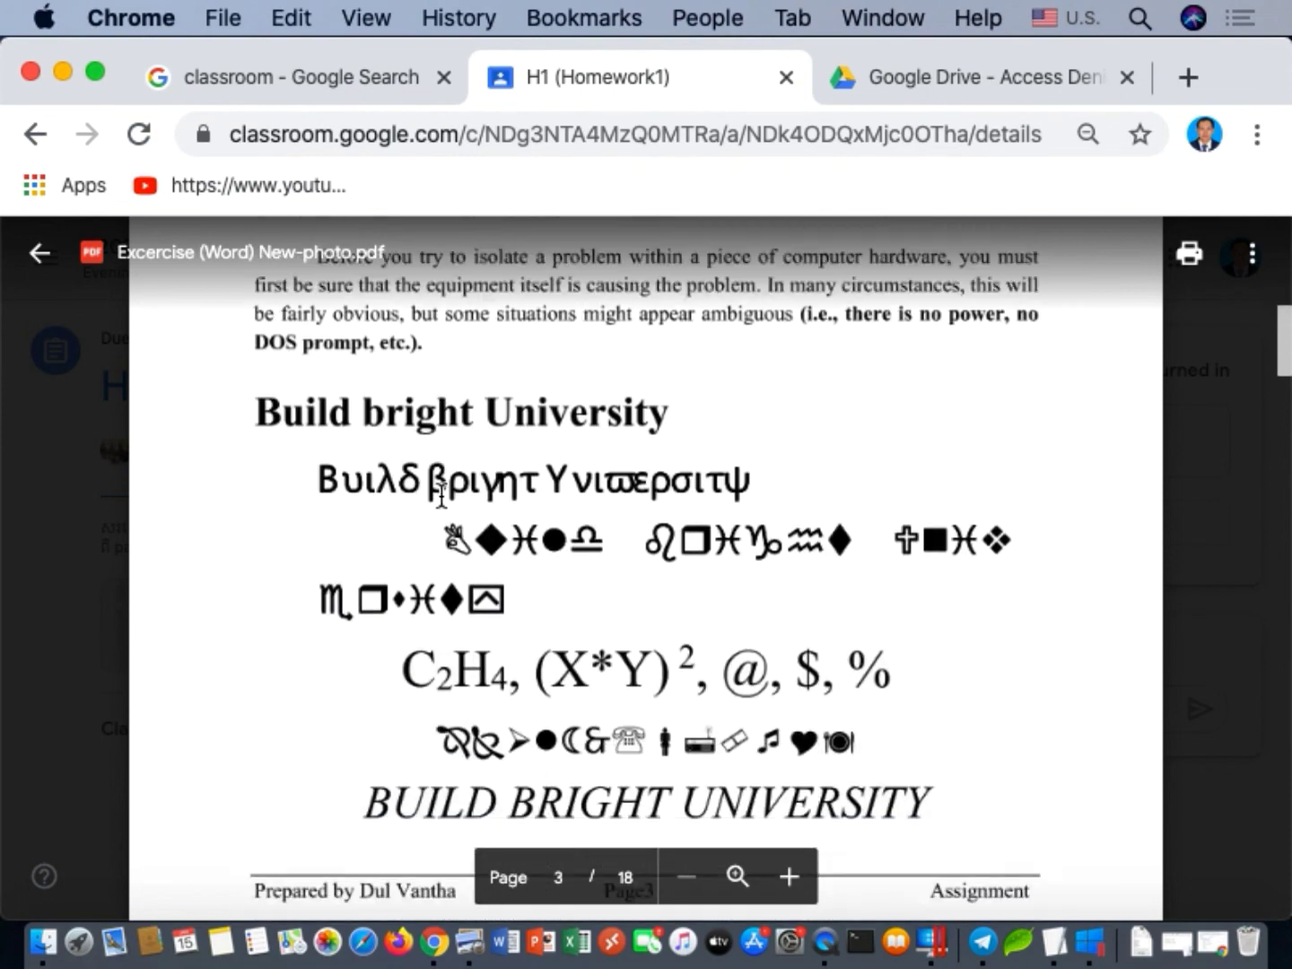
{"action": "scroll", "coordinate": [441, 493], "scroll_direction": "down", "scroll_amount": 3}
{"action": "scroll", "coordinate": [440, 494], "scroll_direction": "up", "scroll_amount": 3}
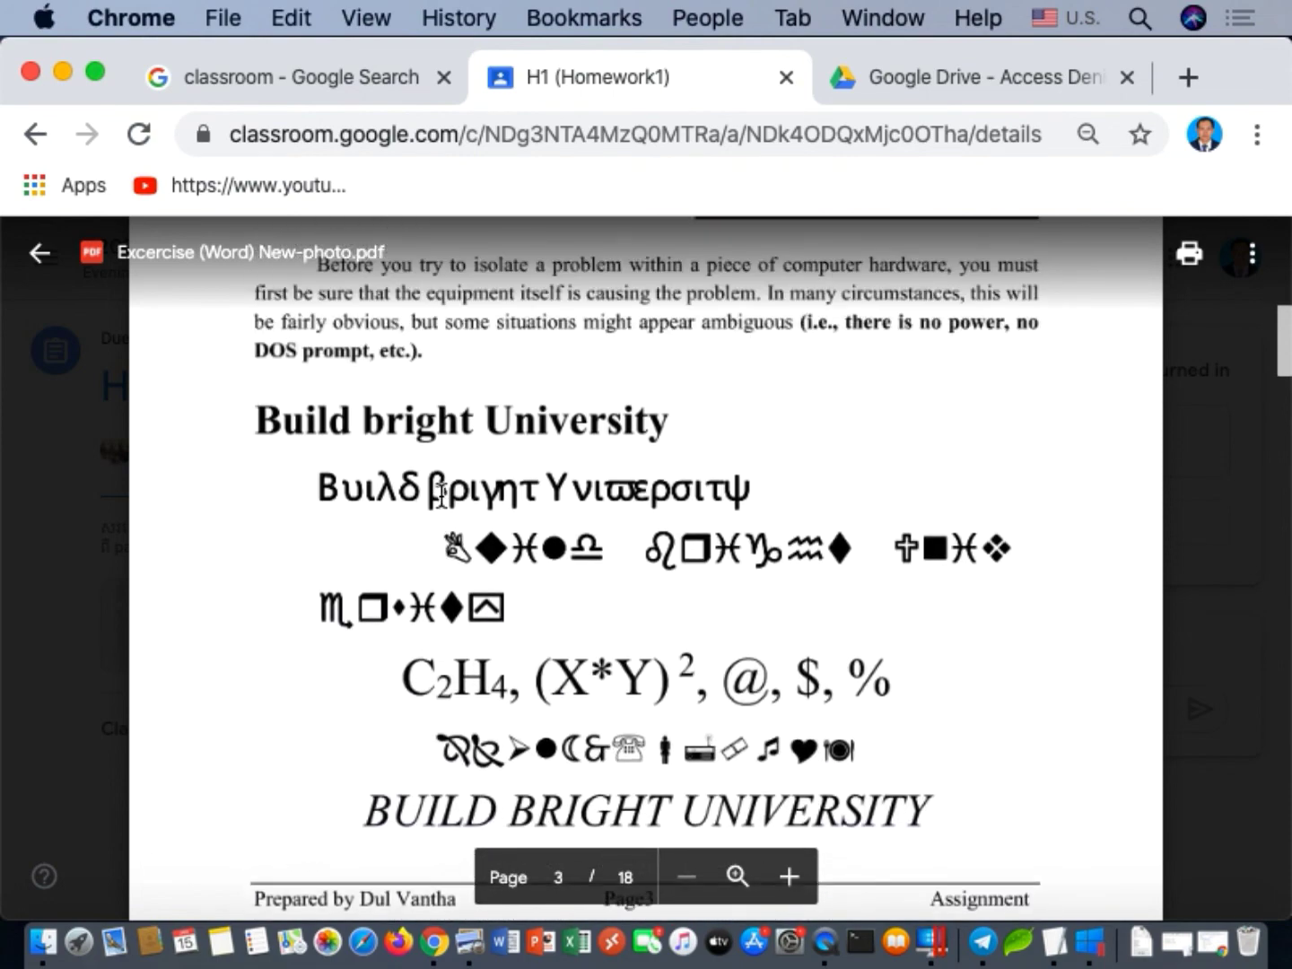